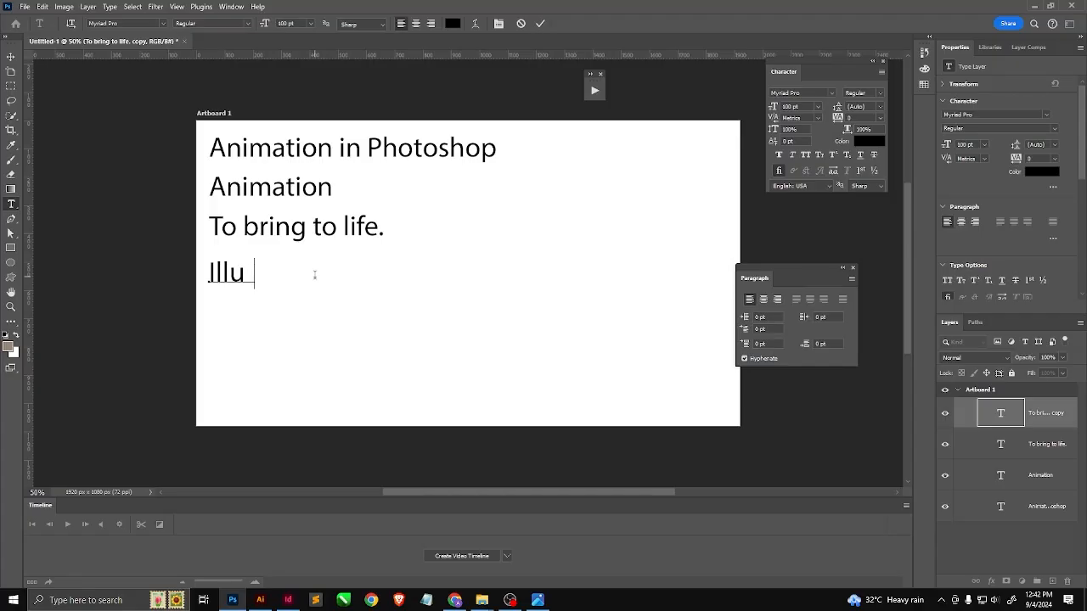
Complete the fourth text line as "Illusion of Motion", correcting the misspelled letter in the first word.
type("f Motion")
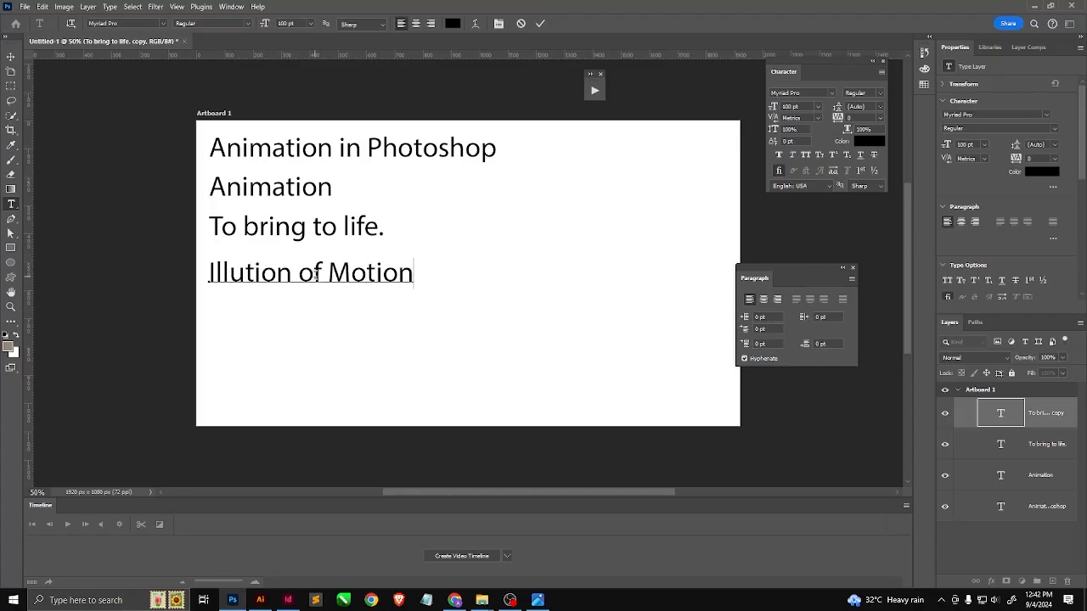
left_click(247, 273)
key("shift+Right")
left_click(258, 278)
left_click(247, 278)
double_click(228, 276)
left_click(247, 274)
key("shift+Right")
type("s")
double_click(256, 280)
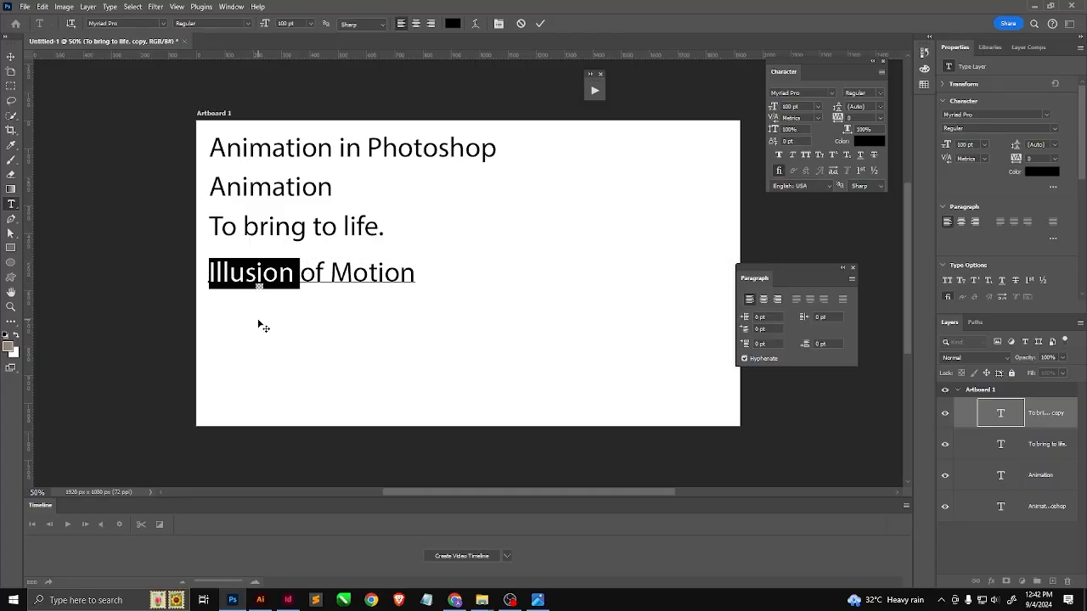
Switch to Chrome and search Google for "illusion" in the tab holding the cartoon image search.
key("alt+Tab")
key("alt+Tab")
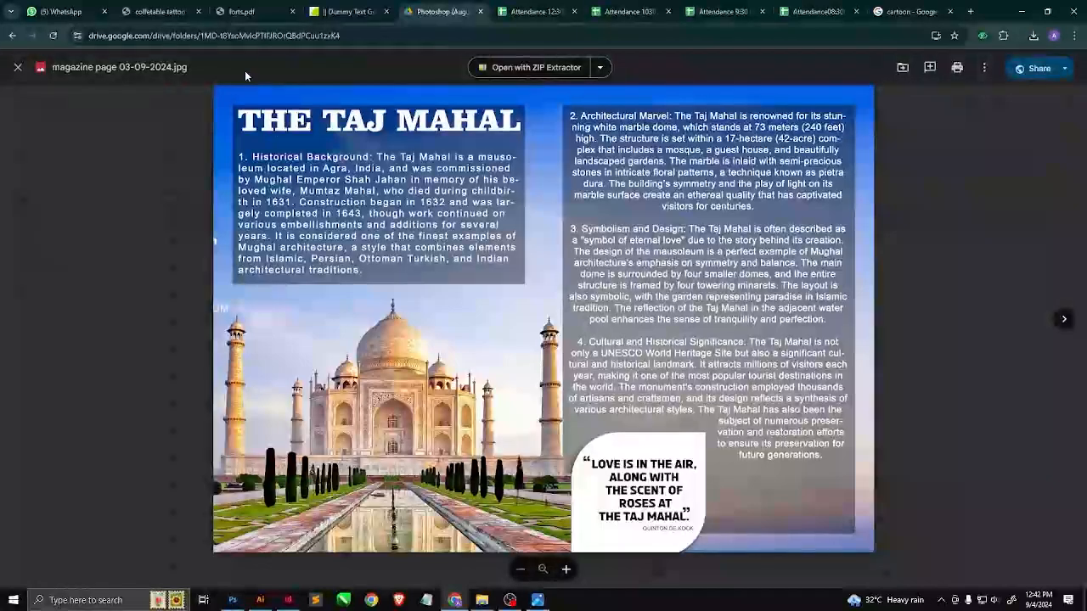
left_click(256, 37)
left_click(509, 11)
left_click(892, 11)
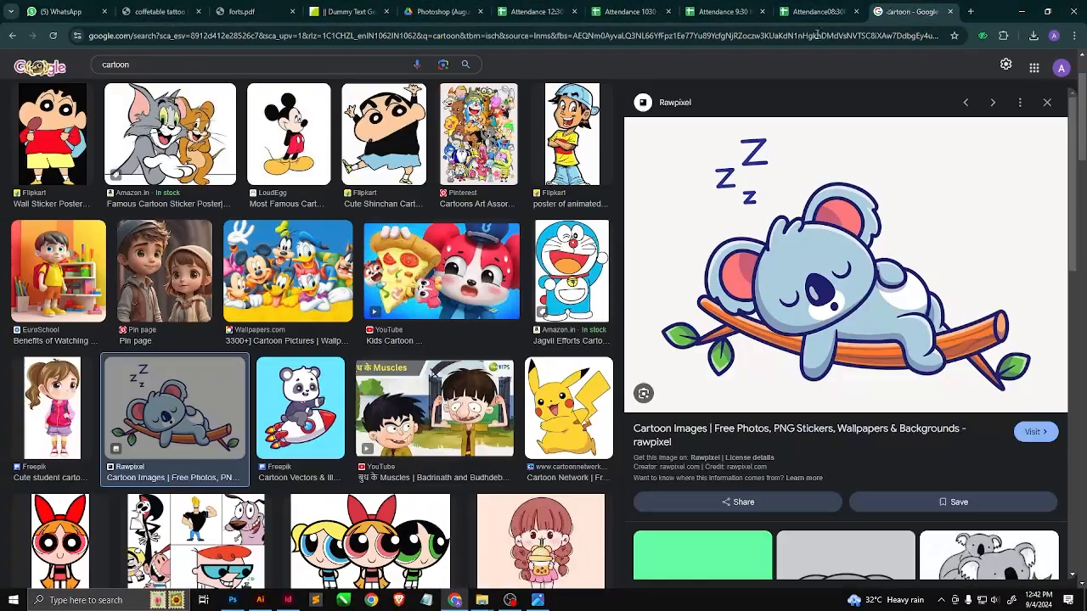
left_click(711, 34)
type("illusion")
key("Return")
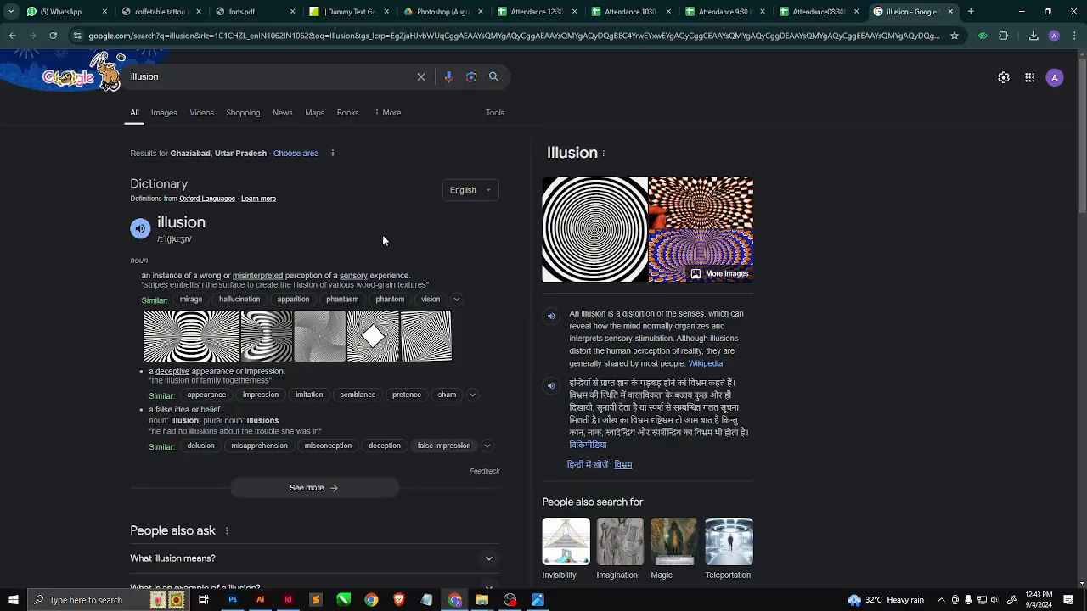
Switch back to Photoshop, duplicate the "Illusion of Motion" line below itself, and change the copy's text to "Frame By Frame Animation".
key("alt+Tab")
key("alt+Tab")
key("Tab")
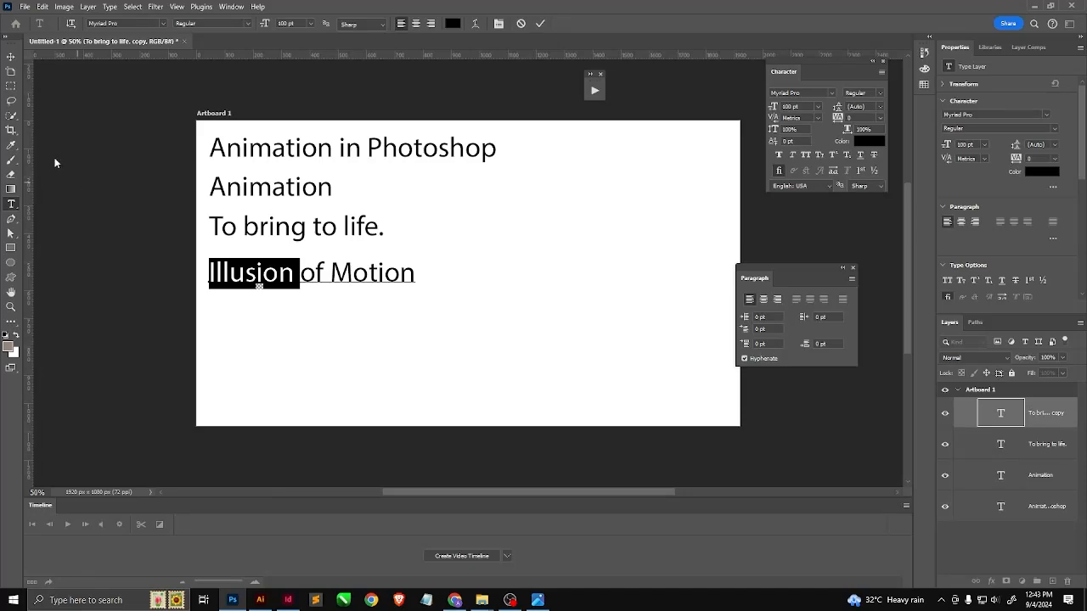
left_click(11, 58)
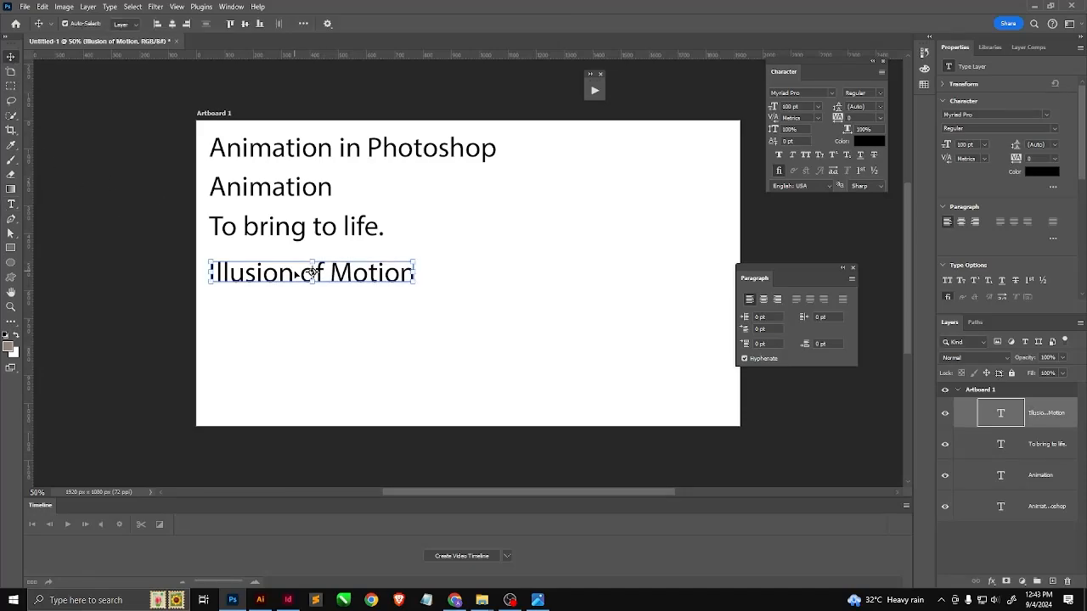
left_click_drag(295, 272, 286, 323)
double_click(286, 322)
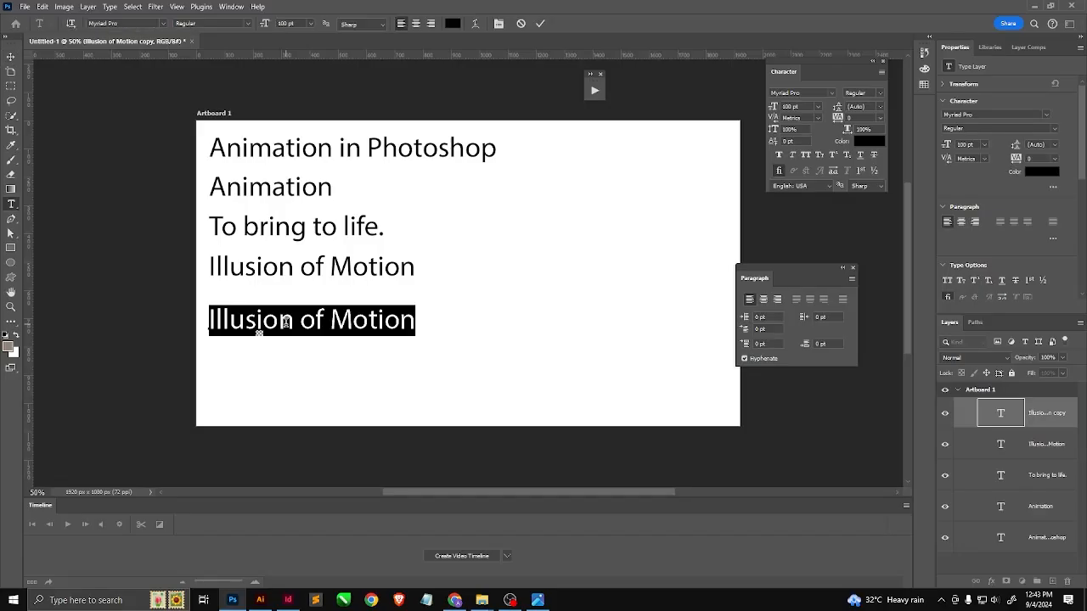
type("Fra")
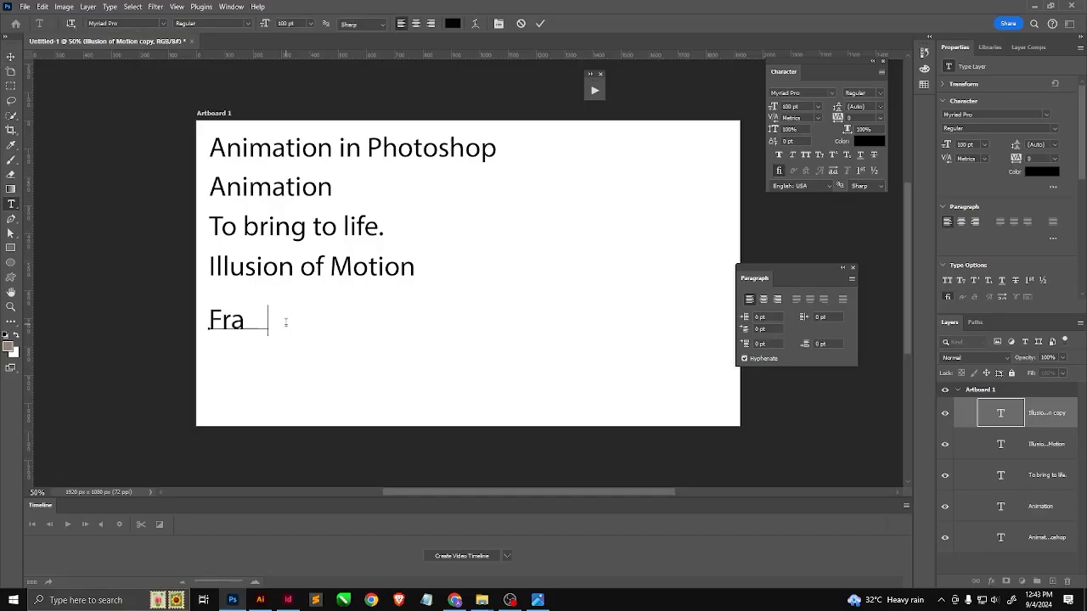
type("me By Fra")
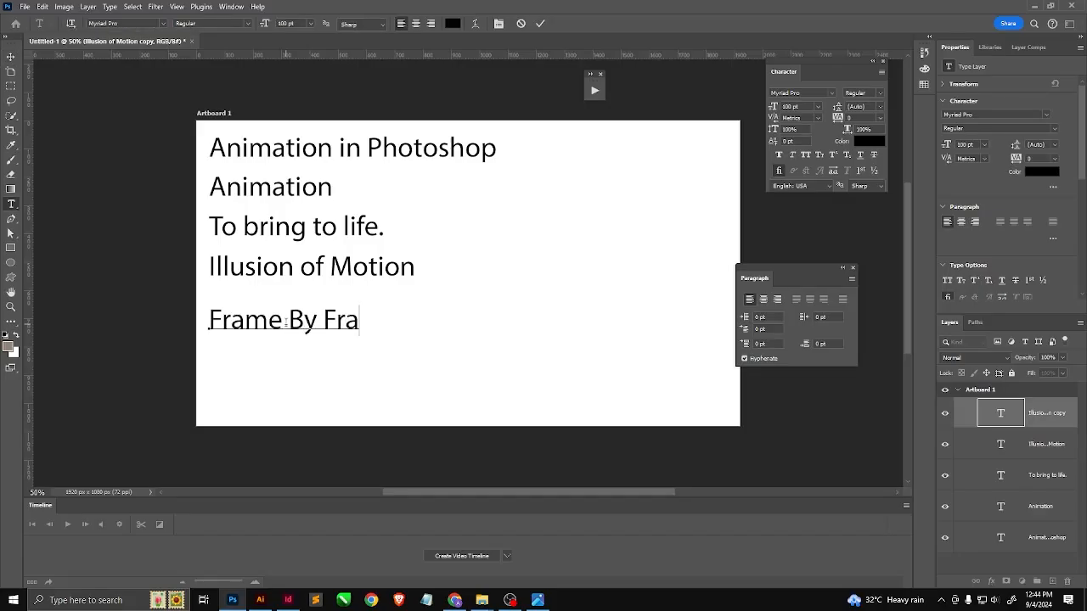
type("me Animation")
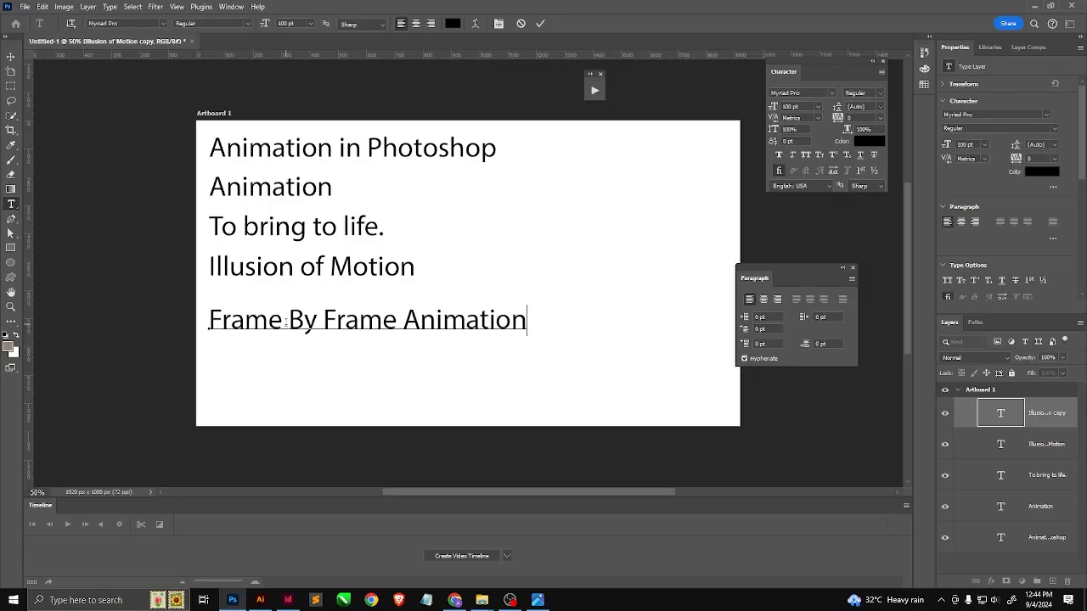
Duplicate the "Frame By Frame Animation" line below itself and change the copy's text to "Timeline Animation".
left_click(17, 54)
left_click_drag(439, 325, 131, 368)
double_click(437, 381)
left_click(399, 379)
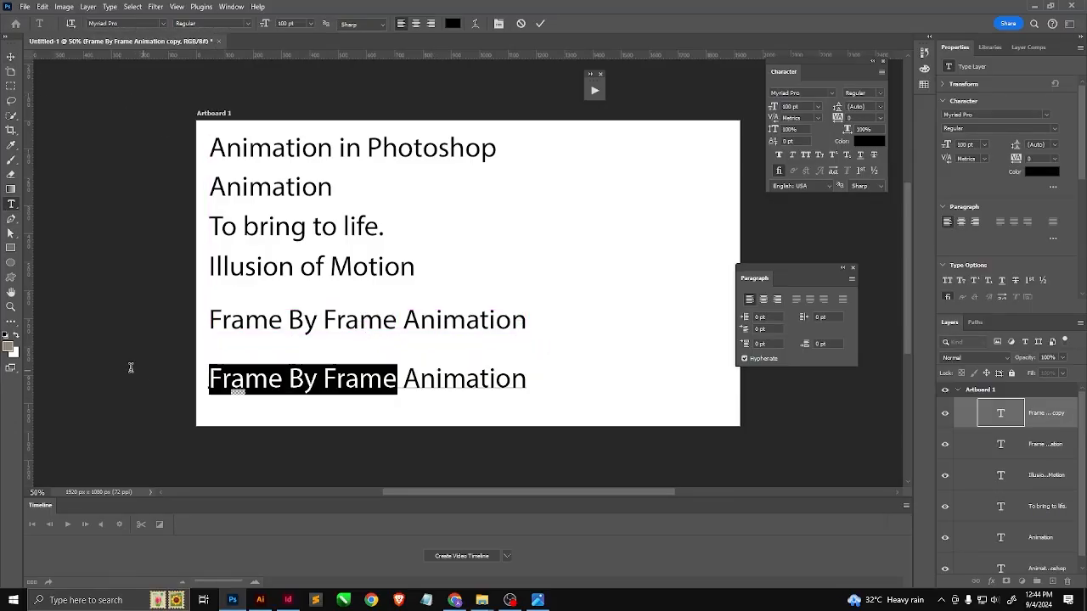
type("Tim")
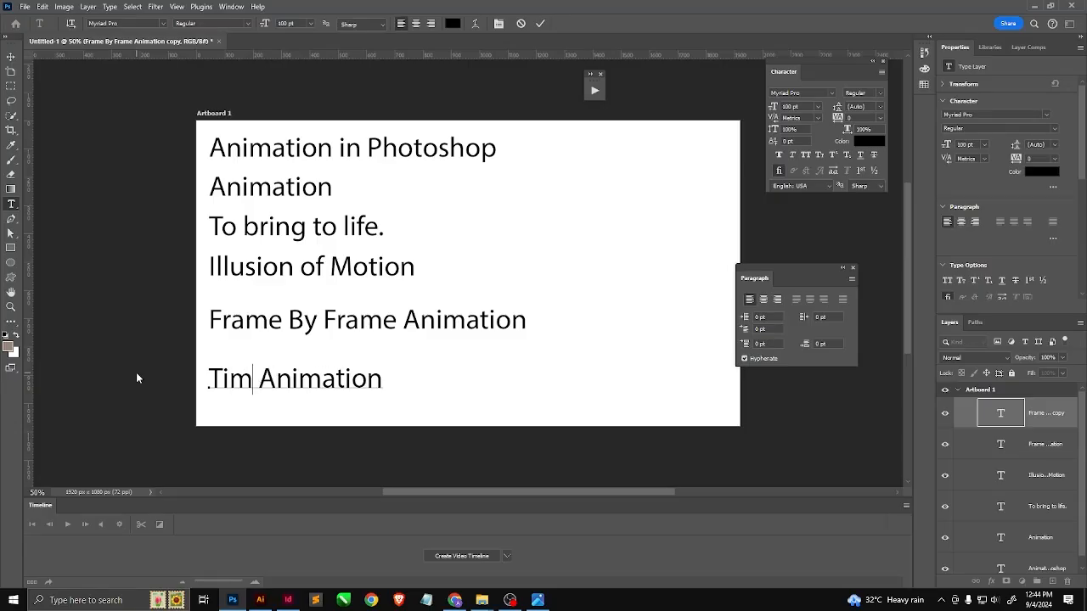
type("eline")
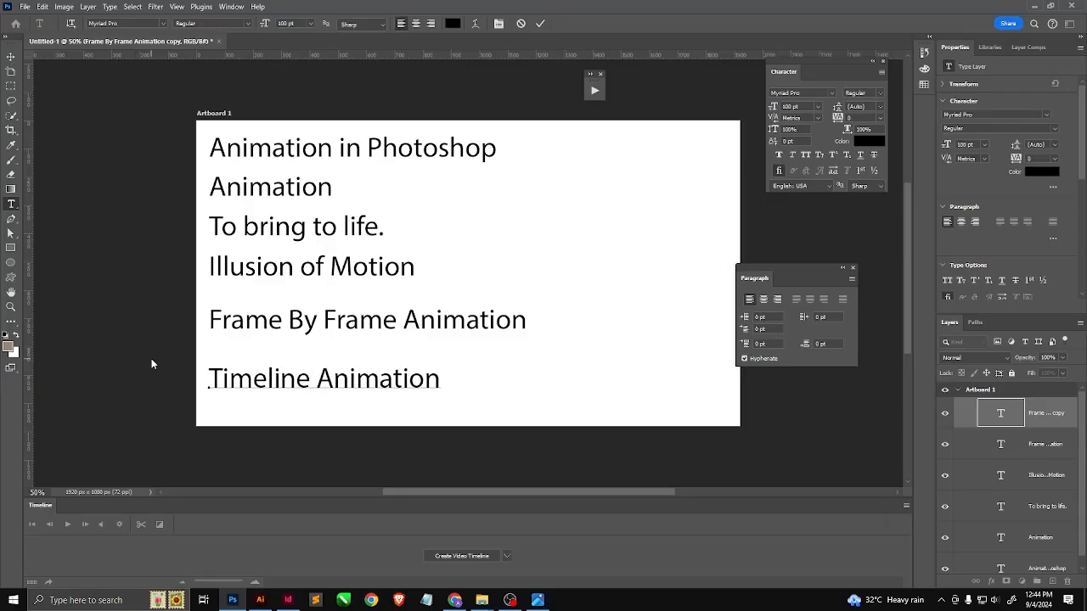
left_click(11, 57)
left_click_drag(371, 316, 284, 239)
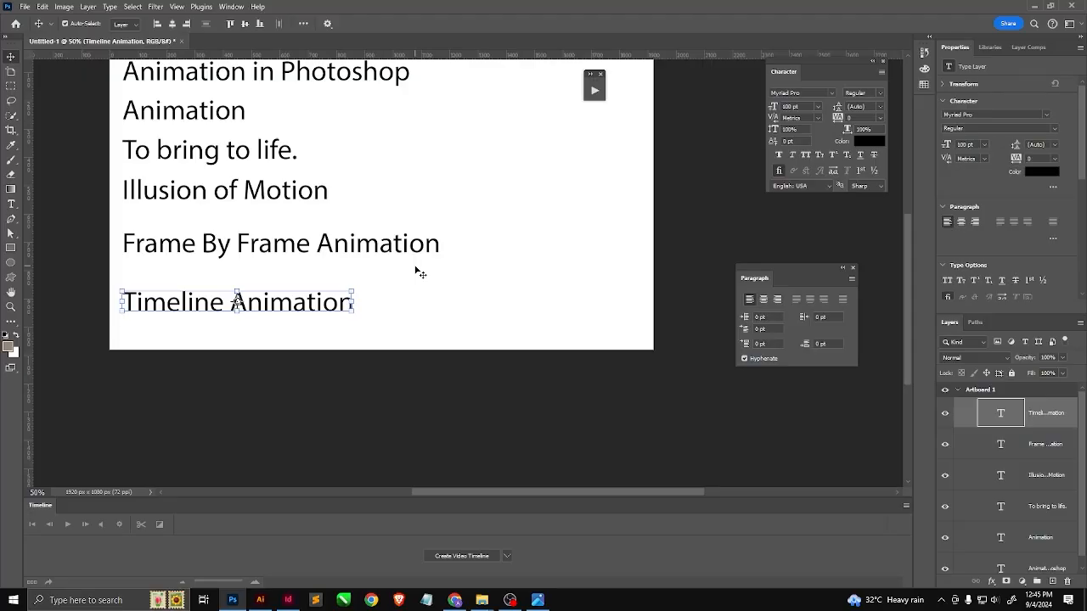
Create a video timeline for the document and enlarge the timeline area.
left_click(239, 7)
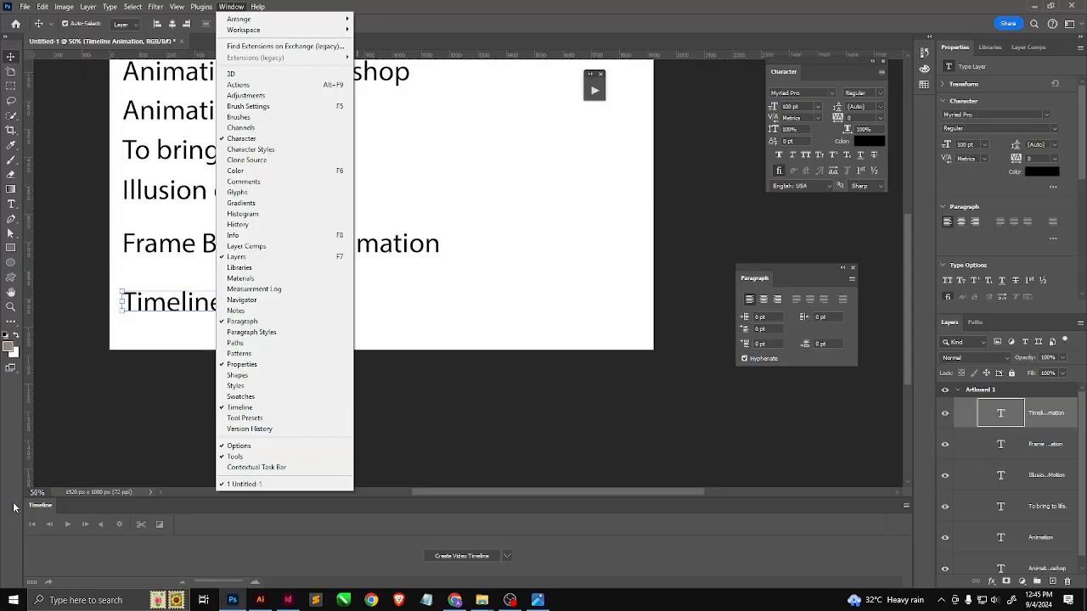
left_click(641, 515)
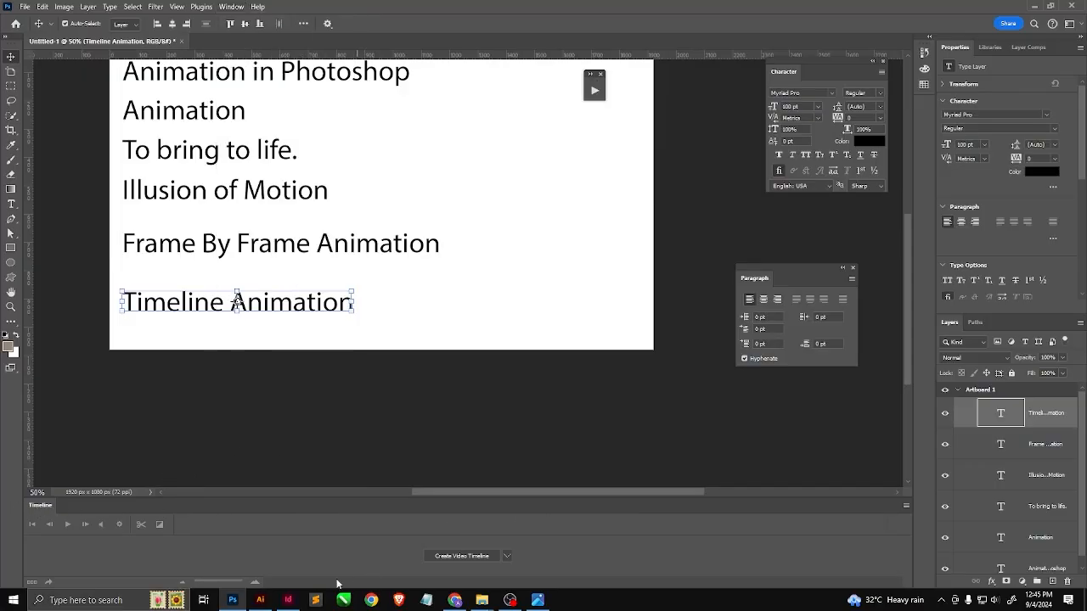
left_click(506, 557)
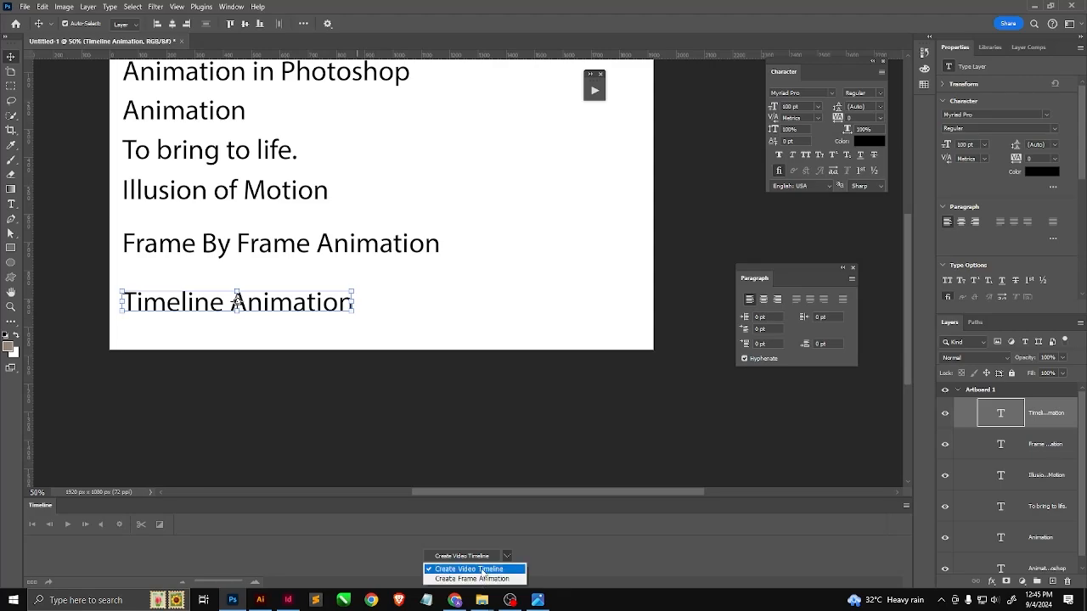
left_click(489, 581)
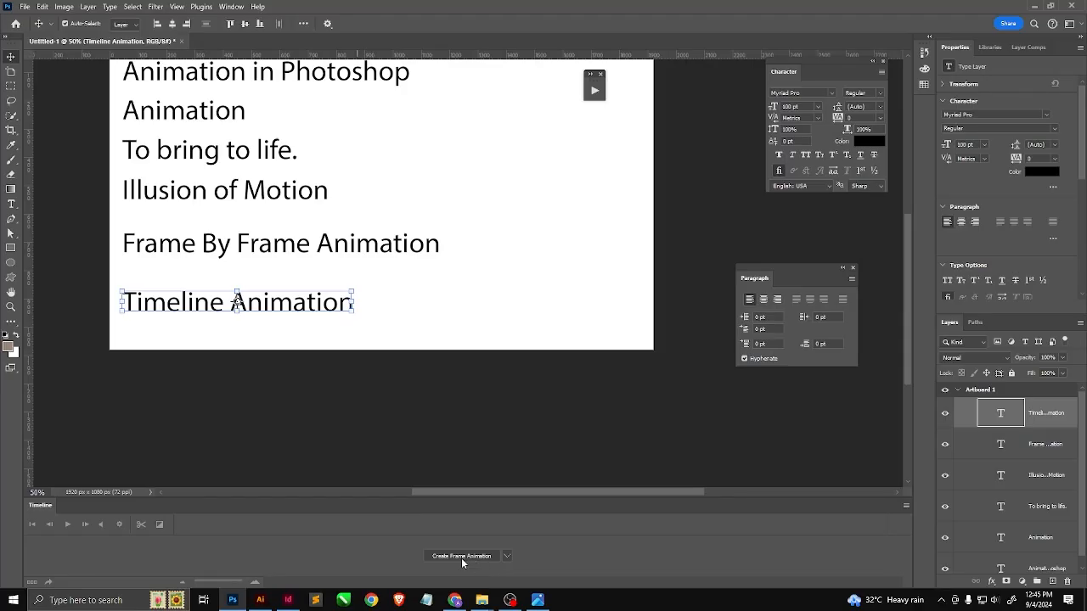
left_click(506, 556)
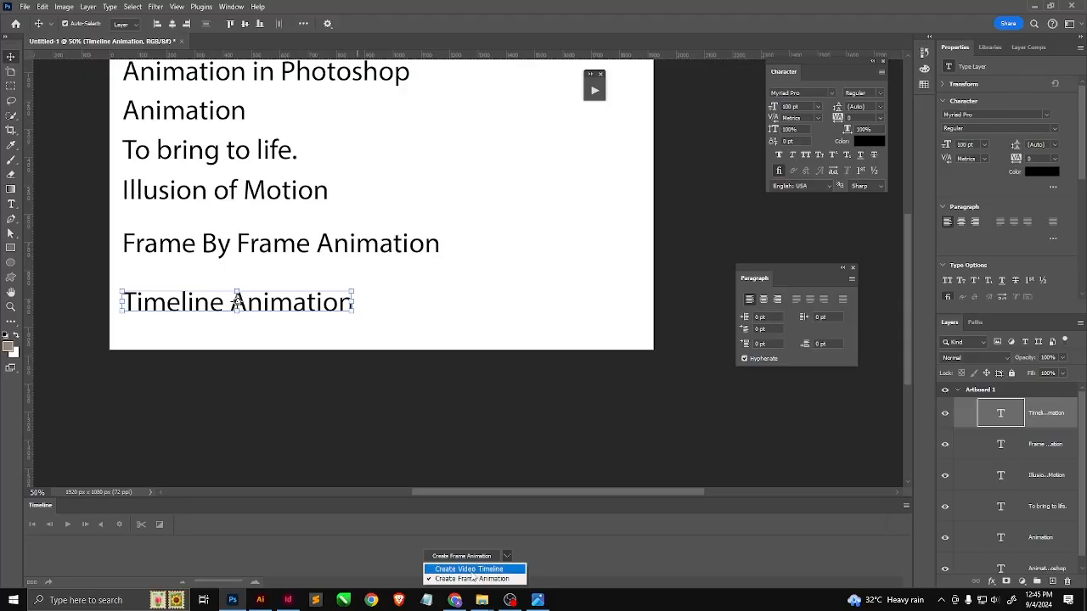
left_click(466, 569)
left_click(475, 557)
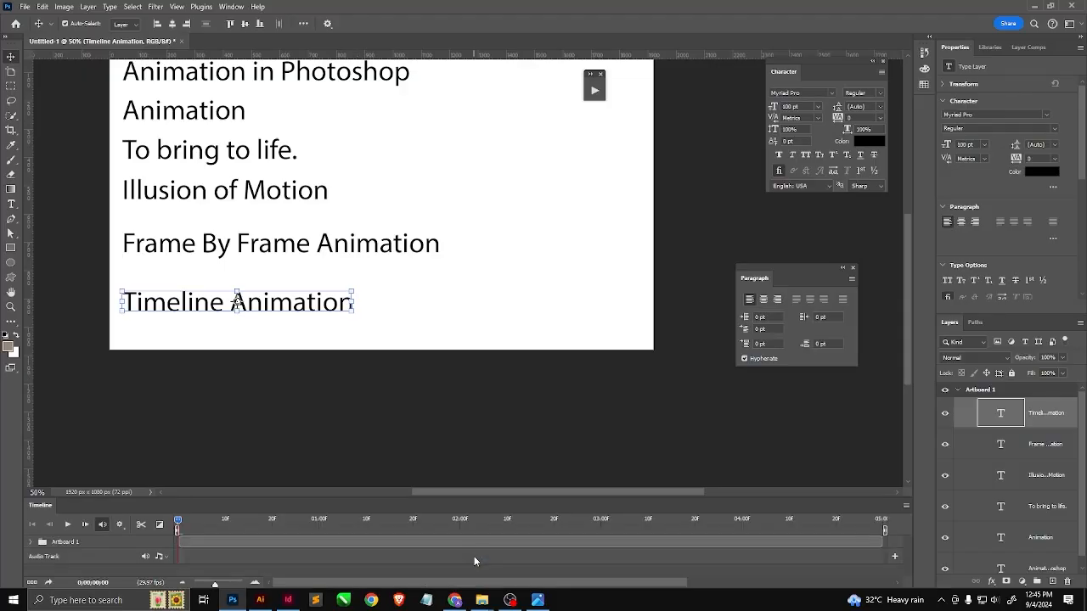
left_click_drag(308, 501, 314, 424)
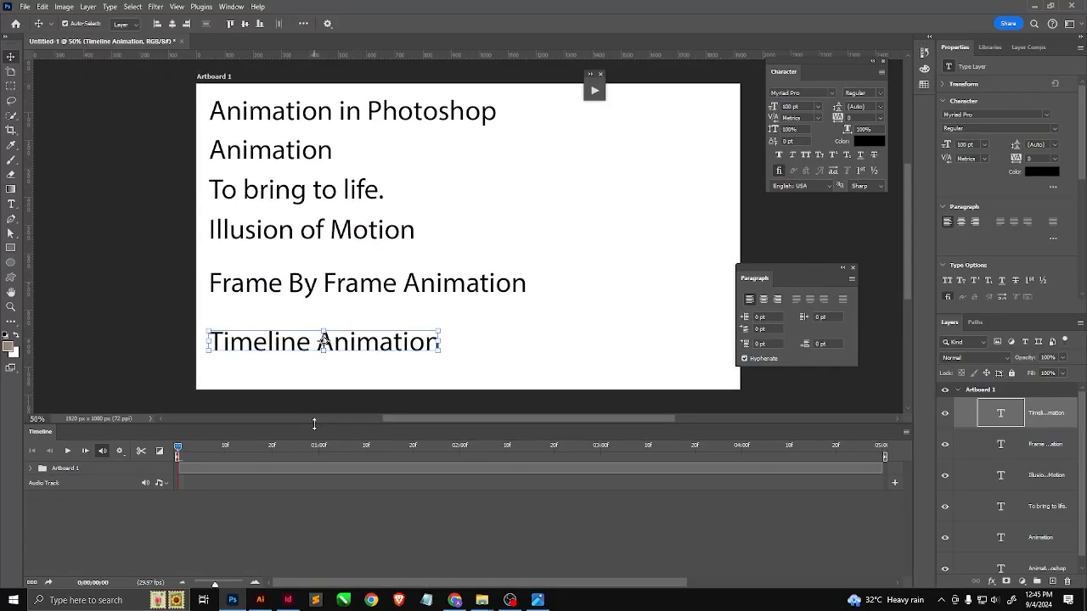
Convert the video timeline to a frame animation.
left_click(31, 582)
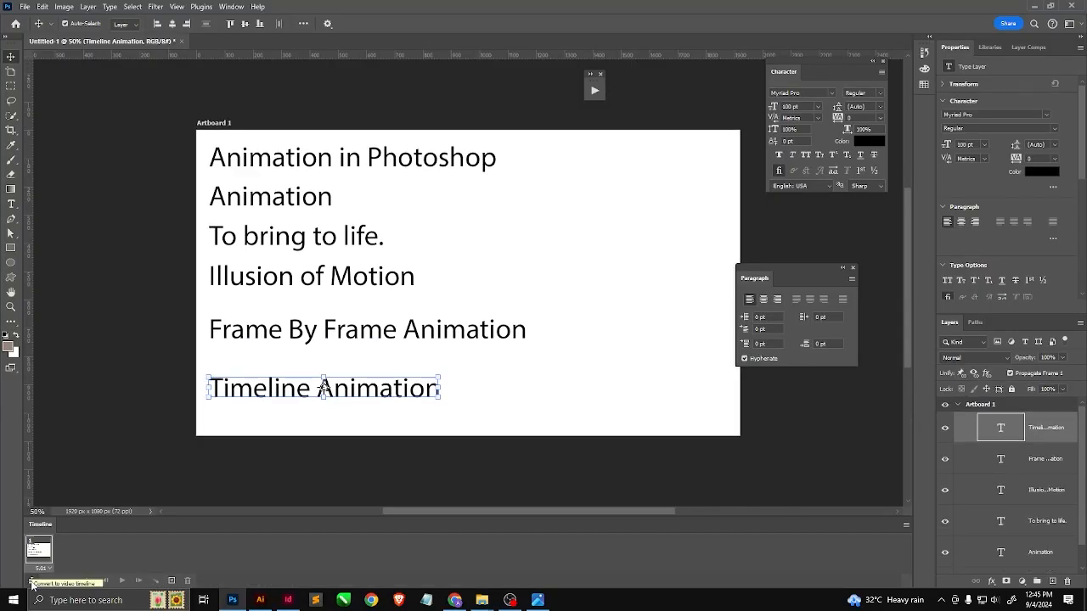
left_click(31, 583)
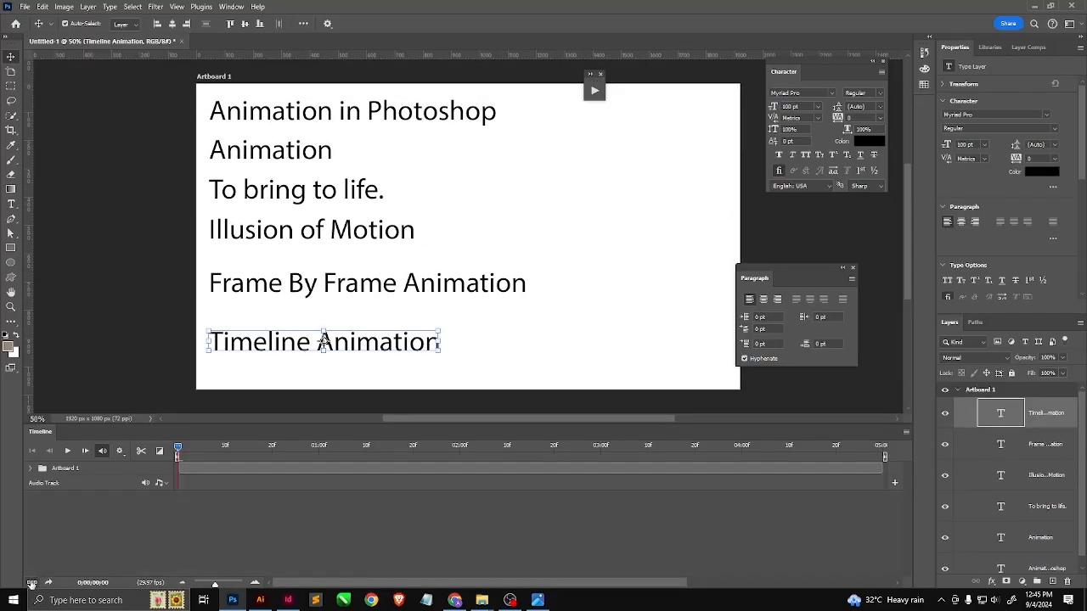
left_click(30, 583)
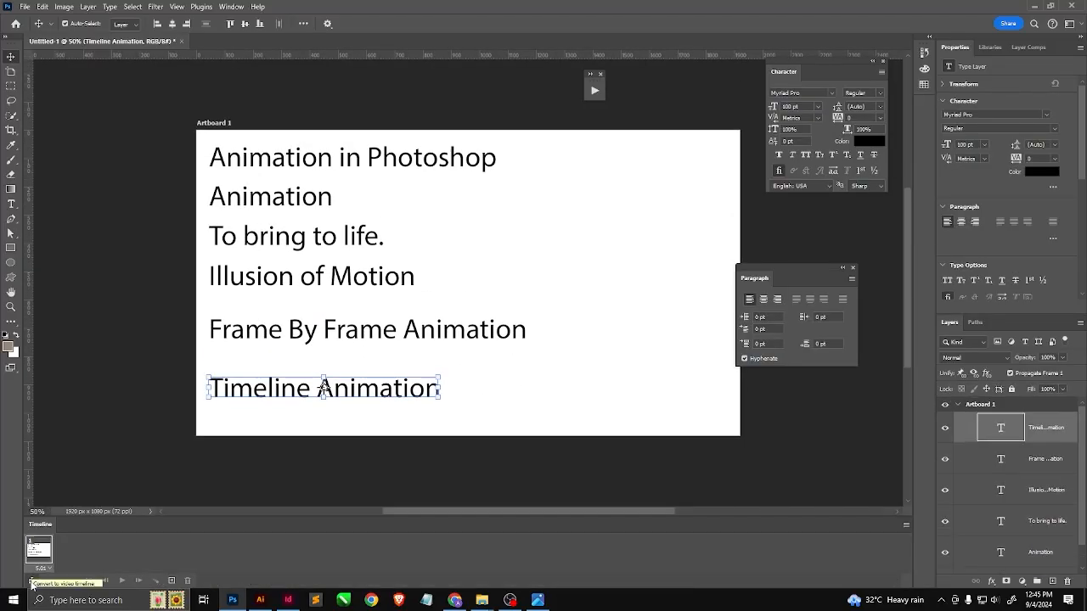
left_click(291, 333)
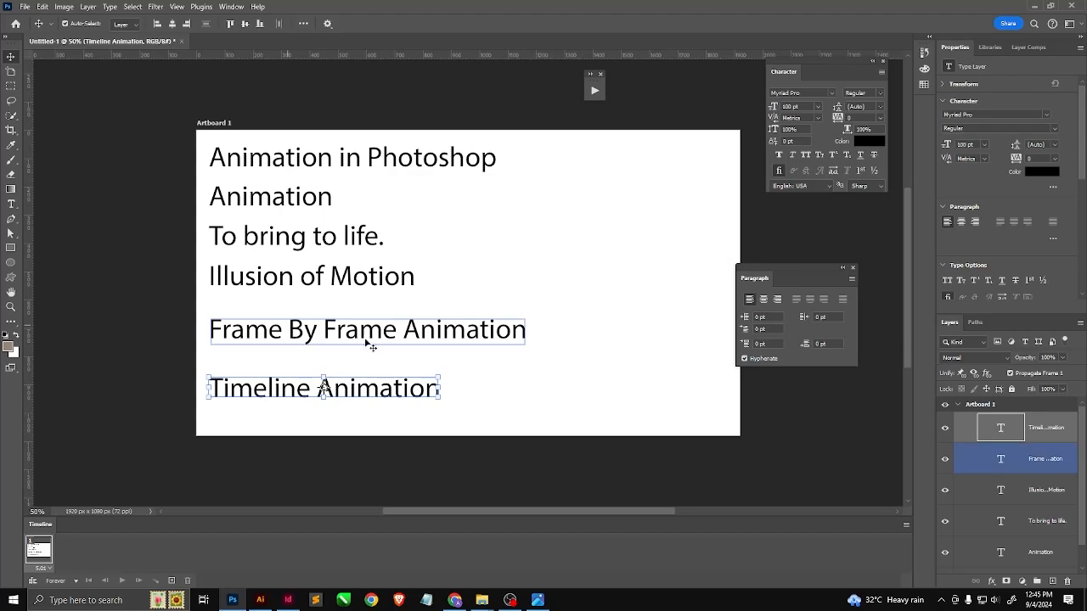
left_click(134, 504)
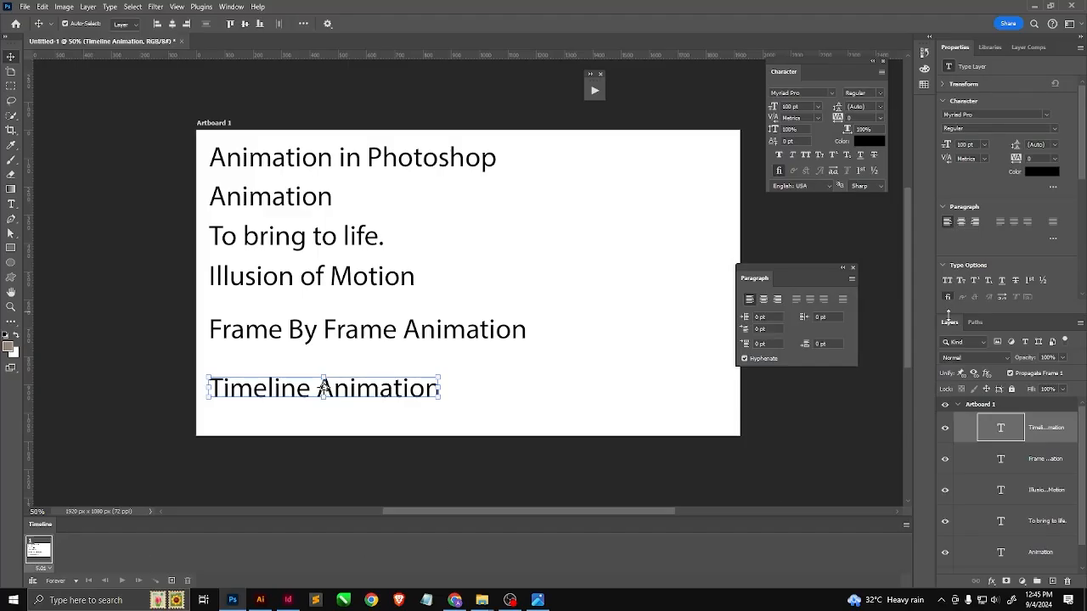
Switch to the Motion workspace and make the layer list taller and wider so the full layer names fit.
left_click(232, 7)
mouse_move(268, 30)
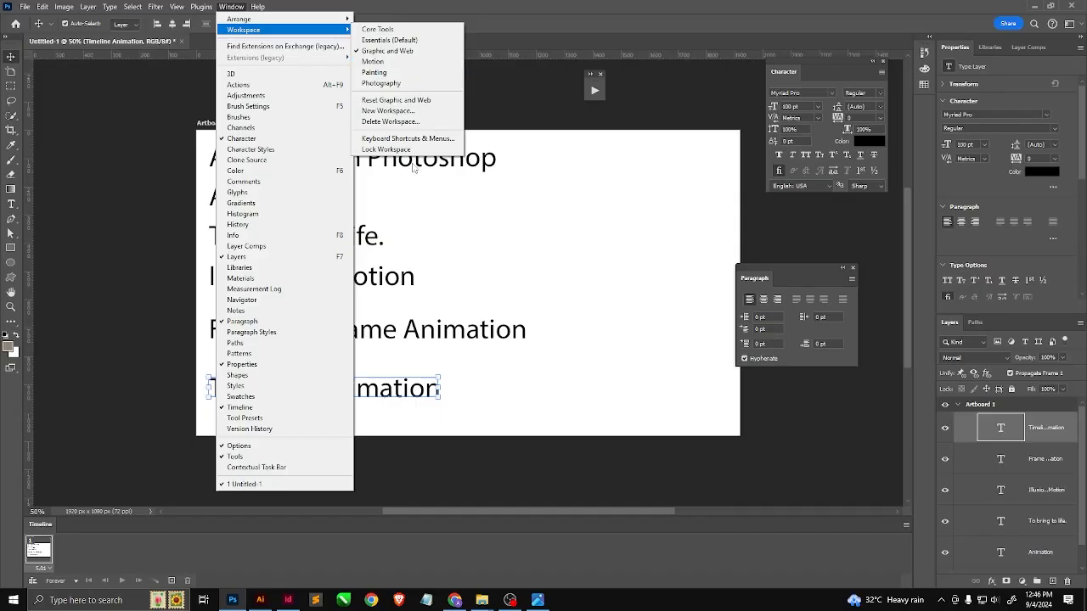
left_click(387, 62)
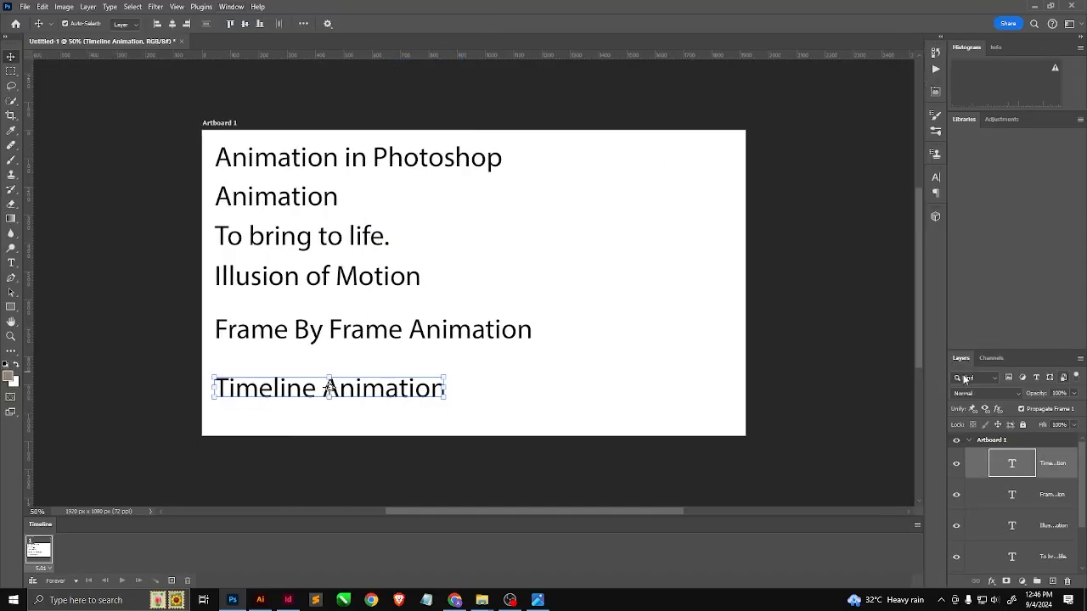
left_click_drag(961, 349, 961, 218)
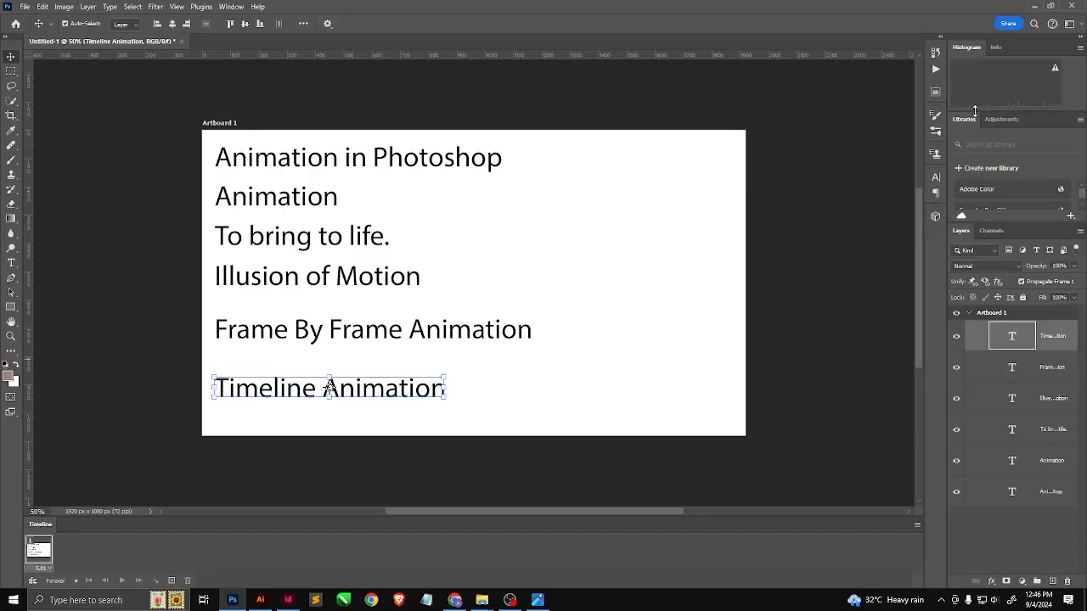
left_click_drag(948, 277, 918, 276)
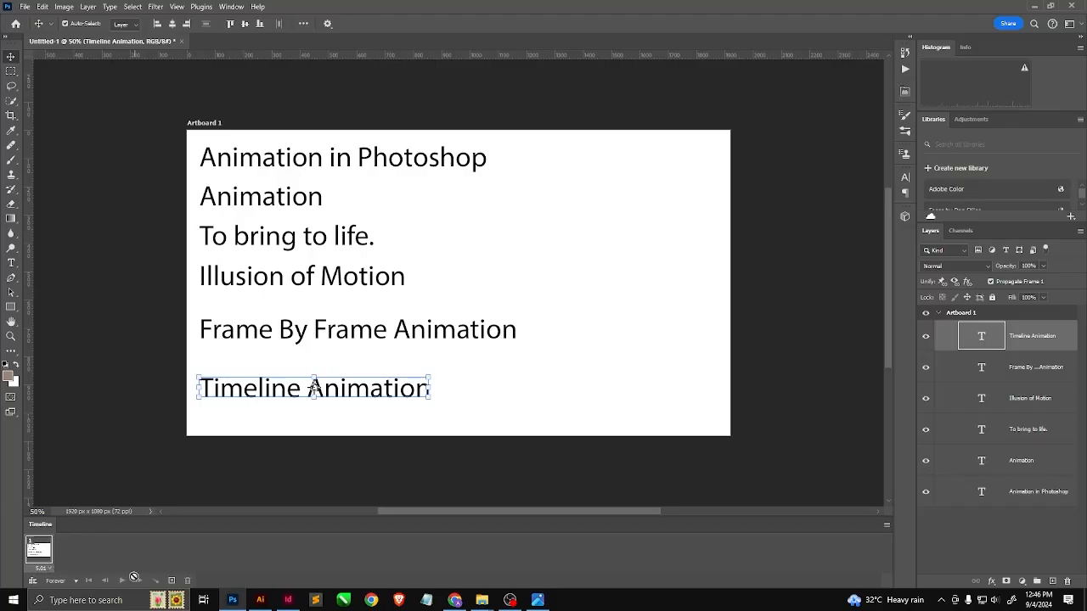
Add a second frame to the animation by duplicating the first one.
left_click(172, 581)
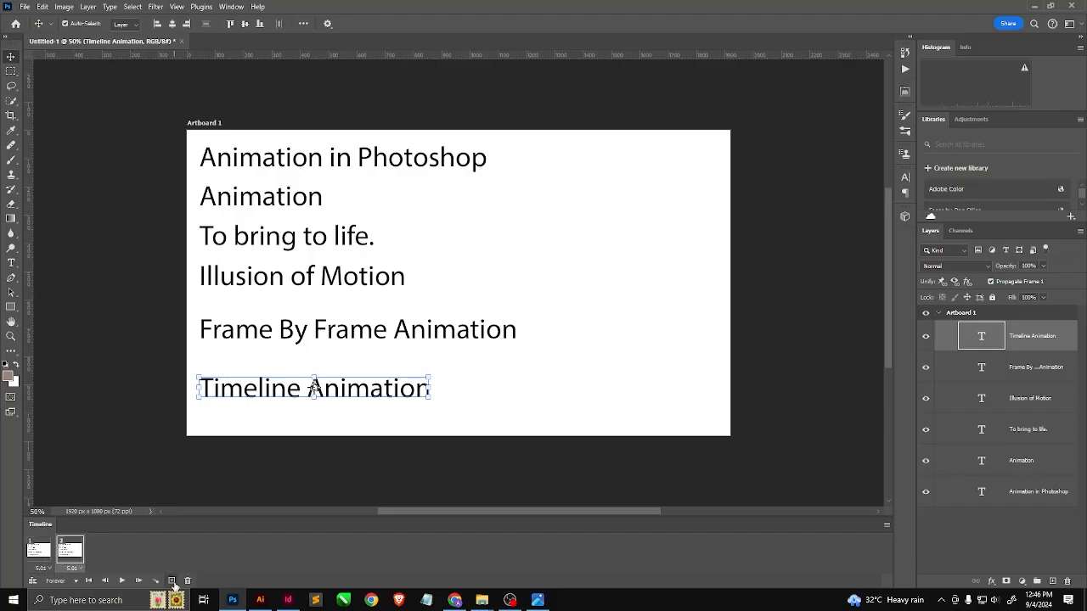
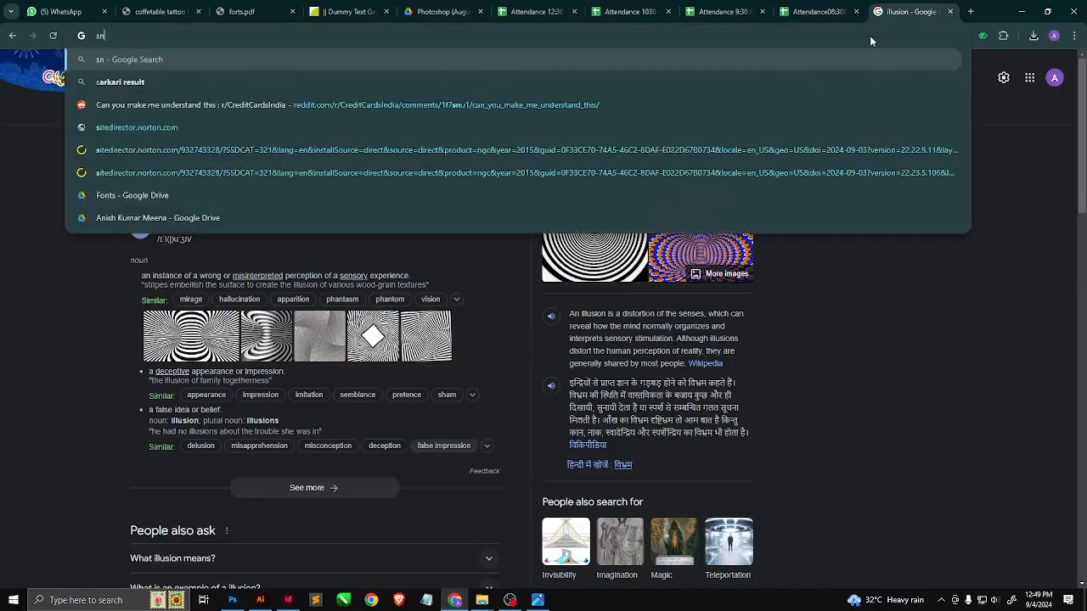
Search Google for "snake" in Chrome and show the image results.
type("snake")
key("Return")
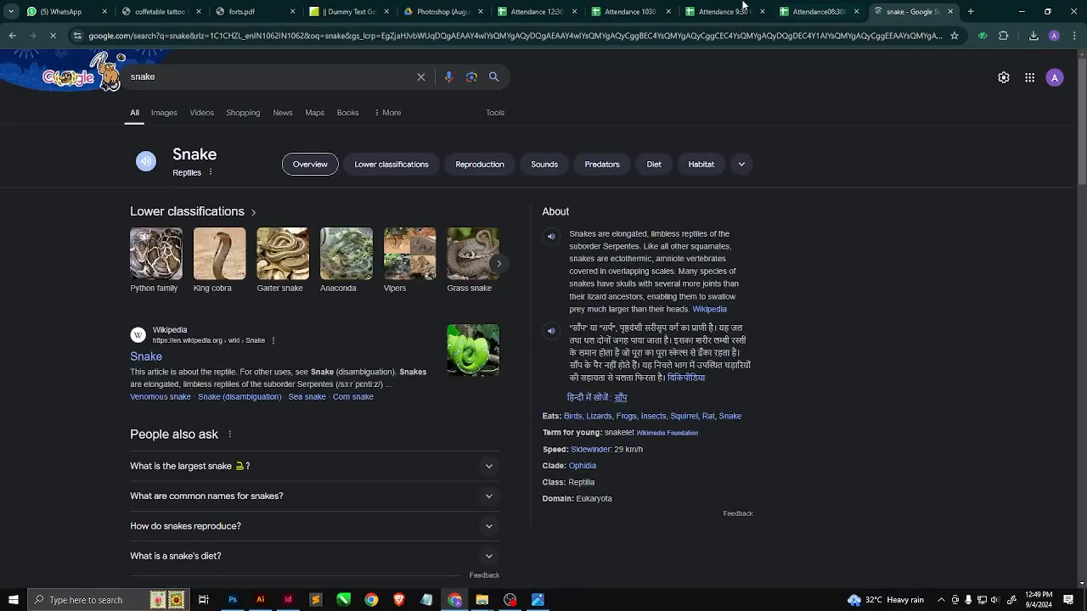
left_click(163, 113)
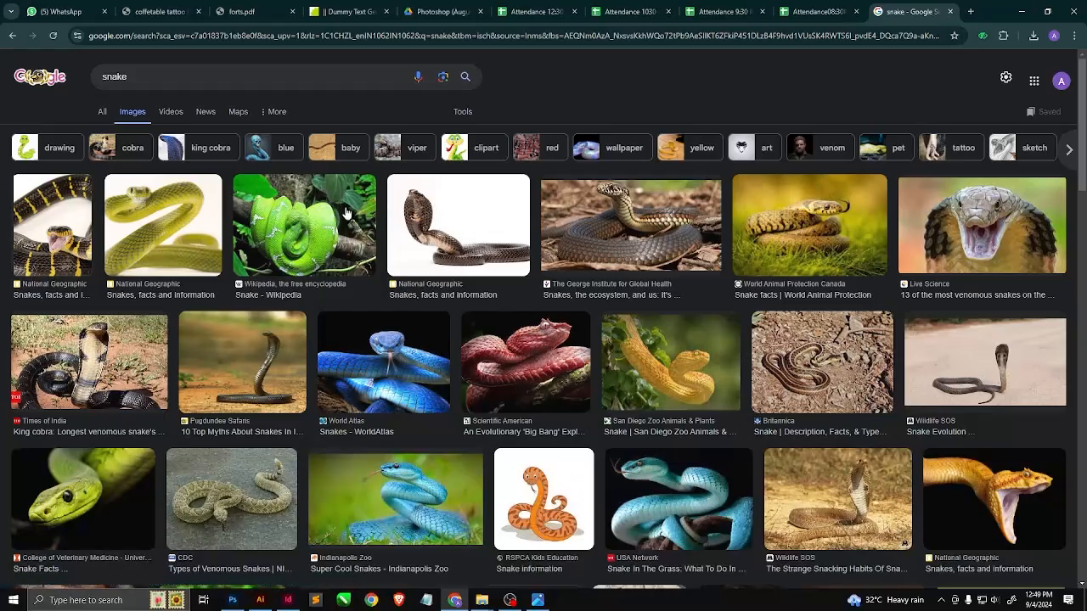
Look through the snake image results for a photo showing a whole snake suitable as an animation reference.
scroll(389, 216, "down", 2)
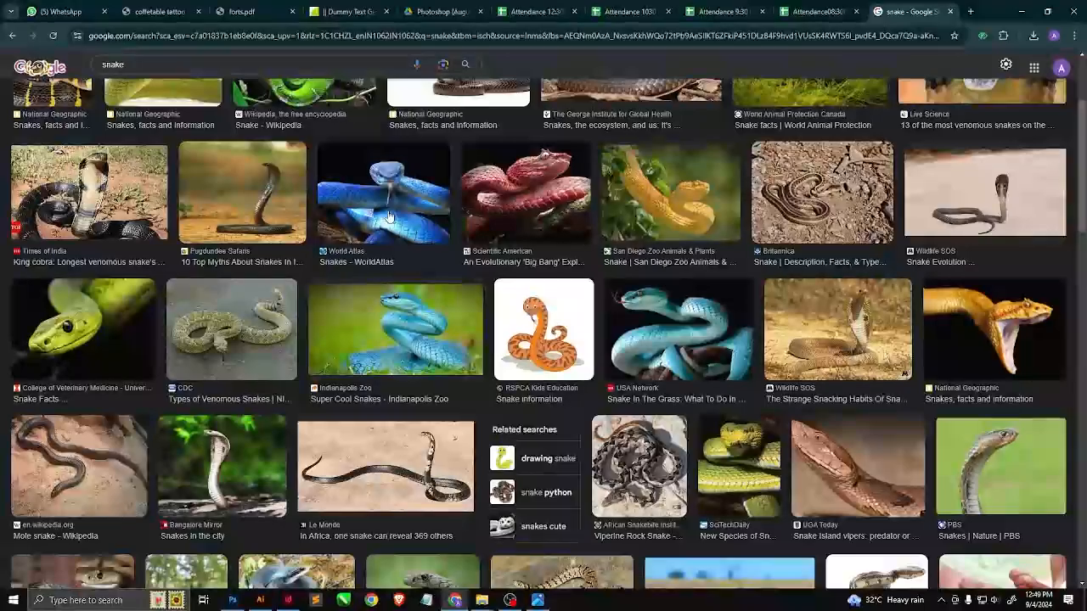
scroll(389, 216, "down", 3)
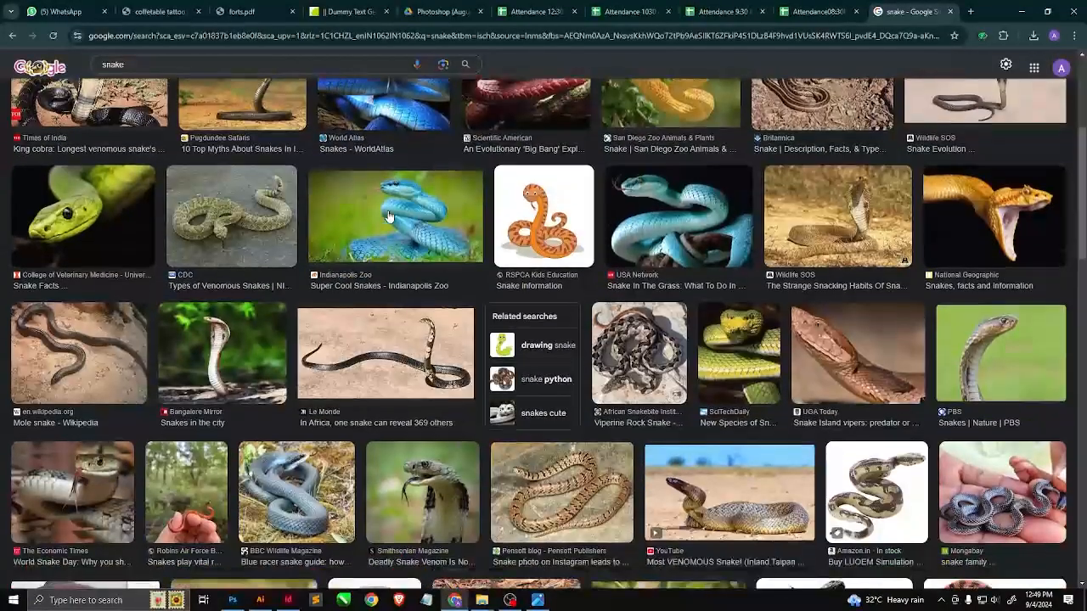
scroll(389, 216, "down", 3)
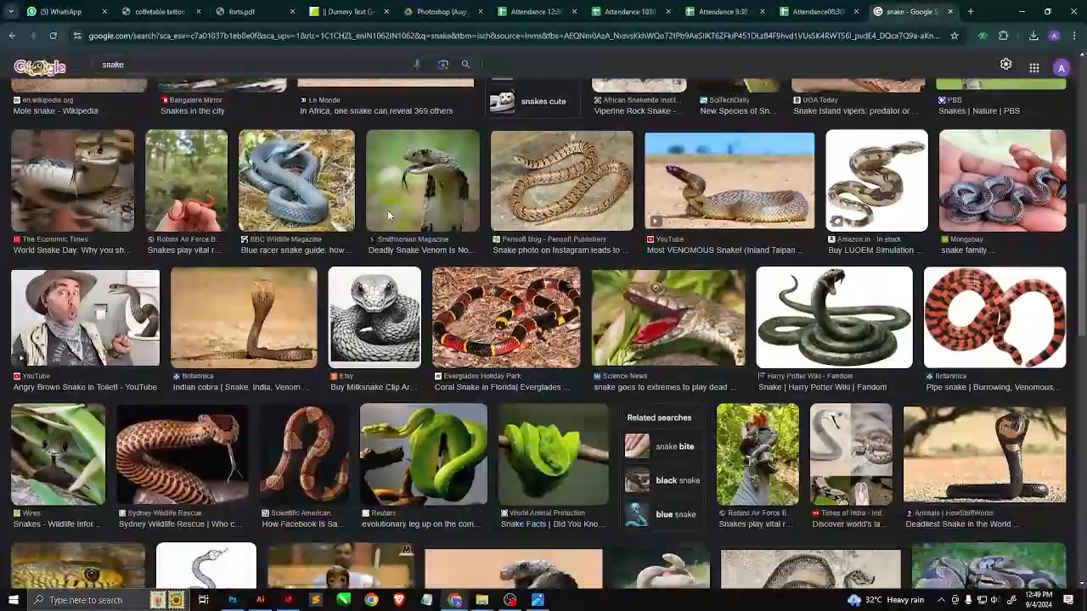
scroll(389, 217, "down", 5)
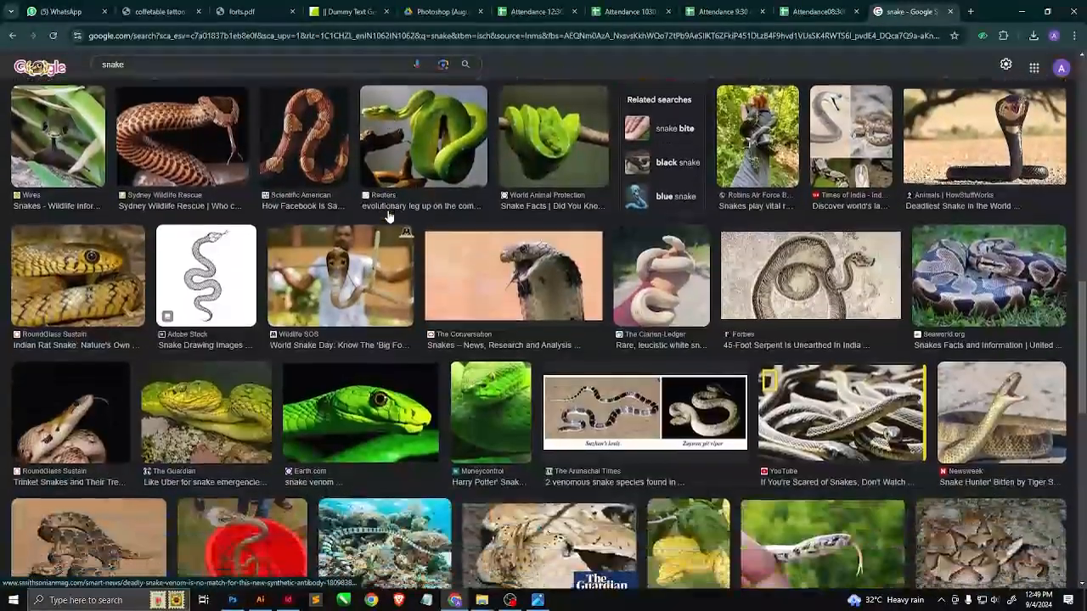
scroll(389, 217, "down", 5)
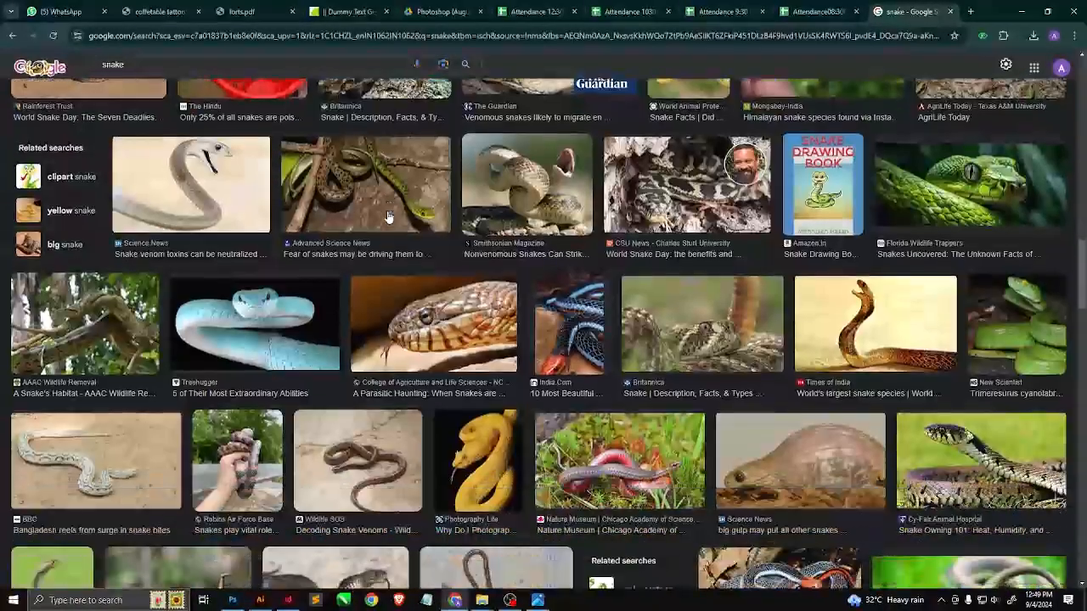
scroll(388, 219, "down", 3)
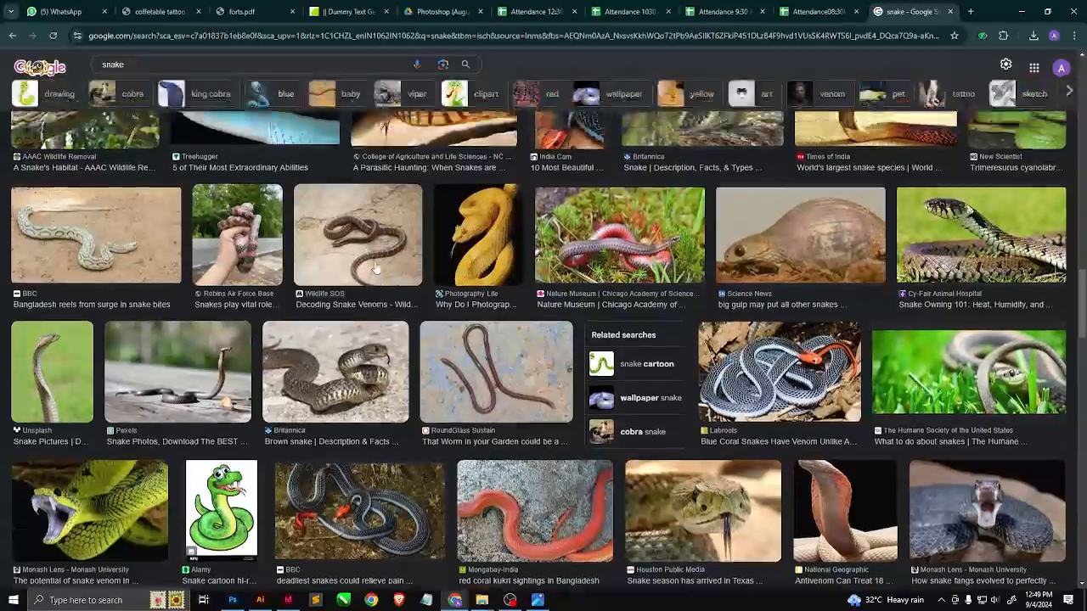
scroll(373, 267, "down", 5)
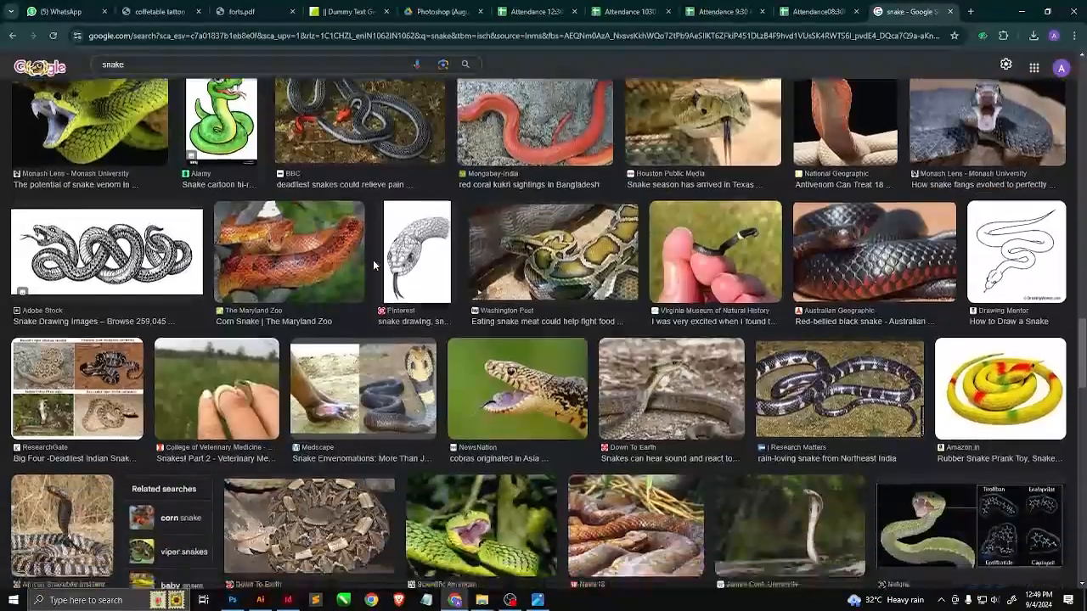
scroll(374, 266, "down", 1)
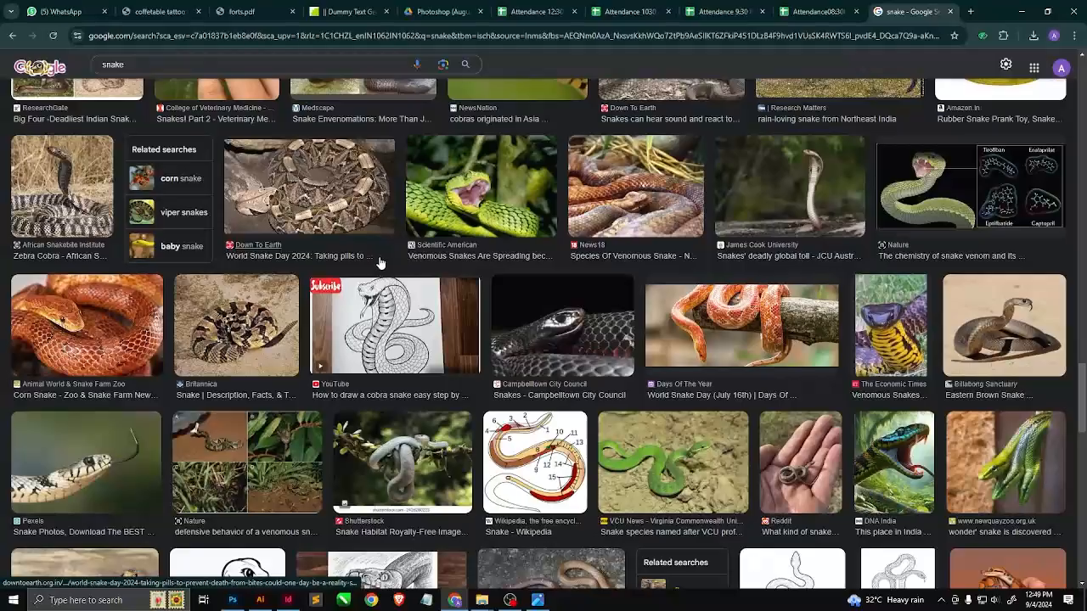
scroll(380, 263, "up", 3)
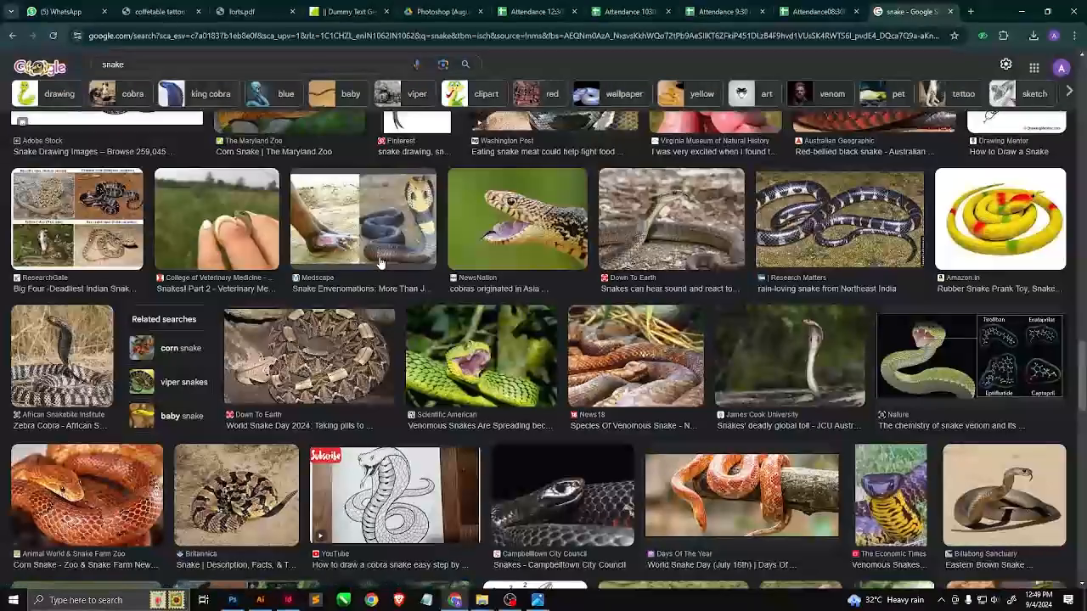
scroll(380, 263, "down", 8)
scroll(379, 264, "down", 3)
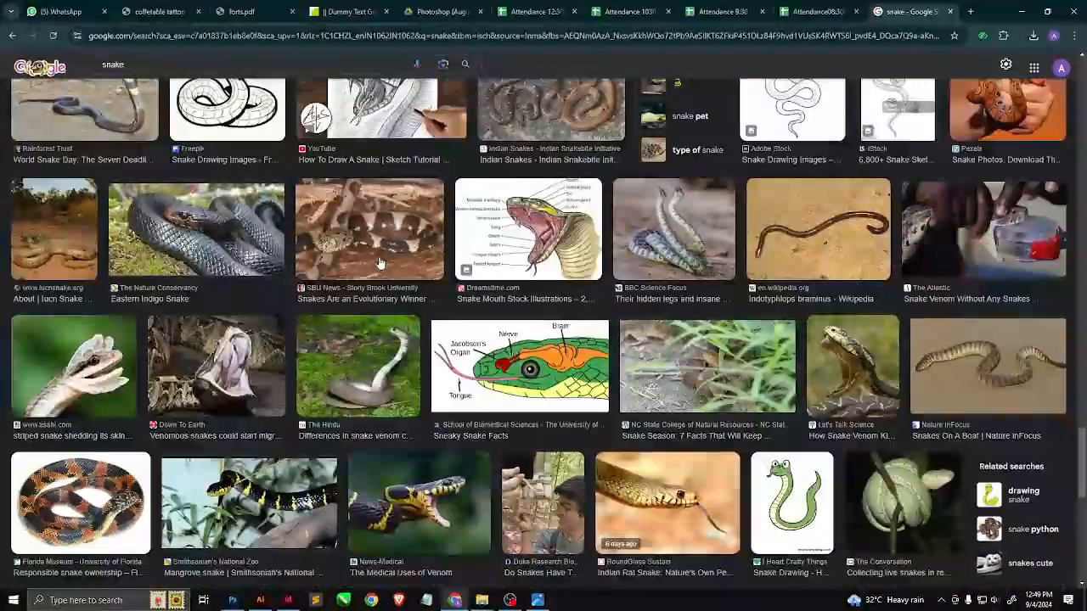
scroll(380, 263, "down", 3)
scroll(380, 264, "down", 5)
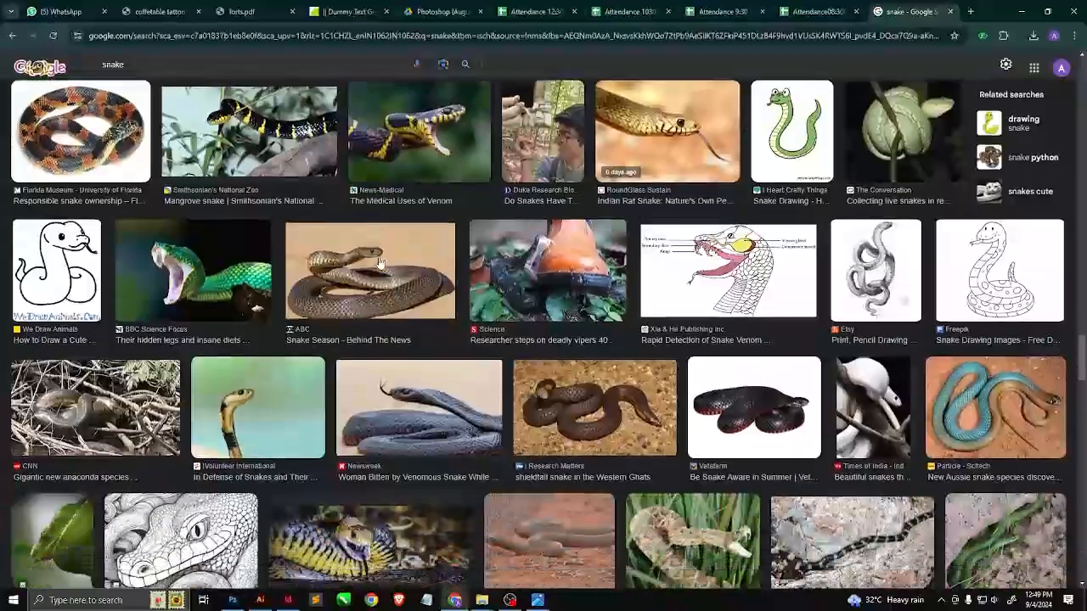
scroll(380, 263, "down", 4)
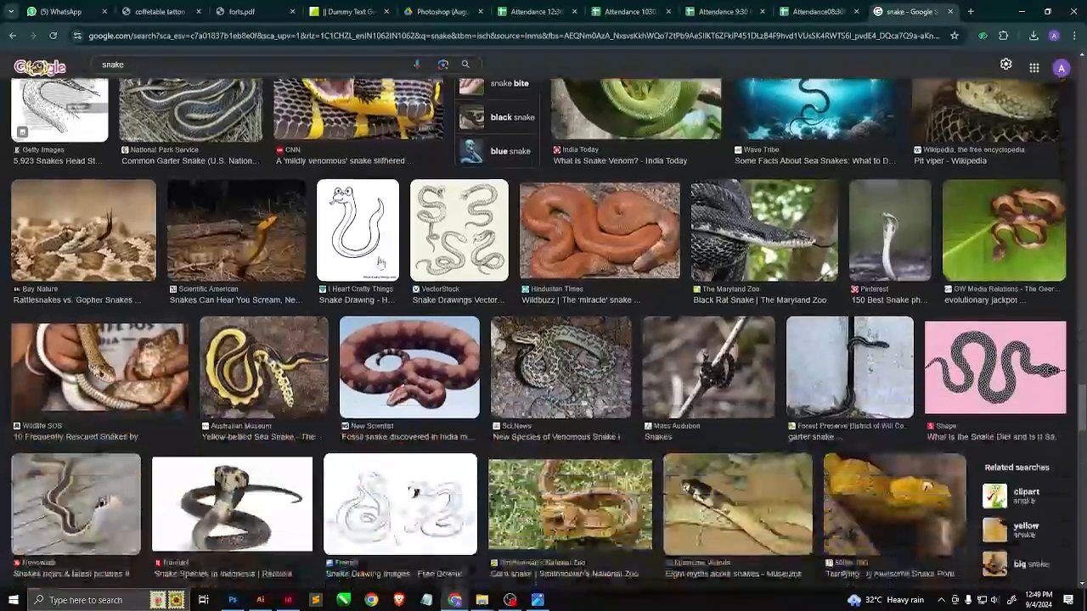
scroll(379, 263, "down", 4)
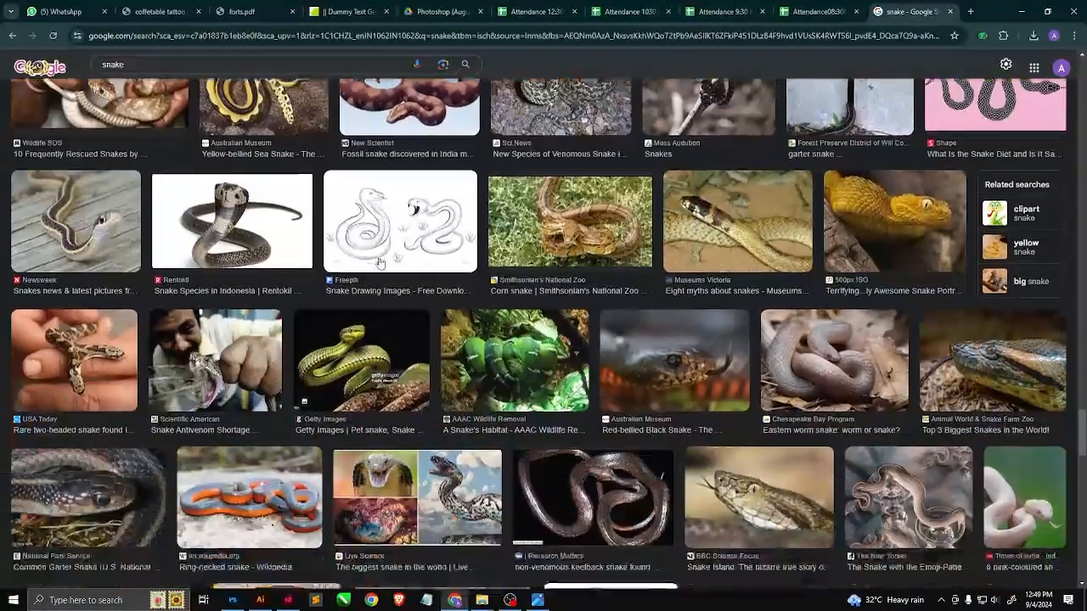
scroll(379, 263, "down", 4)
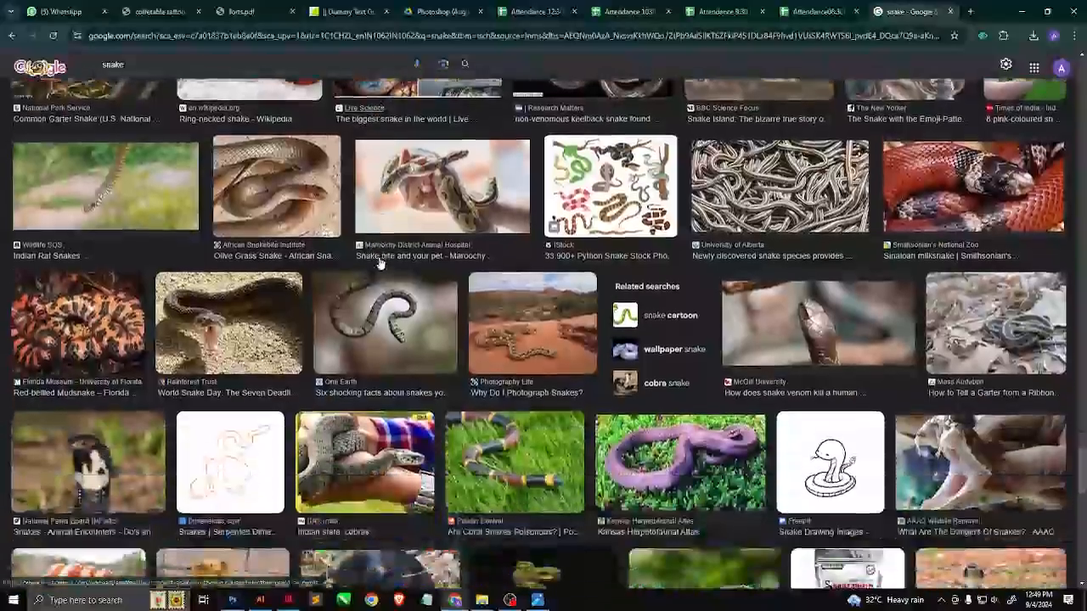
scroll(379, 261, "down", 6)
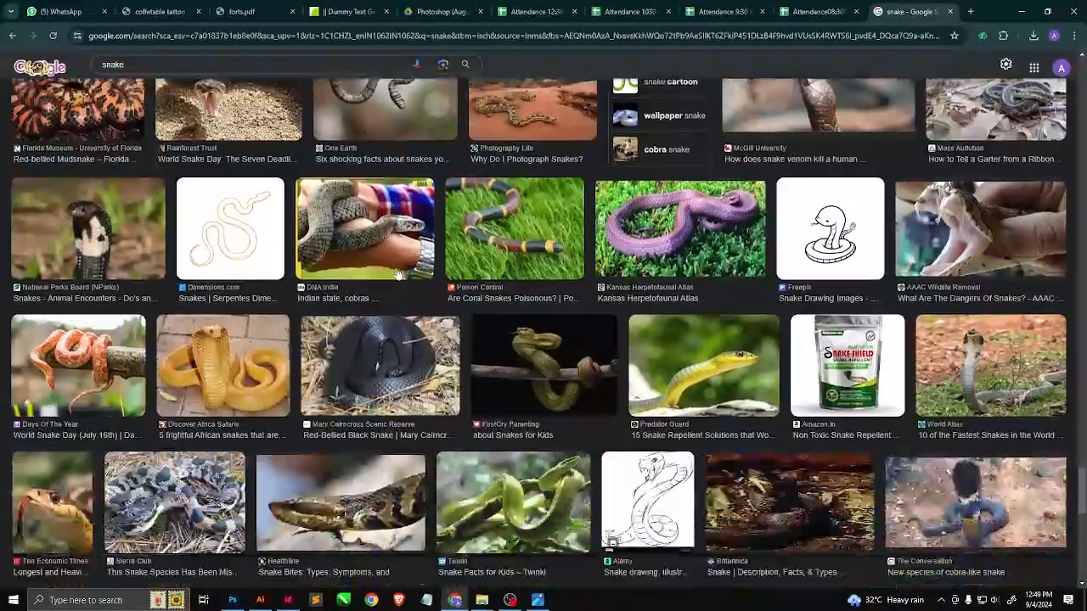
scroll(394, 269, "down", 10)
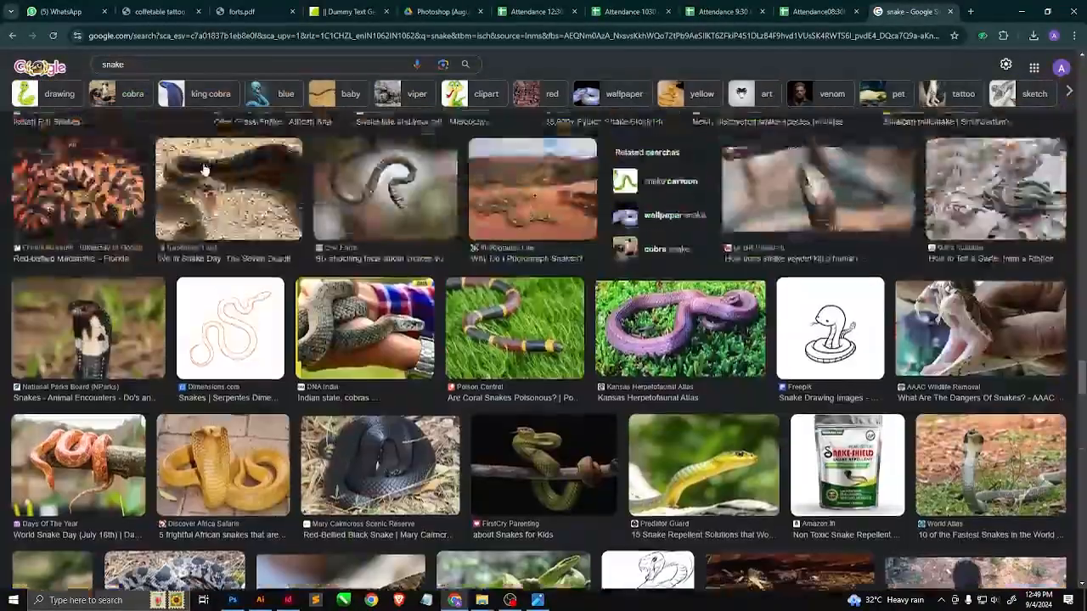
Narrow the snake image results to the suggested cobra category.
left_click(135, 67)
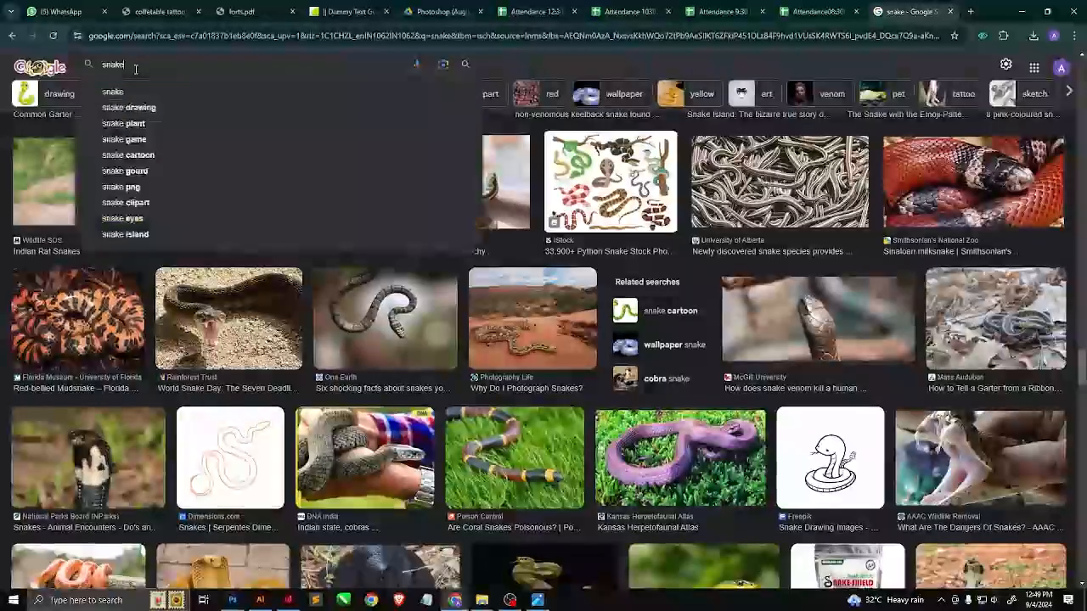
left_click(4, 132)
left_click(111, 103)
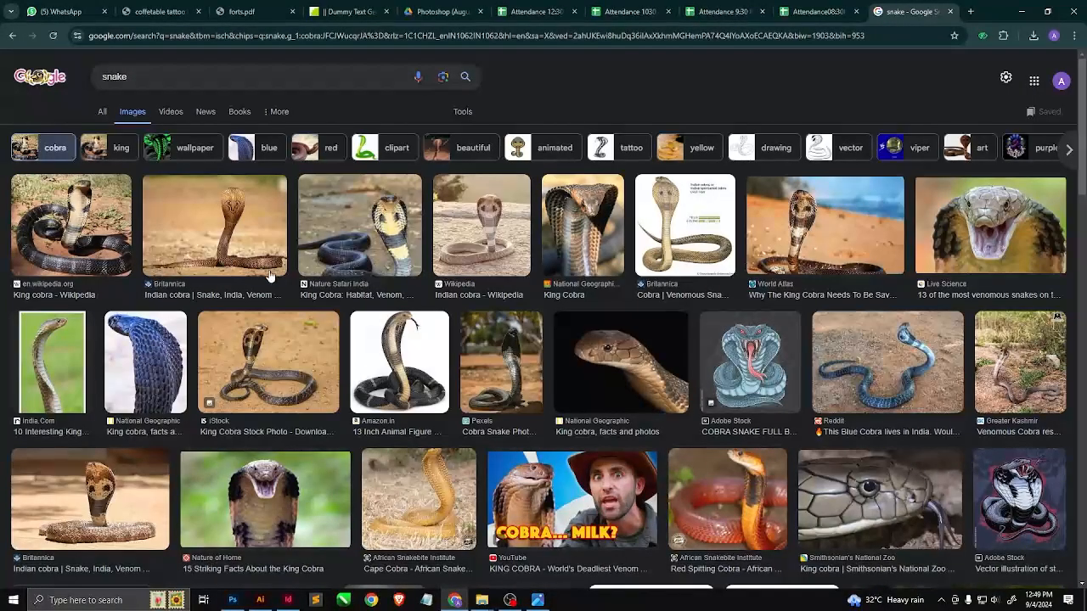
Examine the cobra image results for a clear photo of a cobra standing with its hood raised.
scroll(270, 277, "down", 3)
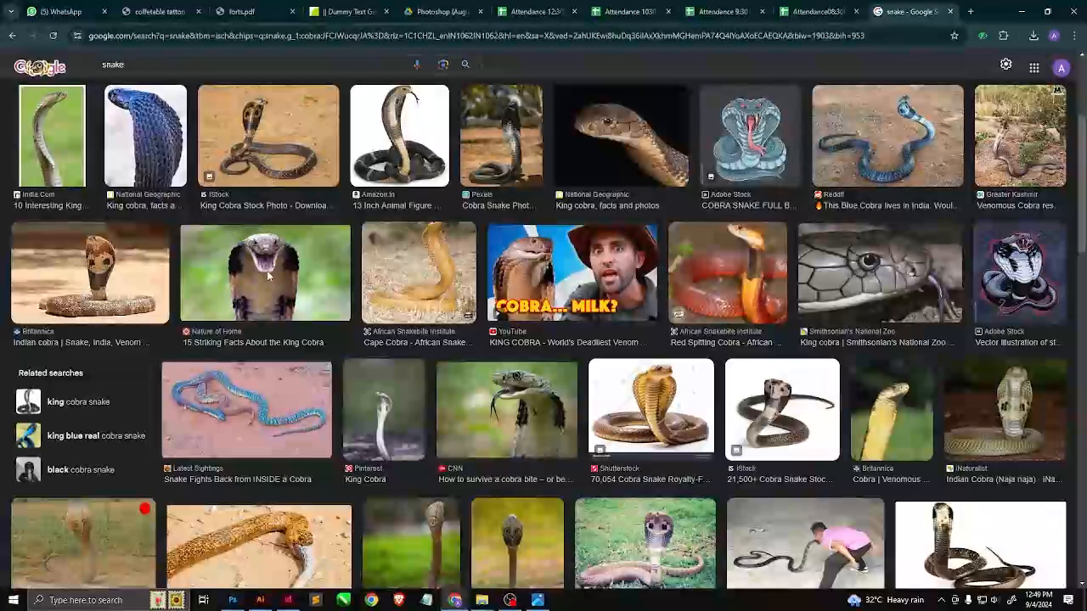
scroll(268, 276, "down", 3)
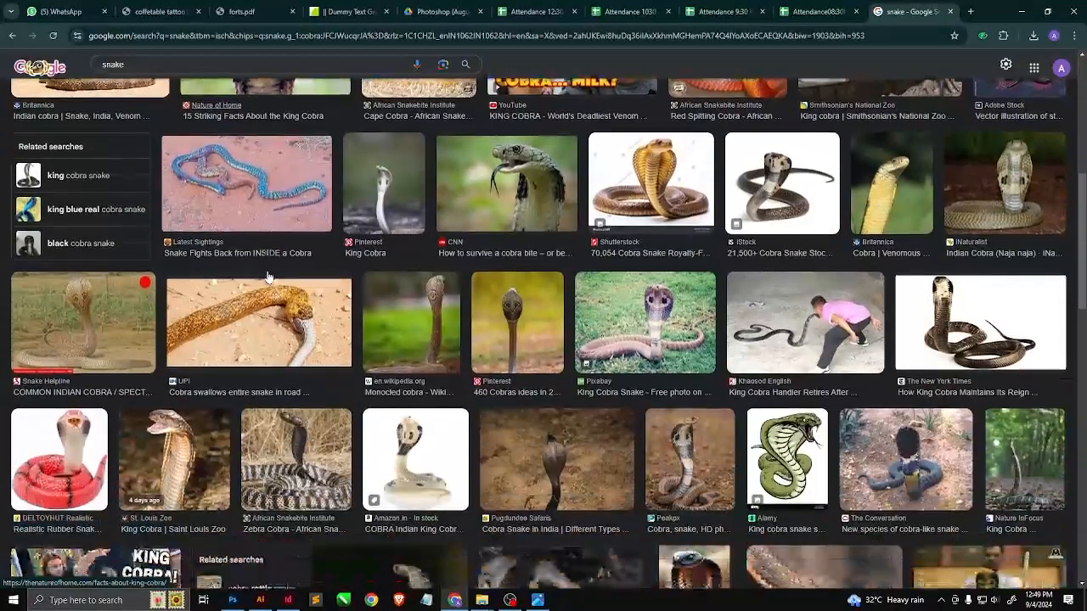
scroll(268, 277, "down", 4)
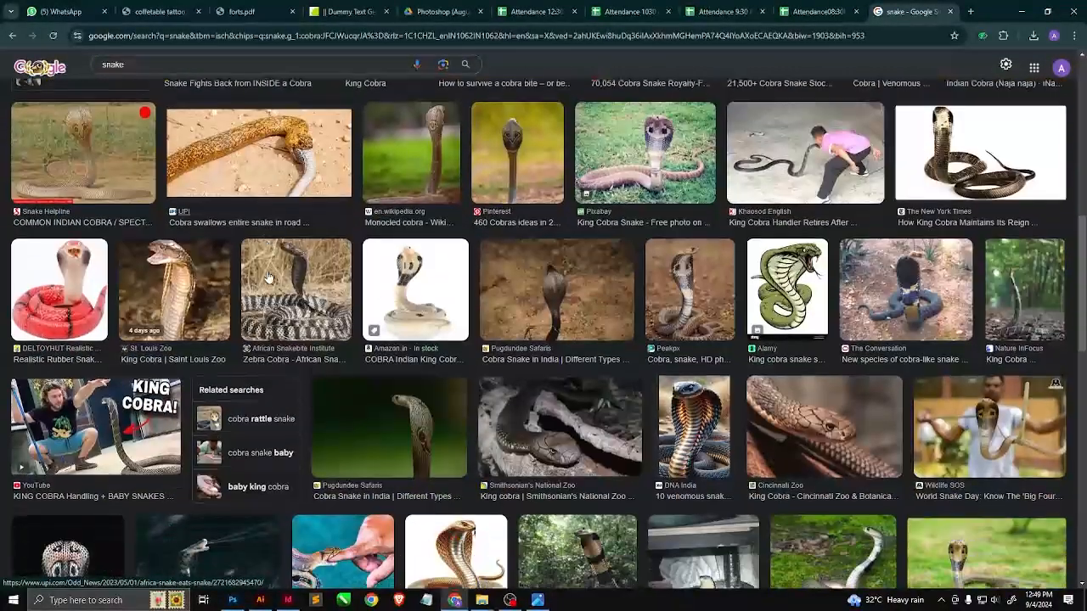
scroll(268, 277, "down", 1)
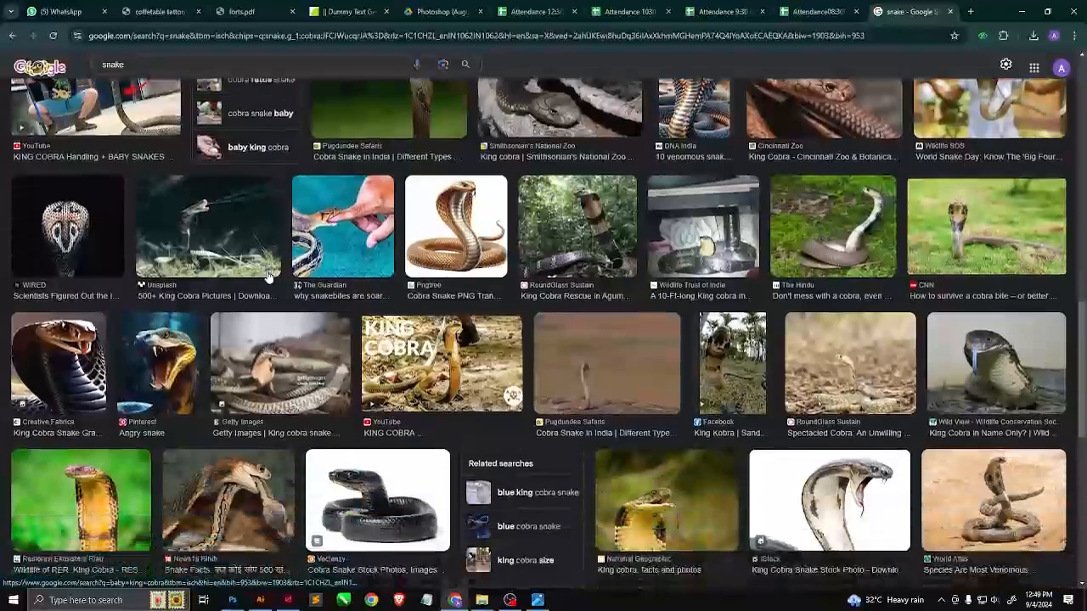
scroll(268, 277, "down", 1)
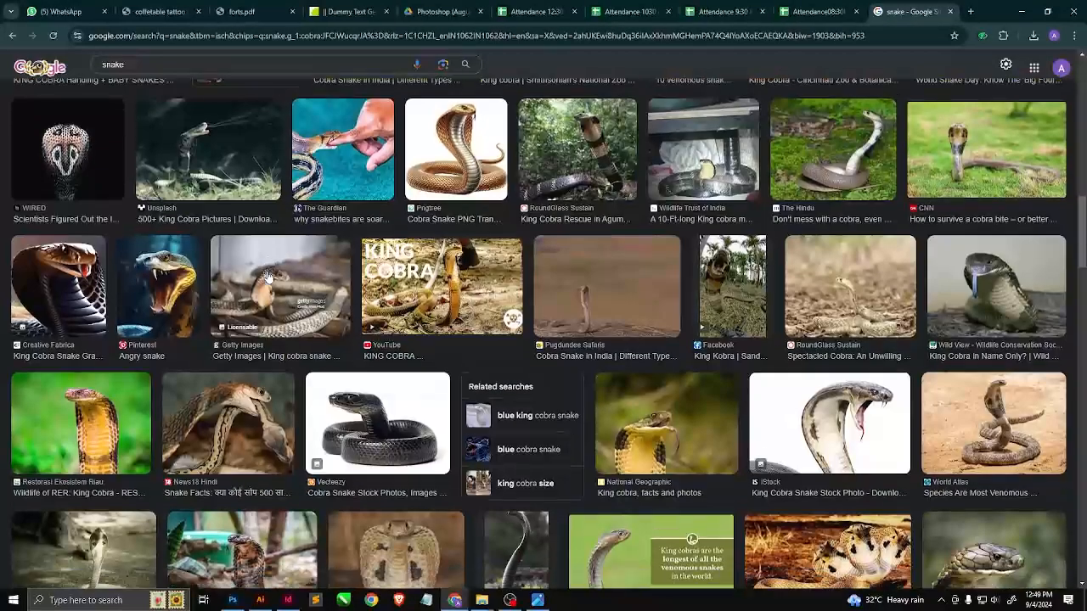
scroll(266, 277, "down", 3)
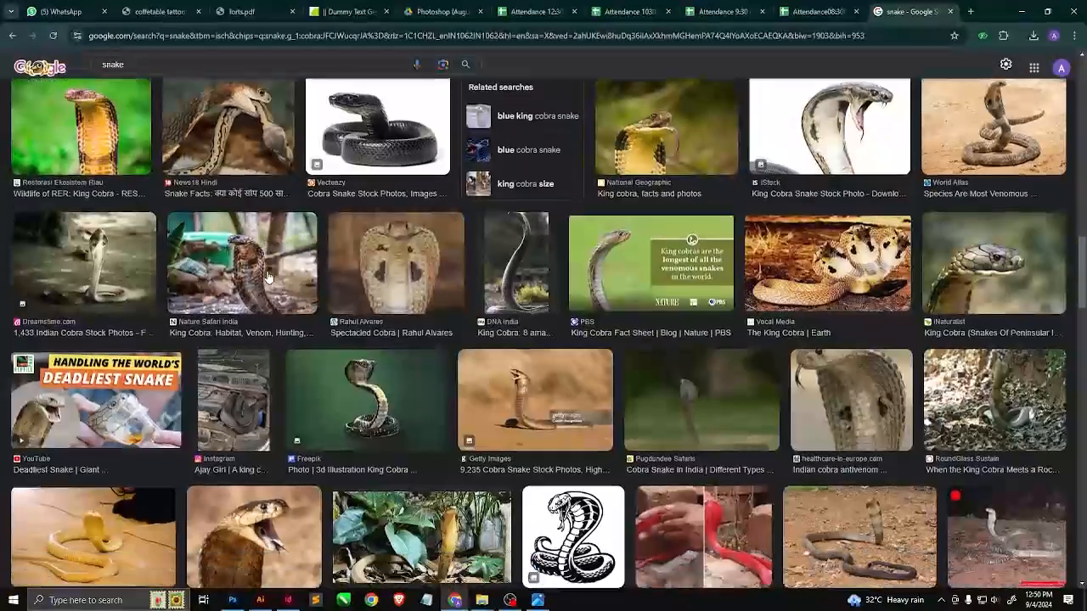
scroll(266, 270, "down", 1)
scroll(91, 261, "up", 1)
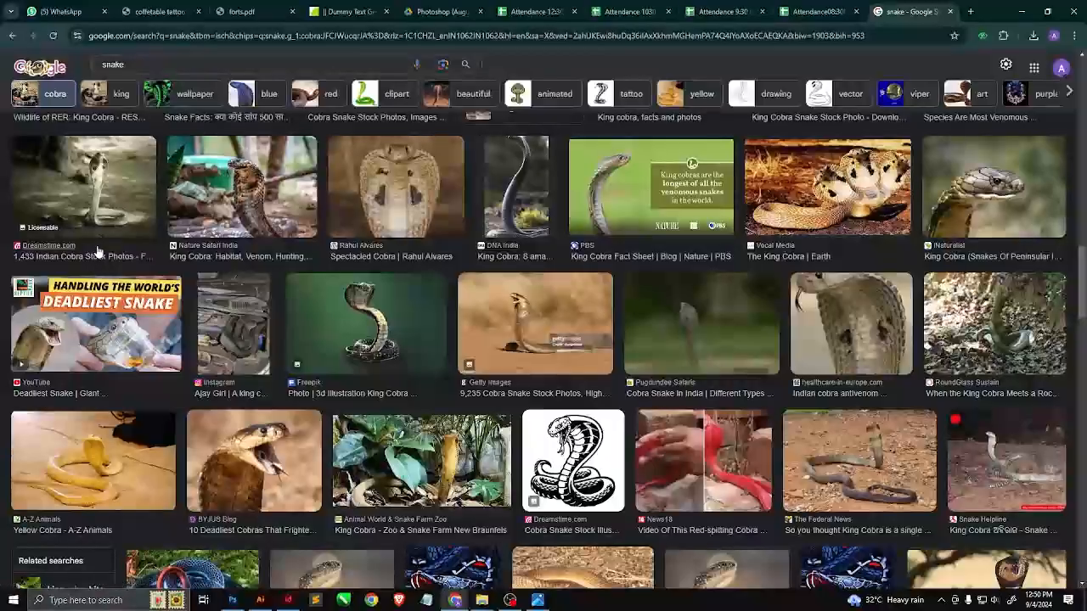
Preview the upright cobra photos from Dreamstime, Pugdundee Safaris and CNN in turn.
left_click(89, 200)
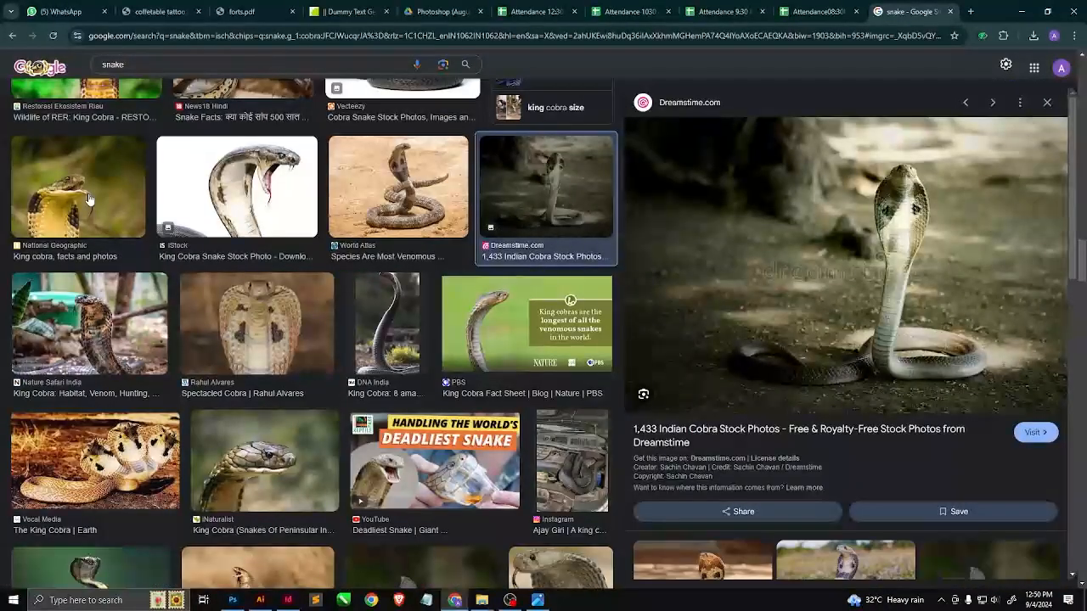
scroll(90, 202, "up", 5)
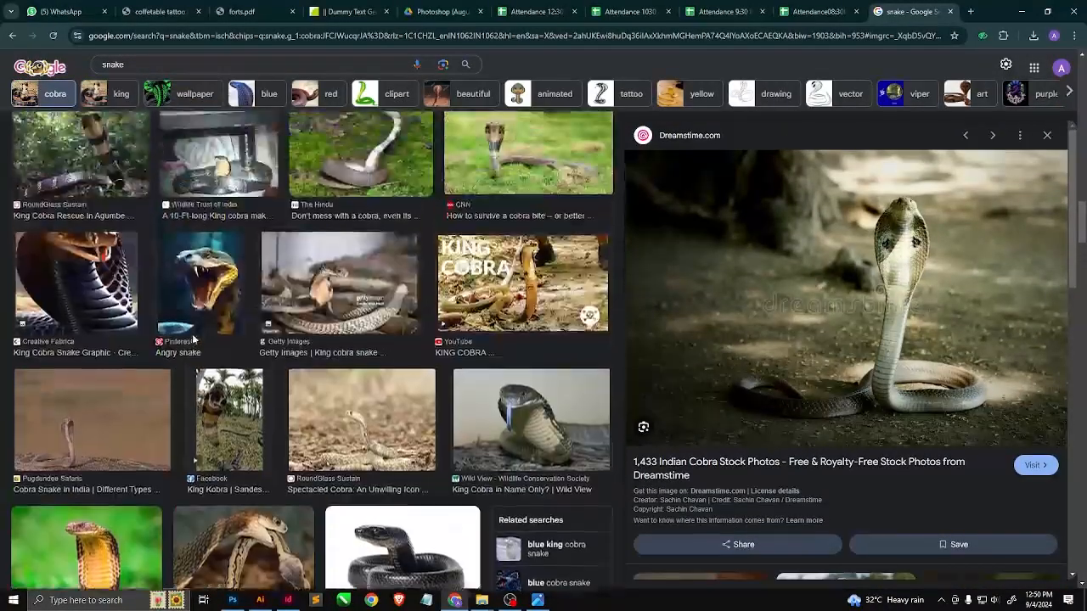
left_click(133, 399)
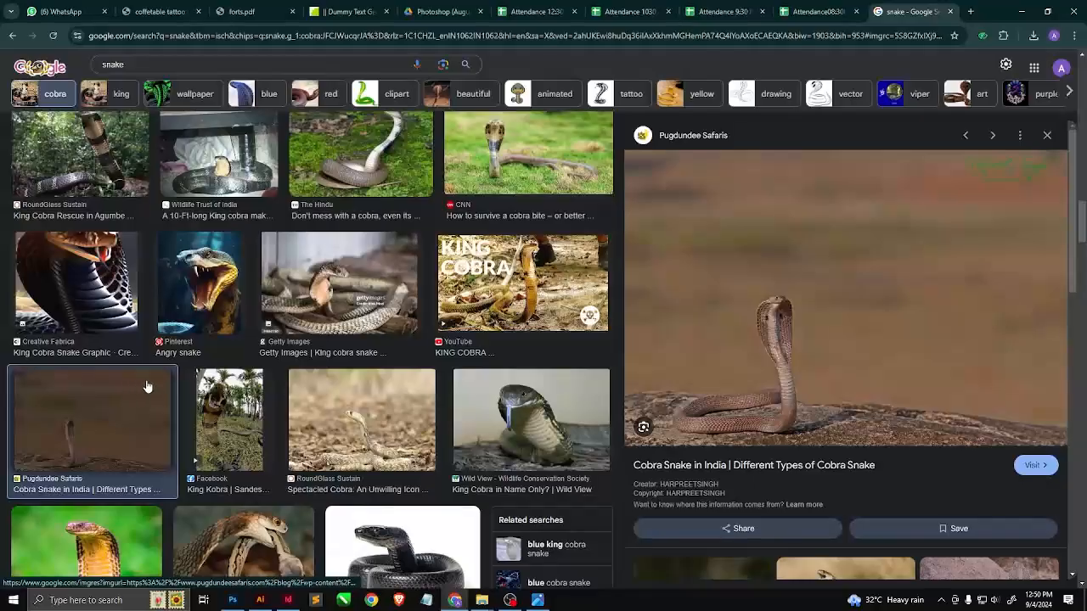
scroll(259, 355, "up", 4)
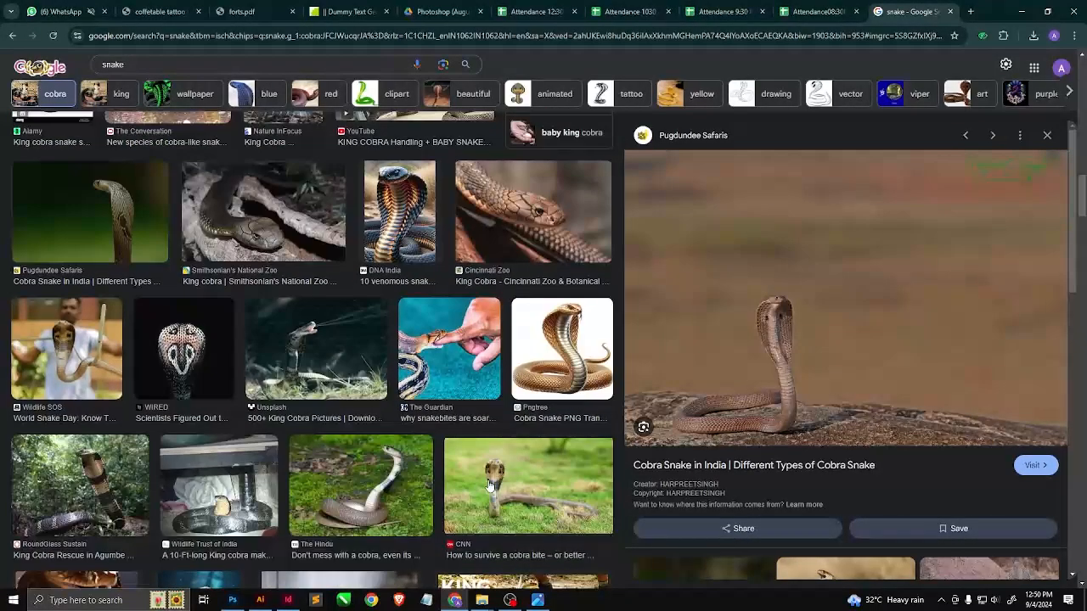
left_click(491, 486)
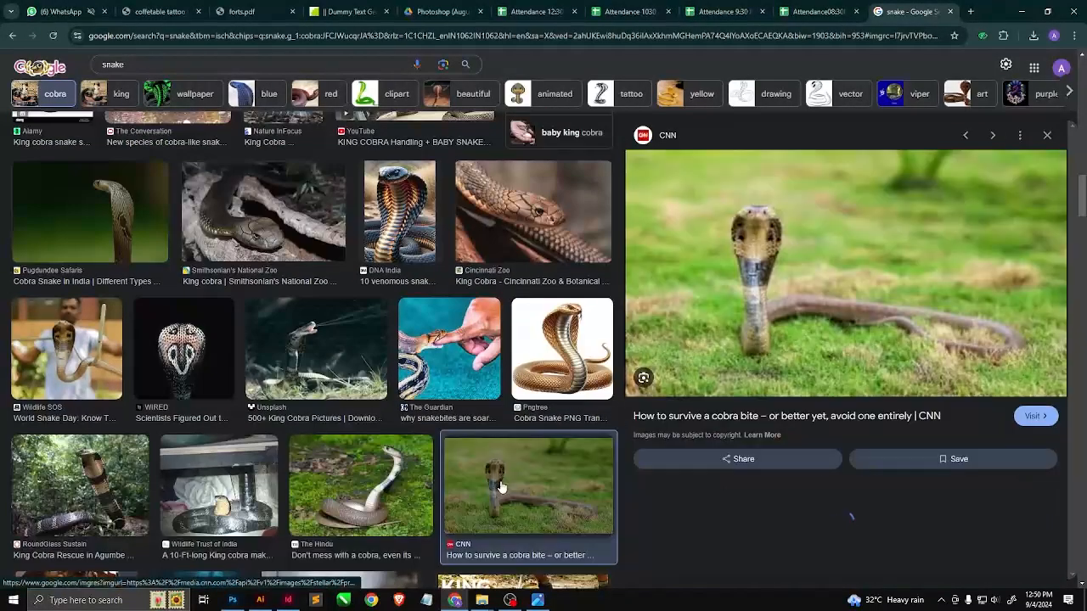
Check the earlier cobra results against the previewed CNN photo, and open the CNN photo's source article.
scroll(471, 451, "up", 5)
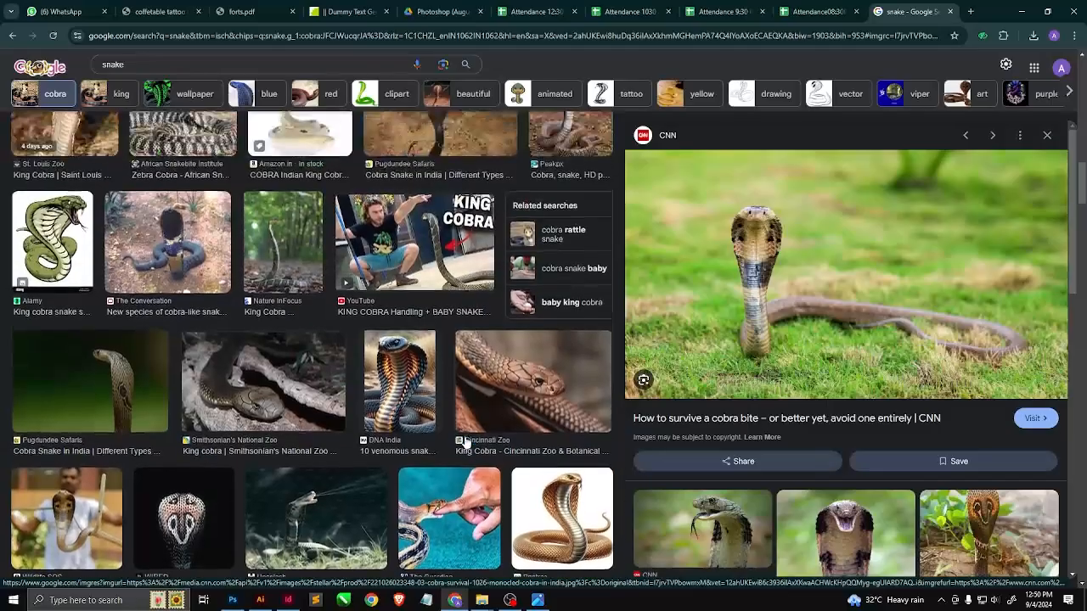
scroll(465, 444, "up", 5)
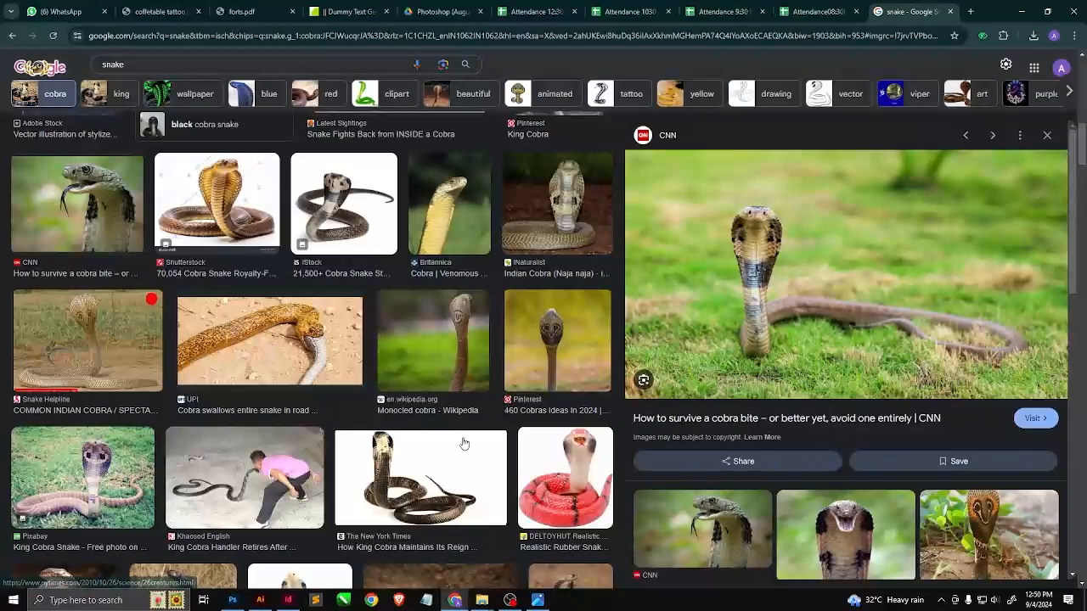
scroll(465, 444, "up", 5)
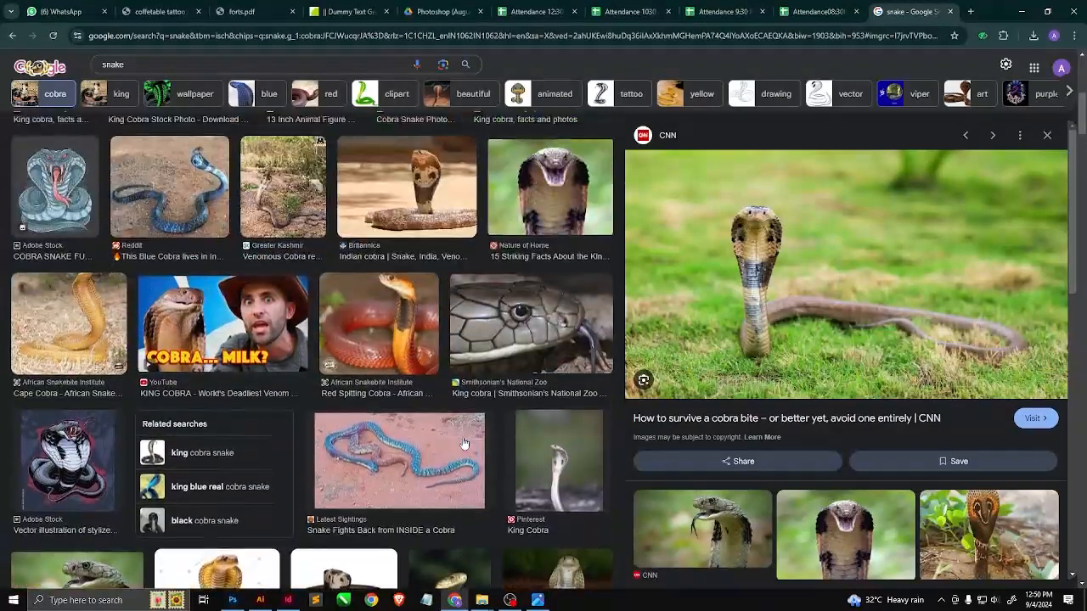
scroll(464, 443, "up", 5)
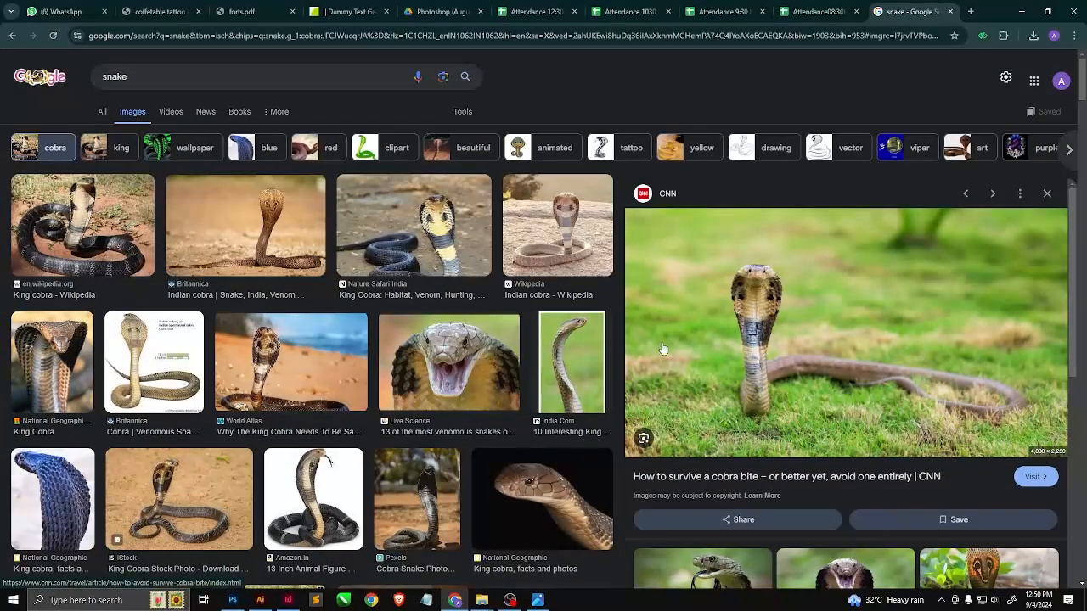
left_click(772, 343)
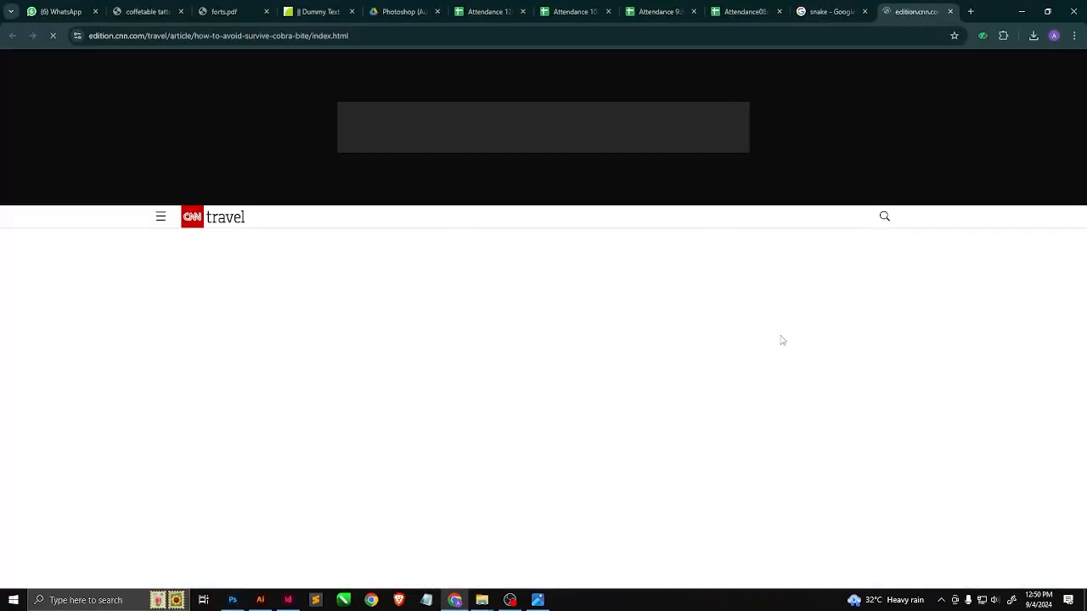
Copy the cobra photo from the CNN article and switch to Photoshop.
scroll(538, 409, "down", 1)
right_click(502, 405)
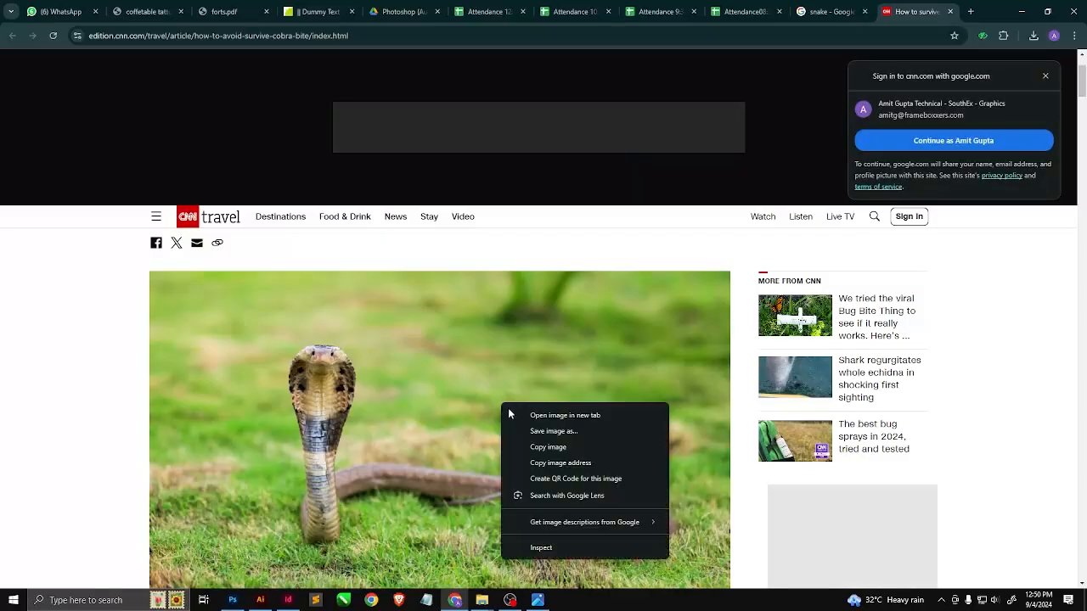
left_click(547, 446)
key("alt+Tab")
key("alt+Tab")
key("alt+Tab")
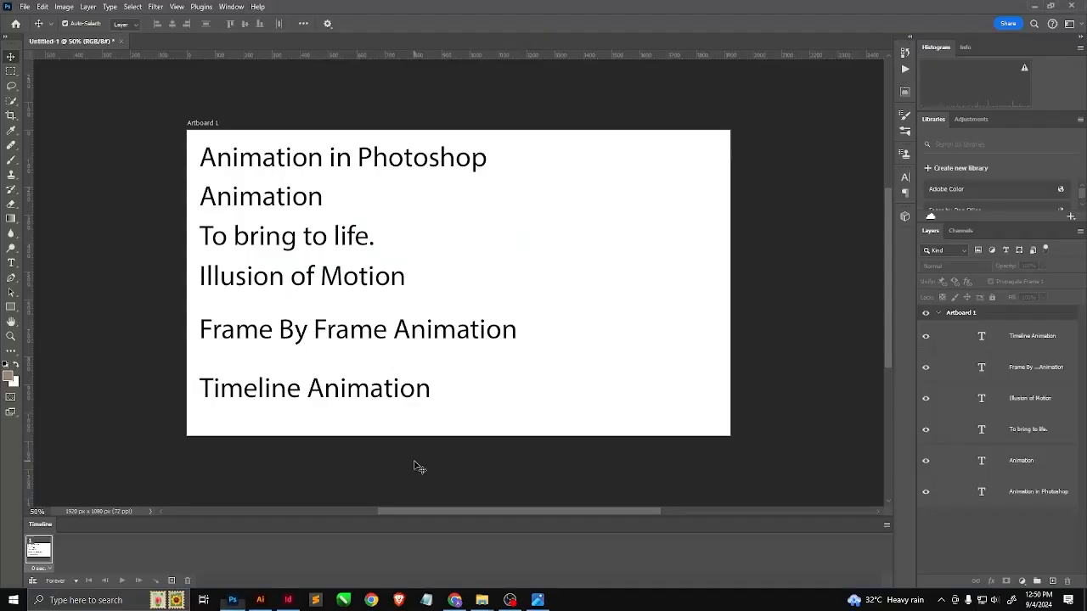
Create a new document from the Clipboard preset and paste the cobra photo into it.
key("ctrl+n")
key("Return")
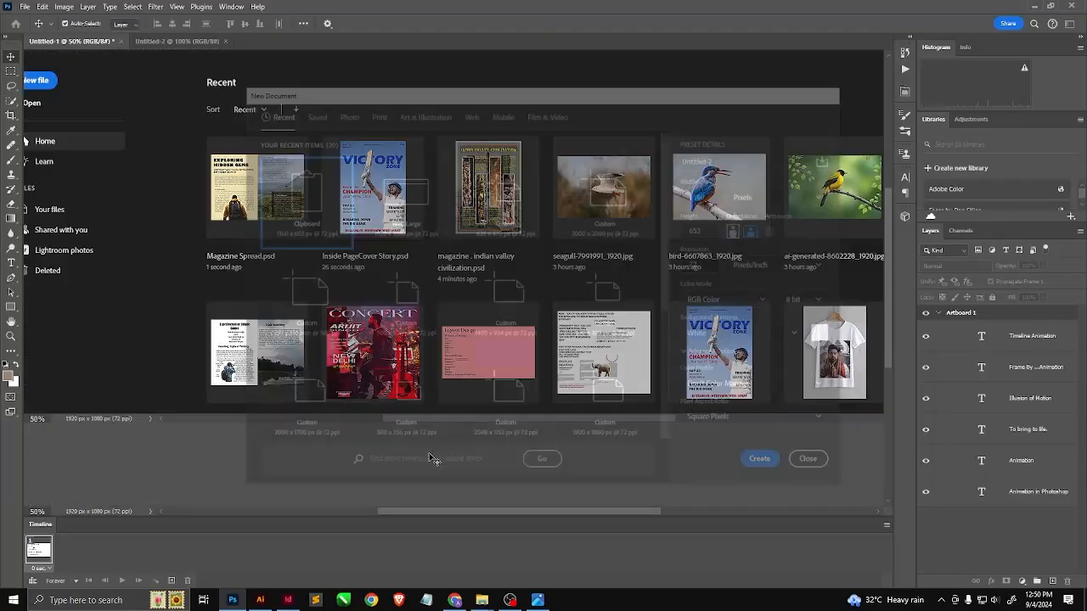
key("ctrl+v")
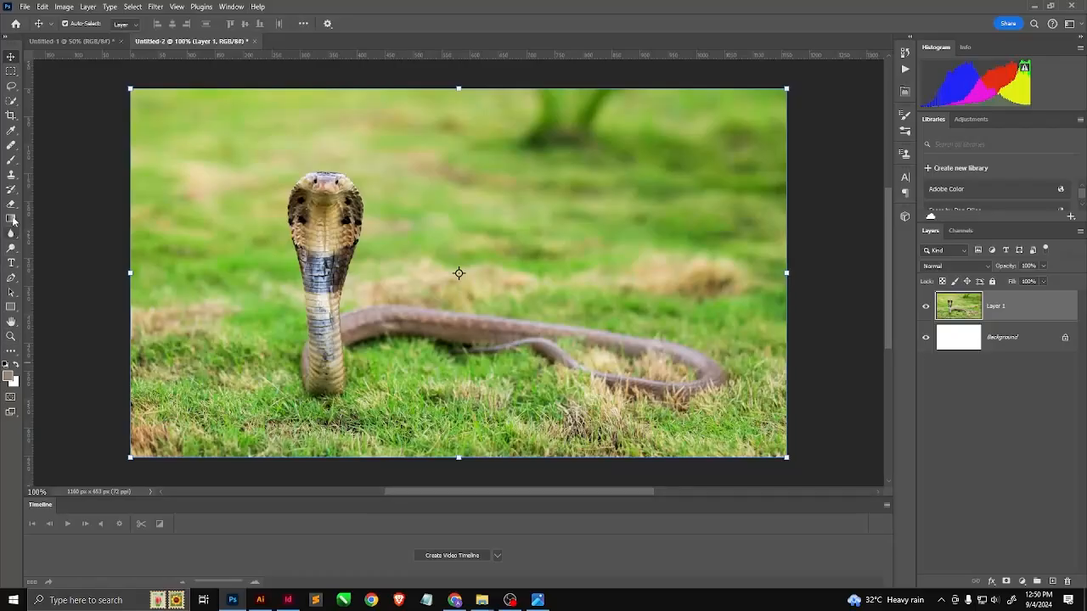
Select the cobra's hood and upright body down to the grass with the Quick Selection tool, adding the part missed near the base.
left_click(11, 101)
left_click(63, 113)
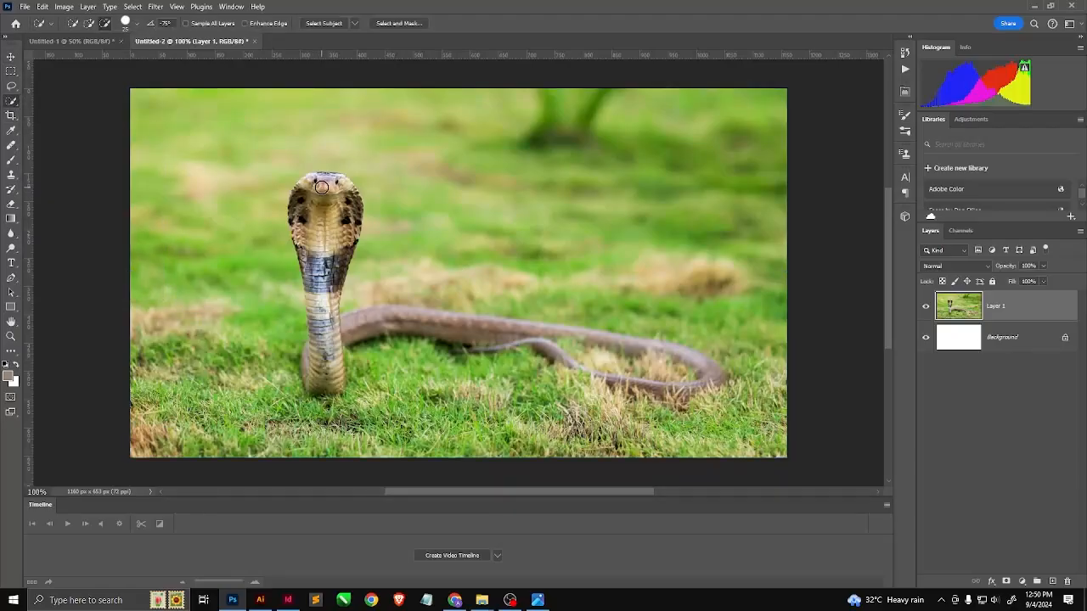
mouse_move(325, 185)
left_mouse_down()
mouse_move(307, 213)
mouse_move(344, 191)
mouse_move(331, 183)
mouse_move(315, 213)
mouse_move(327, 244)
mouse_move(320, 343)
mouse_move(332, 386)
mouse_move(296, 340)
mouse_move(308, 405)
mouse_move(333, 348)
left_mouse_up()
scroll(297, 361, "up", 3)
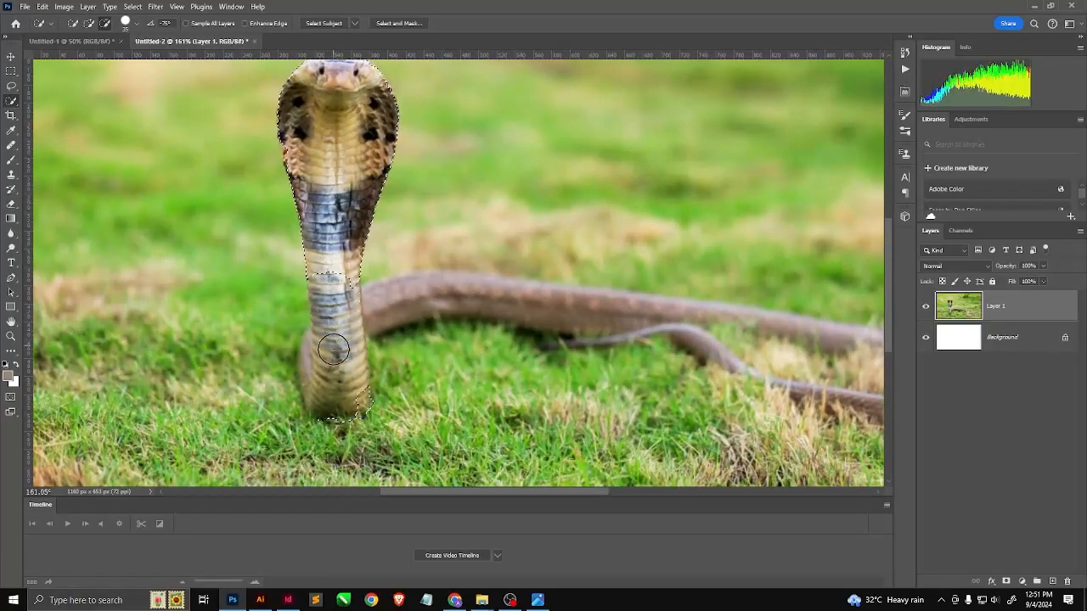
left_click(89, 23)
left_click_drag(337, 258, 335, 389)
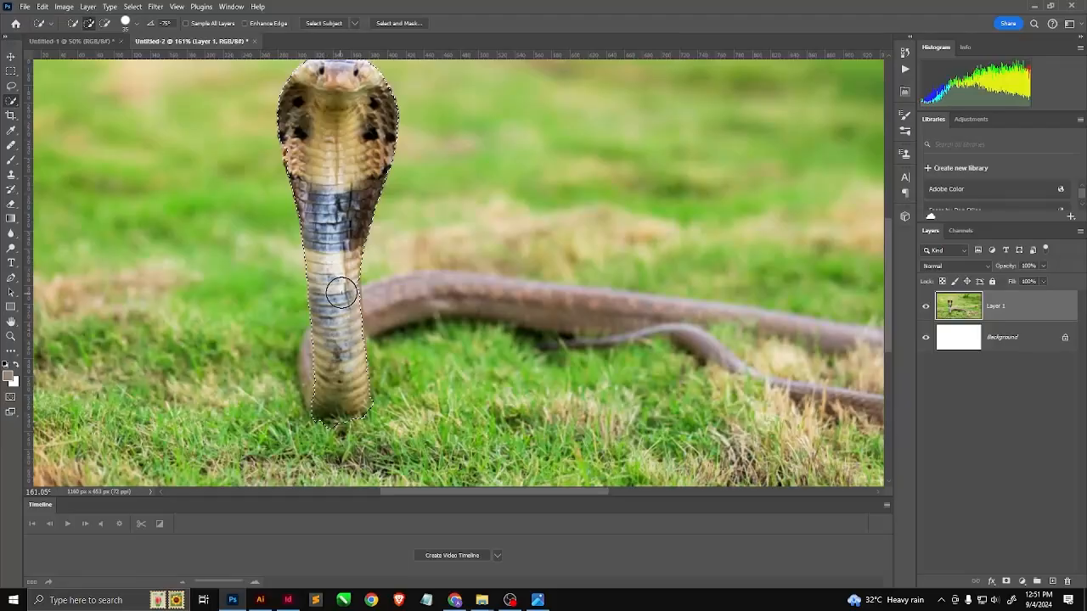
Check the selection edge around the hood and body, and copy the selected part of the cobra to a new layer.
key("alt")
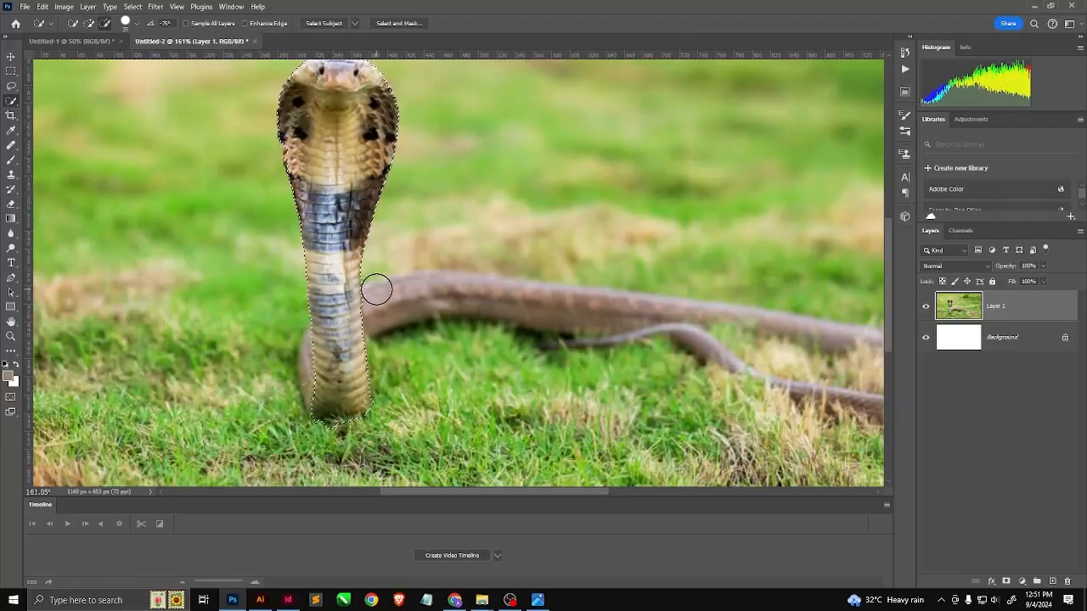
scroll(321, 410, "down", 3)
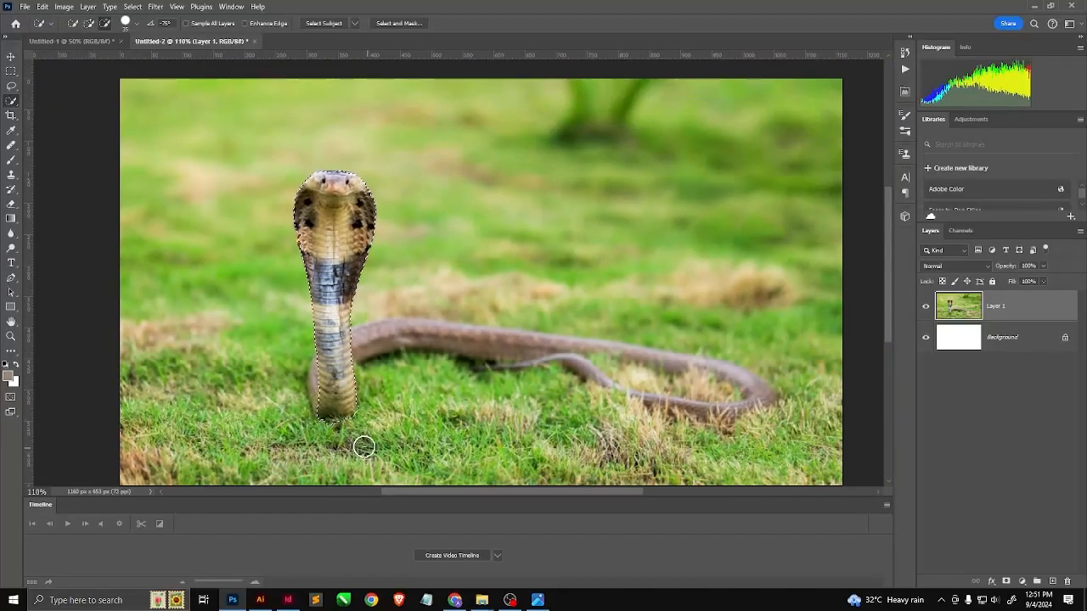
scroll(364, 441, "up", 3)
scroll(304, 212, "up", 3)
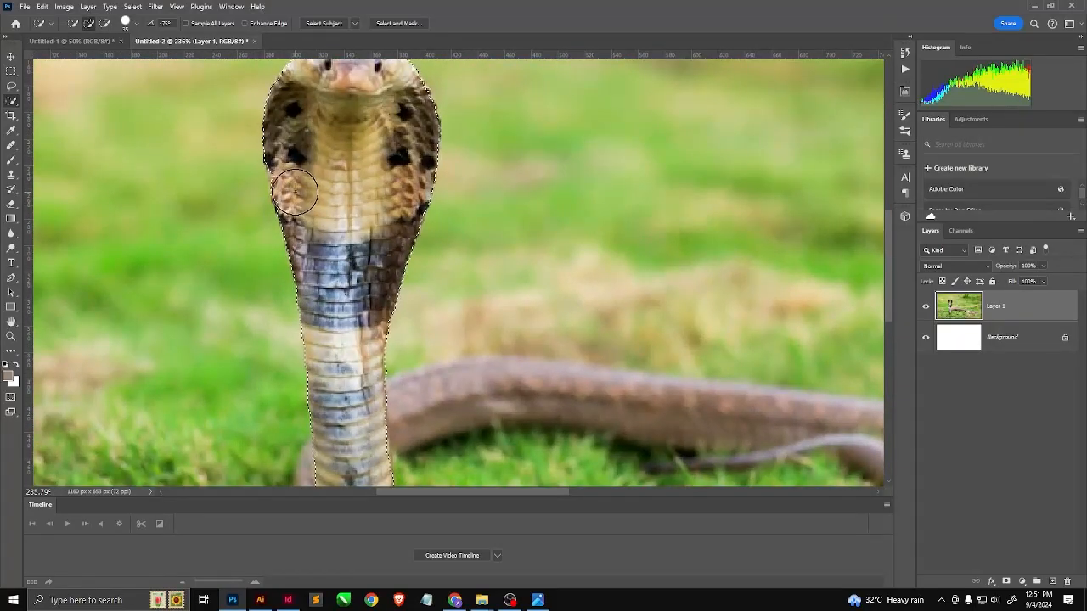
scroll(382, 204, "up", 3)
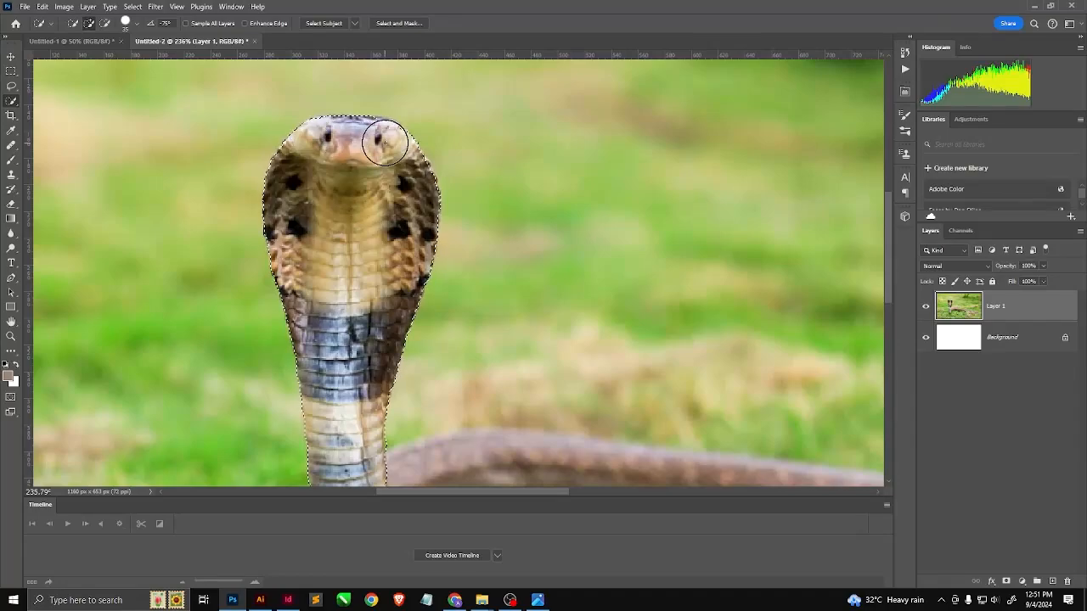
scroll(362, 235, "down", 5)
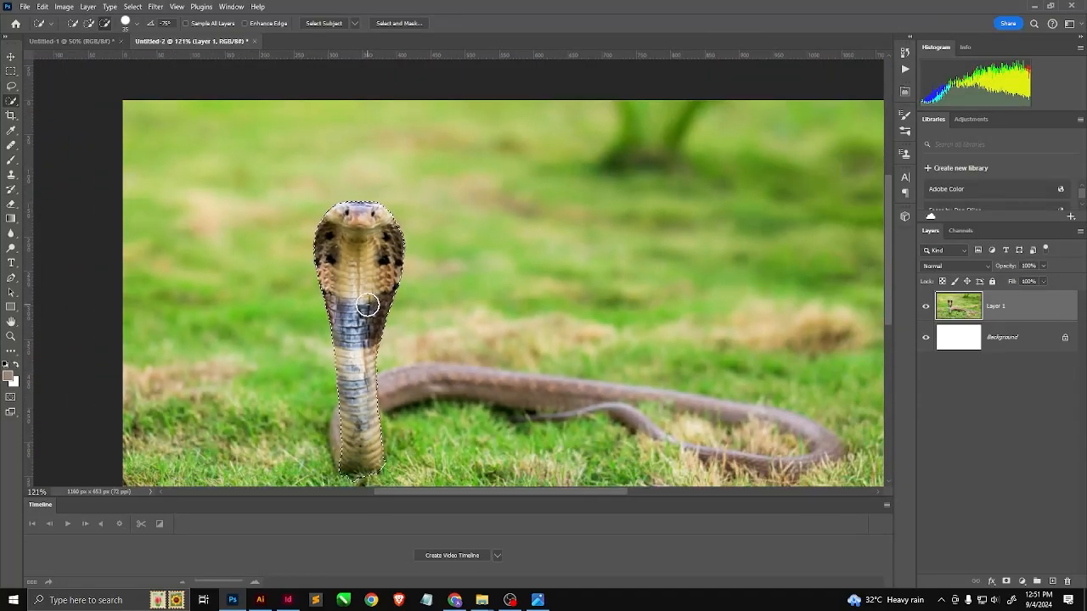
scroll(366, 408, "up", 3)
scroll(364, 408, "up", 1)
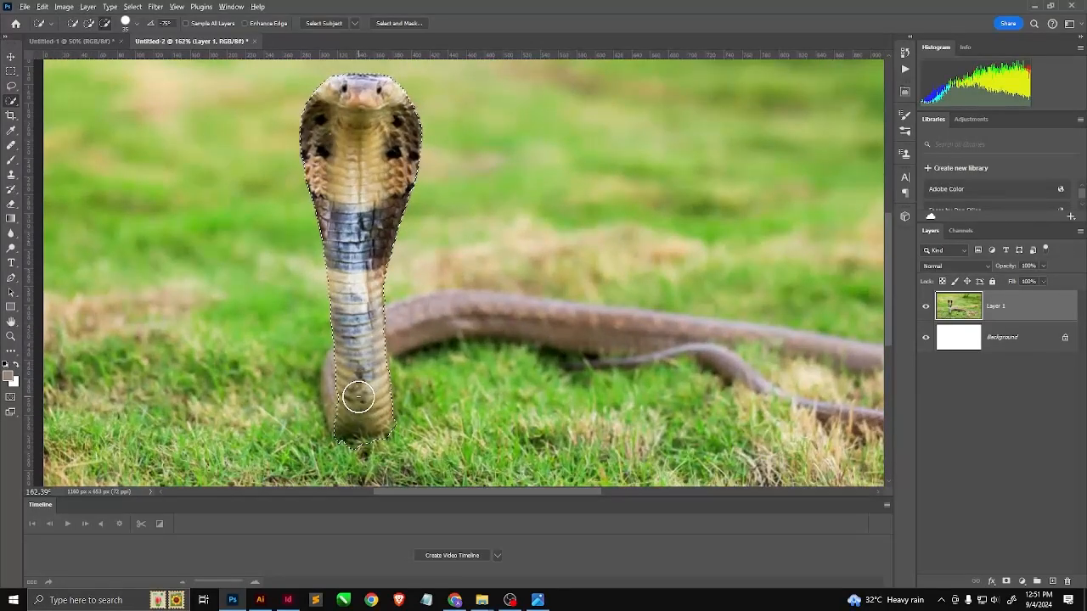
scroll(366, 376, "down", 1)
scroll(367, 376, "down", 2)
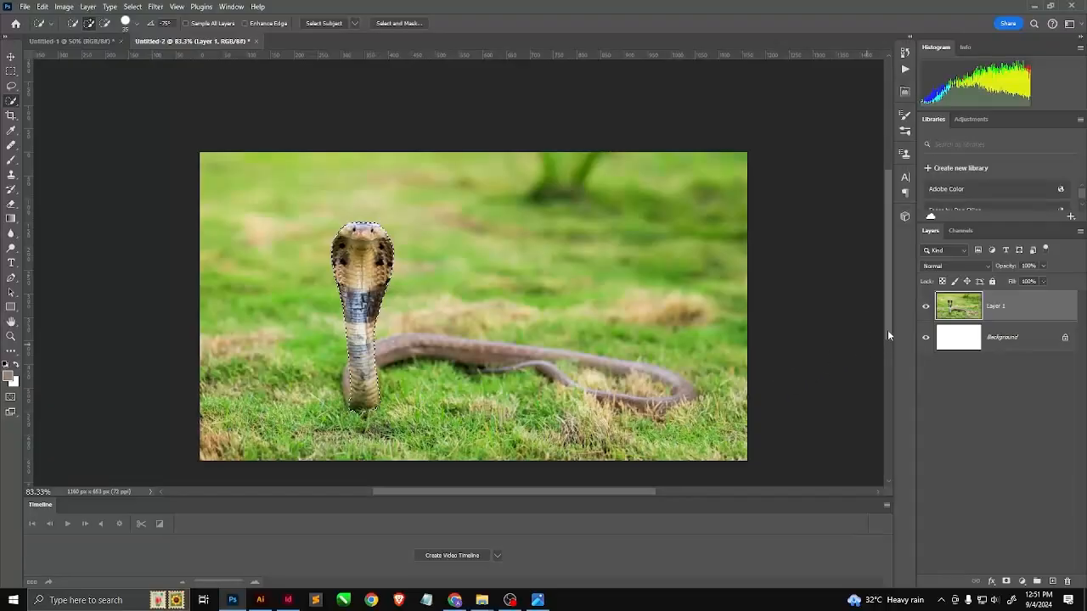
key("ctrl+j")
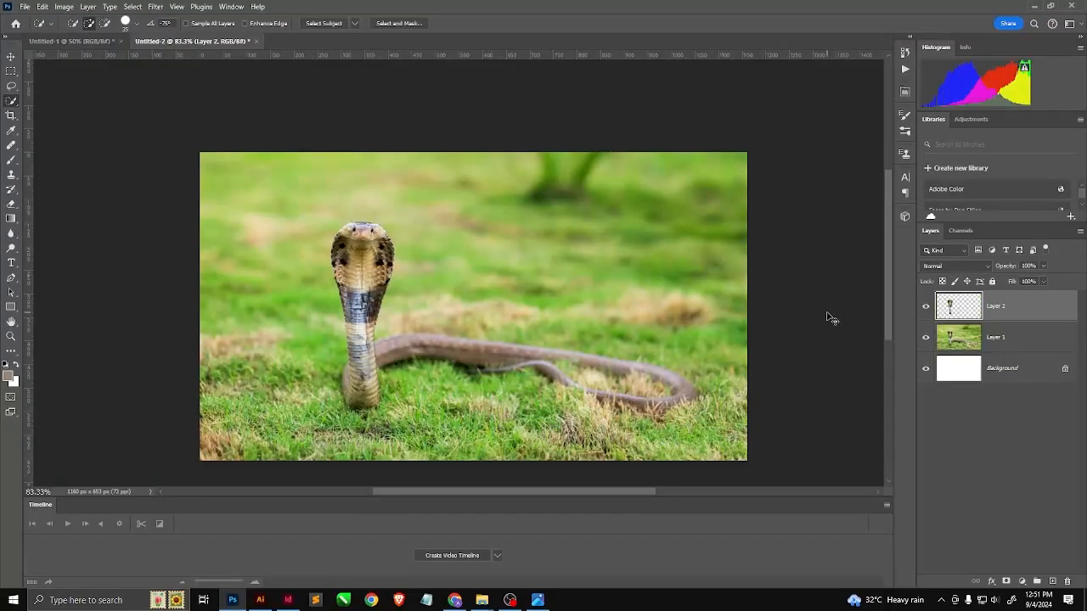
Load the cut-out cobra's outline as a selection, hide Layer 2, and expand the selection by 5 pixels on Layer 1.
left_click(962, 308, "ctrl")
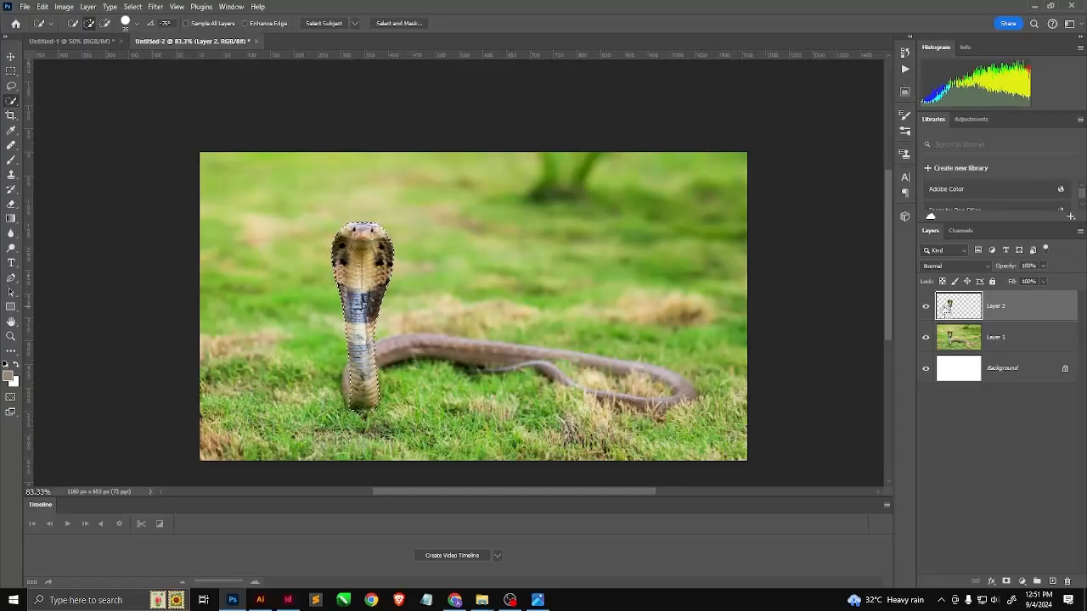
left_click(927, 309)
left_click(992, 339)
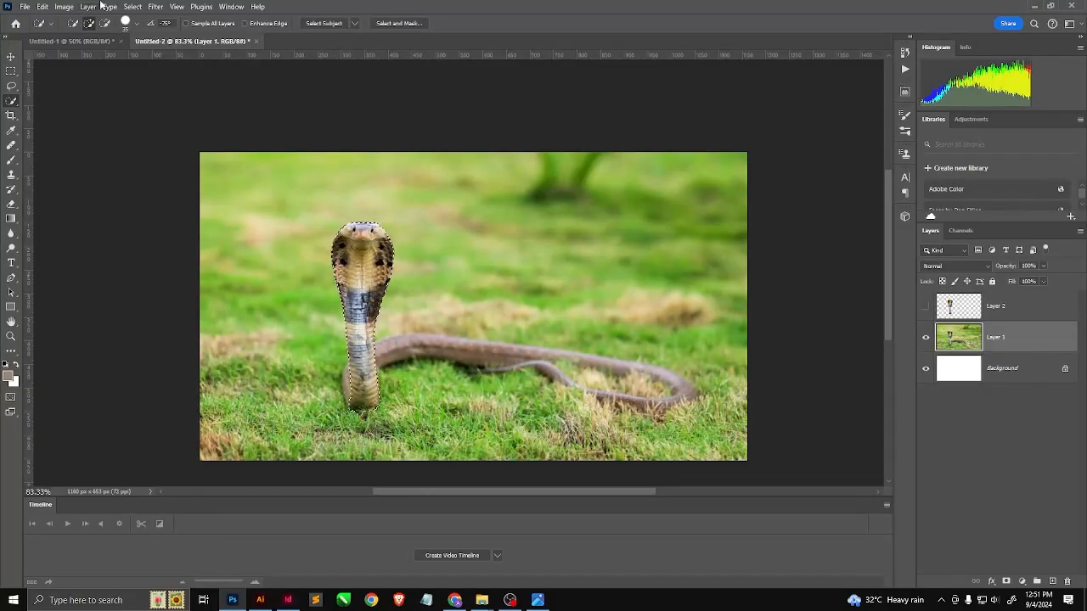
left_click(134, 7)
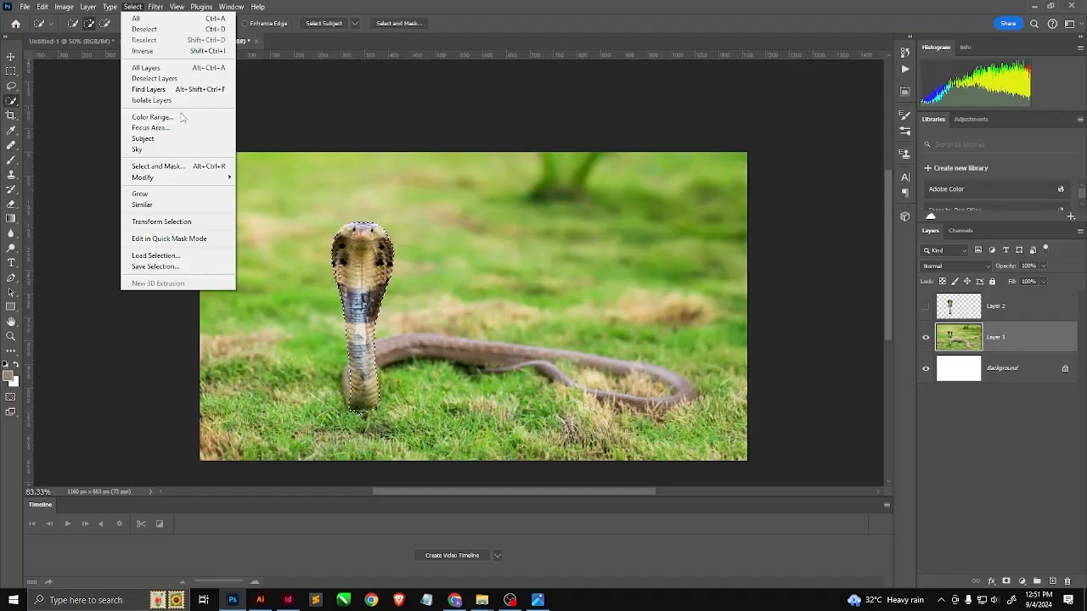
mouse_move(181, 178)
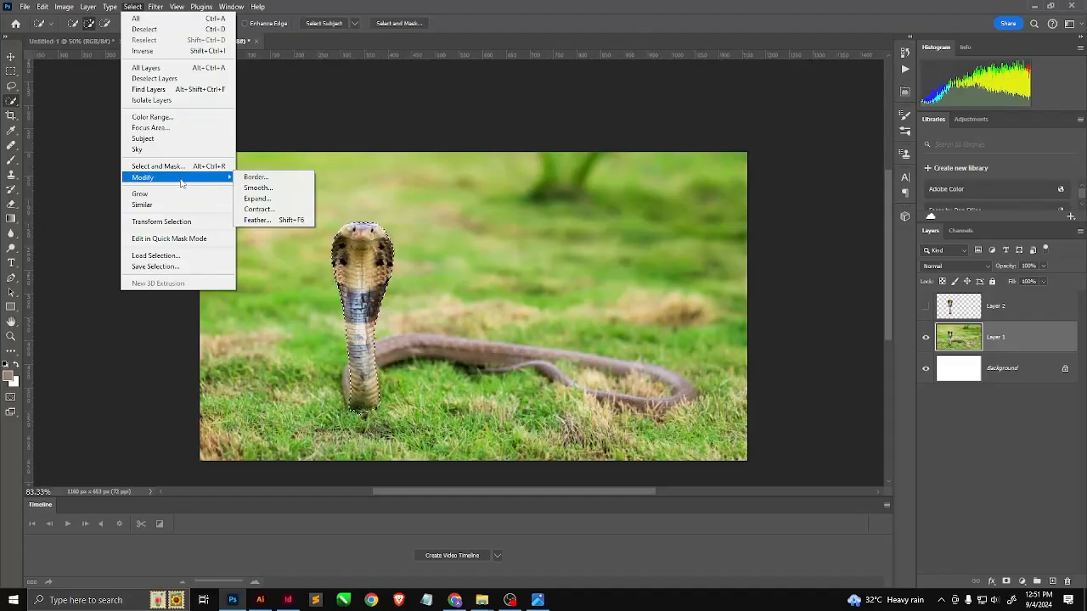
left_click(276, 199)
left_click(596, 186)
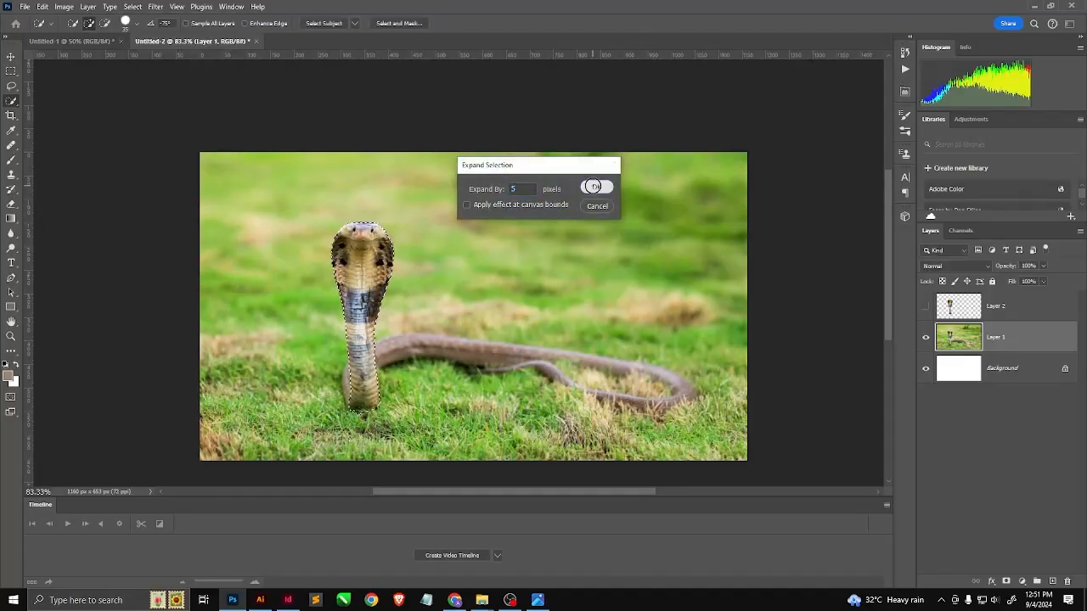
Remove the upright cobra from Layer 1 with a Content-Aware fill, deselect, and show Layer 2 again.
key("shift+BackSpace")
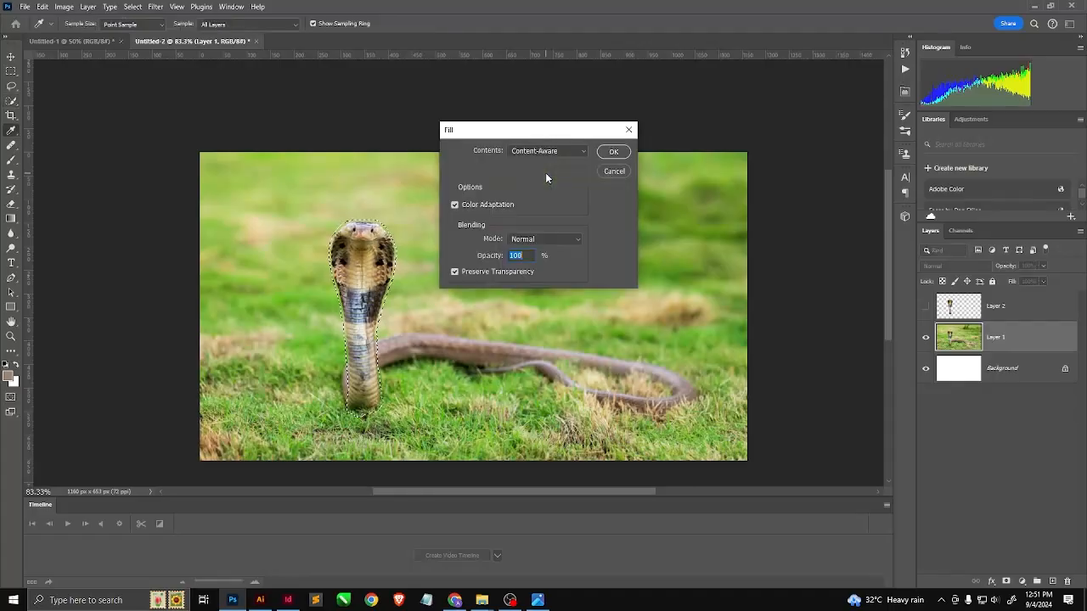
key("Return")
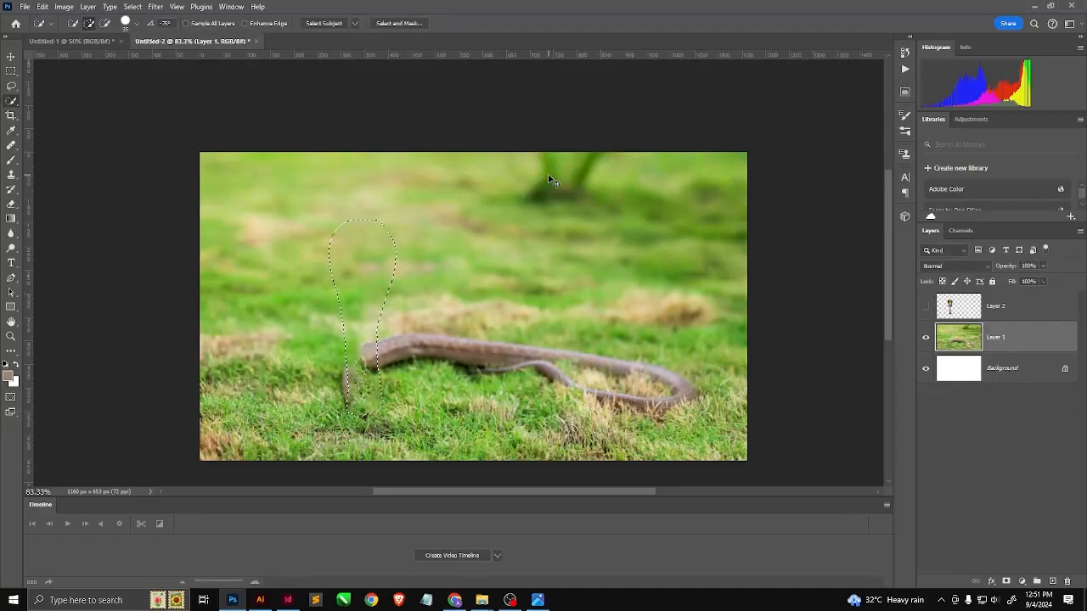
key("ctrl+d")
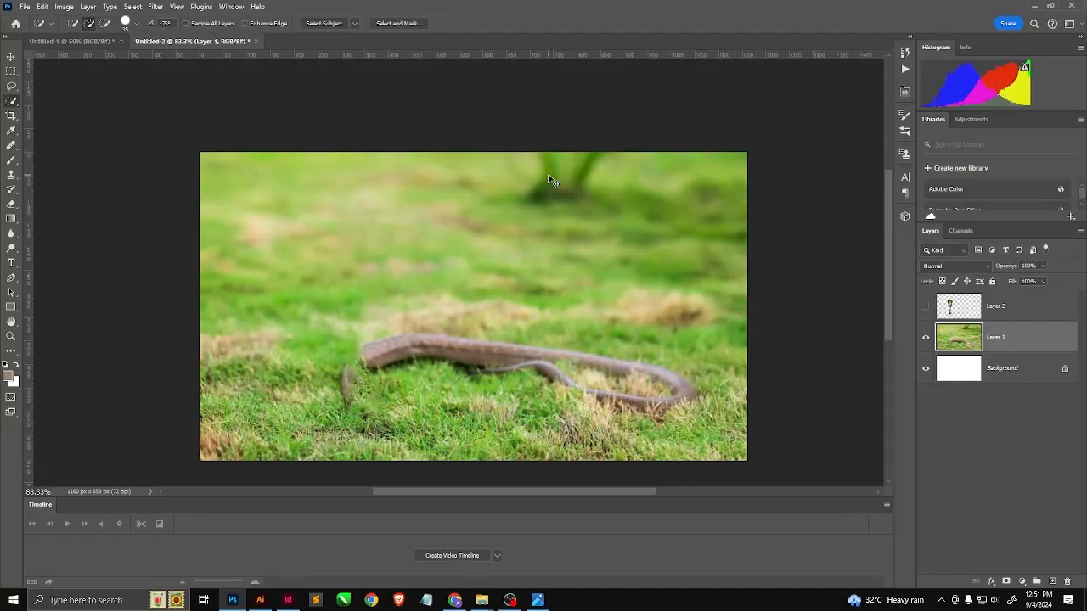
left_click(927, 307)
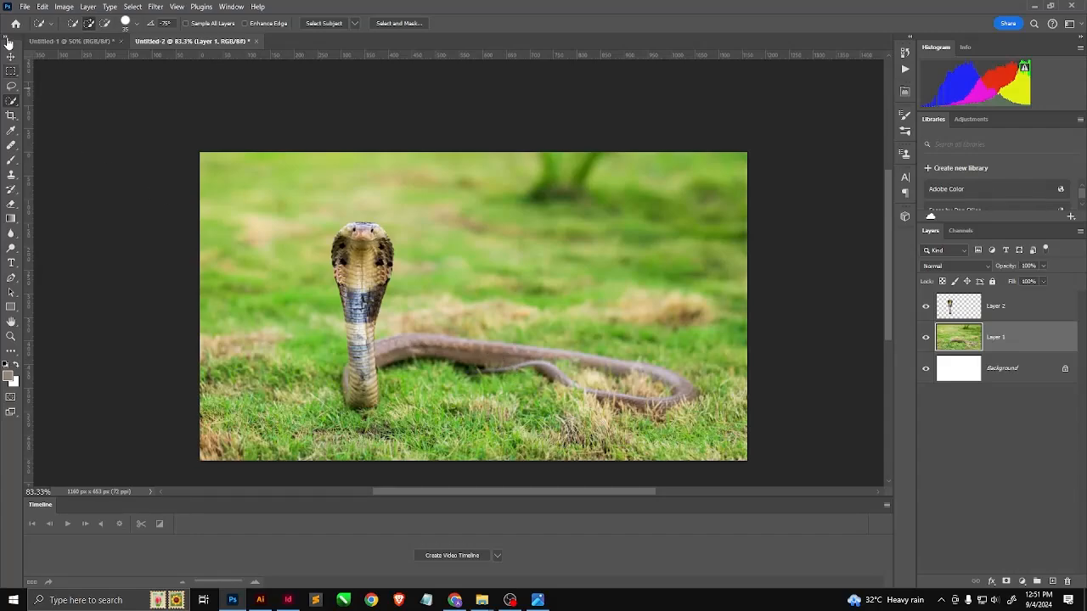
Try Puppet Warp on Layer 2 with pins at the cobra's base and head, bending the head sideways, and undo the bend.
left_click(42, 7)
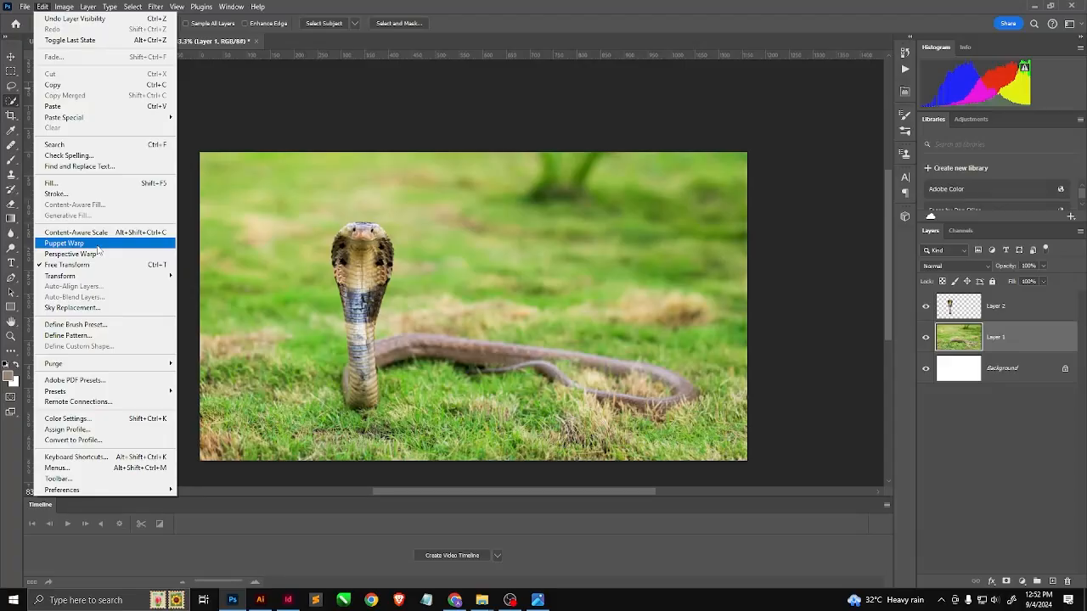
left_click(1001, 315)
left_click(70, 8)
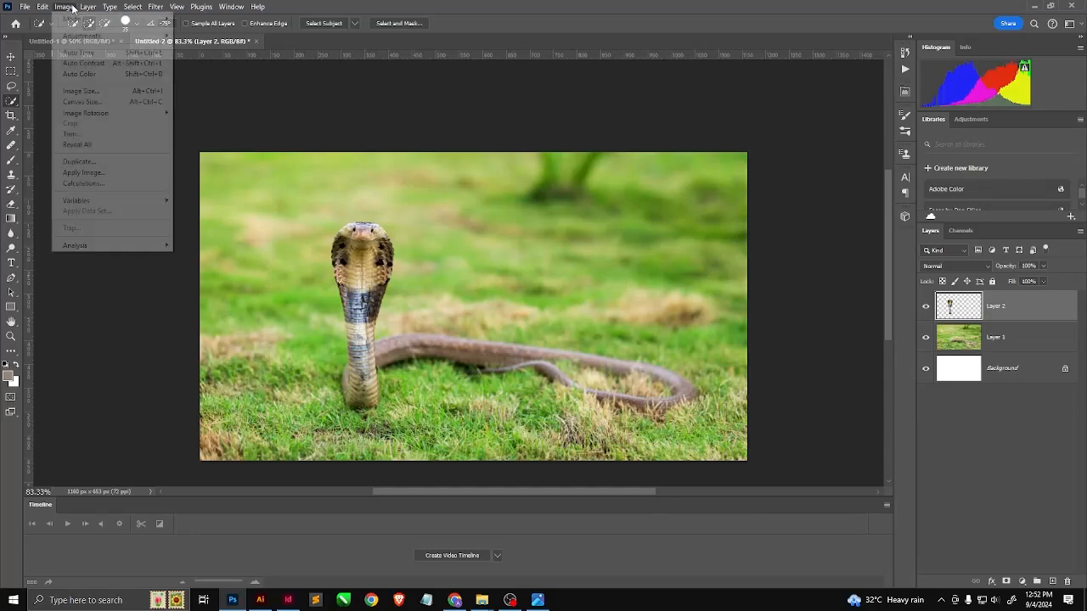
mouse_move(42, 6)
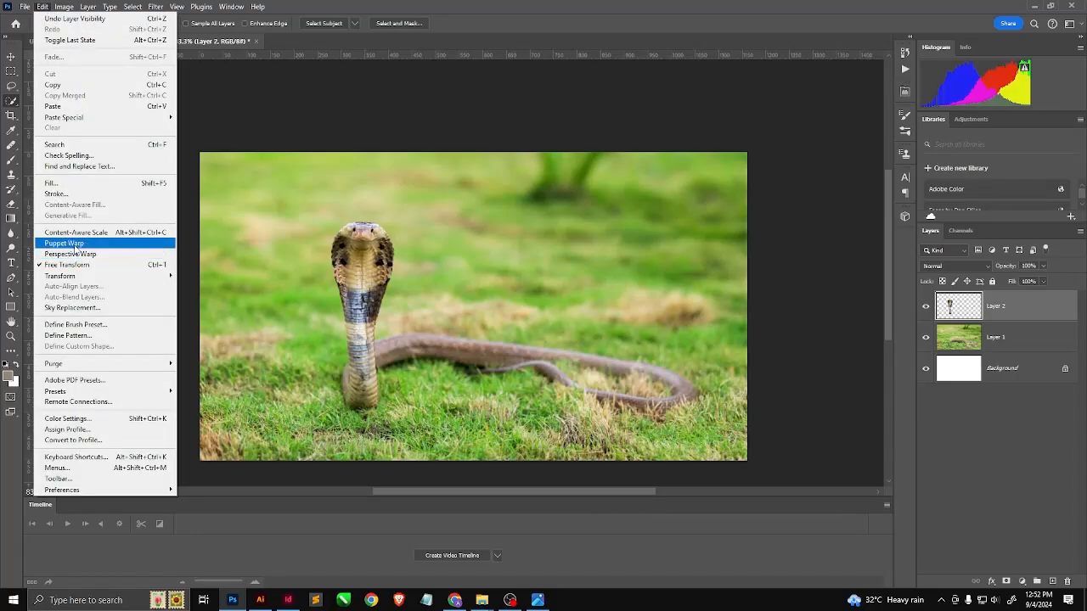
left_click(77, 244)
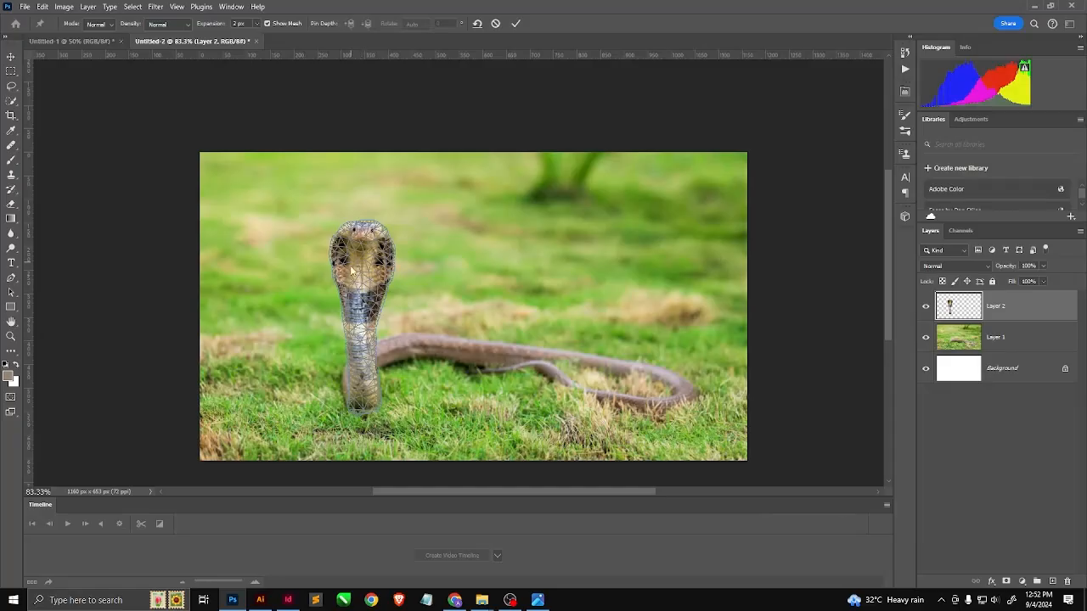
left_click(366, 399)
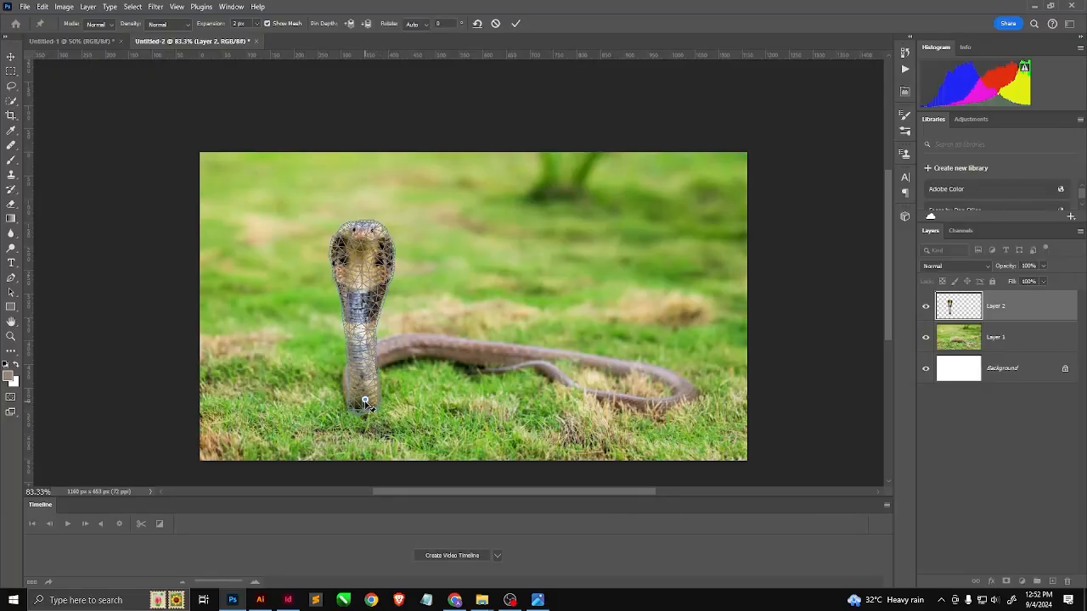
mouse_move(366, 402)
left_mouse_down()
mouse_move(331, 399)
mouse_move(364, 398)
left_mouse_up()
left_click(364, 255)
left_click_drag(363, 256, 416, 269)
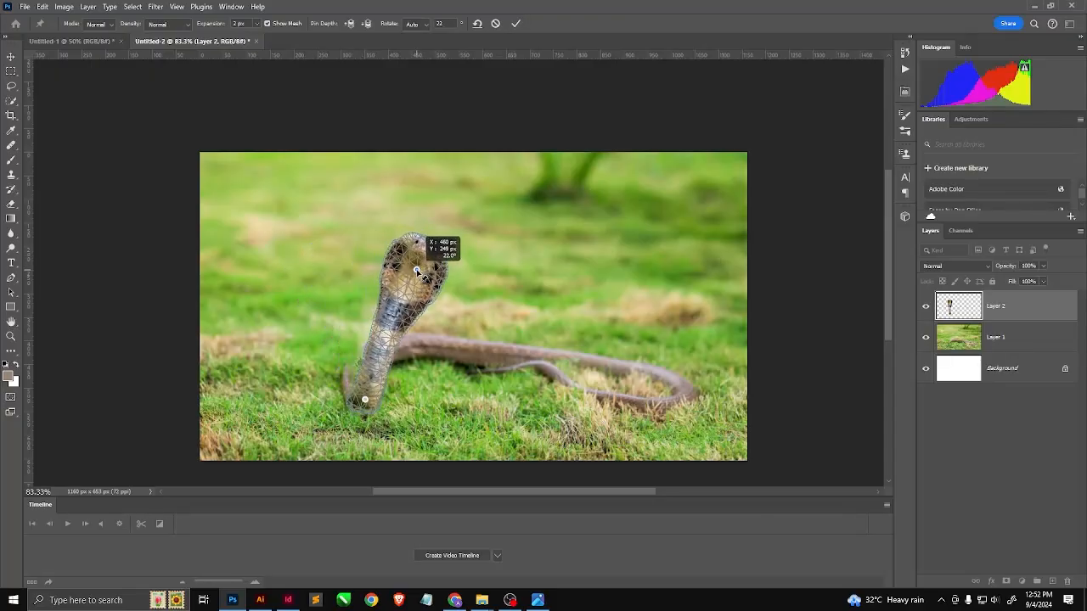
key("ctrl+z")
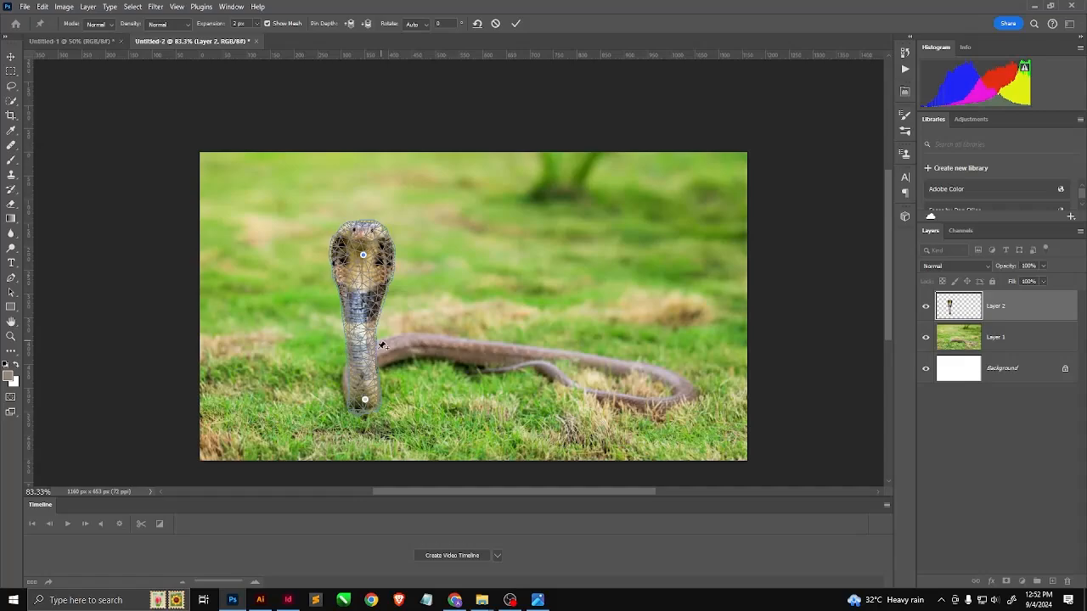
Try the Puppet Warp bend again with two extra pins at the cobra's base, undo the bend, and close the warp.
left_click(377, 406)
left_click(354, 407)
left_click_drag(363, 255, 400, 272)
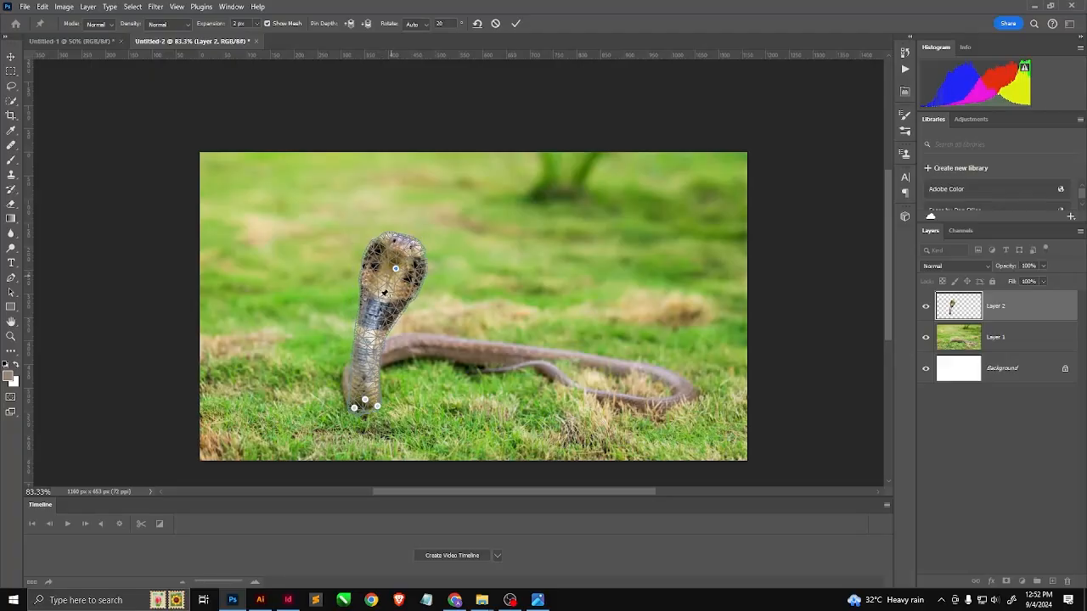
key("ctrl+z")
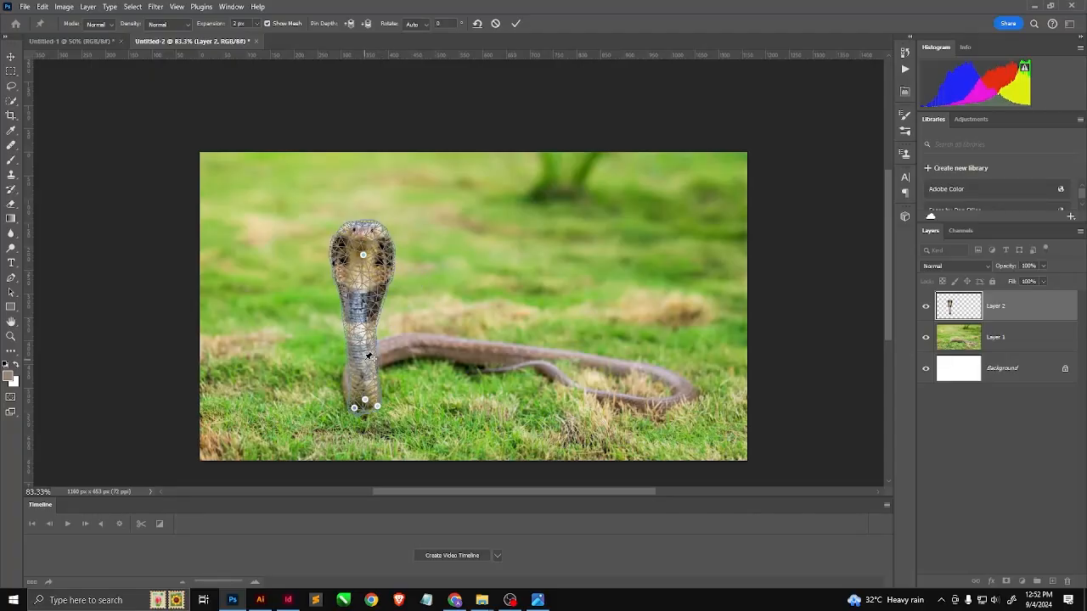
key("Return")
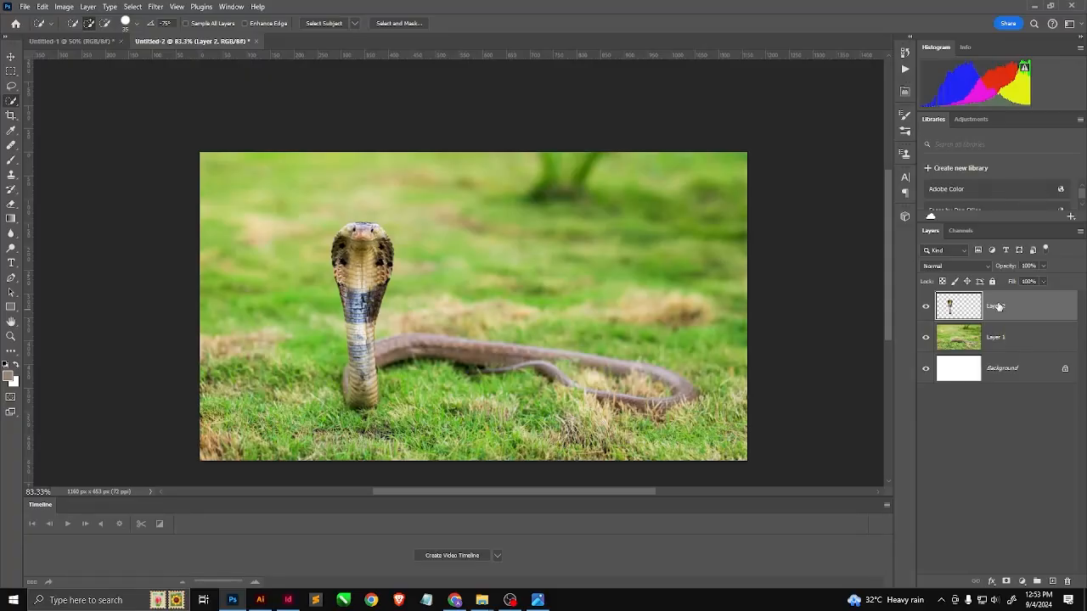
Duplicate Layer 2 and Puppet Warp the copy with three pins at the cobra's base, bending the head slightly toward the image's left.
key("ctrl+j")
left_click(43, 6)
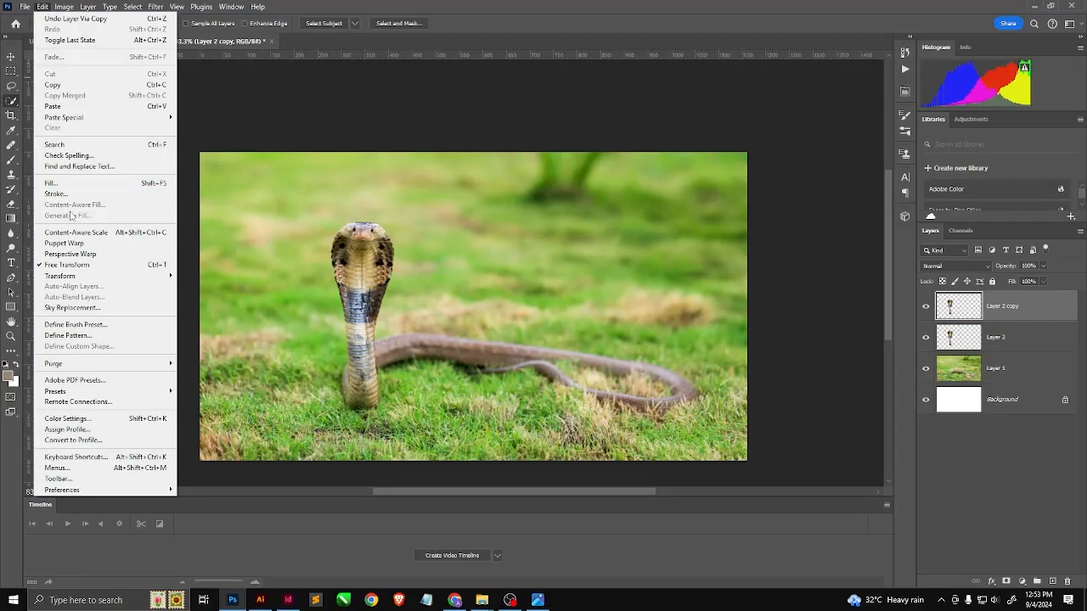
left_click(66, 243)
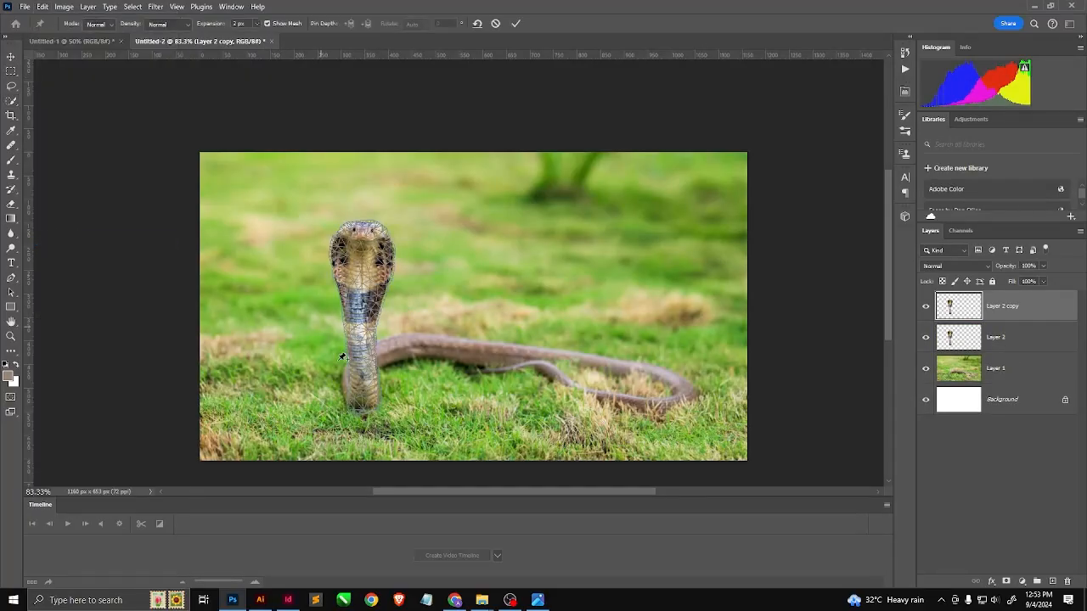
left_click(376, 405)
left_click(366, 404)
left_click(354, 405)
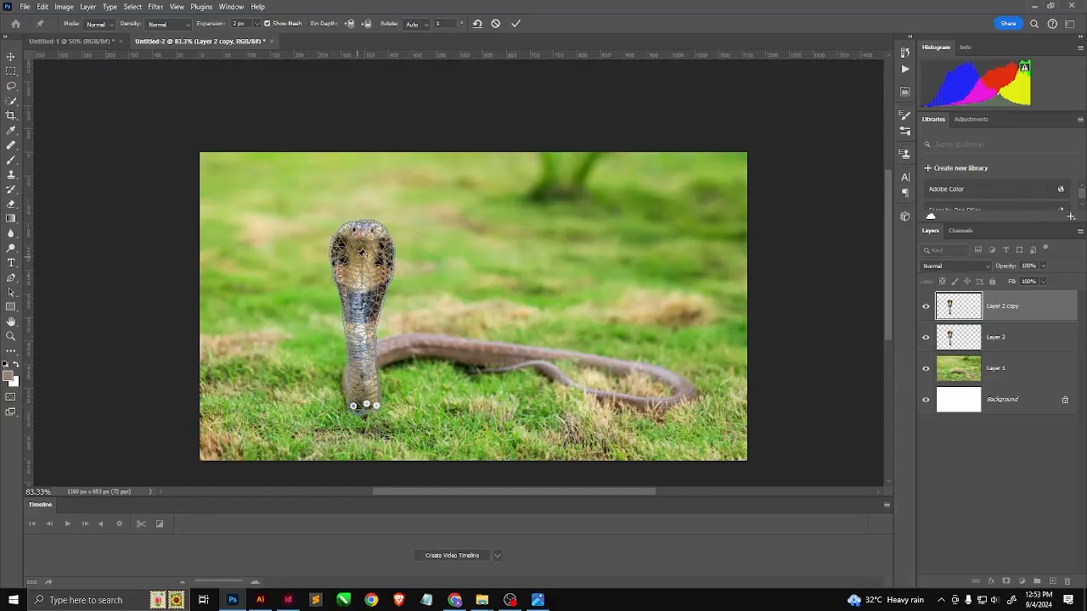
left_click_drag(362, 253, 350, 256)
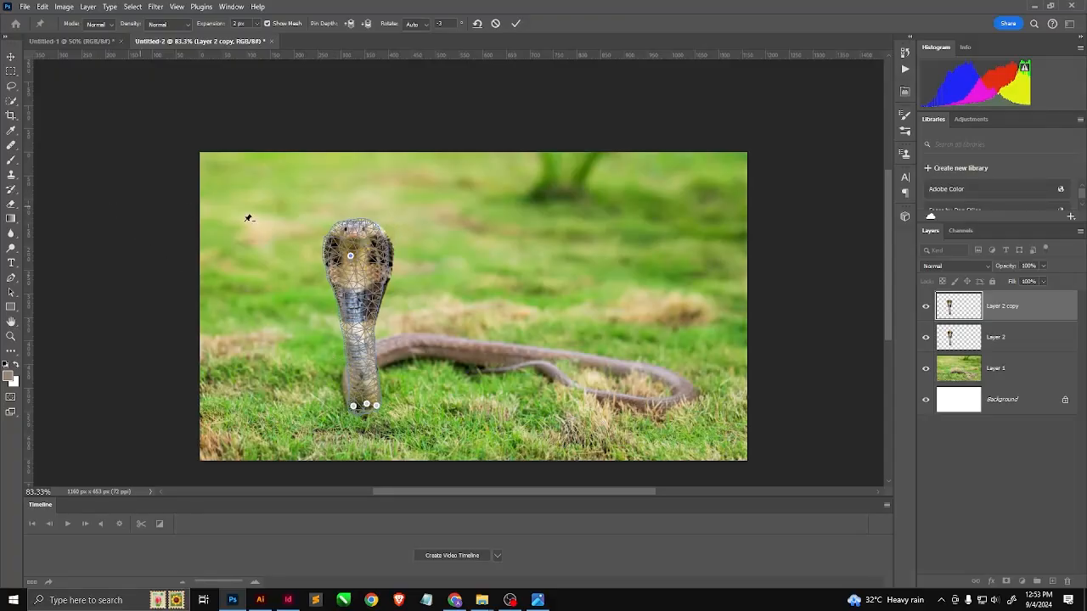
left_click_drag(350, 255, 342, 262)
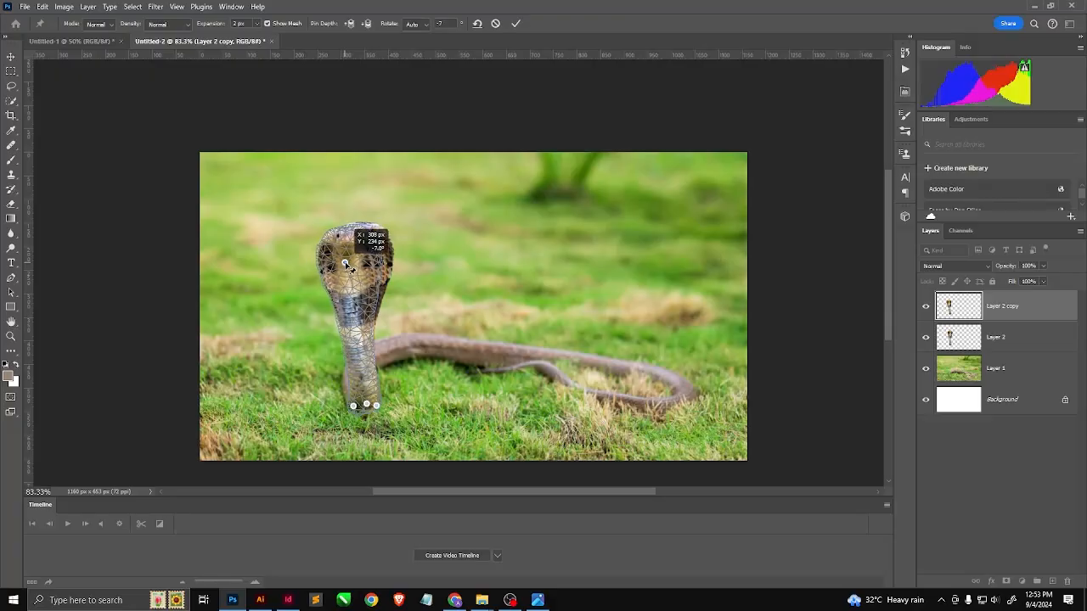
key("Return")
key("w")
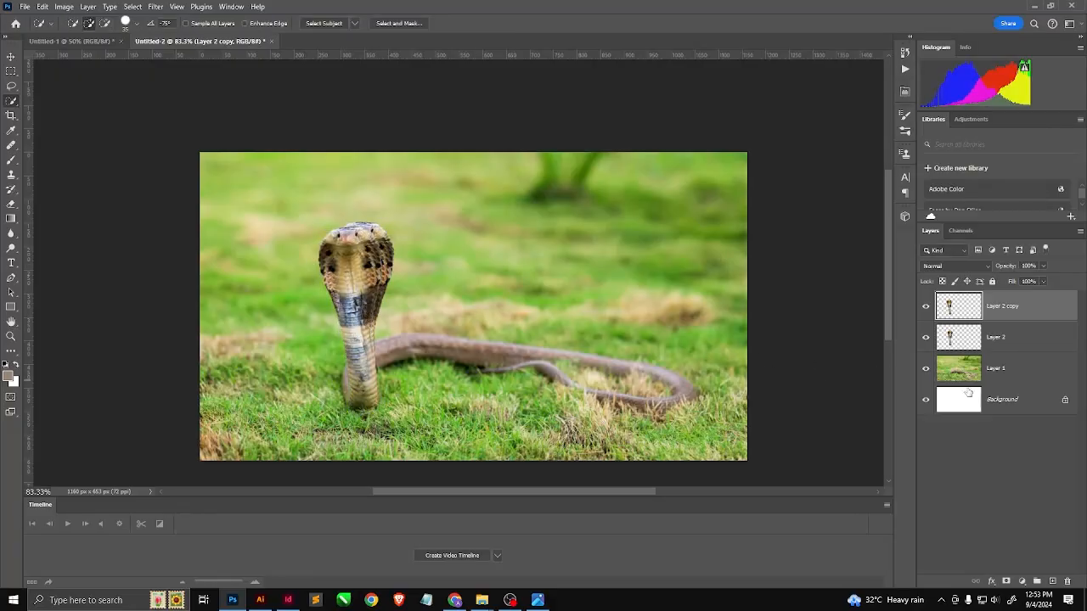
Duplicate Layer 2 copy and bend the new copy's head a little further left using Puppet Warp with three base pins.
key("ctrl+j")
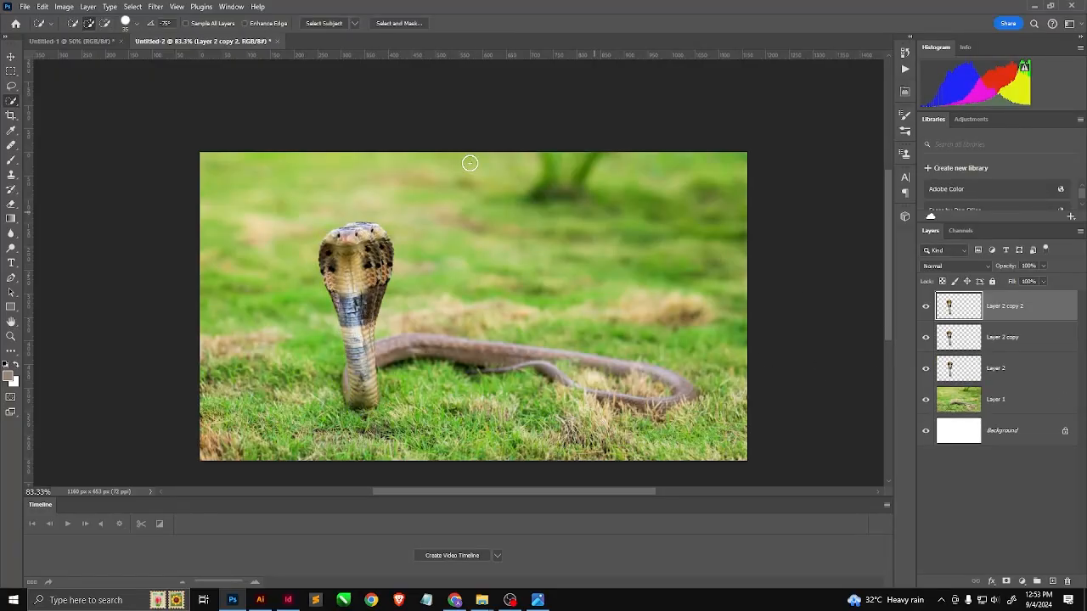
left_click(43, 7)
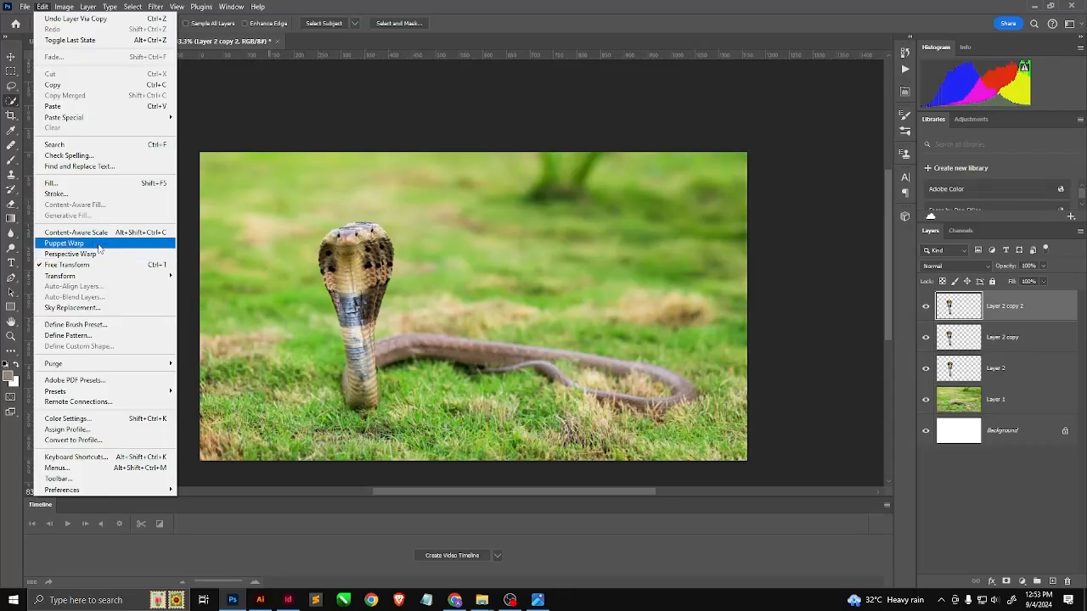
left_click(85, 245)
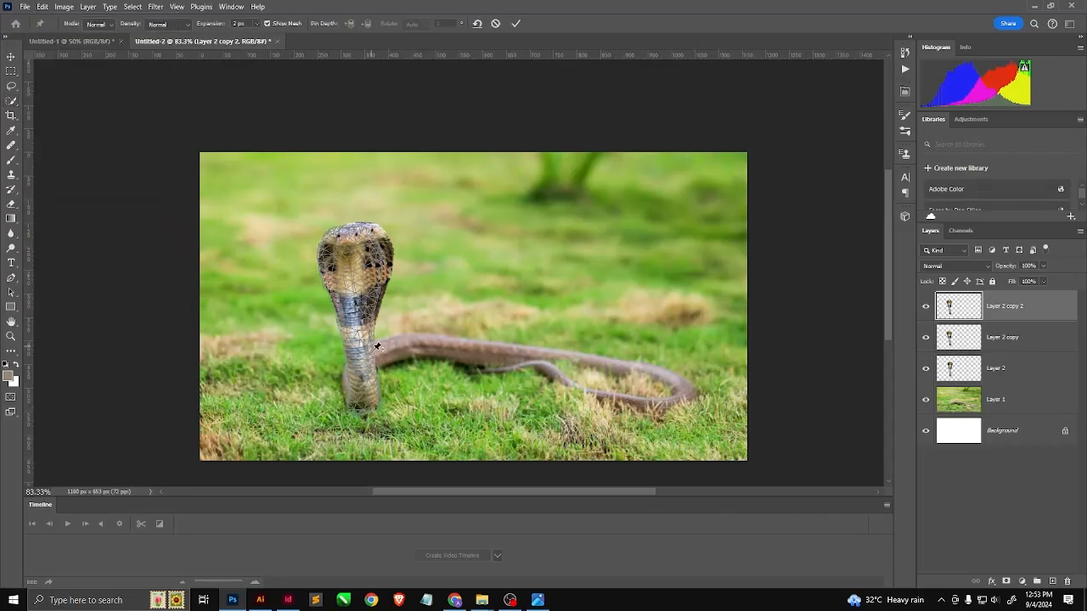
left_click(375, 401)
left_click(365, 404)
left_click(356, 403)
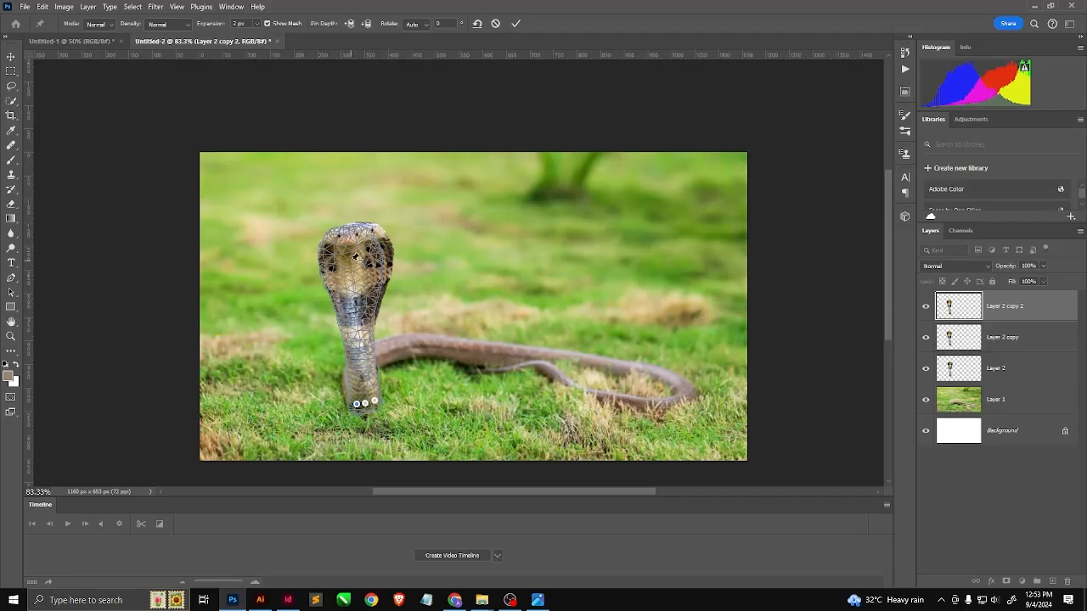
left_click(350, 258)
left_click_drag(349, 259, 340, 264)
key("Return")
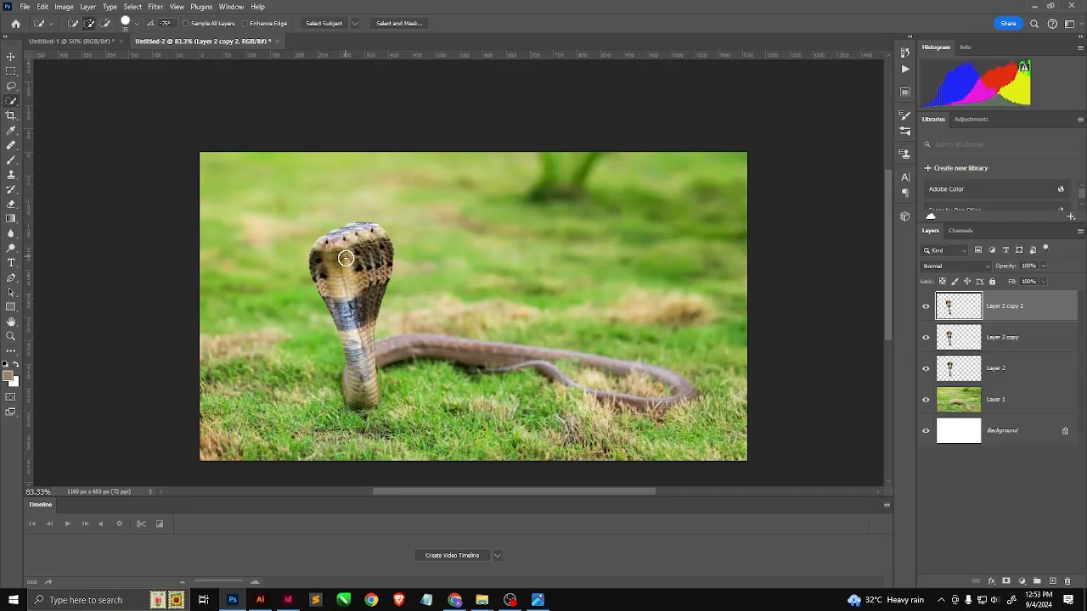
Assign the shortcut Alt+Ctrl+P to the Puppet Warp command in the Edit group of the keyboard shortcuts and accept the conflict.
left_click(44, 7)
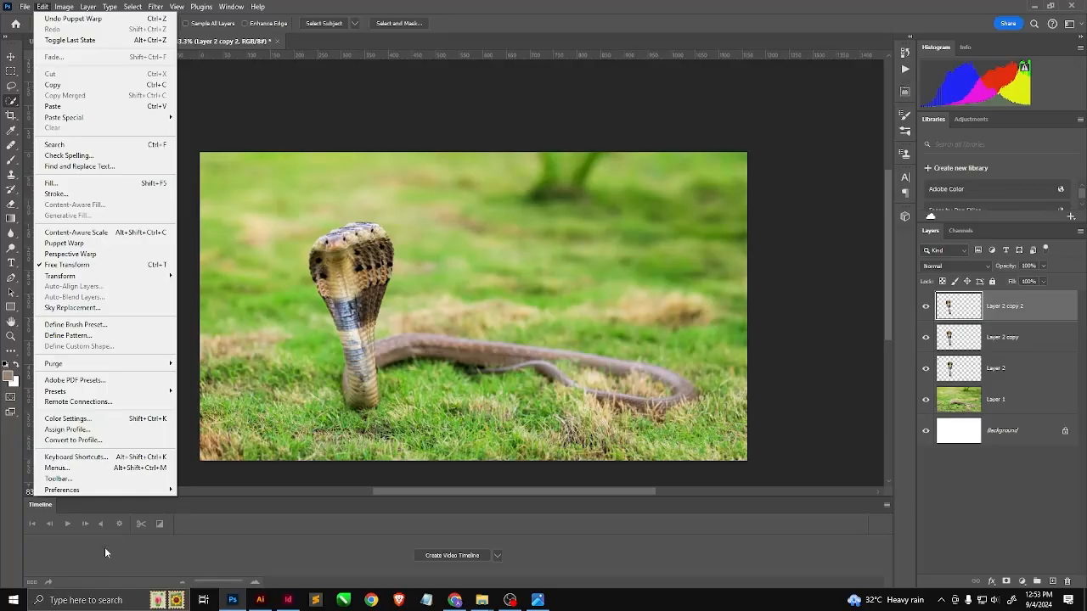
left_click(83, 458)
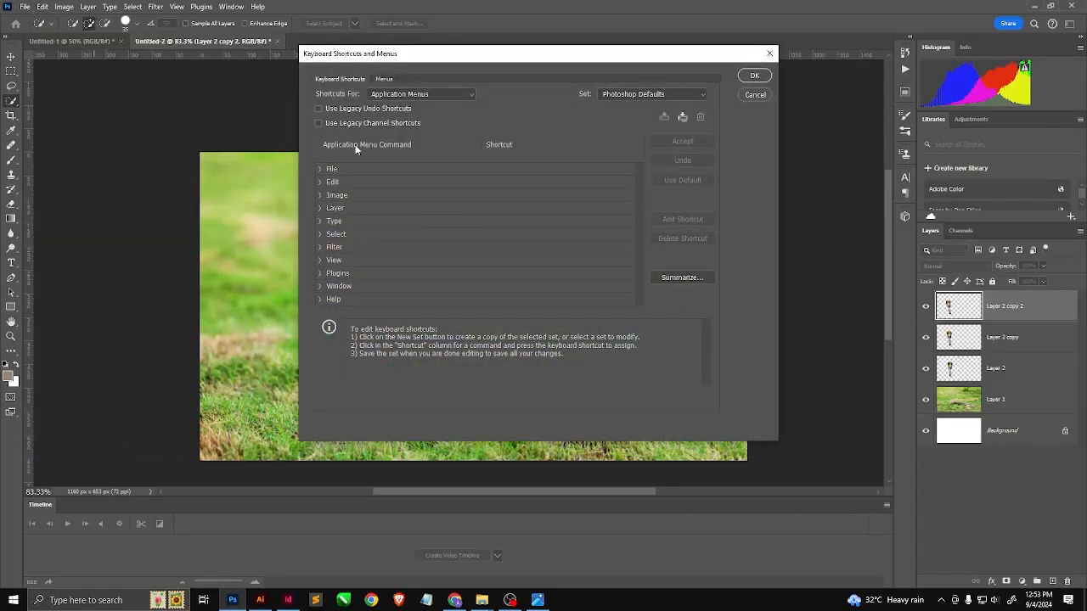
left_click(320, 183)
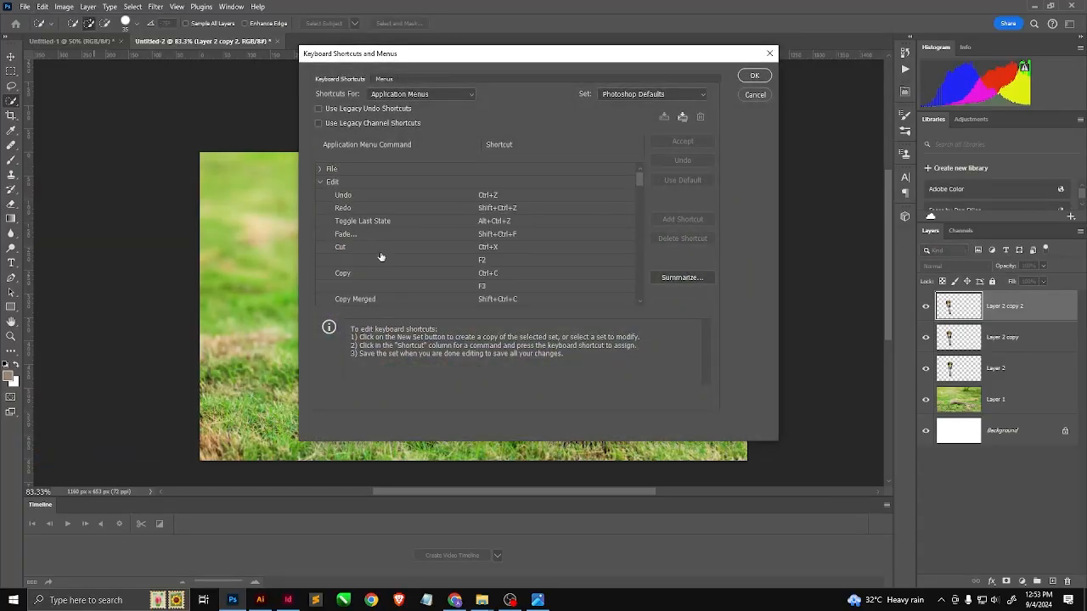
scroll(380, 257, "down", 5)
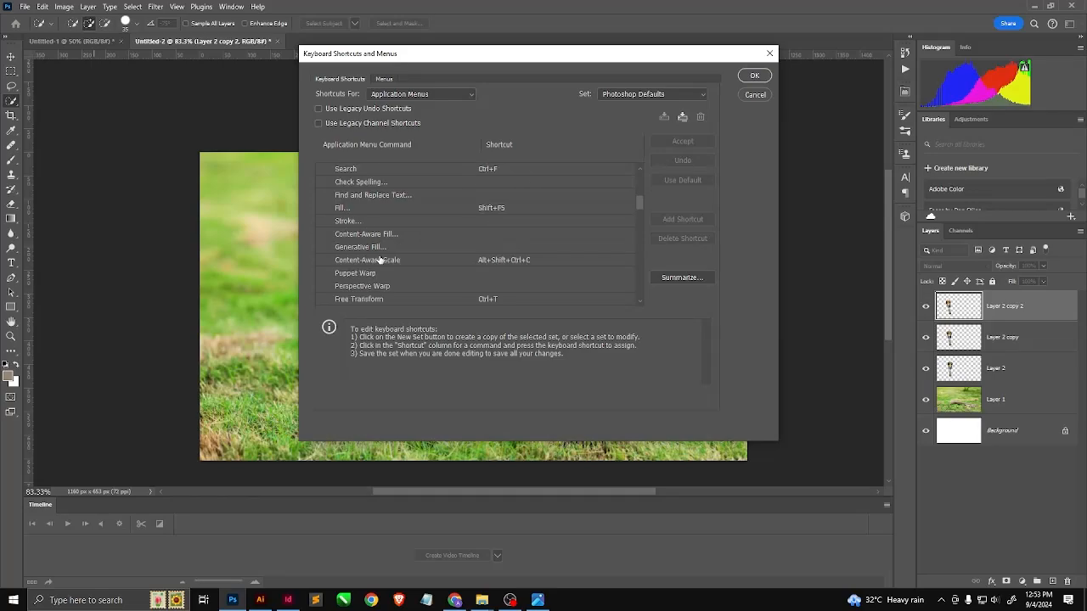
scroll(381, 260, "down", 1)
left_click(491, 235)
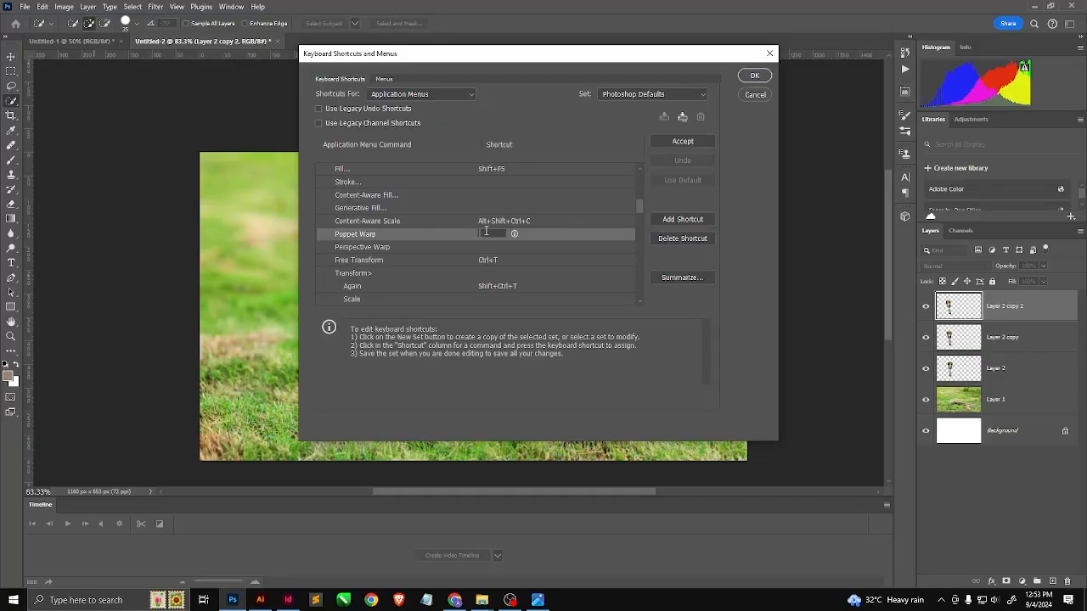
key("alt+ctrl+p")
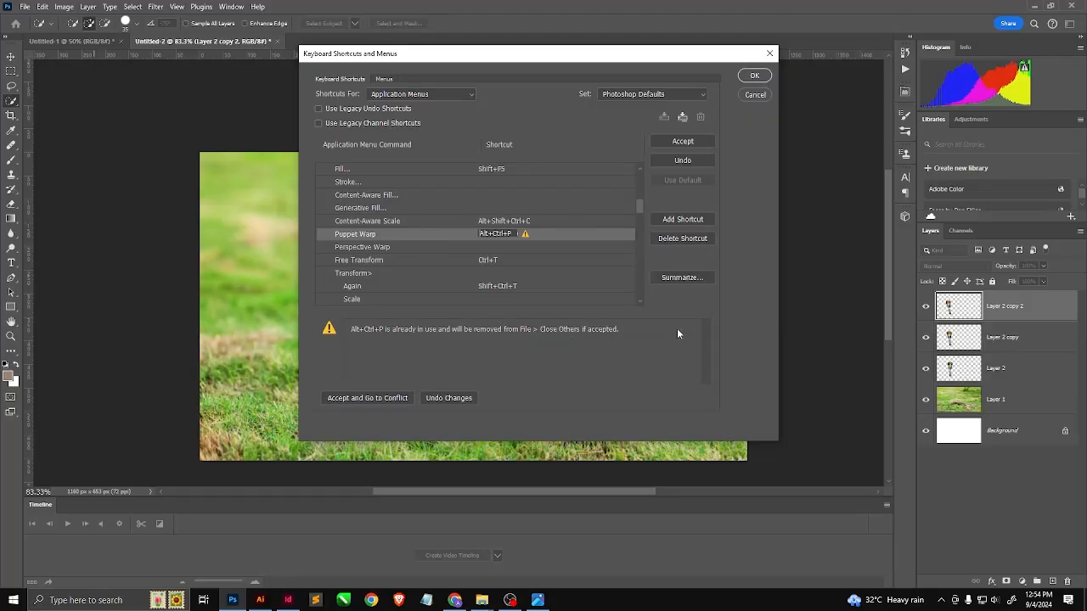
left_click(689, 142)
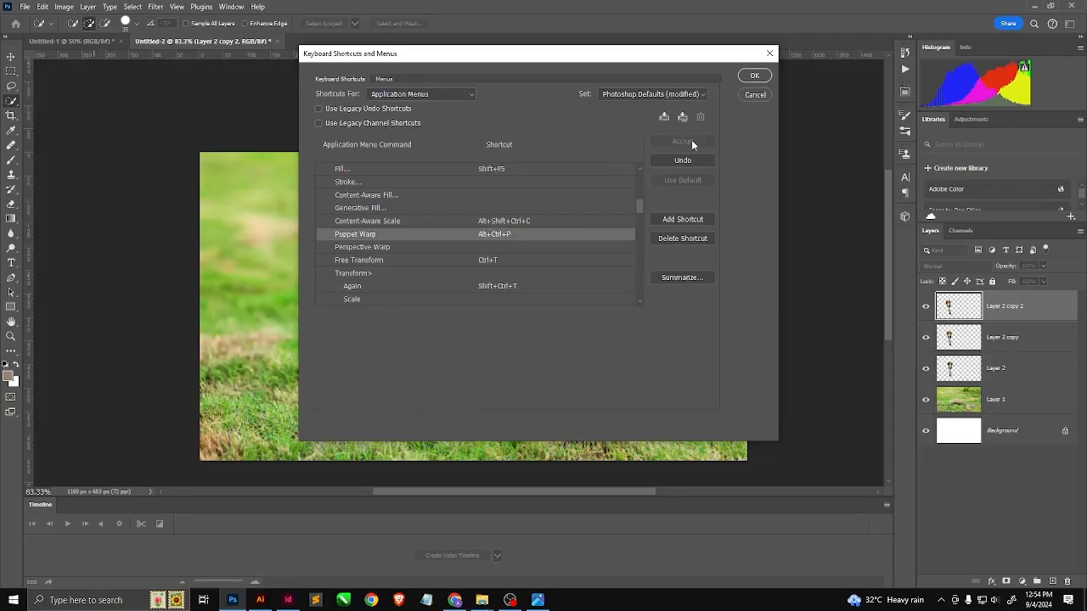
left_click(753, 75)
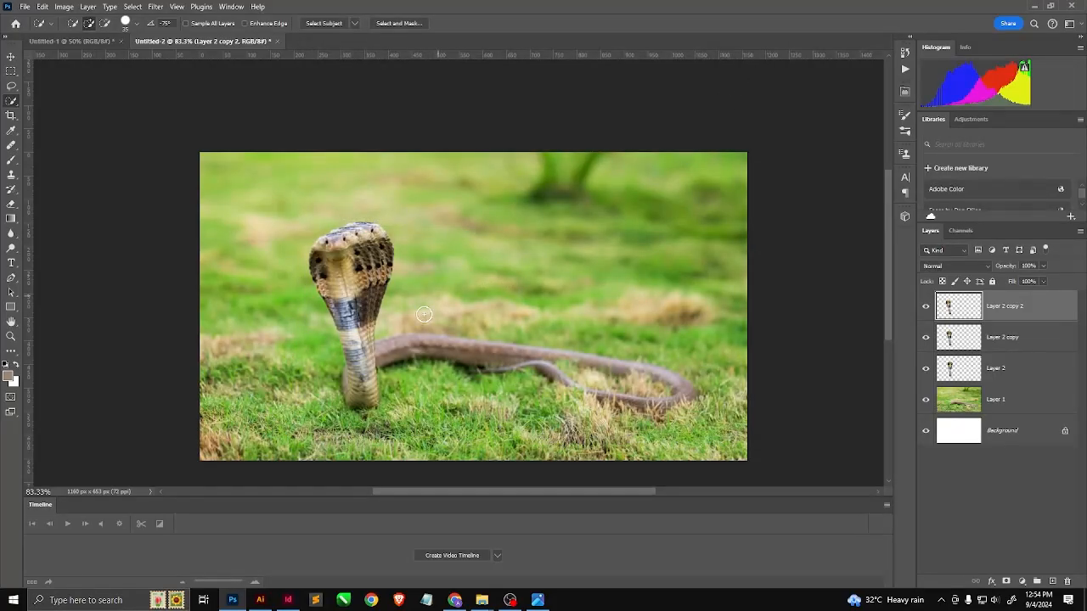
Duplicate Layer 2 copy 2 and Puppet Warp the duplicate with three base pins, leaning the head farther left and downward.
left_click(925, 307)
left_click(925, 307)
key("ctrl+j")
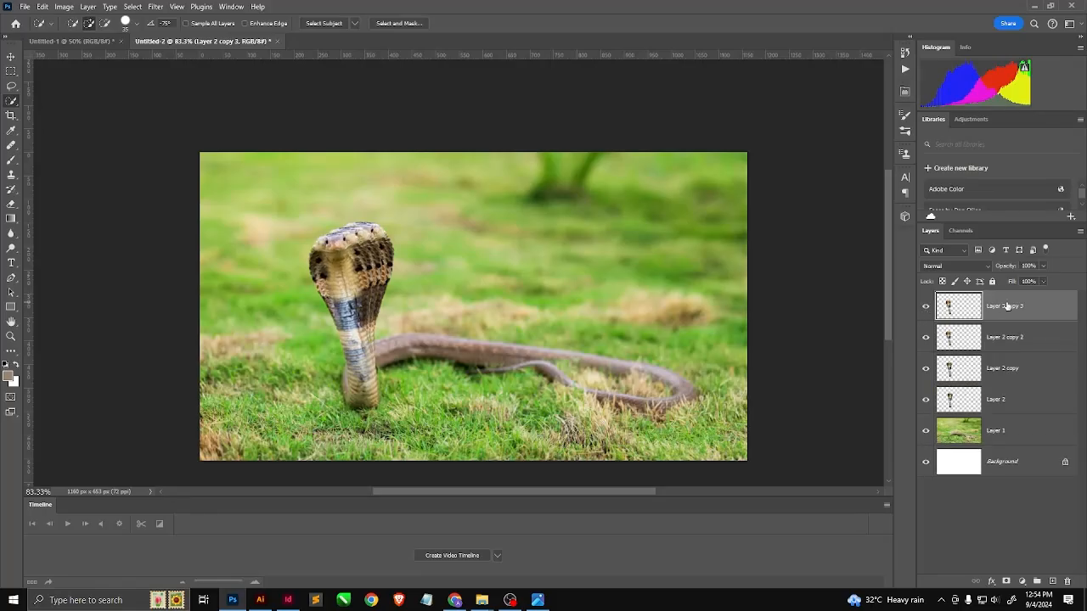
key("ctrl+shift+p")
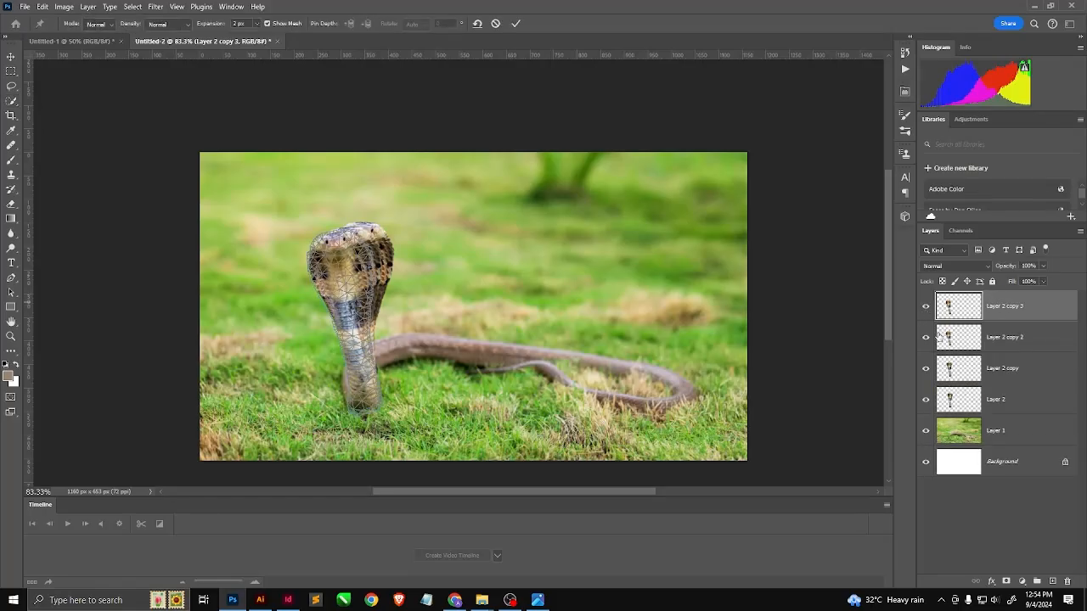
left_click(371, 405)
left_click(358, 406)
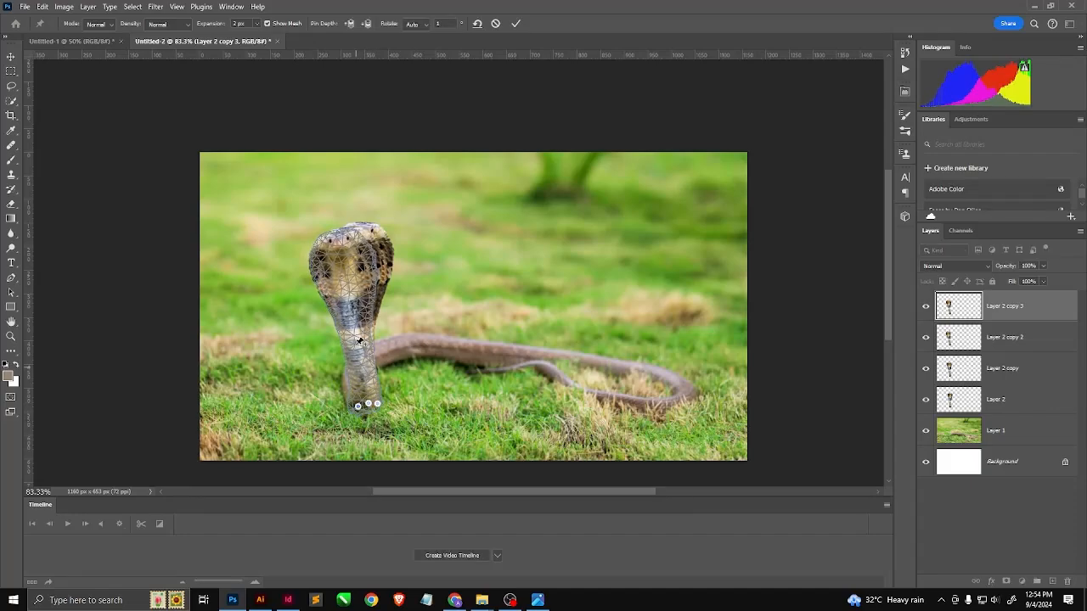
left_click(348, 260)
left_click_drag(348, 260, 330, 273)
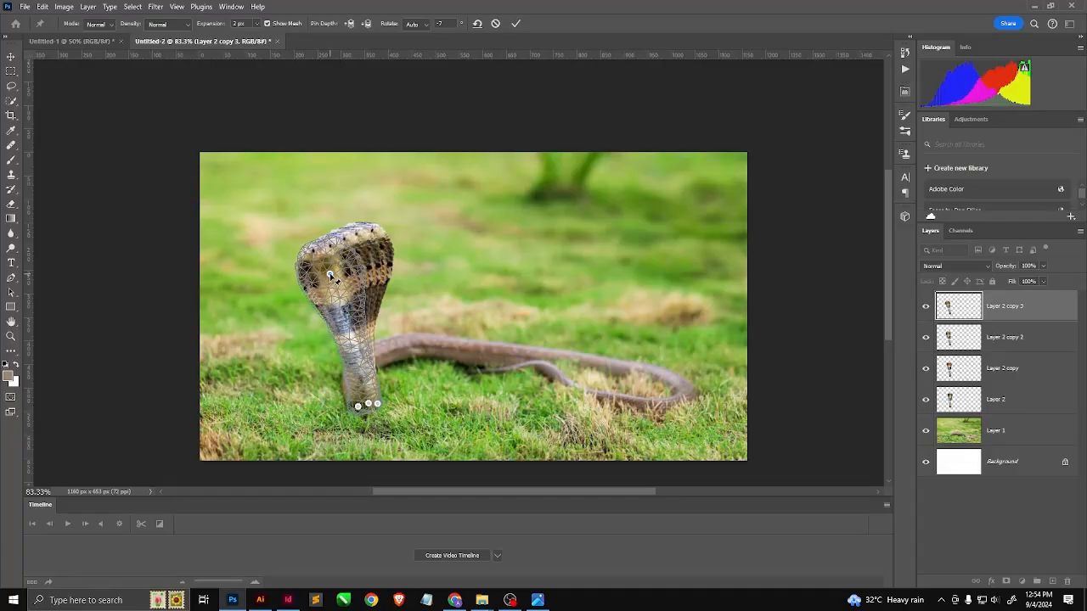
key("Return")
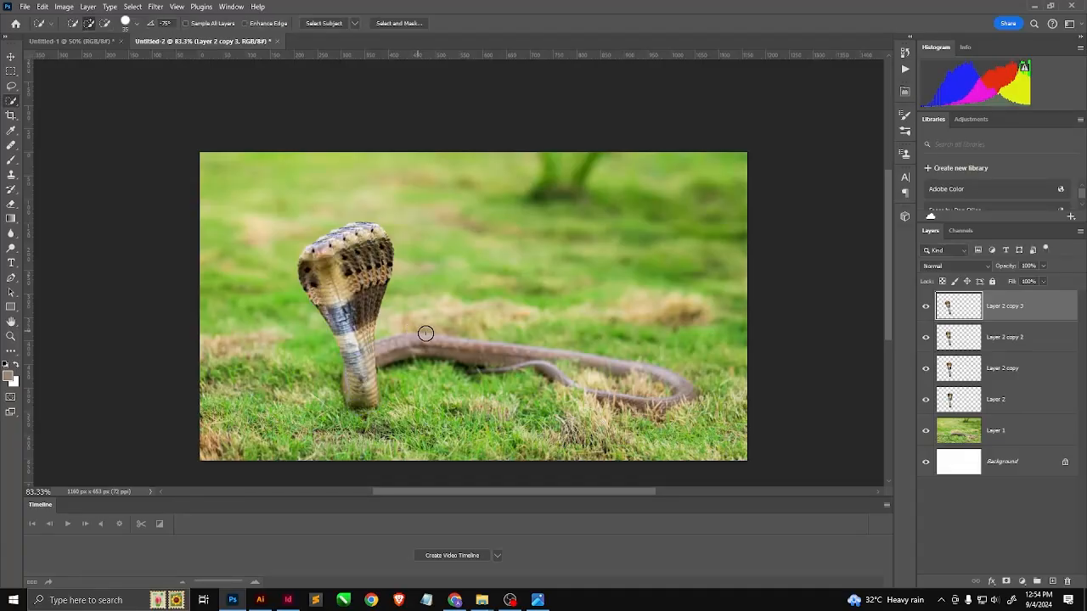
scroll(435, 332, "down", 1)
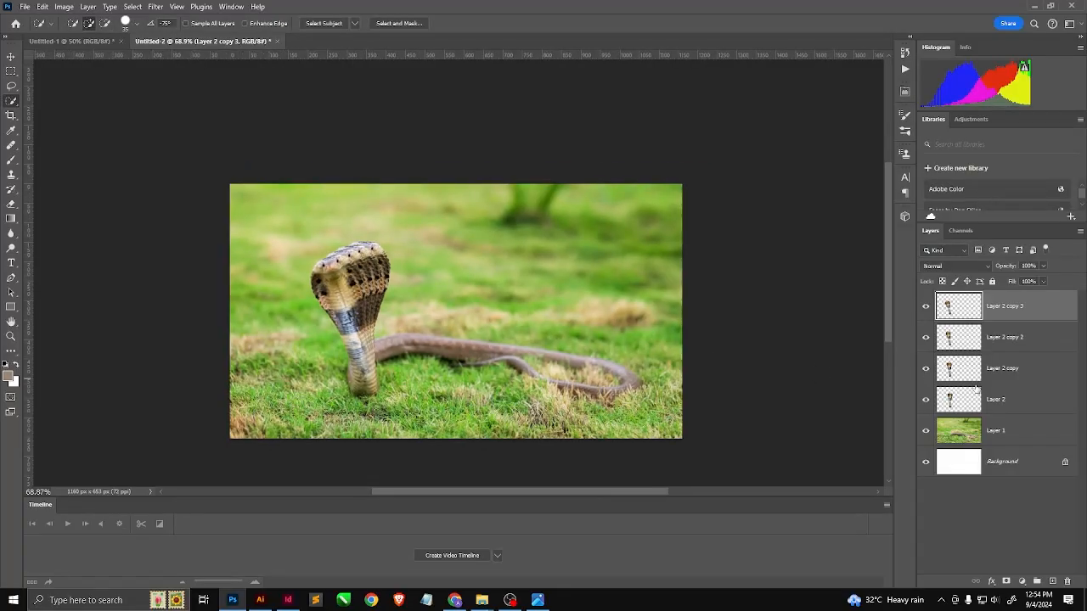
Duplicate the upright cobra on Layer 2 and bend the copy's head slightly right using Puppet Warp with three base pins.
left_click(1020, 400)
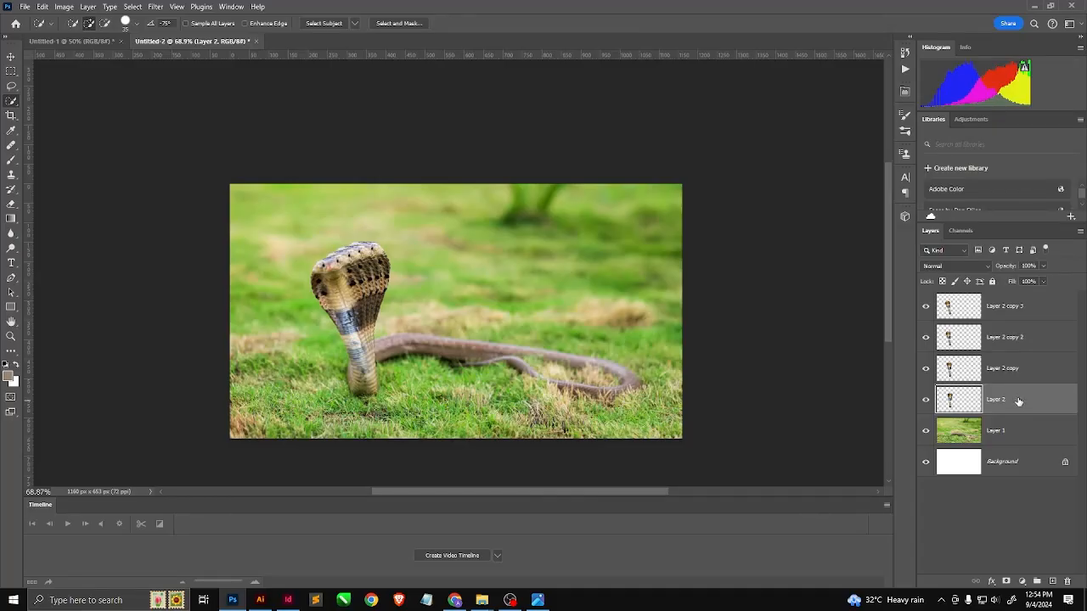
key("ctrl+j")
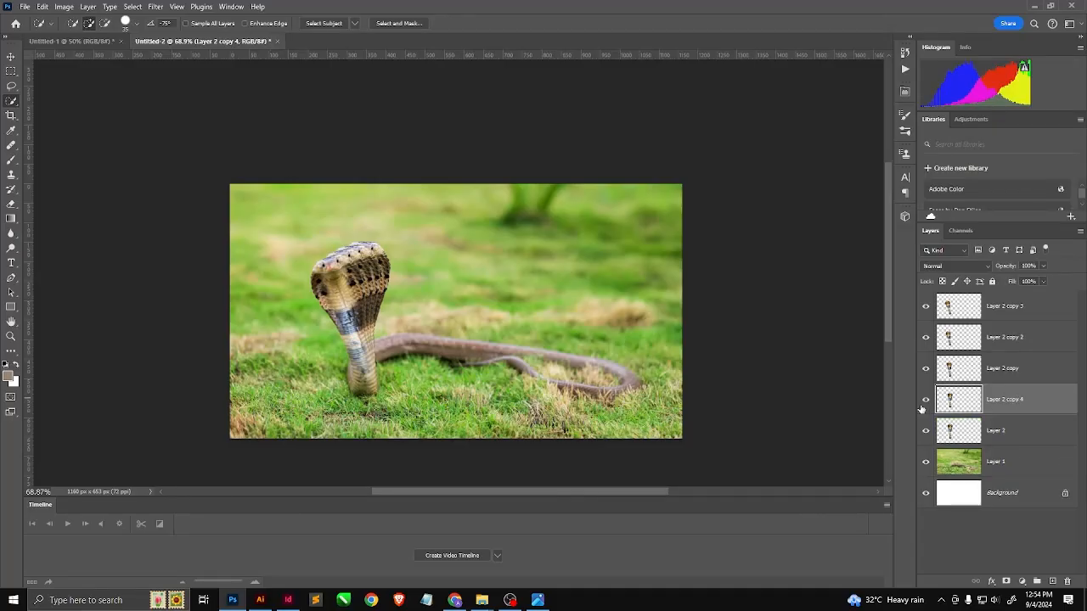
key("ctrl+shift+p")
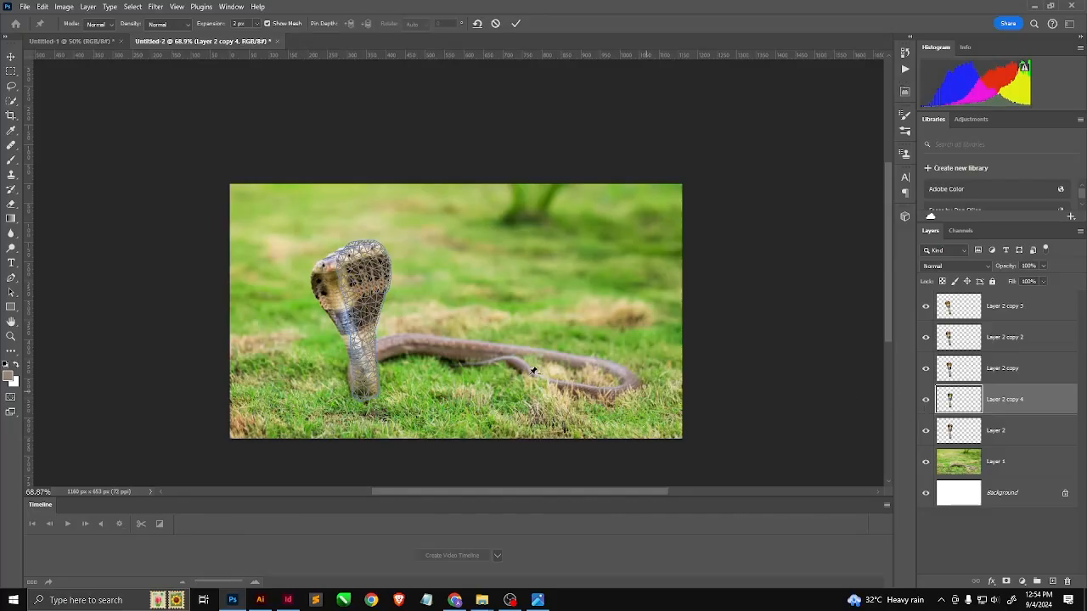
left_click(374, 391)
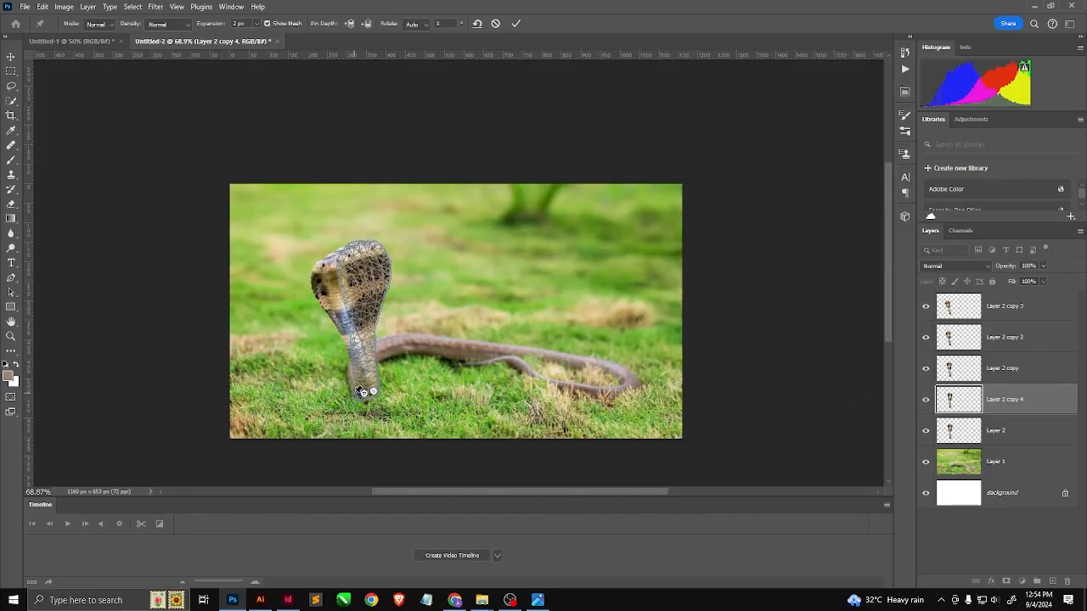
left_click(354, 393)
left_click(370, 253)
mouse_move(370, 253)
left_mouse_down()
mouse_move(377, 274)
mouse_move(374, 264)
left_mouse_up()
key("Return")
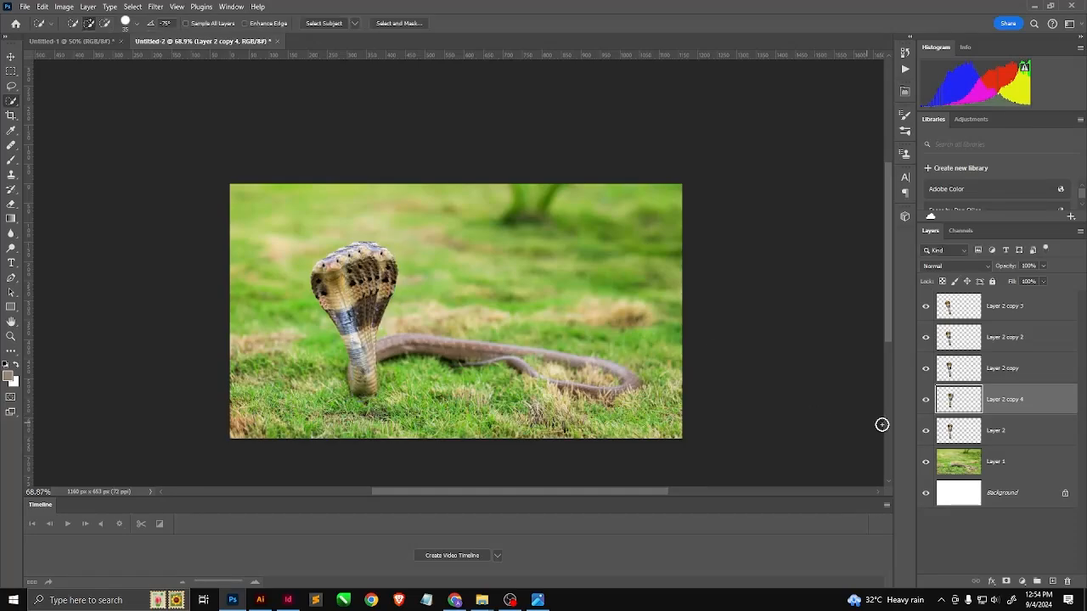
Move the right-leaning cobra, Layer 2 copy 4, directly below Layer 2 in the layer stack.
left_click_drag(1002, 401, 1001, 293)
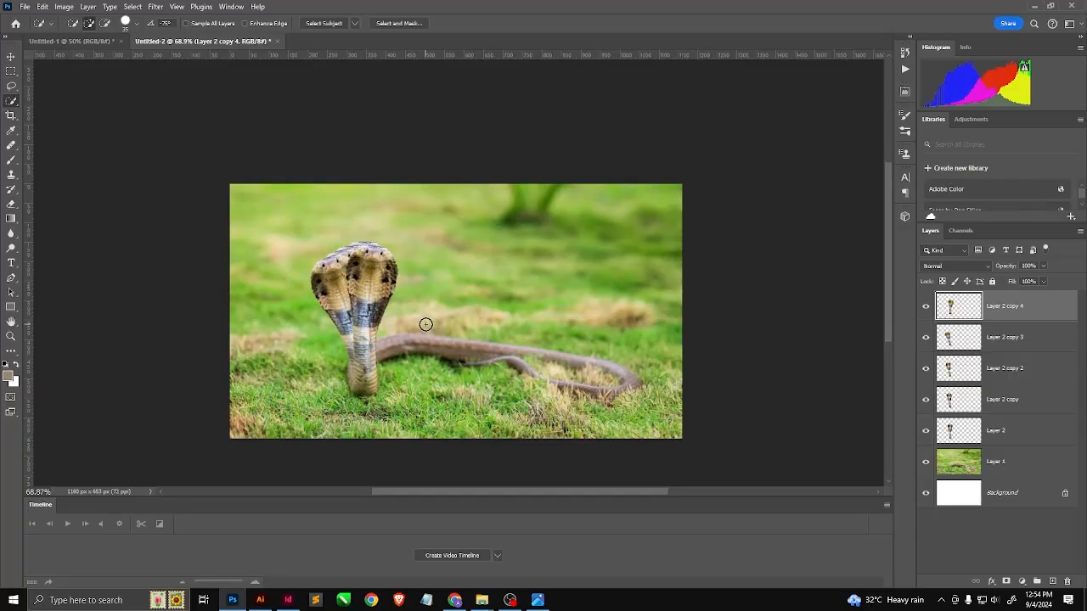
left_click_drag(996, 309, 1002, 442)
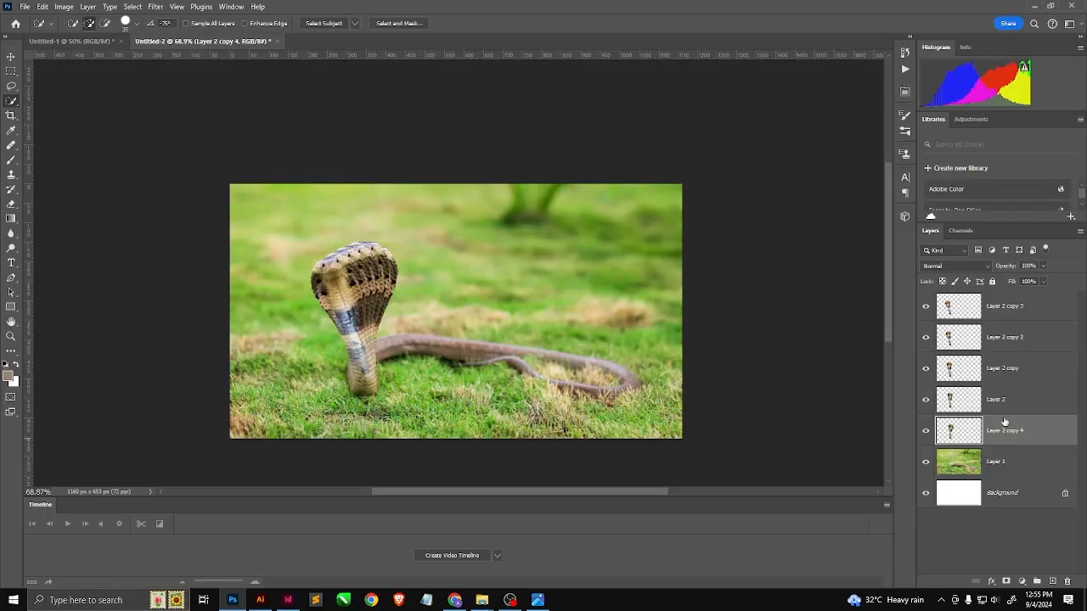
Duplicate Layer 2 copy 4 directly below itself and Puppet Warp the duplicate with three base pins, leaning the head farther right.
left_click_drag(1005, 422, 995, 467)
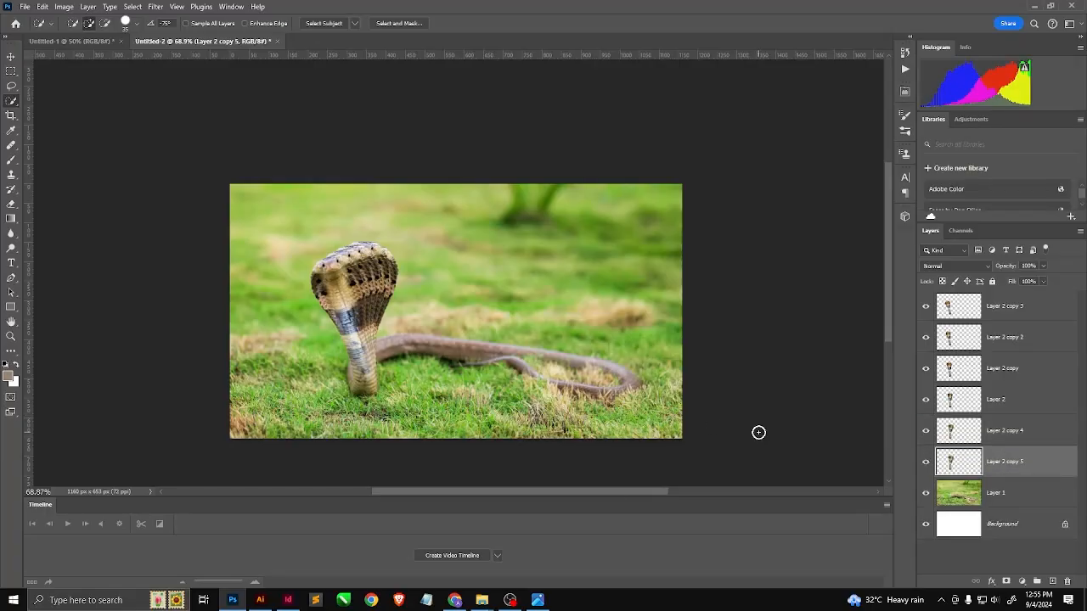
key("ctrl+shift+p")
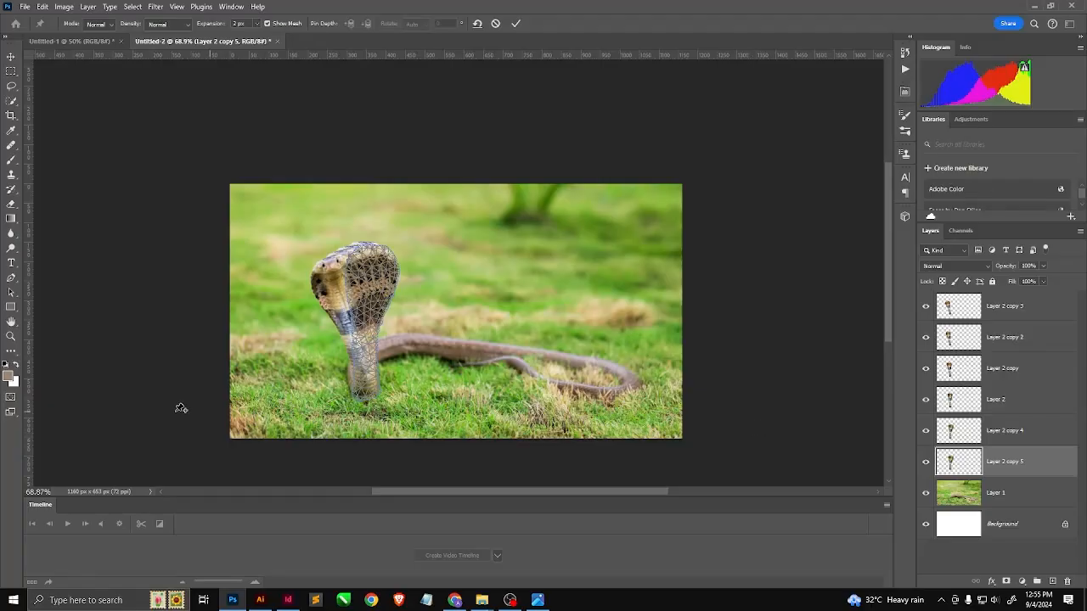
left_click(358, 393)
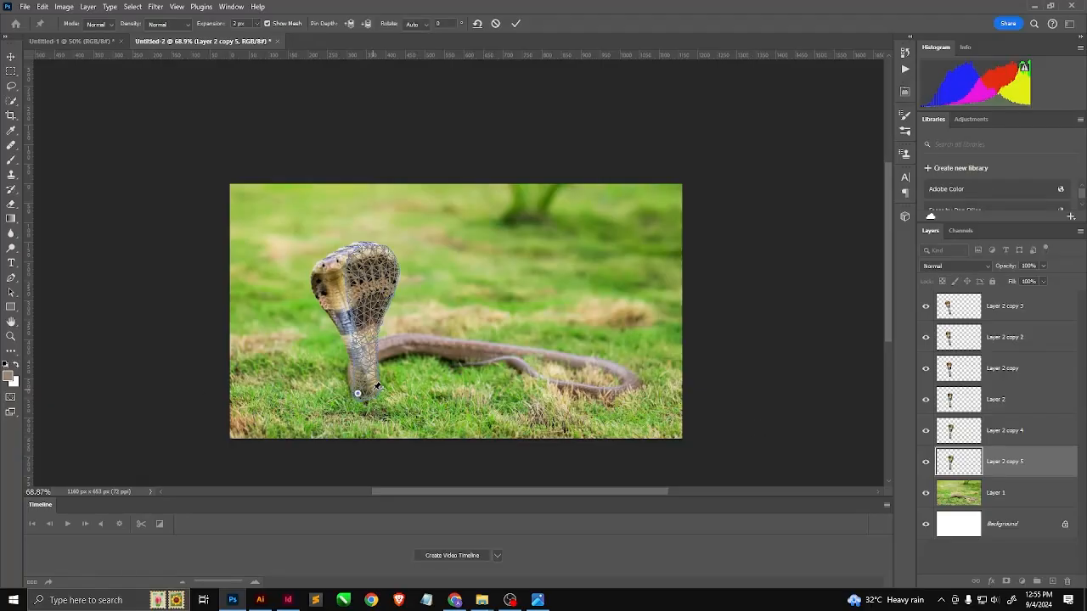
left_click(365, 387)
left_click_drag(374, 274, 383, 278)
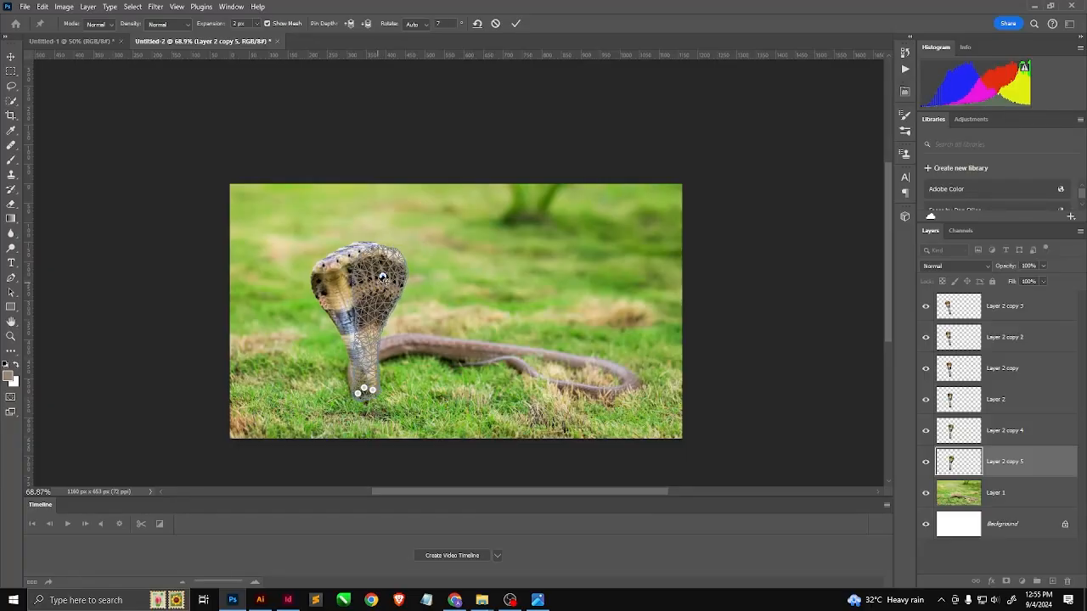
key("Return")
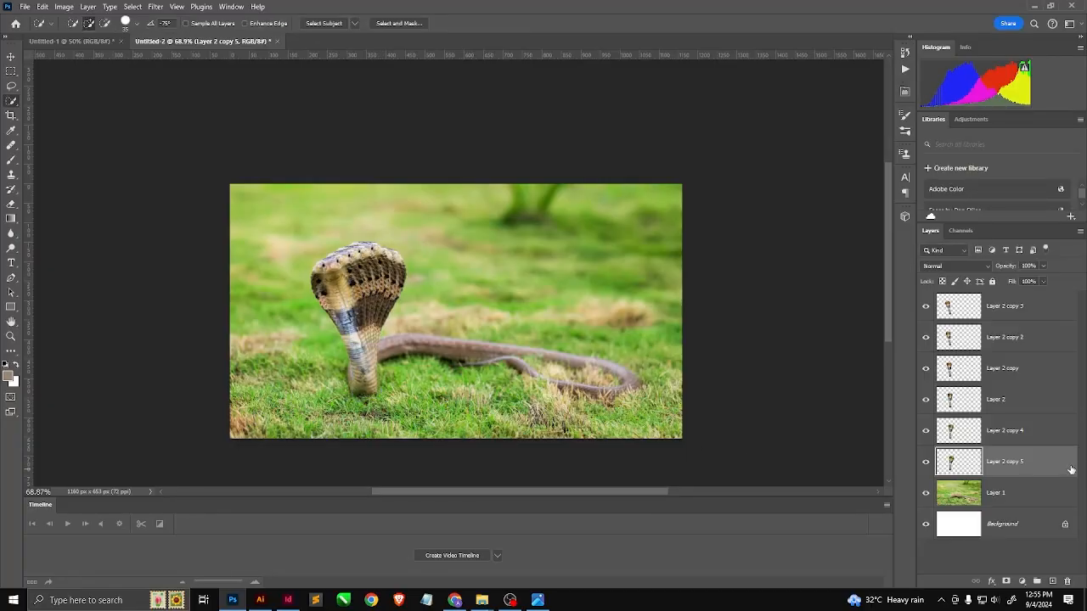
Duplicate Layer 2 copy 5, place the duplicate below it, and Puppet Warp it with three base pins to lean the head farther right and down.
key("ctrl+j")
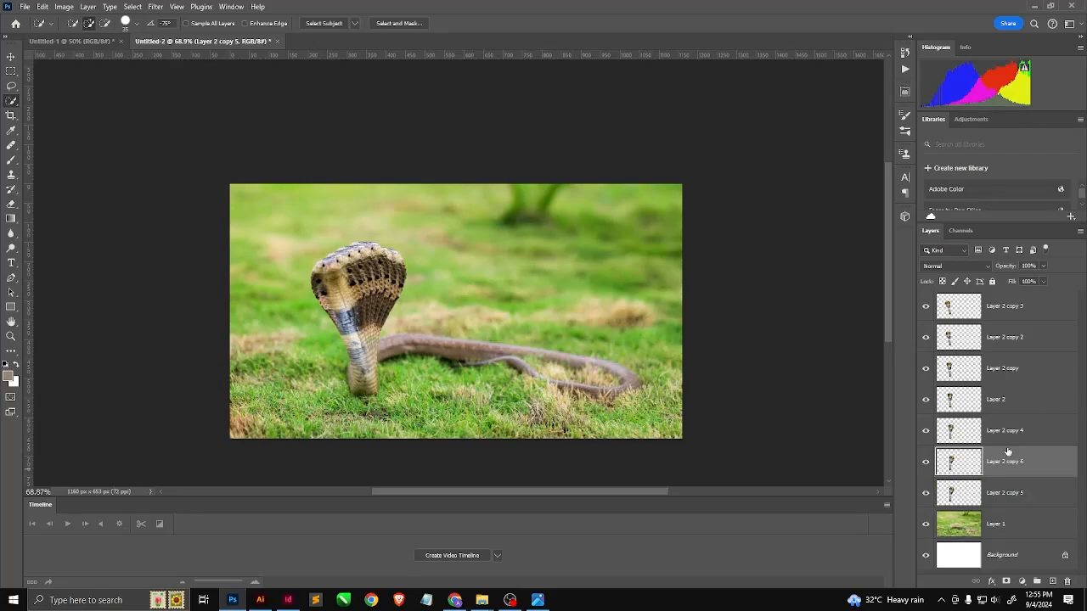
left_click_drag(1016, 466, 1016, 496)
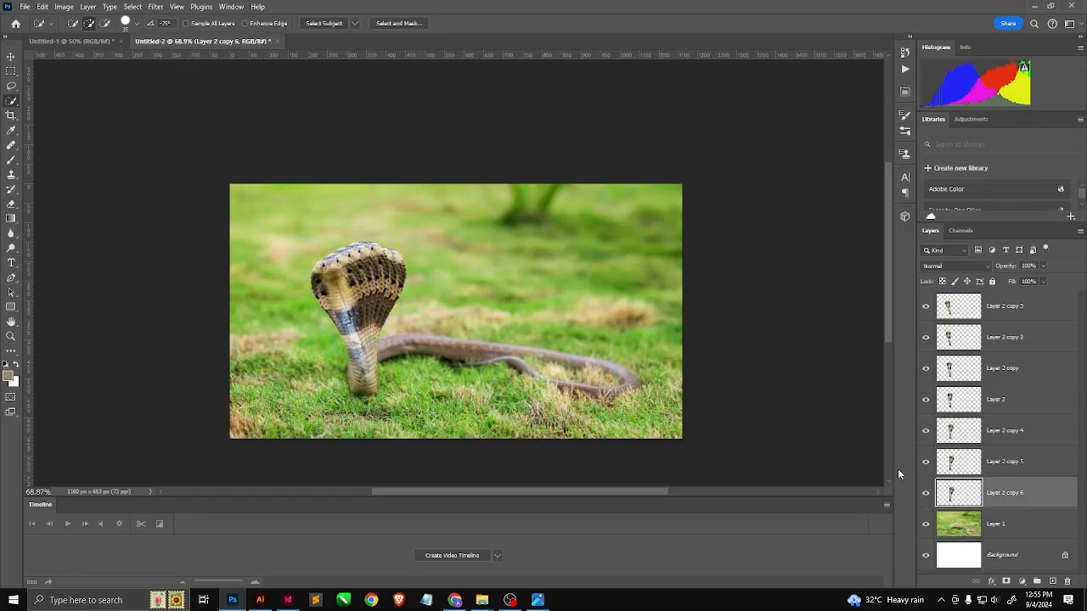
key("ctrl+shift+p")
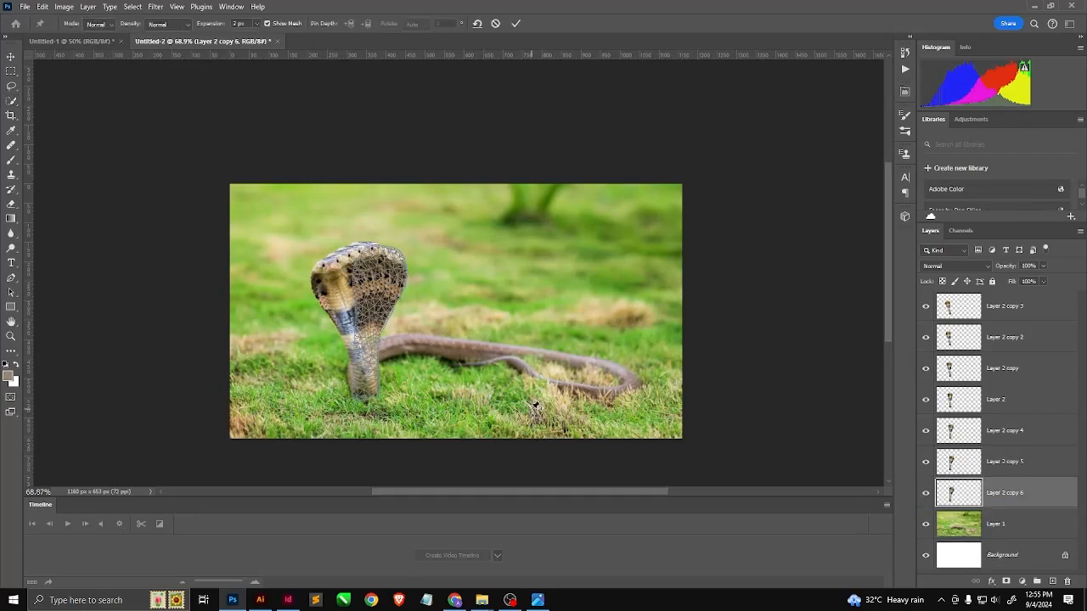
left_click(374, 388)
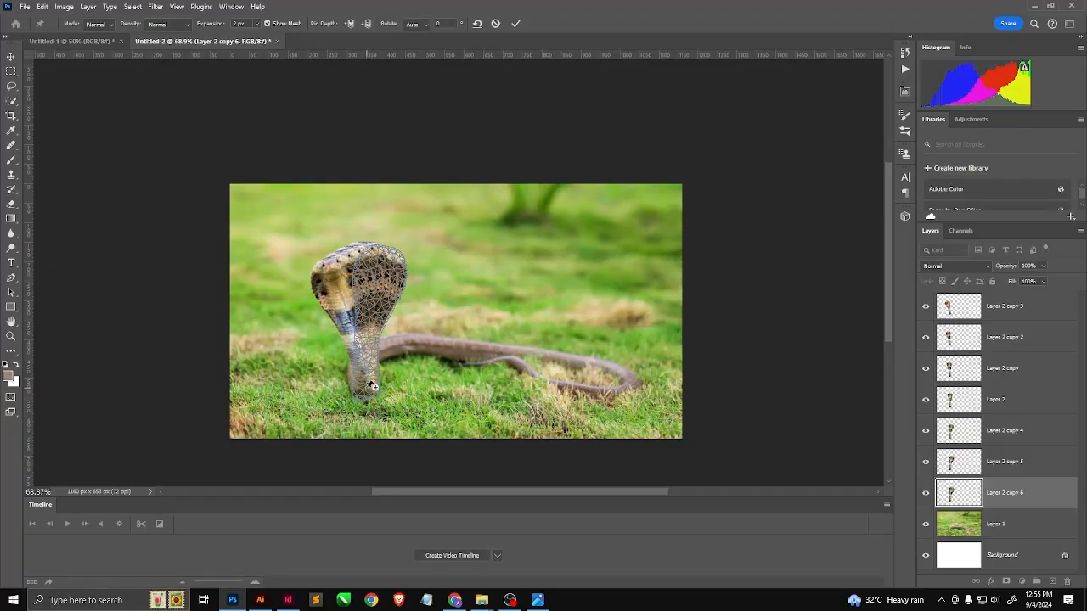
left_click(362, 389)
left_click(353, 392)
left_click(381, 270)
left_click_drag(381, 270, 386, 277)
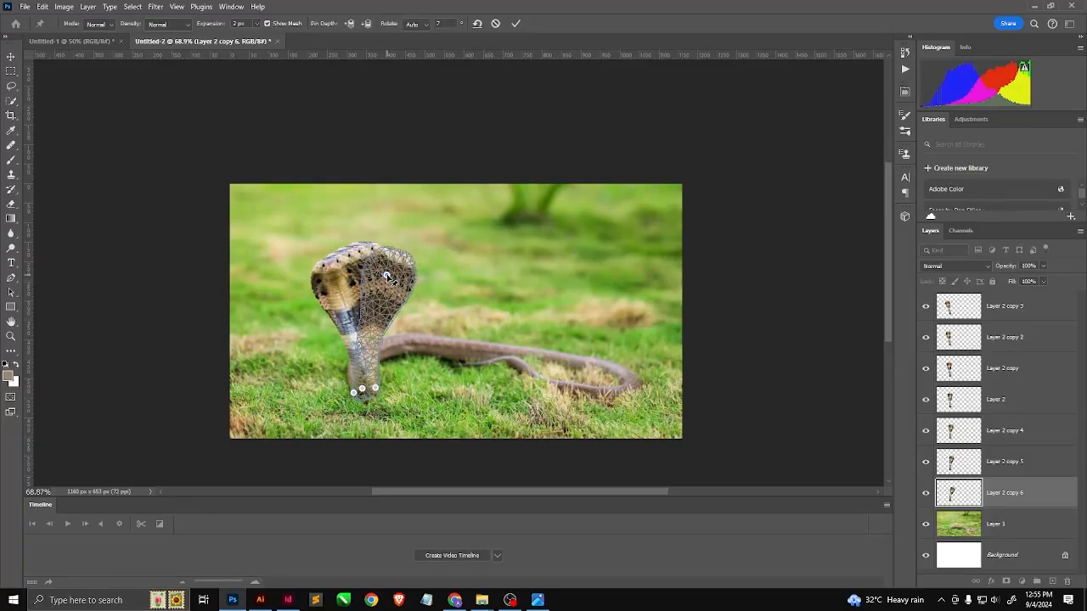
key("Return")
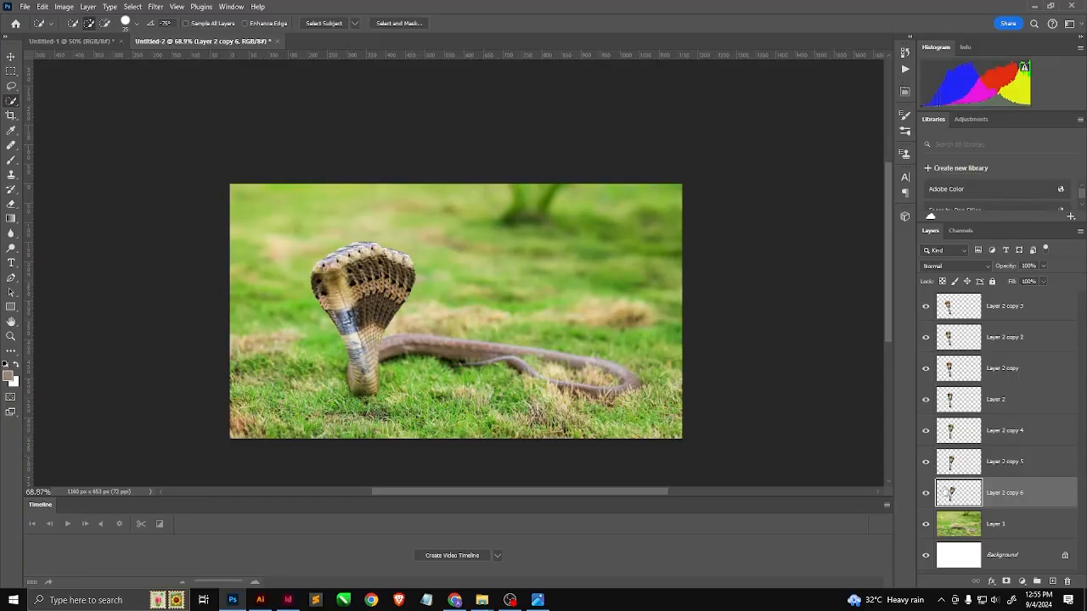
Preview the sway by hiding all cobra layers and showing them again one by one from Layer 2 copy 6 up to Layer 2 copy 3.
left_click_drag(927, 493, 930, 315)
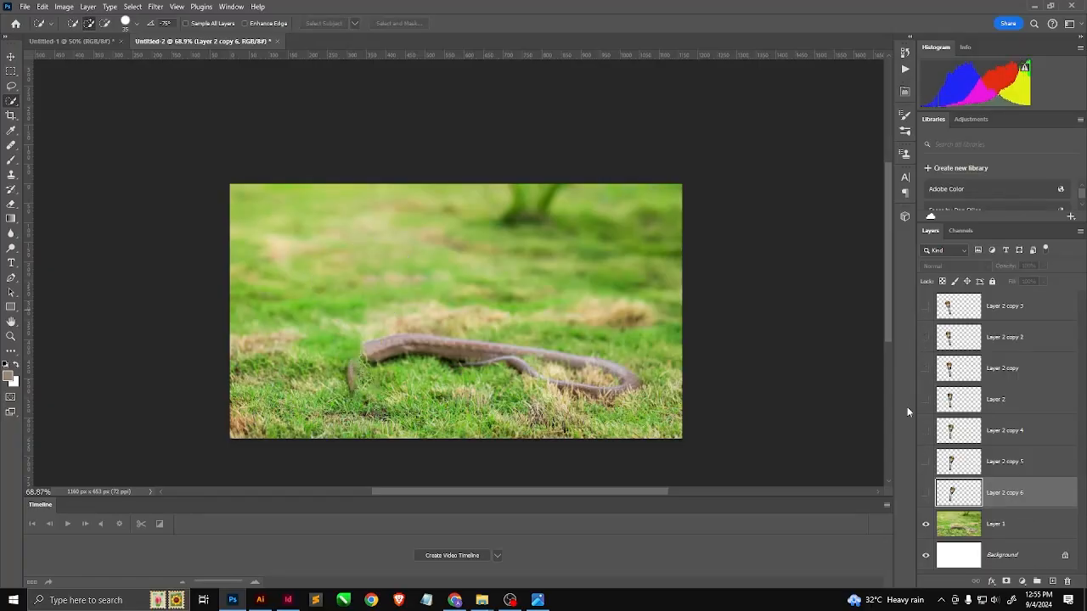
left_click(927, 492)
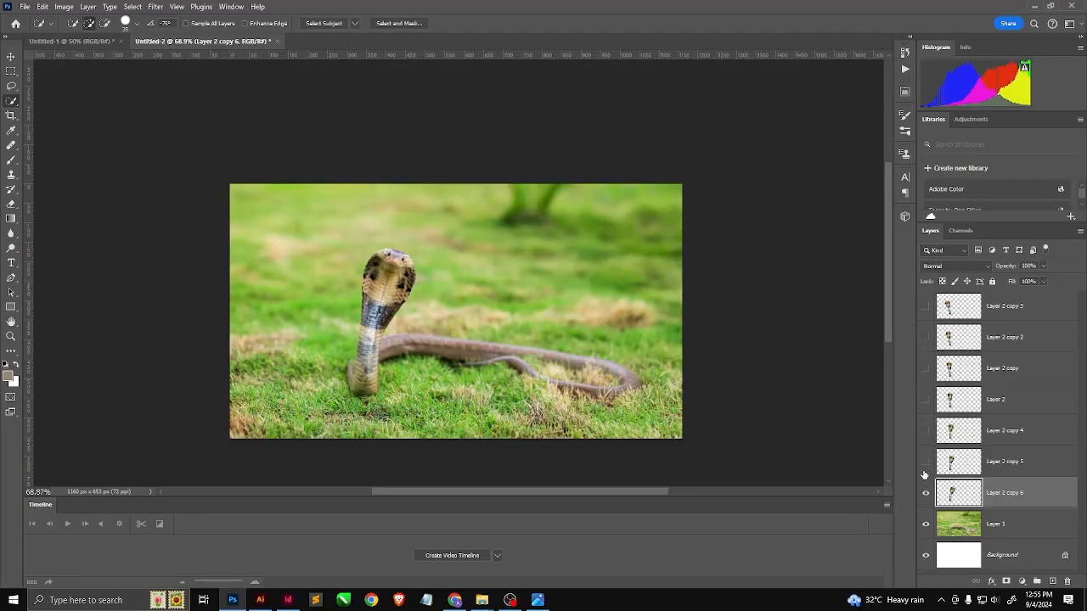
left_click(926, 463)
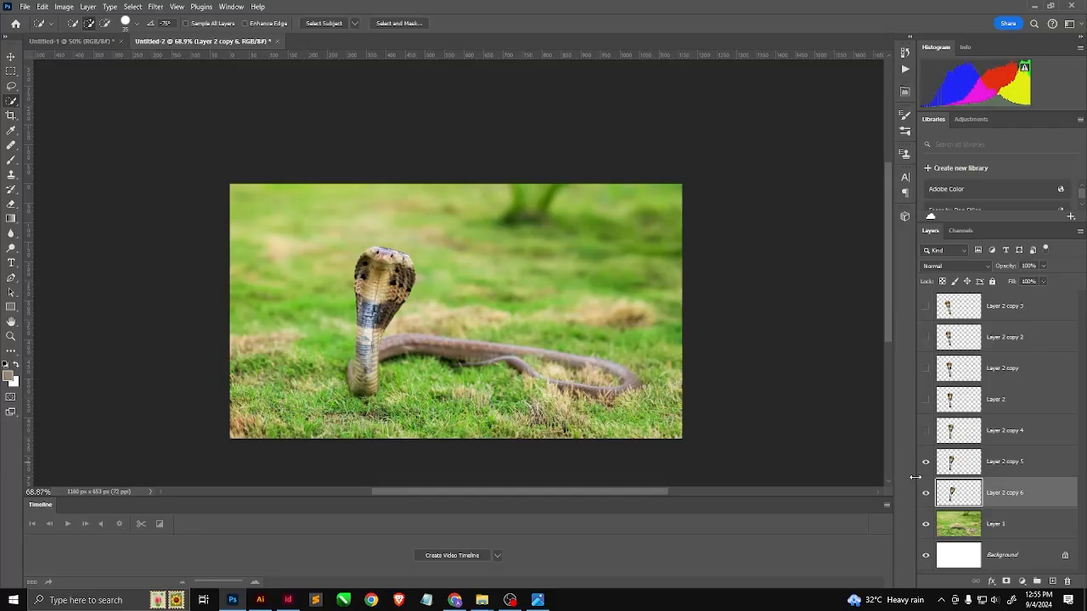
left_click(926, 431)
left_click(926, 400)
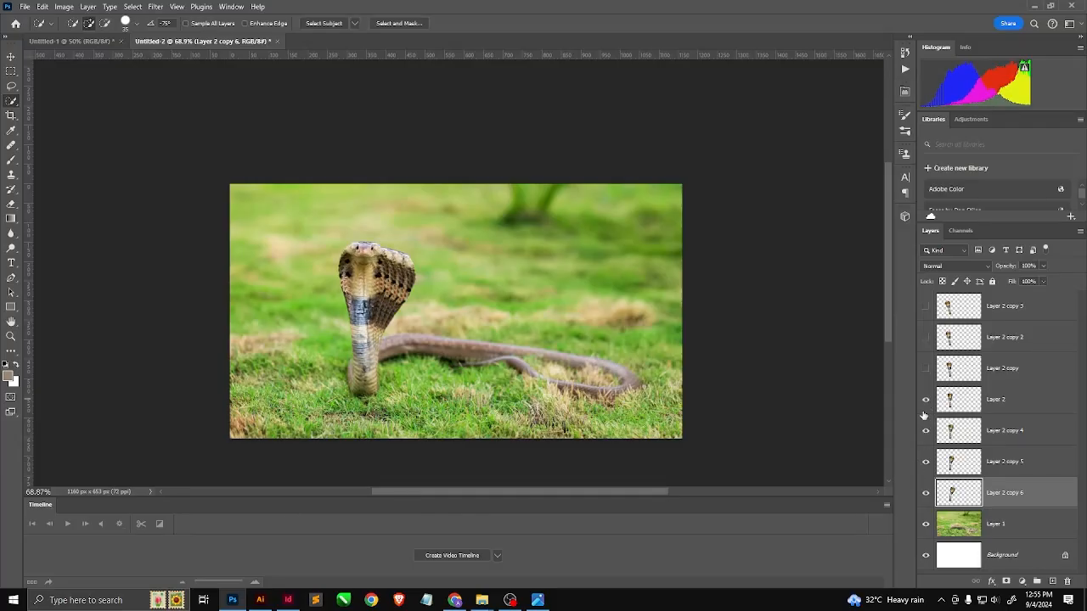
left_click(926, 369)
left_click(927, 337)
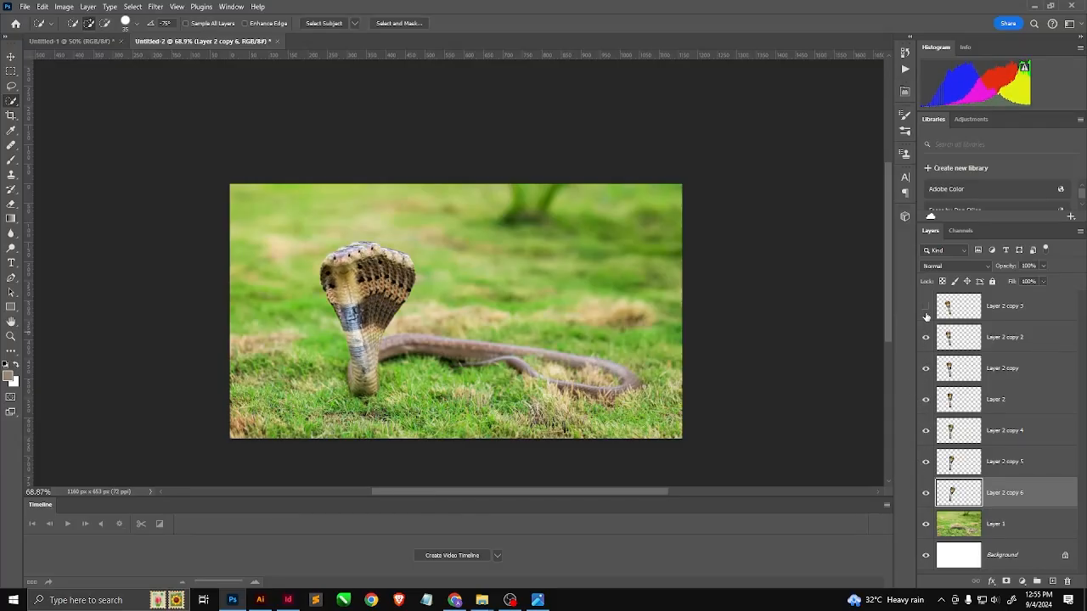
left_click(926, 305)
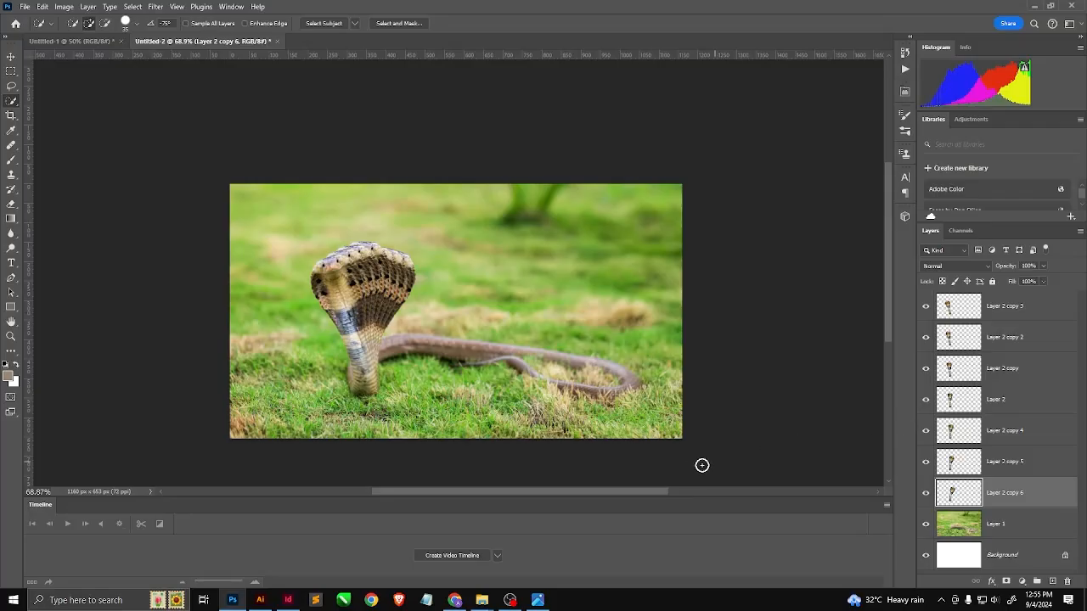
Create a frame animation timeline instead of a video timeline.
left_click(498, 558)
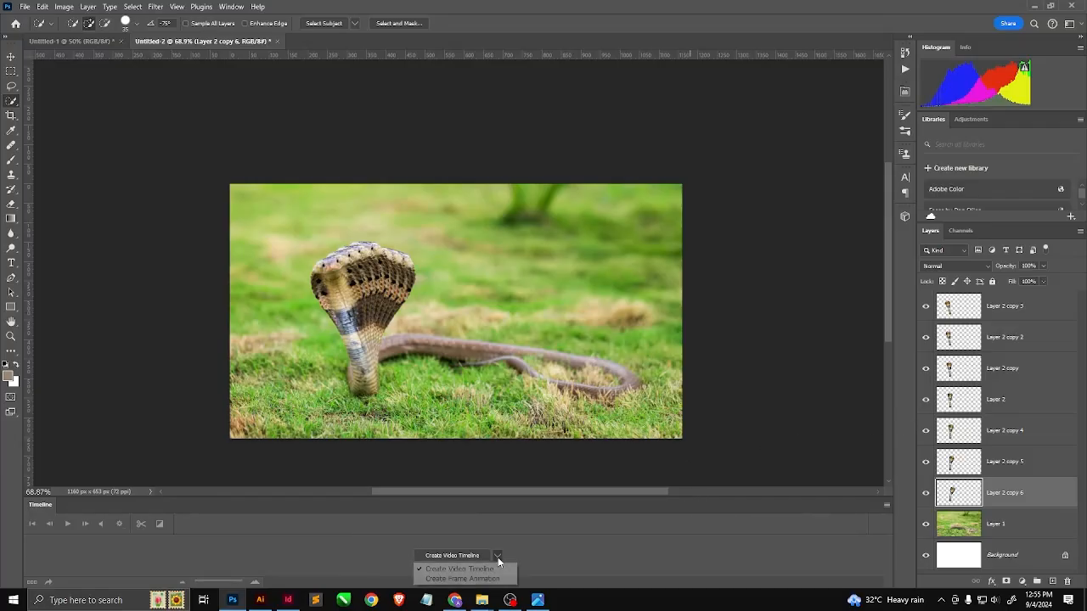
left_click(478, 578)
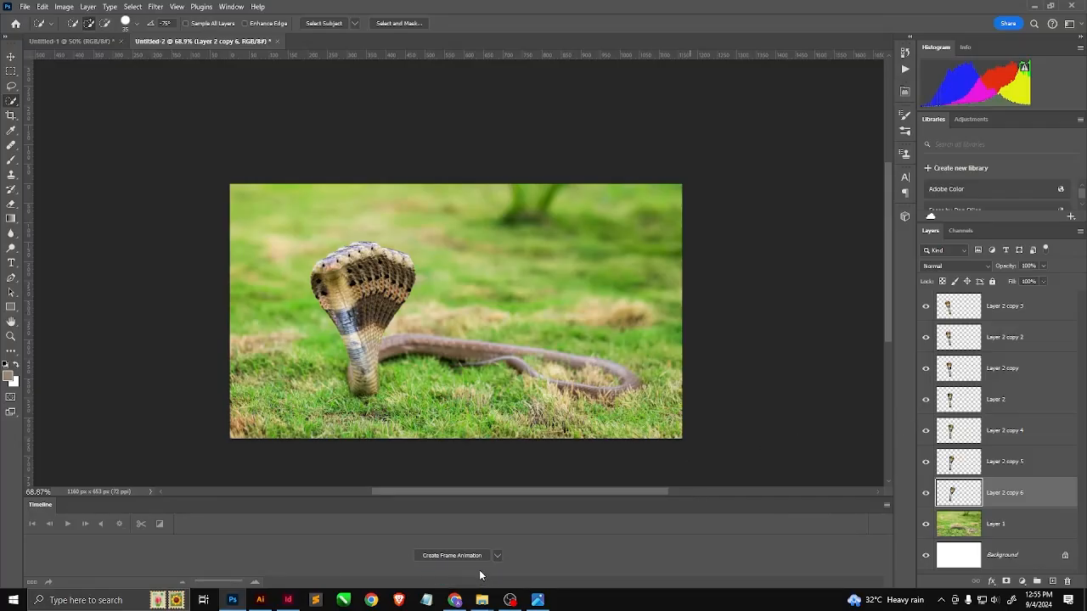
left_click(467, 557)
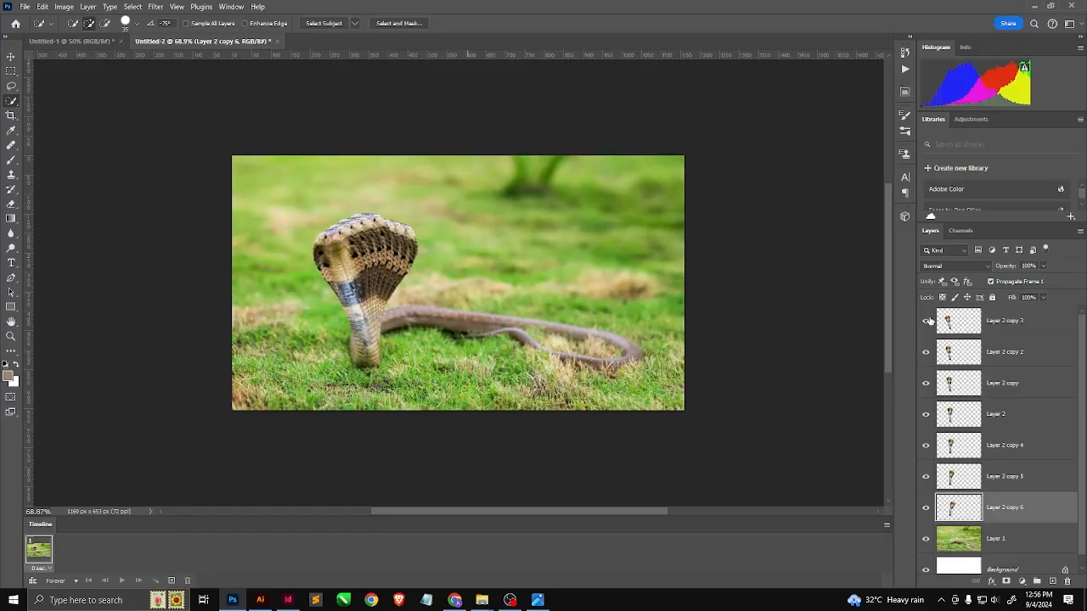
Move Layer 2 directly above Layer 1 and hide all six cobra copies so frame 1 shows only the upright cobra.
left_click_drag(965, 420, 989, 526)
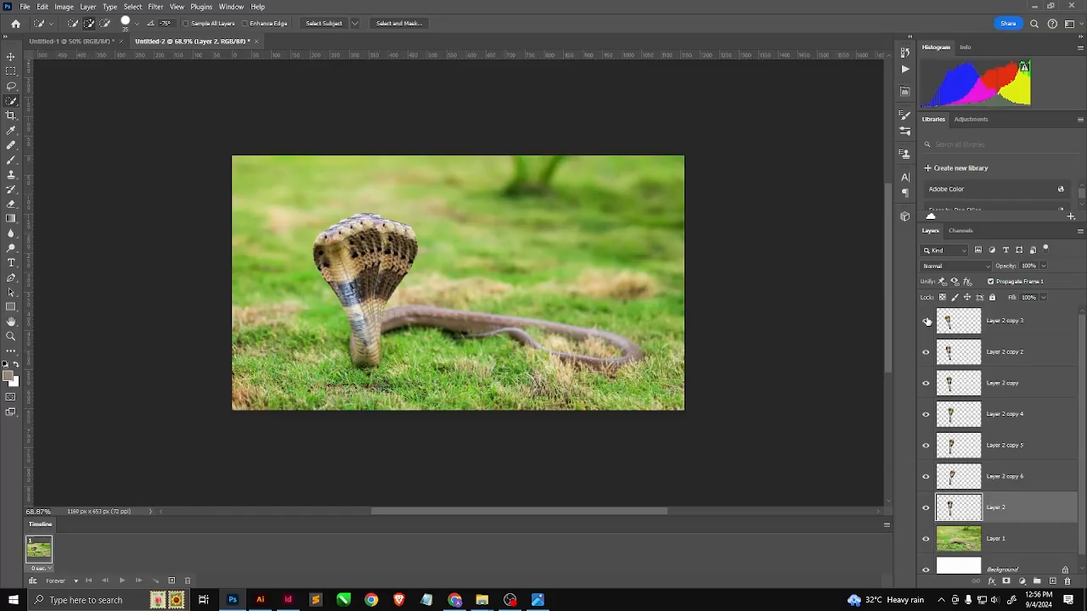
left_click_drag(926, 321, 929, 482)
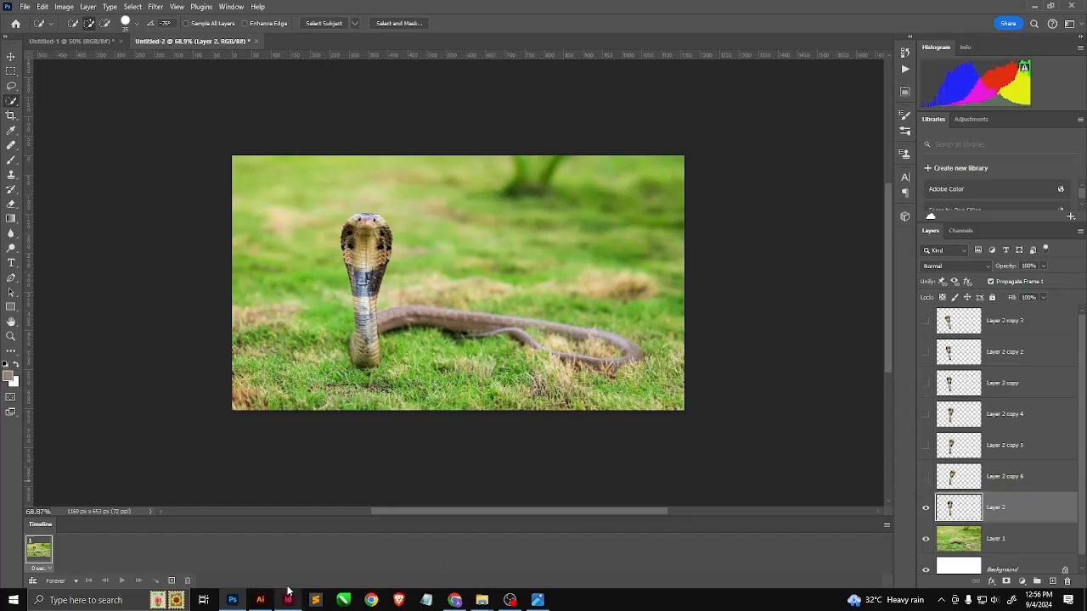
Add a second frame that shows Layer 2 copy instead of Layer 2.
left_click(171, 582)
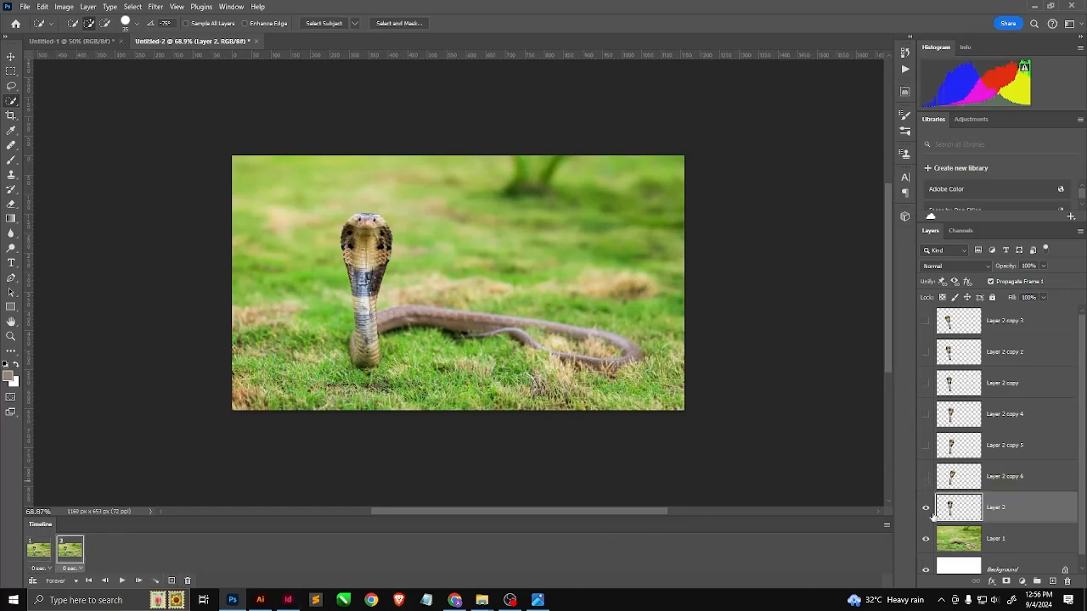
left_click(926, 477)
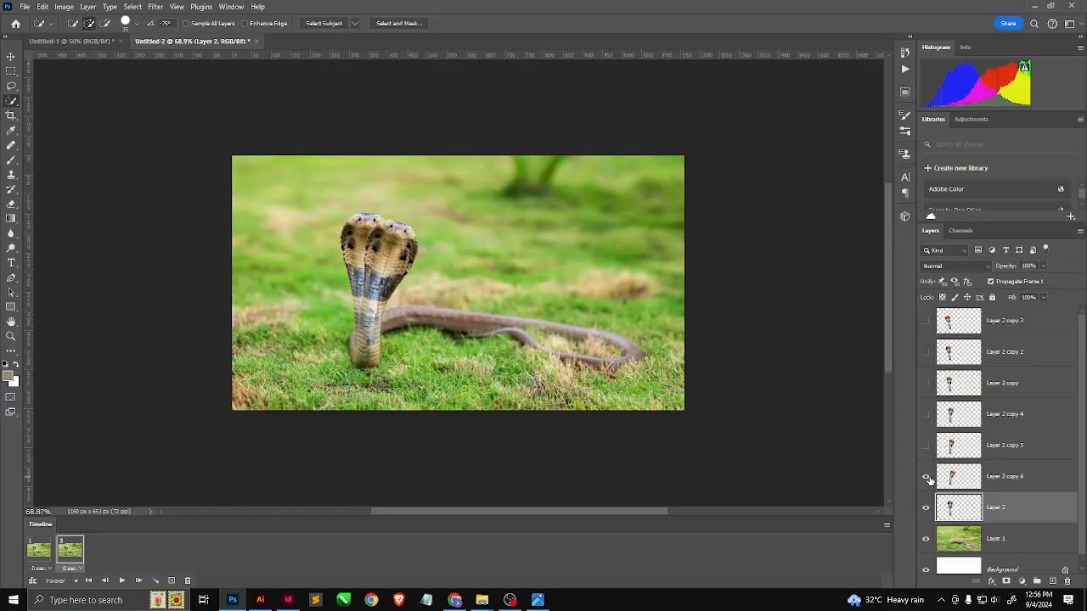
left_click(927, 478)
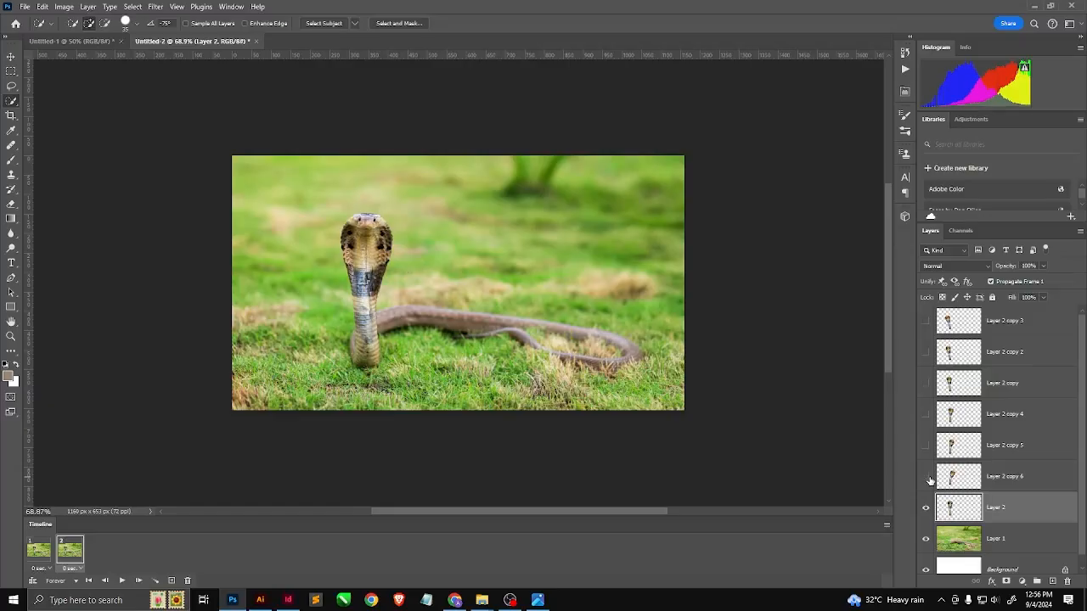
left_click(927, 384)
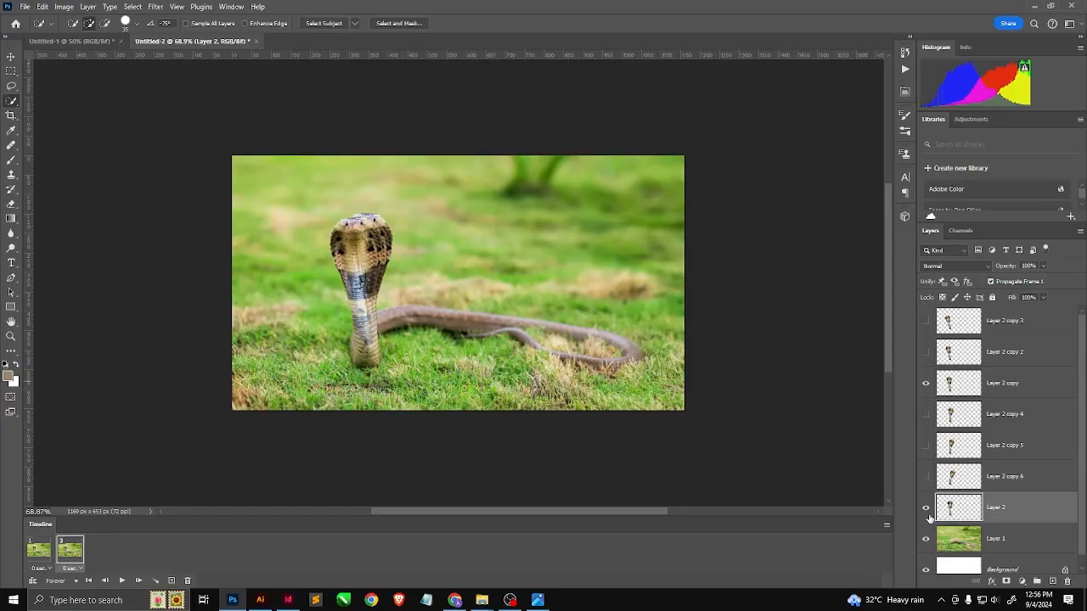
left_click(926, 508)
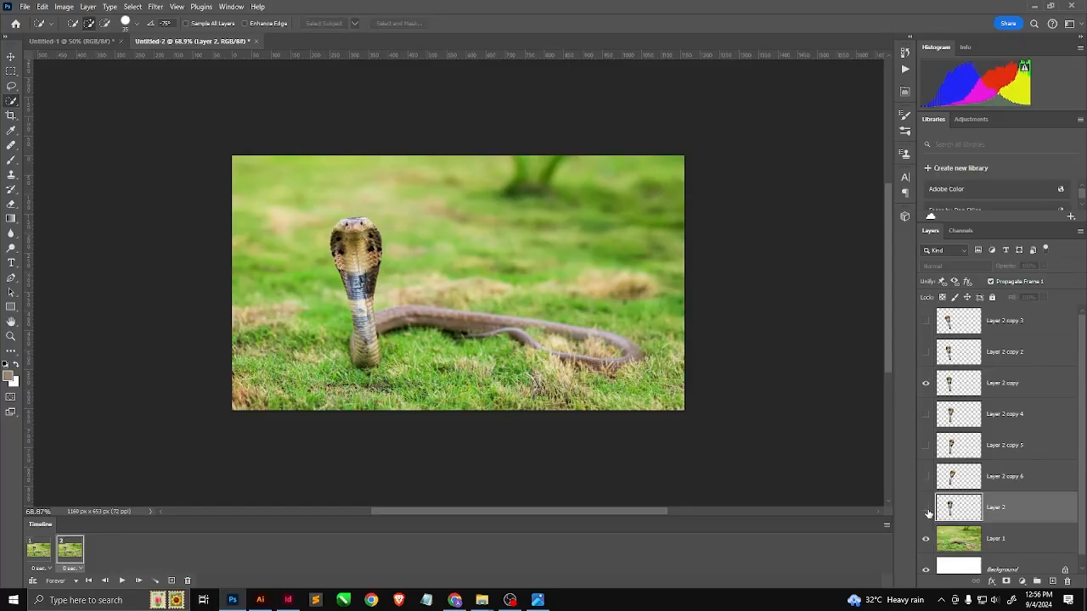
Add a third frame showing only the cobra on Layer 2 copy 2 and a fourth showing only the one on Layer 2 copy 3.
left_click(171, 581)
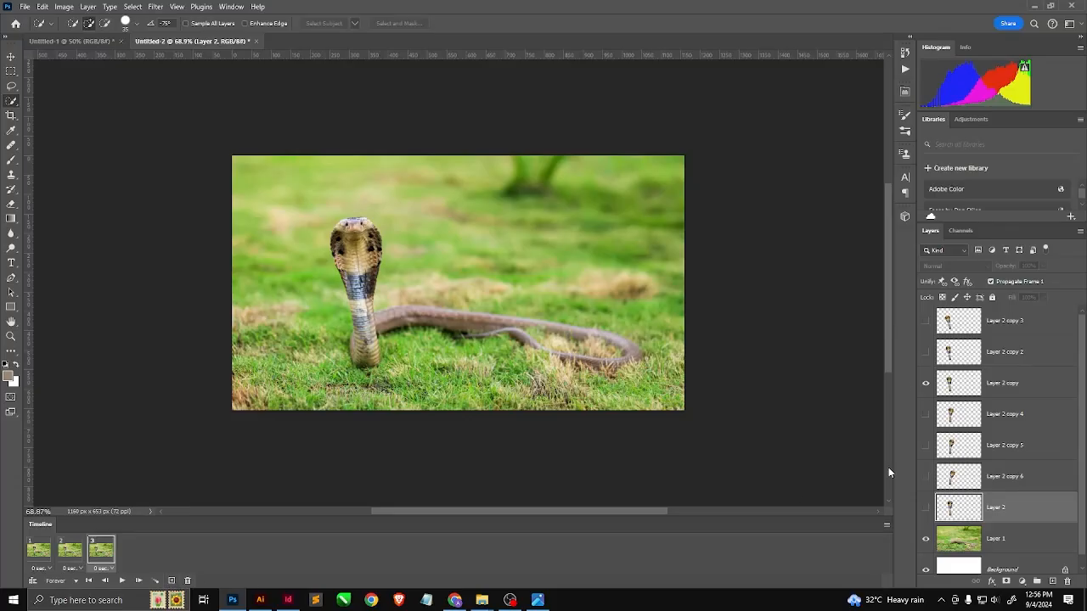
left_click(926, 351)
left_click(926, 383)
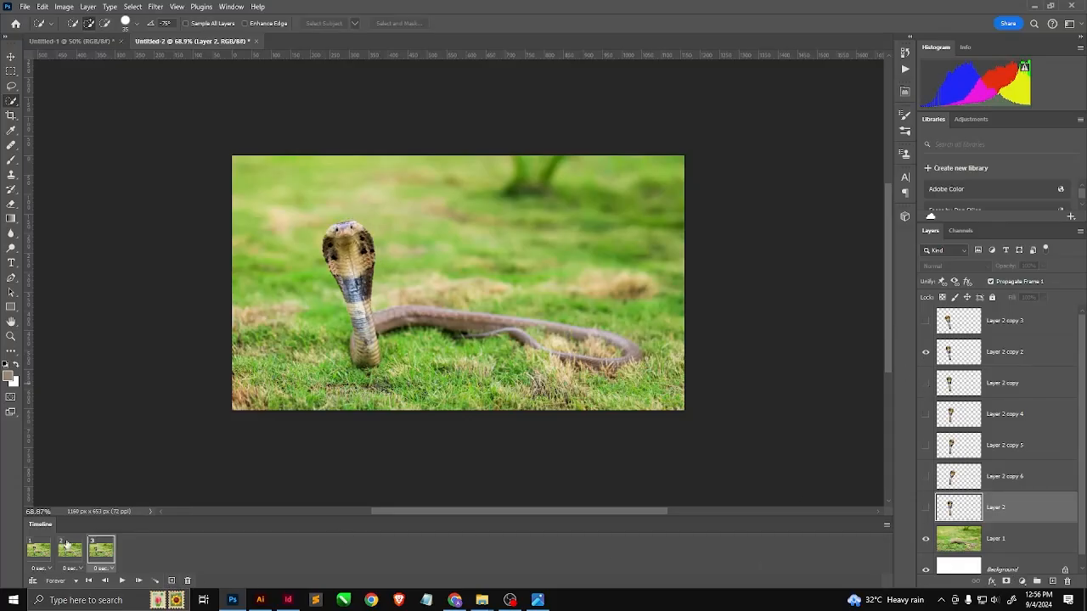
left_click(171, 581)
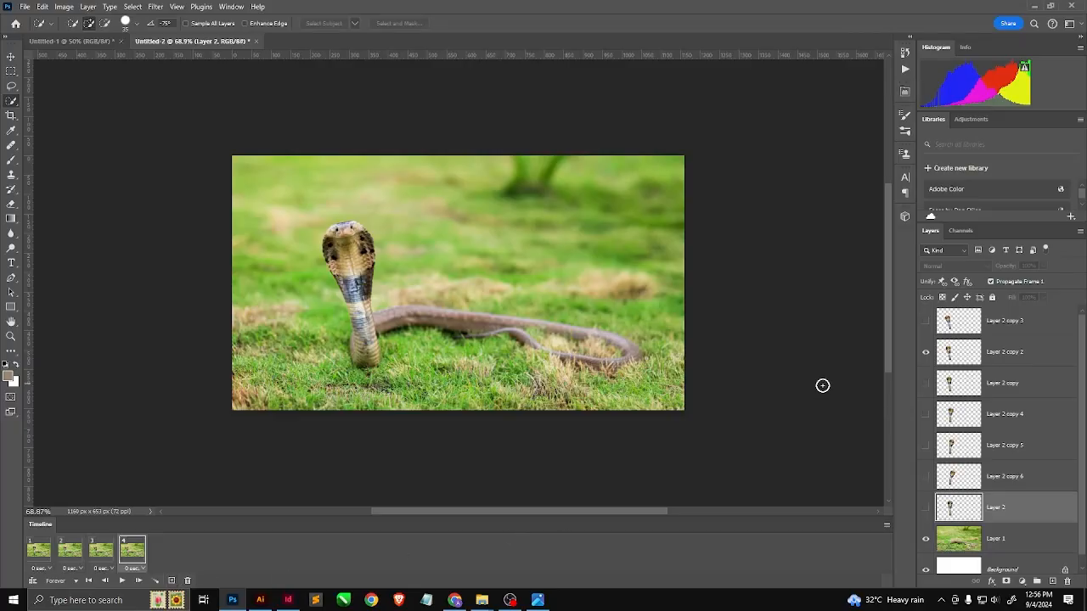
left_click(927, 322)
left_click(927, 352)
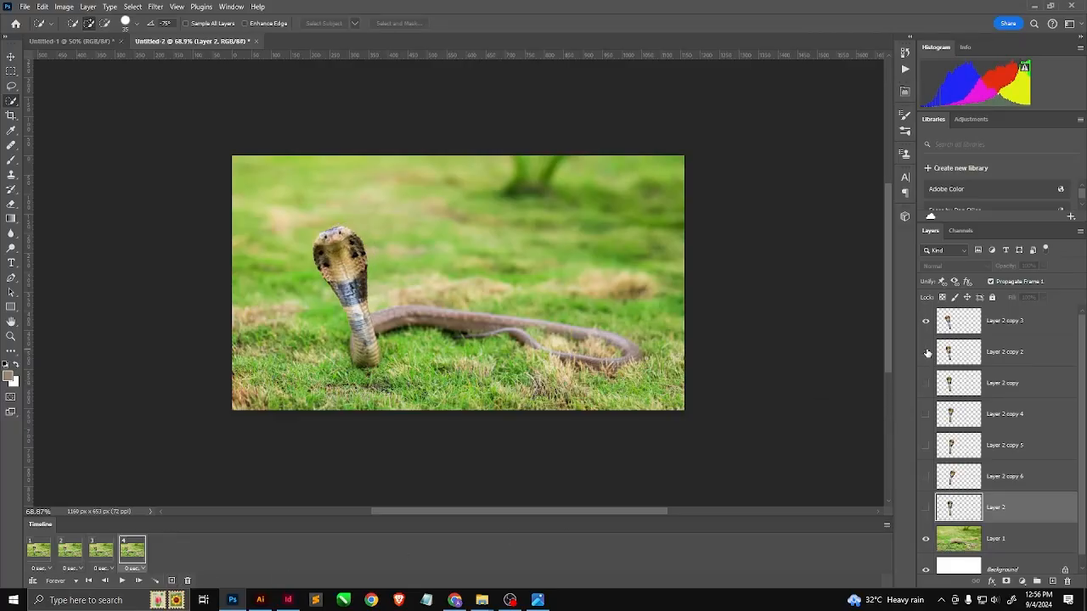
Add a fifth frame showing only the cobra on Layer 2 copy 2 and a sixth showing only the one on Layer 2 copy.
left_click(171, 581)
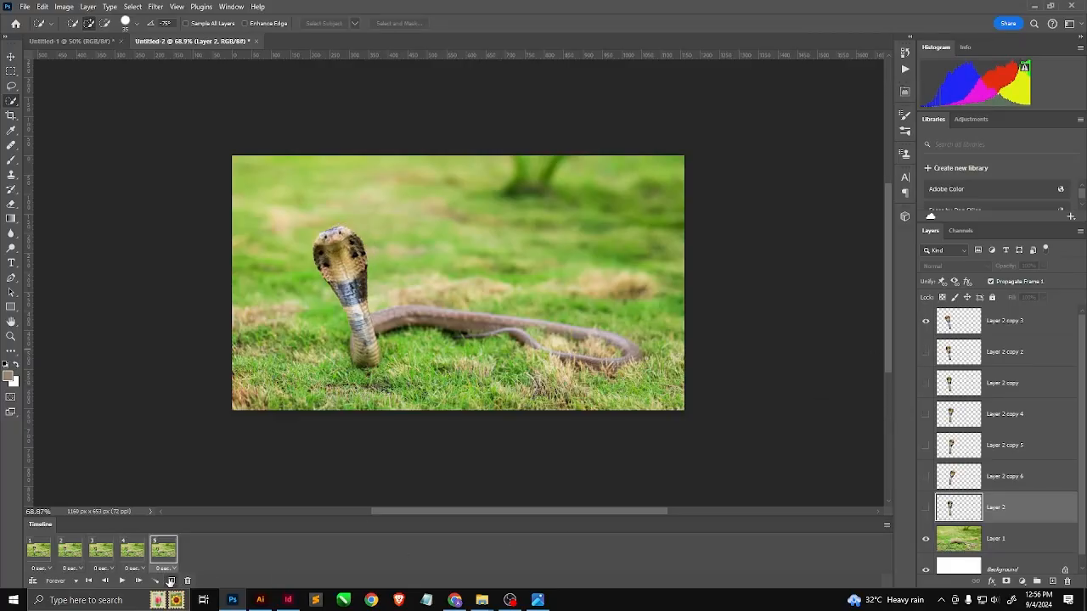
left_click(926, 352)
left_click(926, 323)
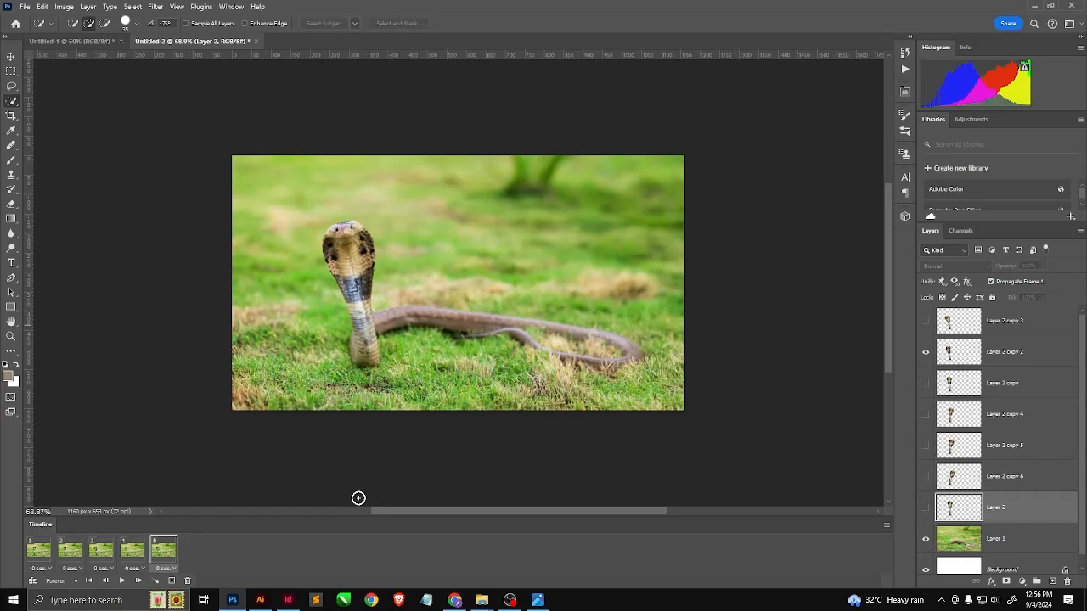
left_click(171, 582)
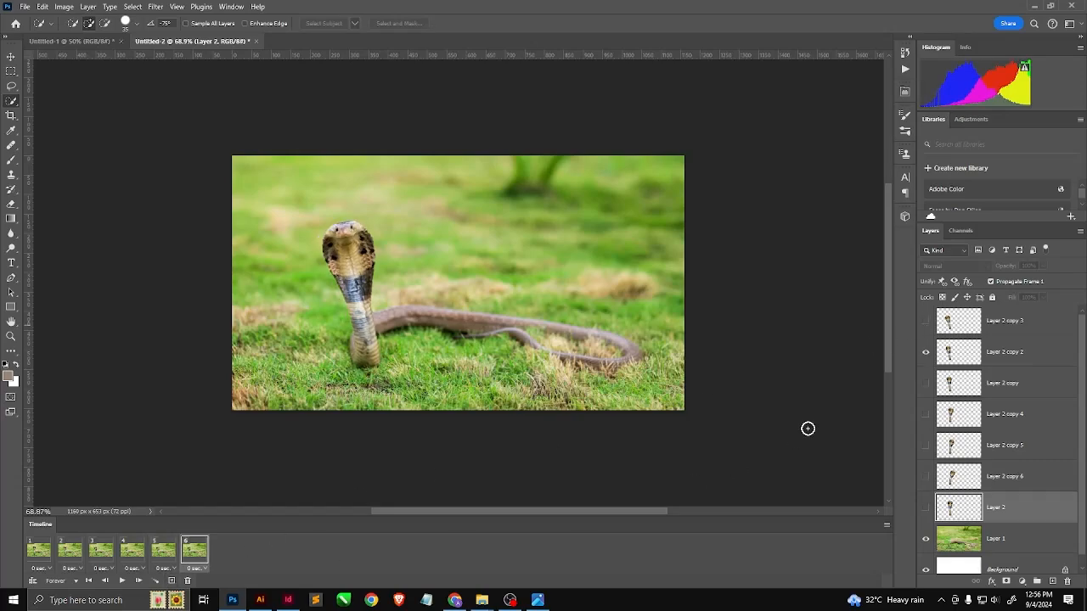
left_click(926, 382)
left_click(924, 352)
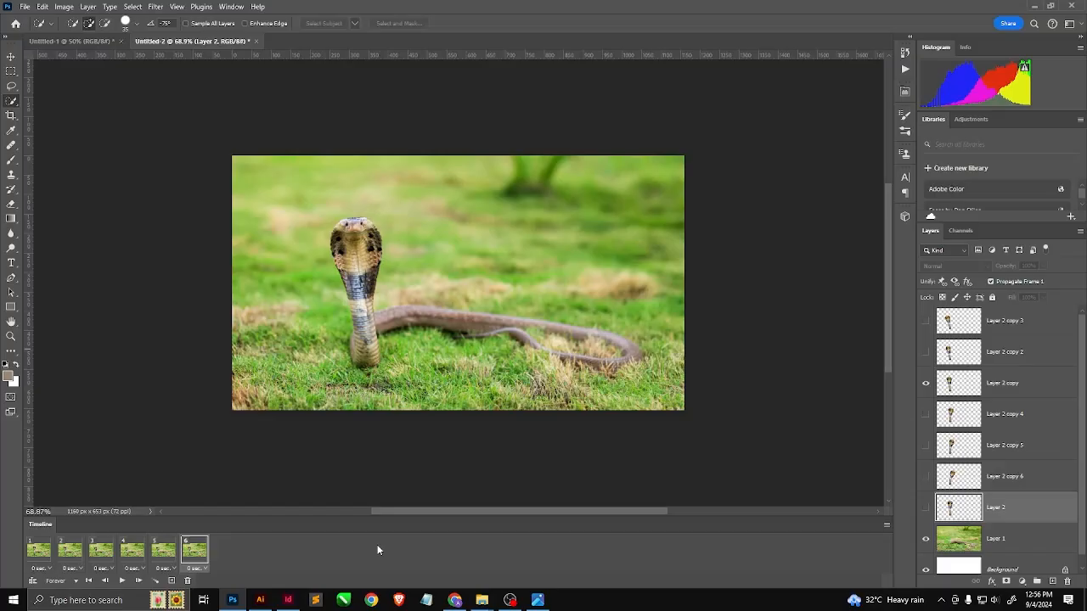
Add a seventh frame showing only the upright cobra on Layer 2 and an eighth showing only the one on Layer 2 copy 4.
left_click(171, 582)
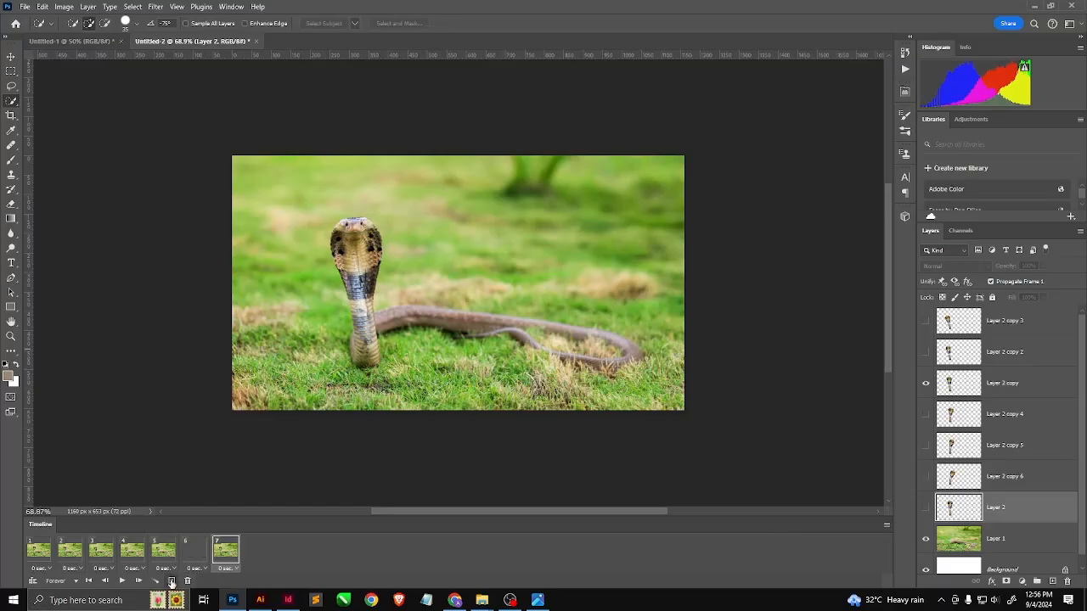
left_click(926, 414)
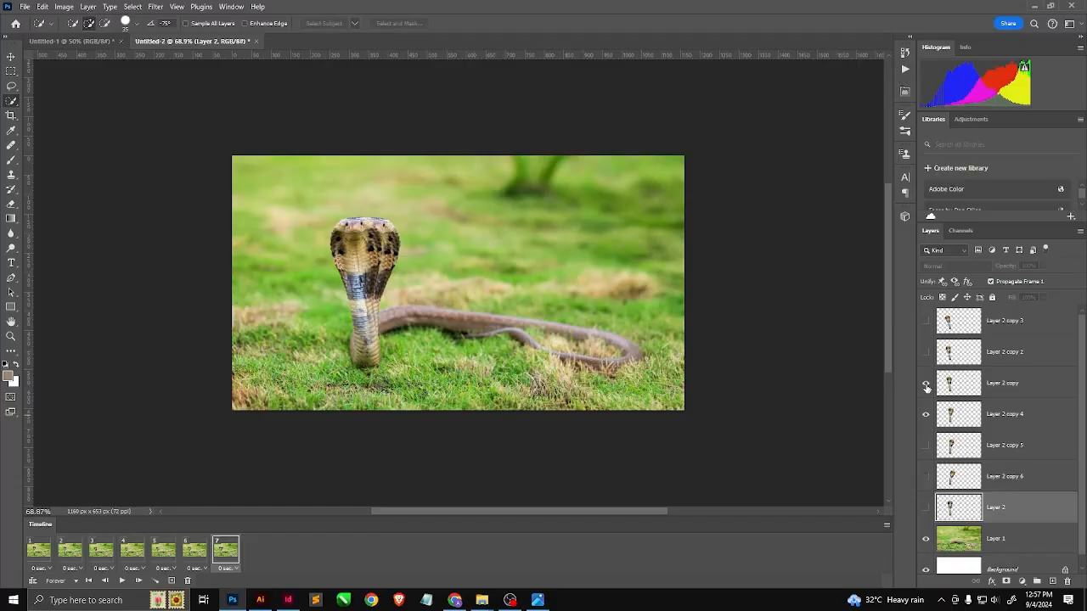
left_click(926, 414)
left_click(926, 387)
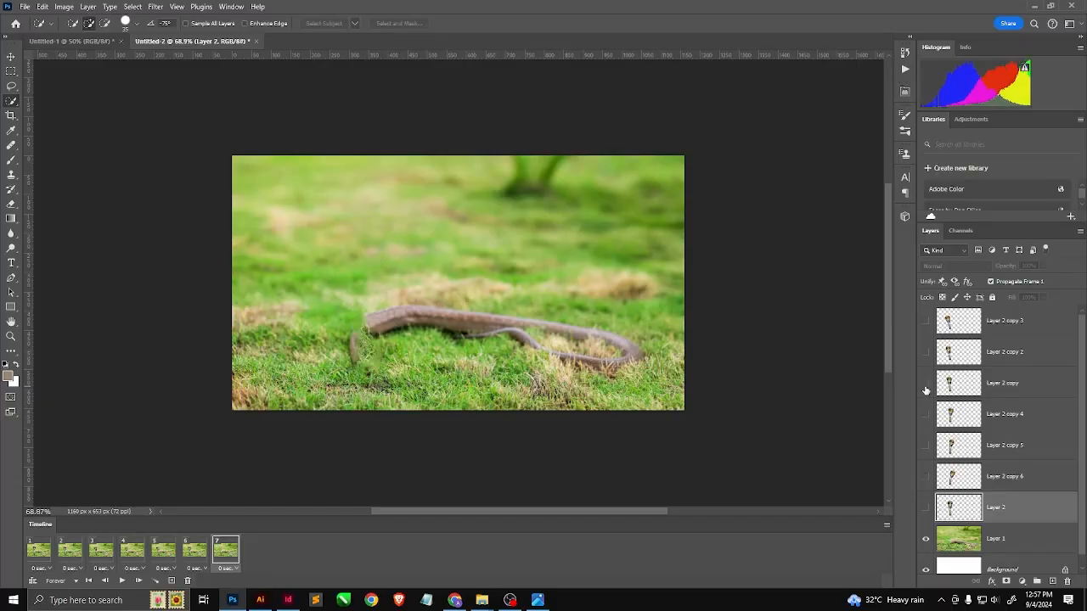
left_click(926, 509)
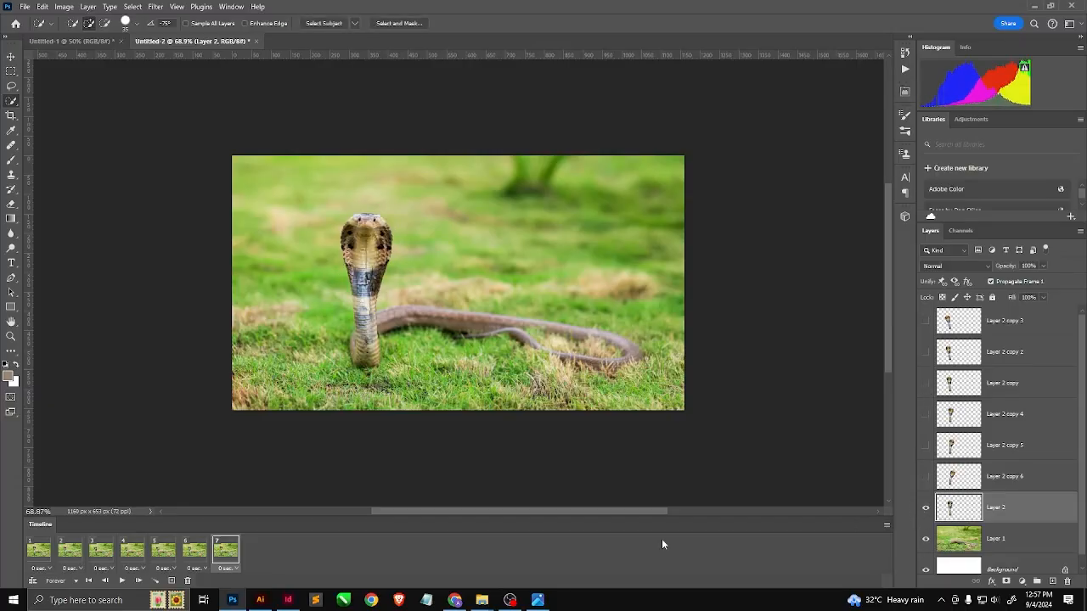
left_click(167, 581)
left_click(927, 508)
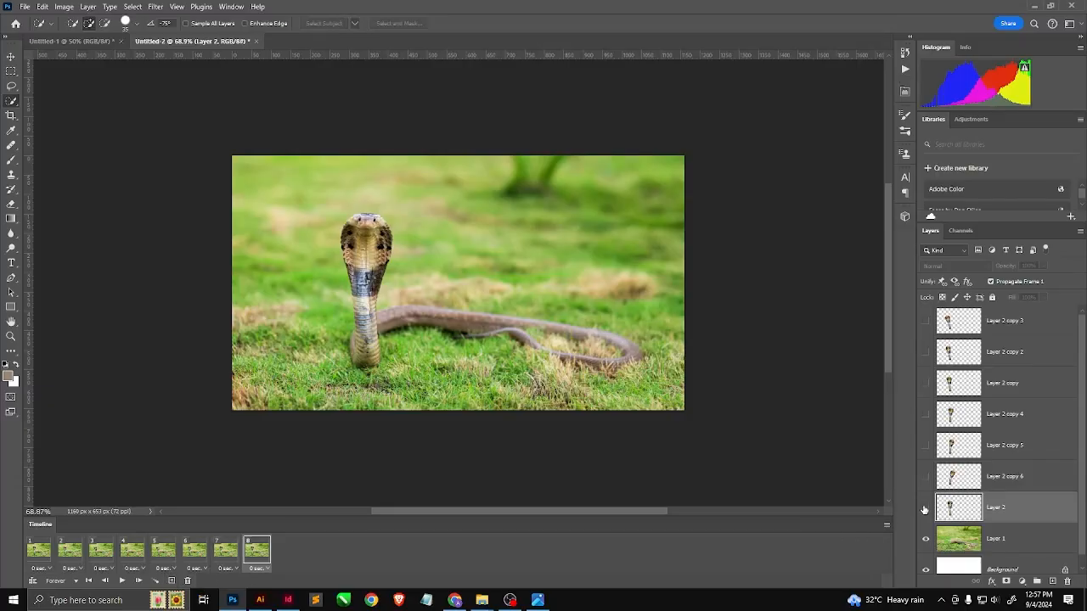
left_click(925, 416)
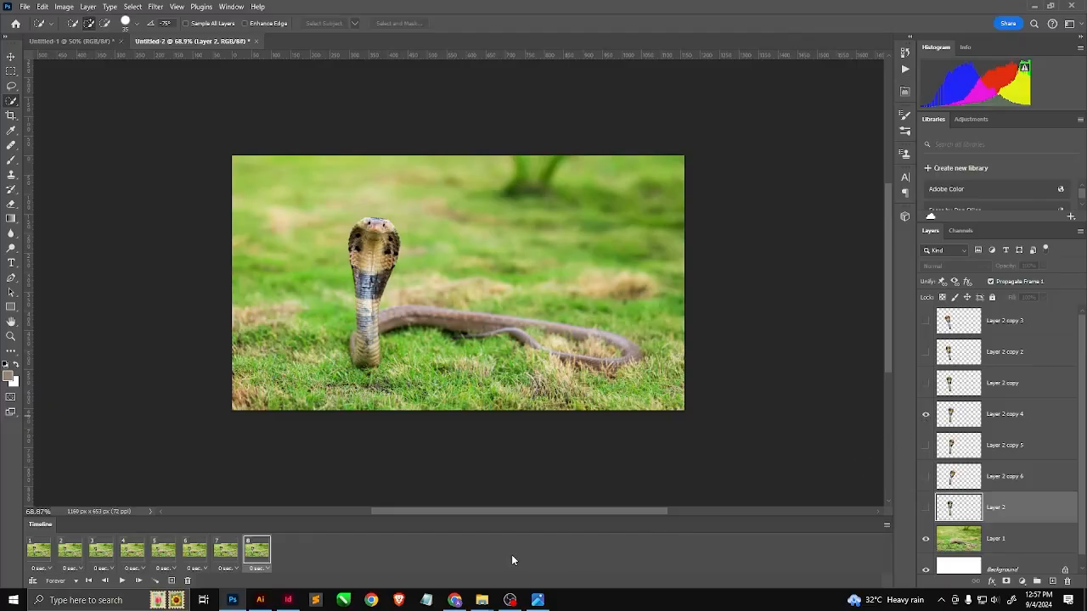
Add a ninth frame showing only the cobra on Layer 2 copy 5 and a tenth showing only the one on Layer 2 copy 6.
left_click(171, 582)
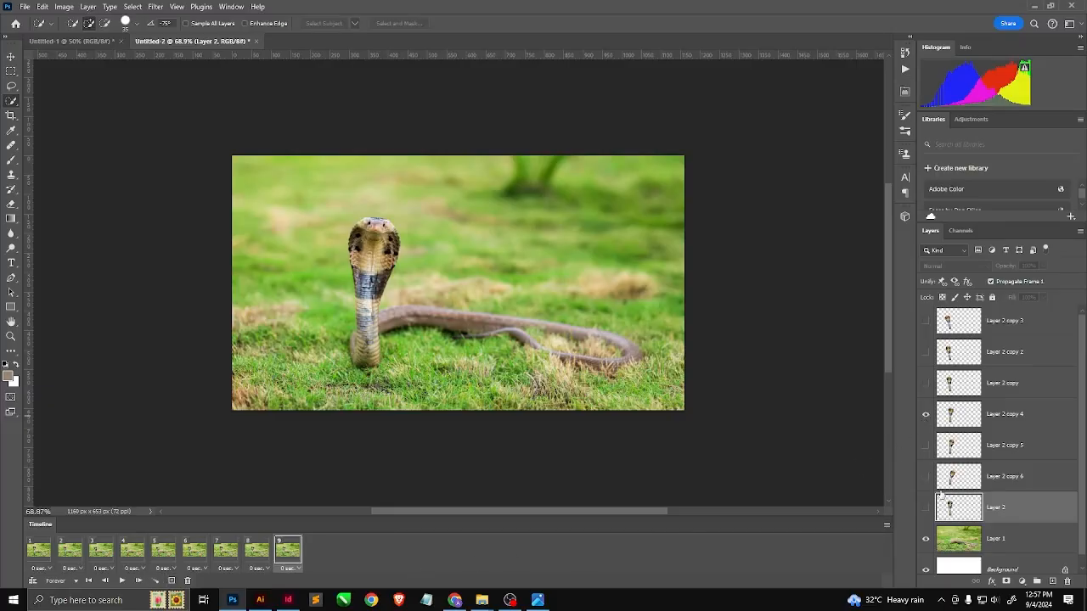
left_click(925, 445)
left_click(926, 414)
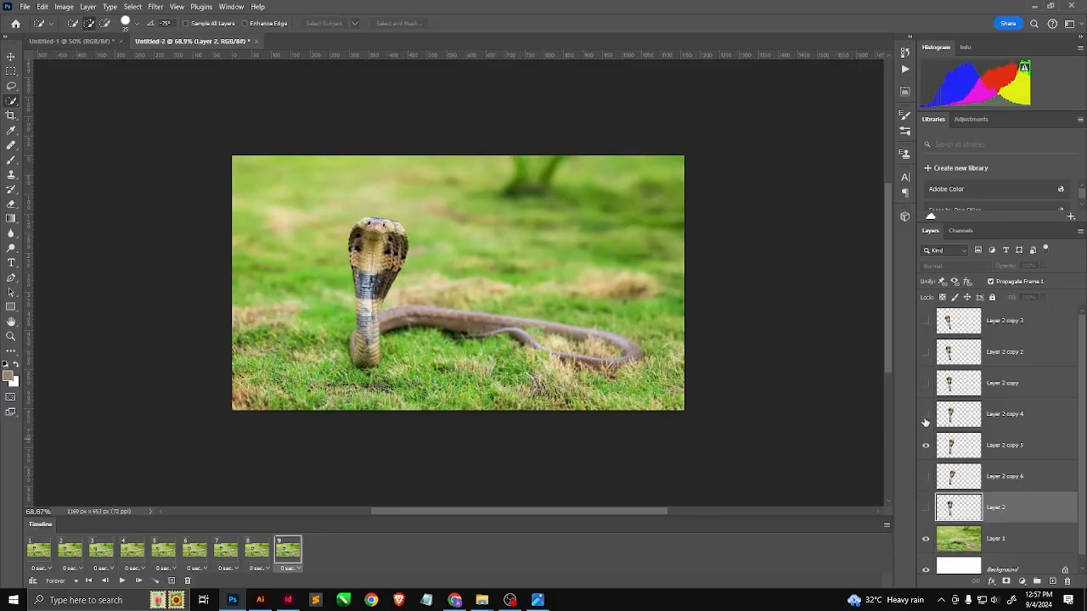
left_click(171, 583)
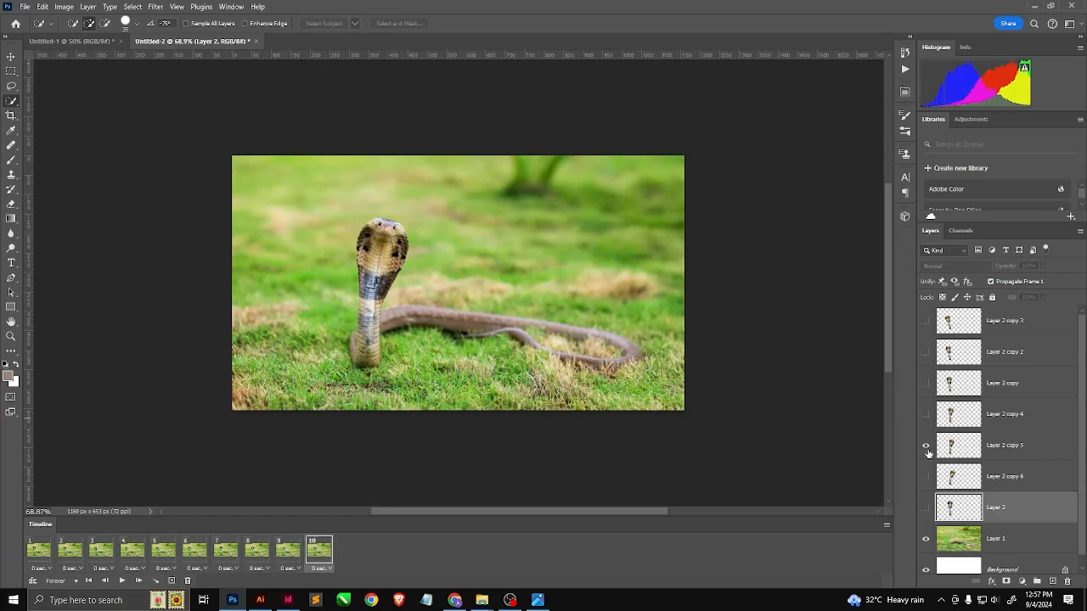
left_click(926, 477)
left_click(926, 446)
left_click(926, 446)
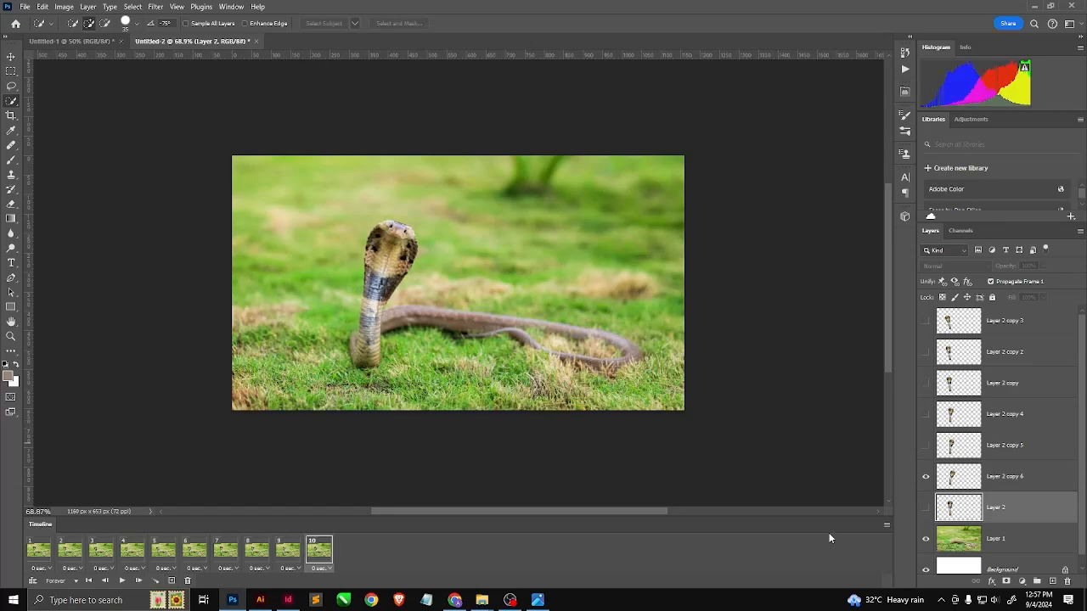
Add an eleventh frame showing only the cobra on Layer 2 copy 5 and a twelfth showing only the one on Layer 2 copy 4.
left_click(173, 581)
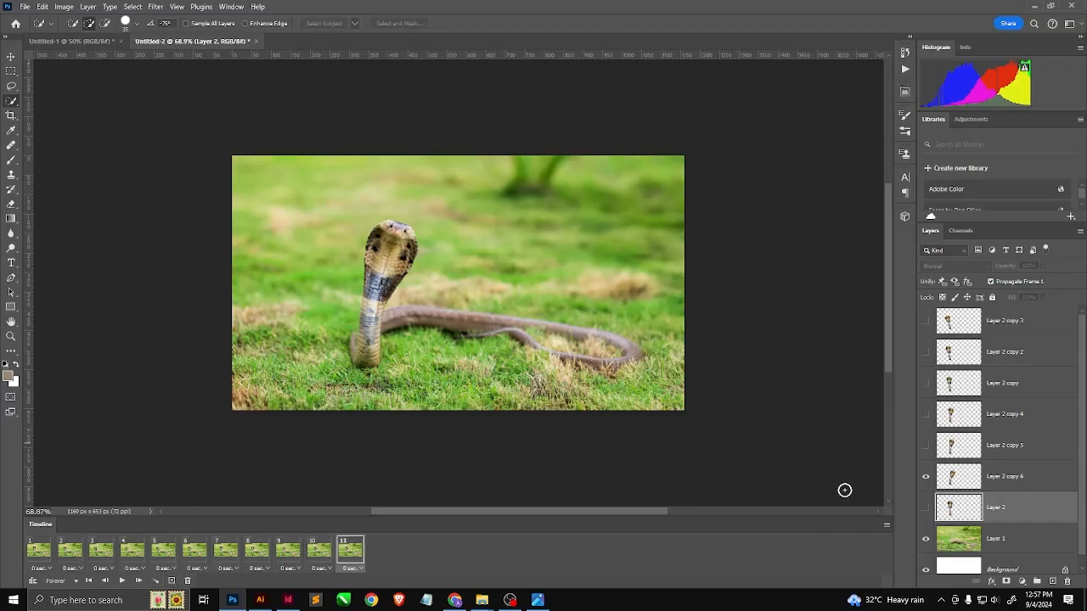
left_click(925, 446)
left_click(925, 477)
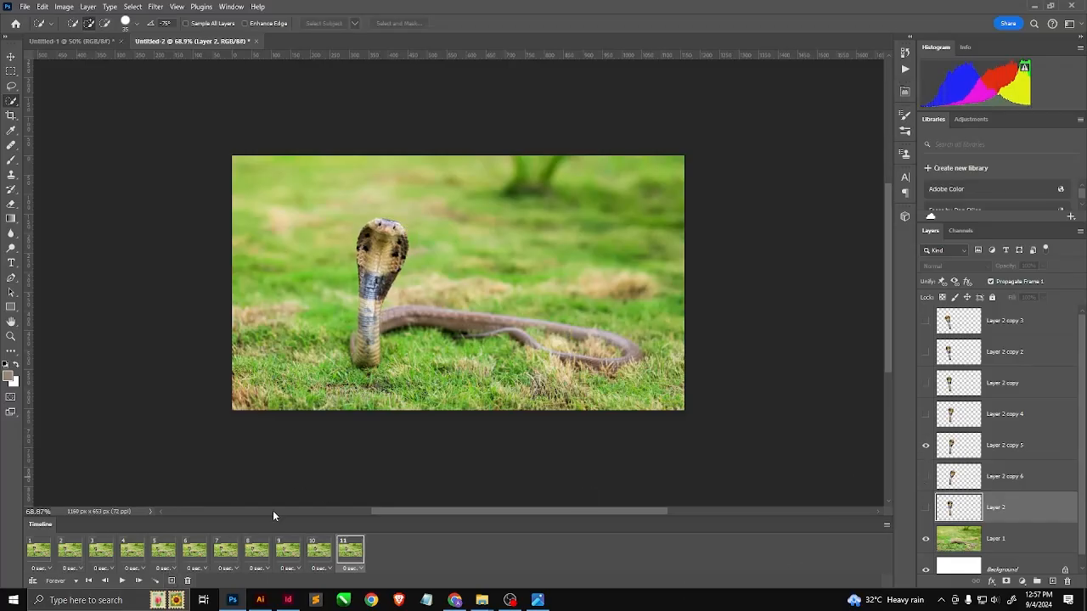
left_click(172, 581)
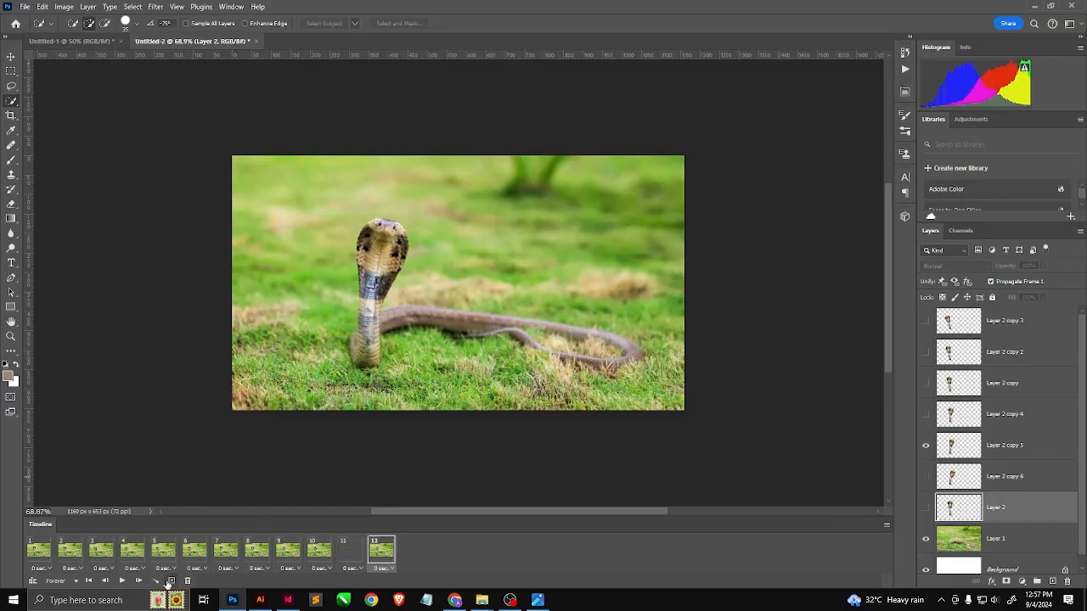
left_click(927, 415)
left_click(925, 447)
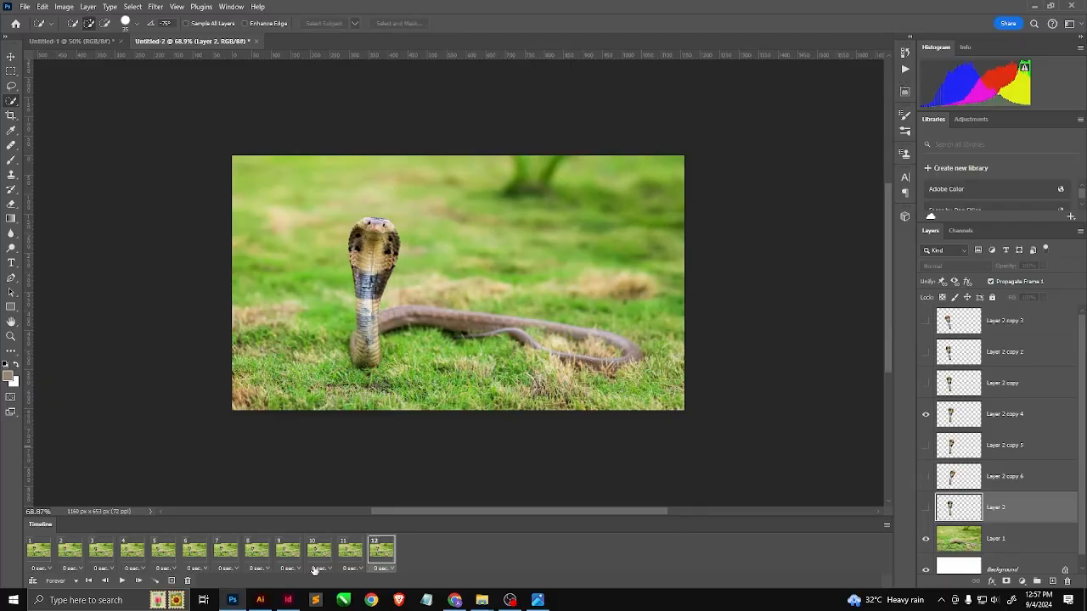
Add a thirteenth frame that shows the upright cobra on Layer 2 instead of Layer 2 copy 4.
left_click(170, 581)
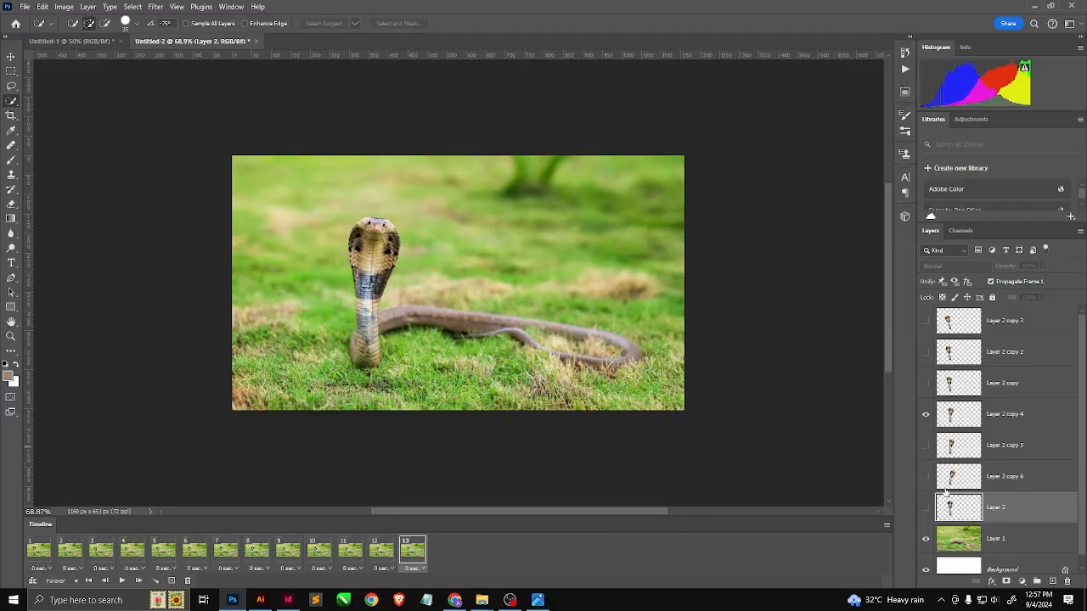
left_click(926, 414)
left_click(926, 507)
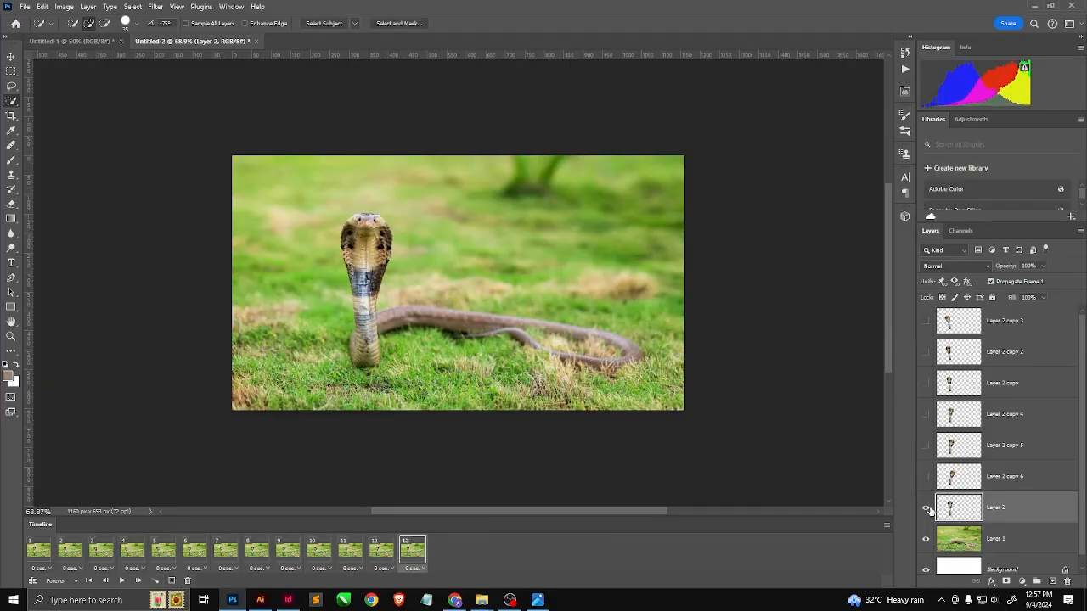
Compare the first and last frames of the animation and play it on the canvas.
left_click(42, 557)
left_click(415, 557)
left_click(123, 583)
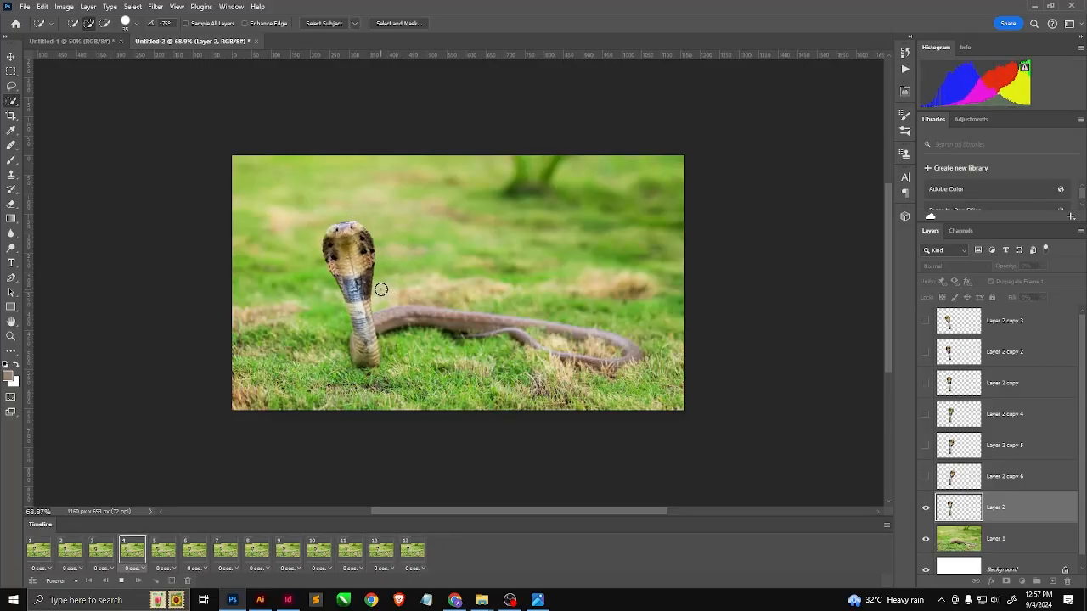
Set the delay of all 13 frames to 0.1 seconds and play the animation to check its speed.
left_click(407, 550)
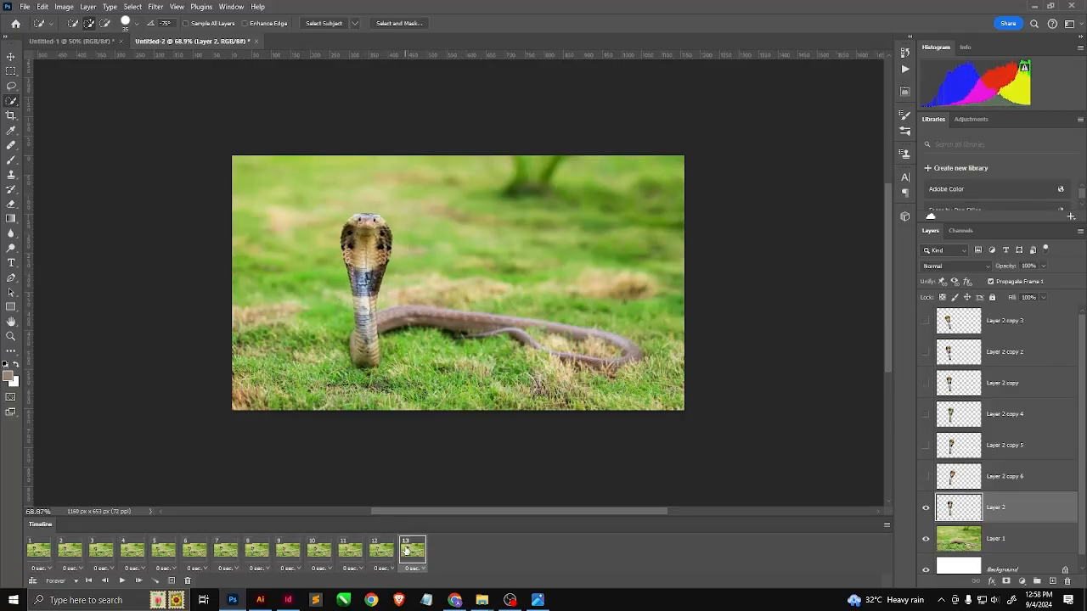
left_click(39, 551, "shift")
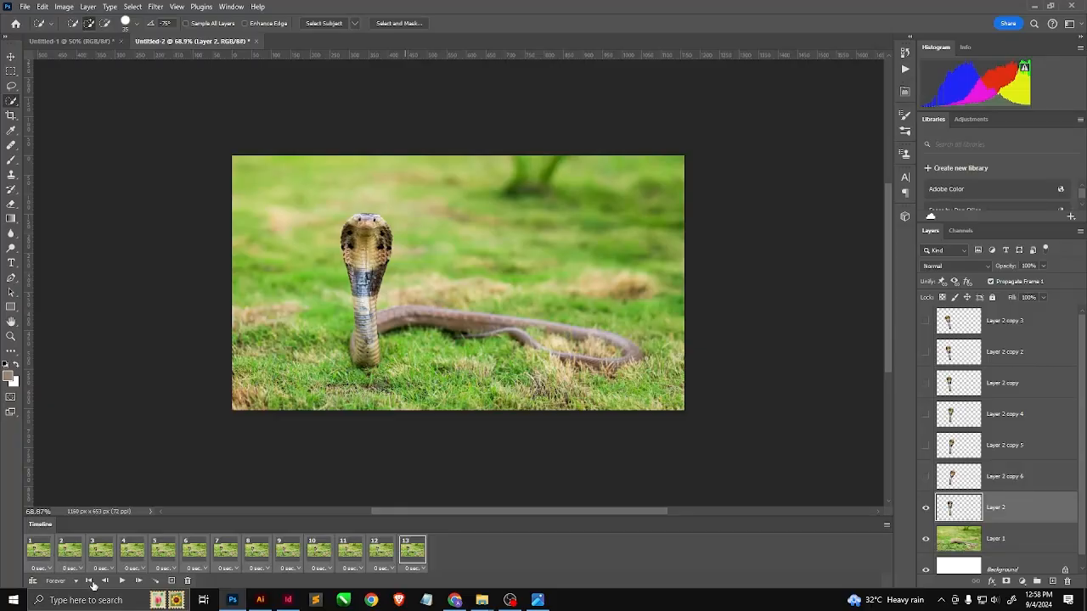
left_click(40, 568)
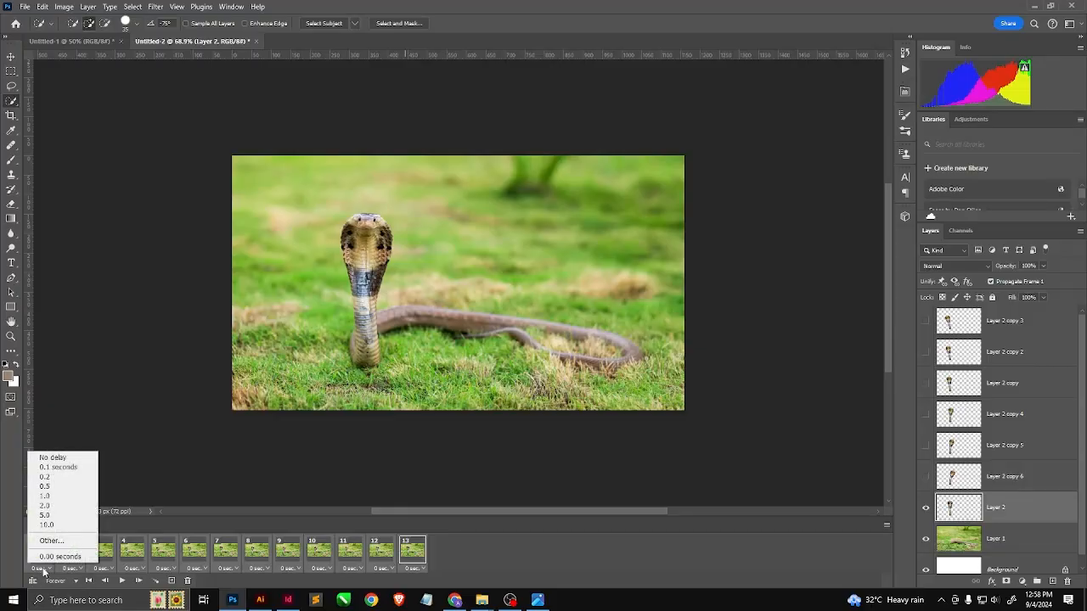
left_click(58, 467)
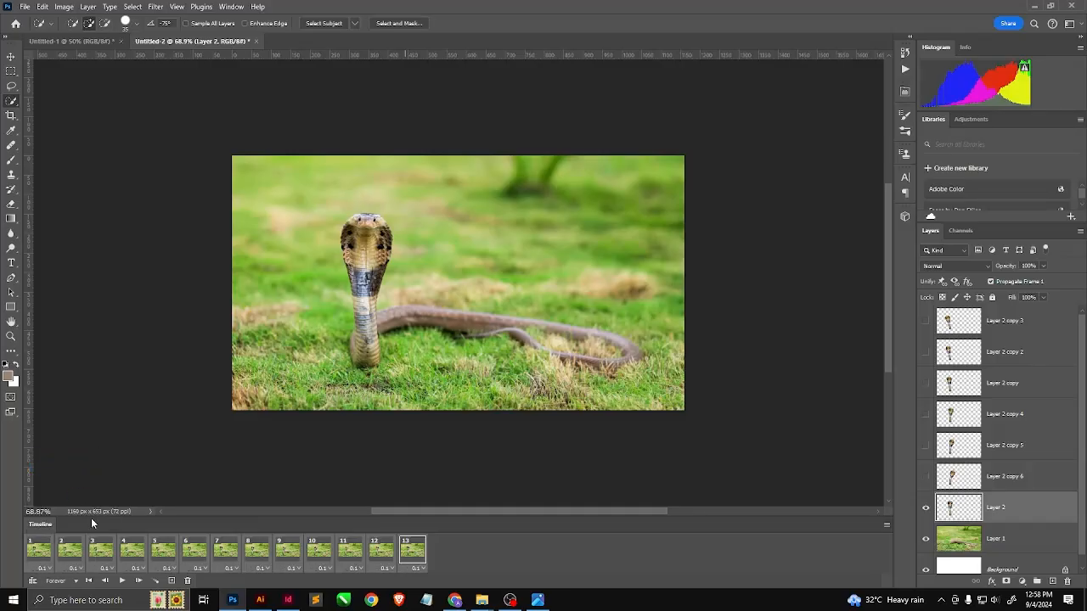
left_click(122, 581)
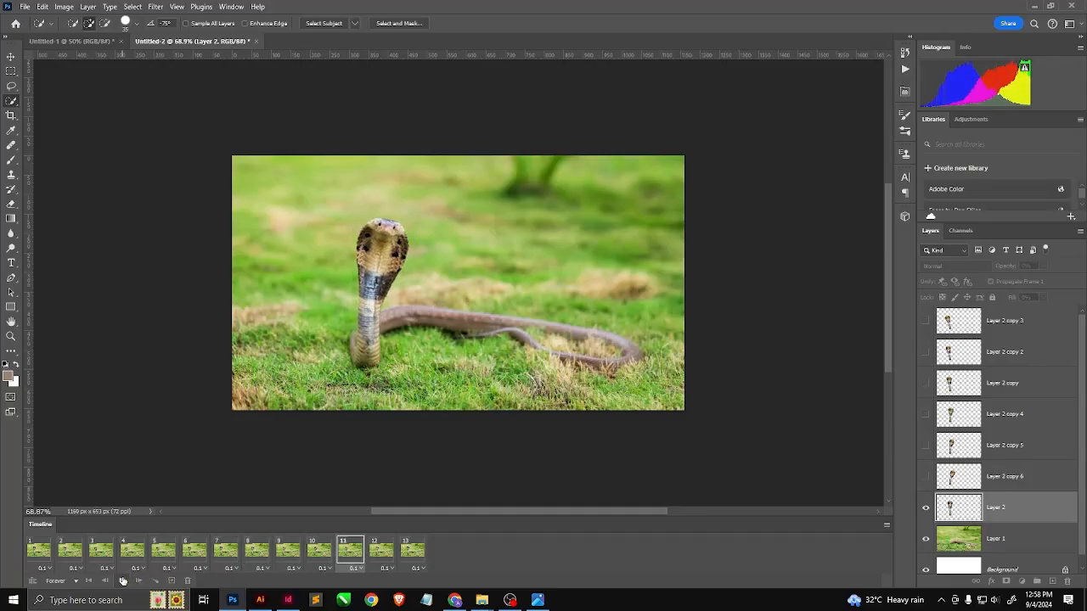
left_click(123, 581)
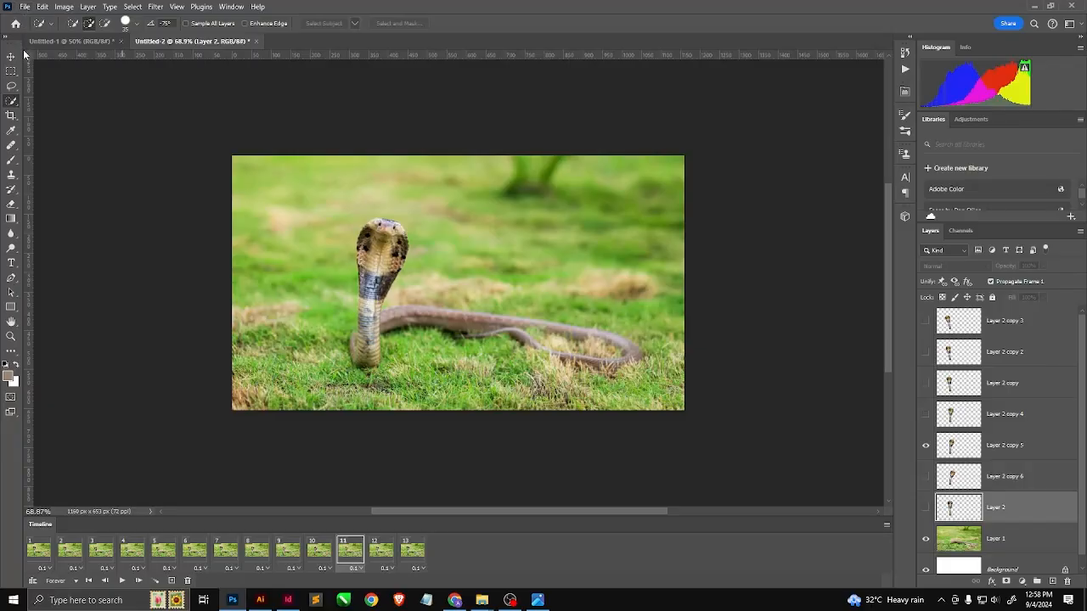
Open the animation in Save for Web (Legacy), set the export format to GIF and play the preview.
left_click(25, 7)
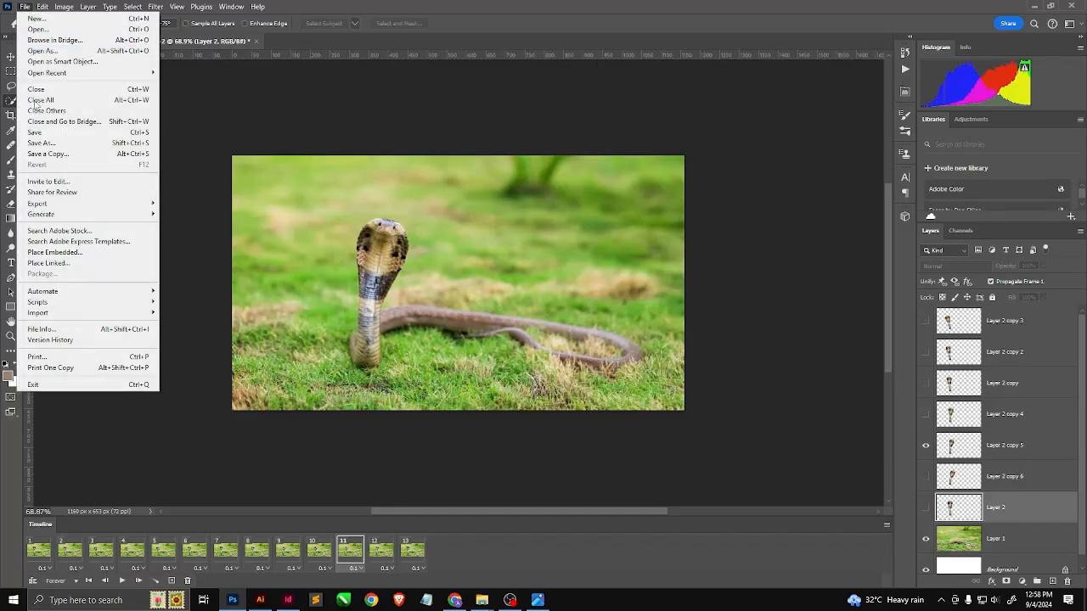
mouse_move(52, 217)
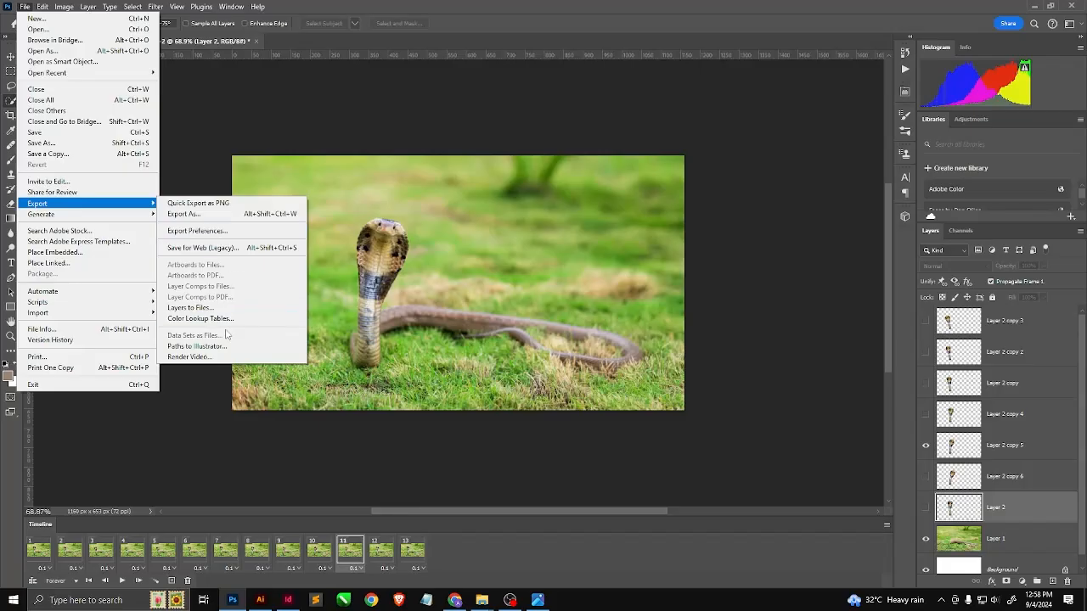
left_click(212, 251)
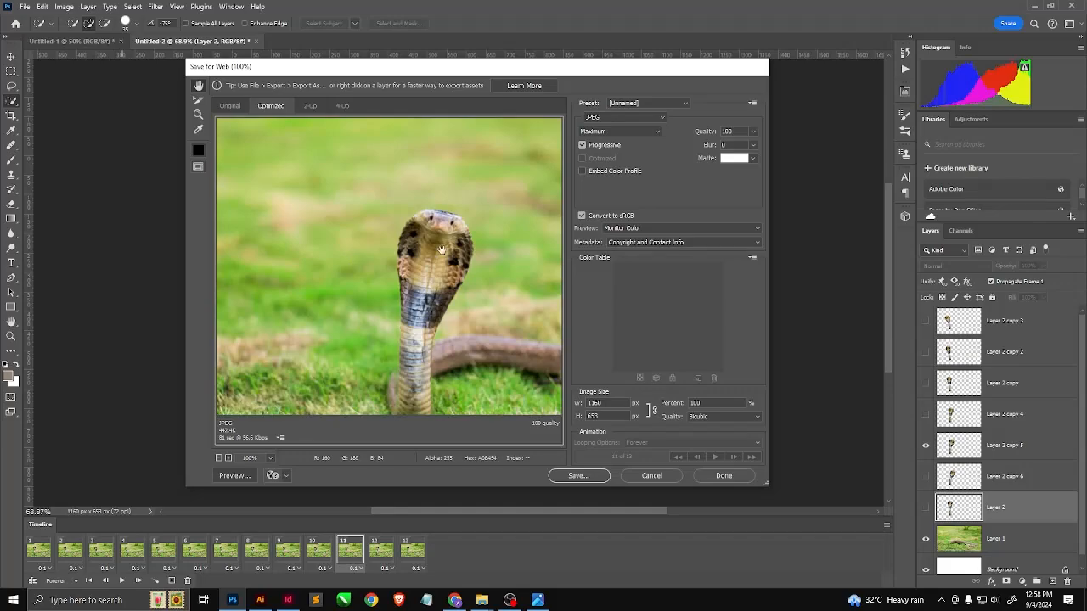
left_click(620, 117)
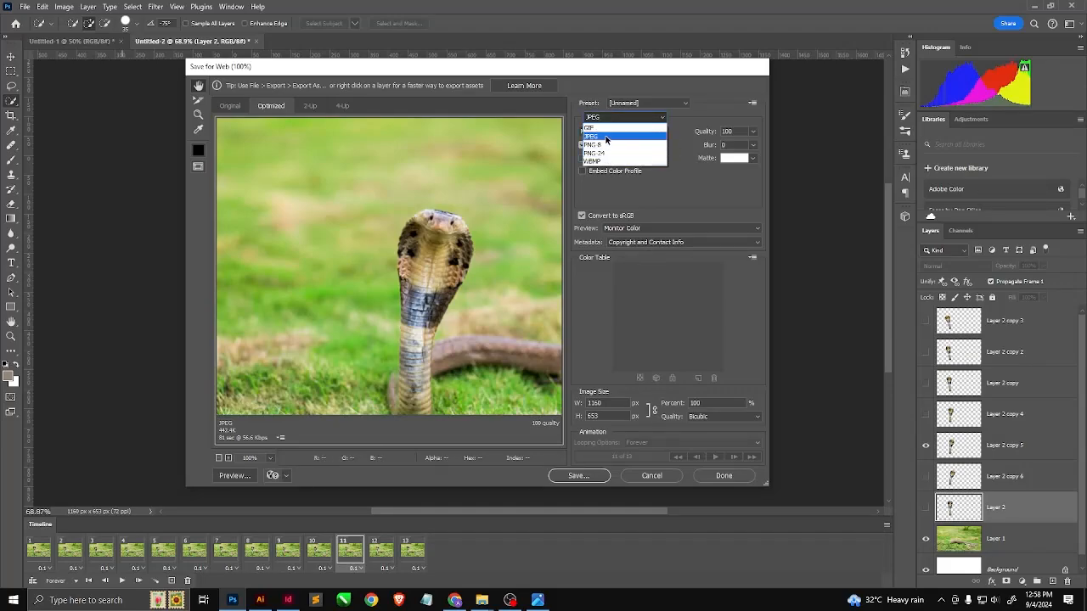
left_click(600, 127)
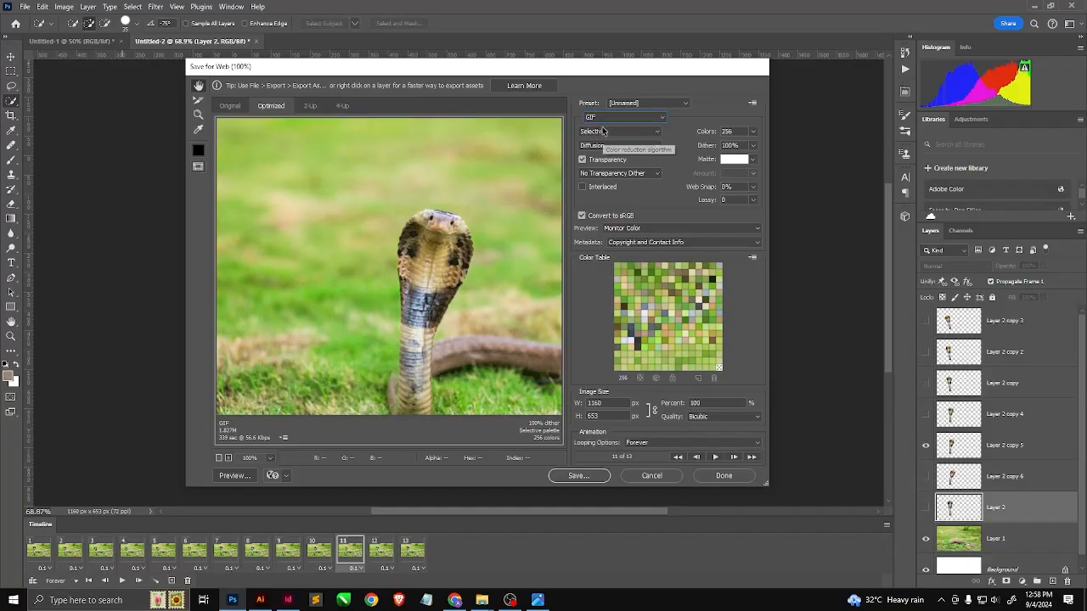
left_click(716, 456)
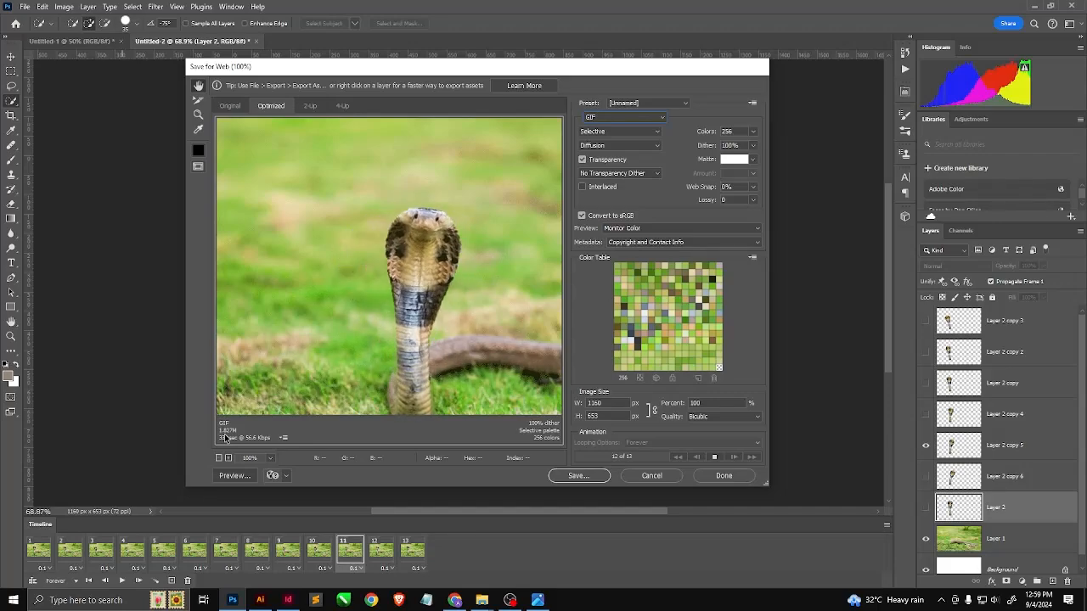
Set the export width to 500 px, turn on Interlaced for the GIF and play the animation preview.
left_click_drag(603, 405, 583, 403)
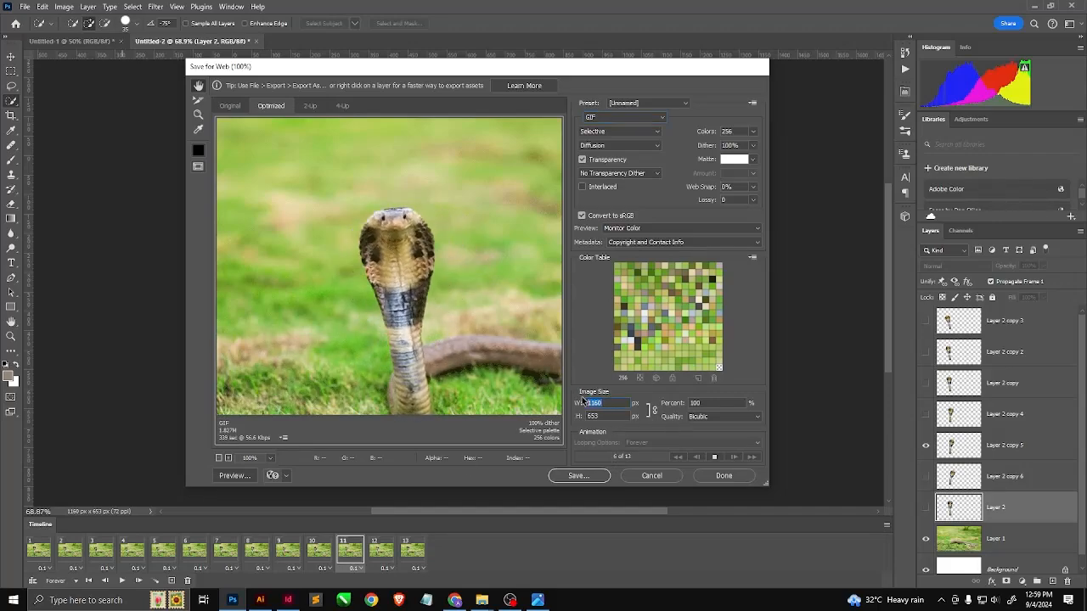
type("500")
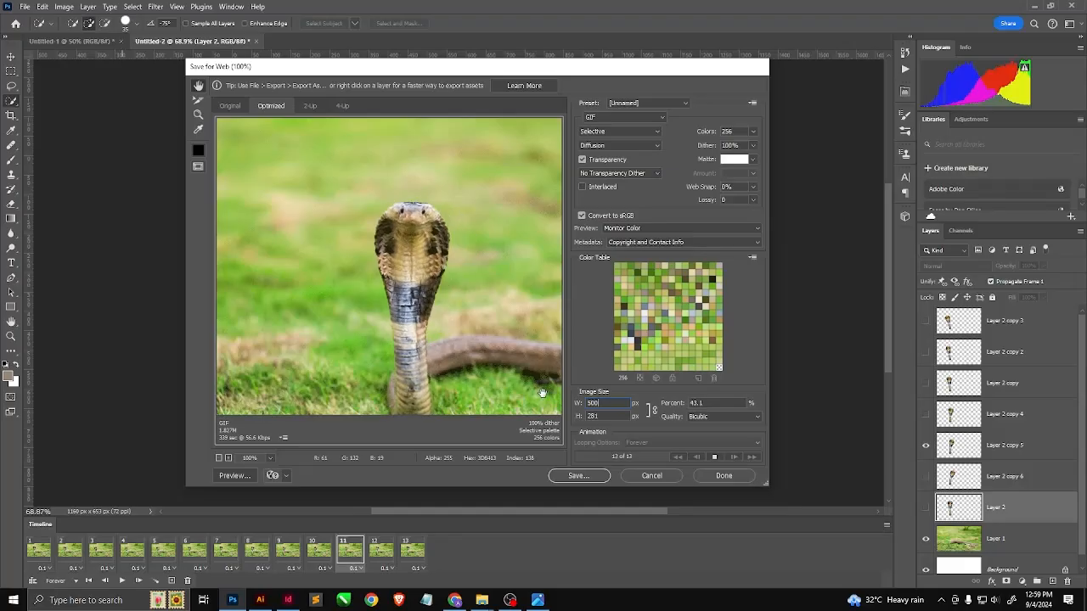
key("Tab")
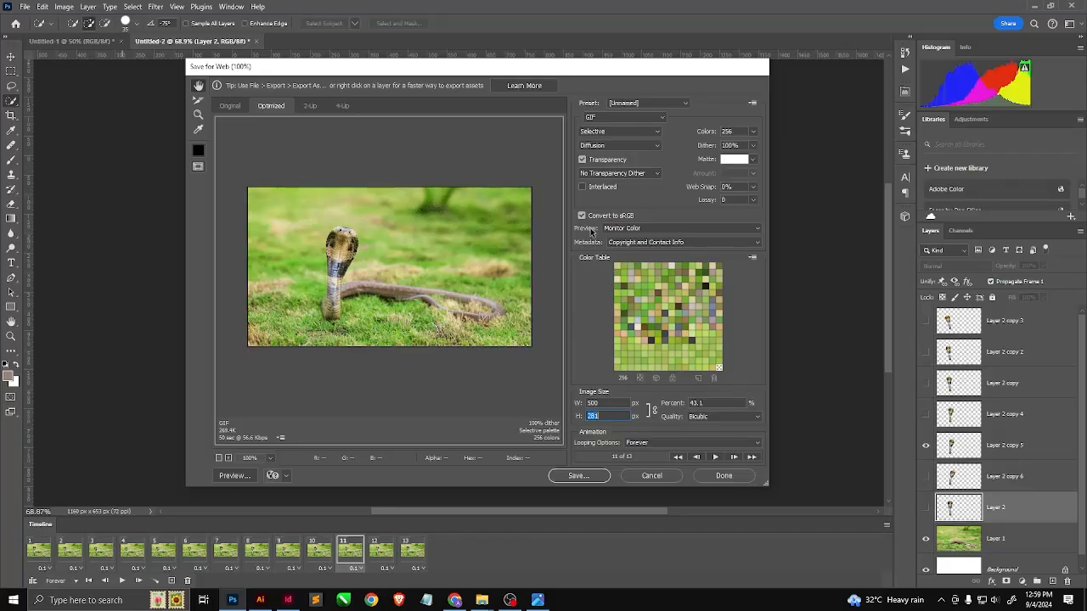
left_click(583, 186)
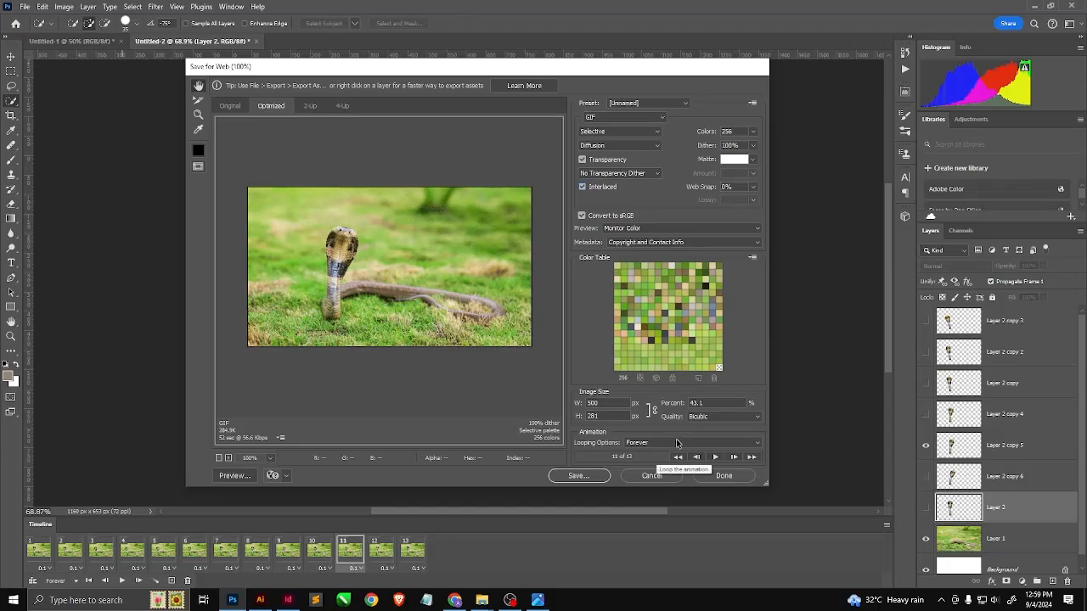
left_click(714, 458)
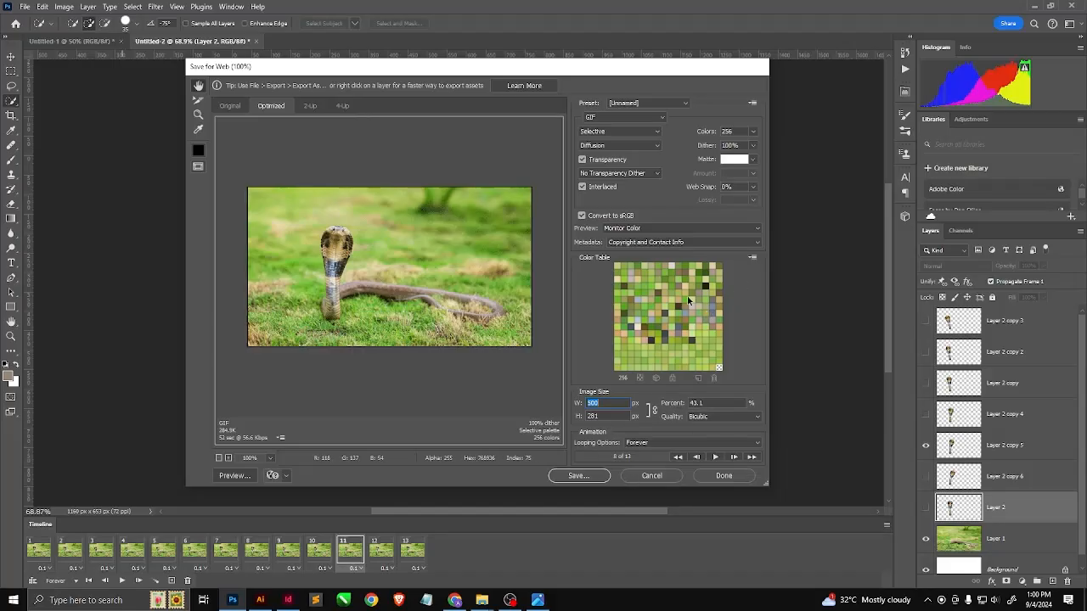
Save the optimized animation to the Desktop as snake in the Images Only format.
left_click(567, 478)
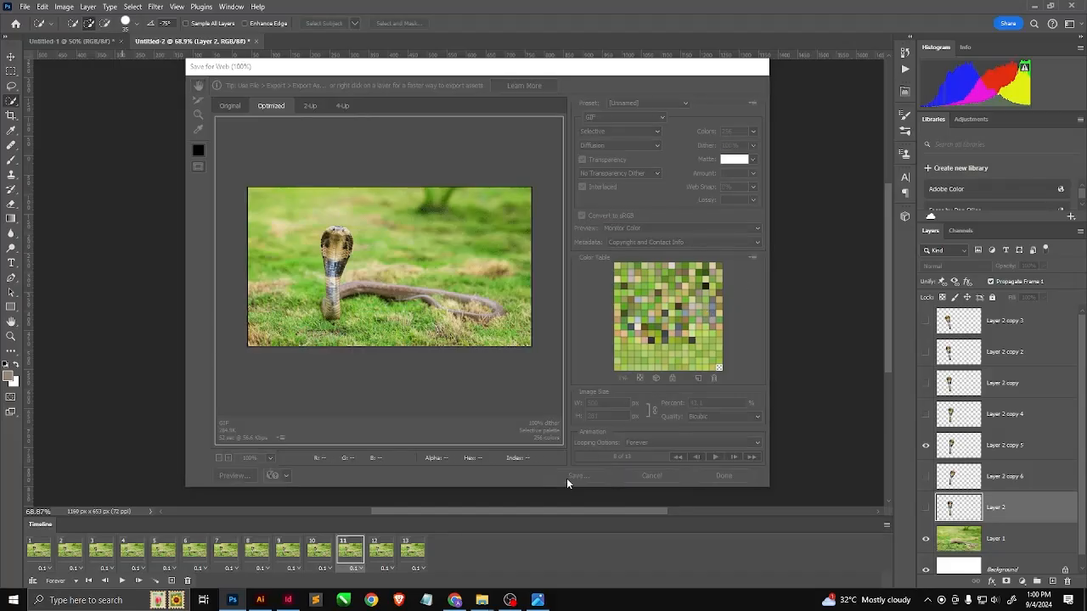
left_click(218, 163)
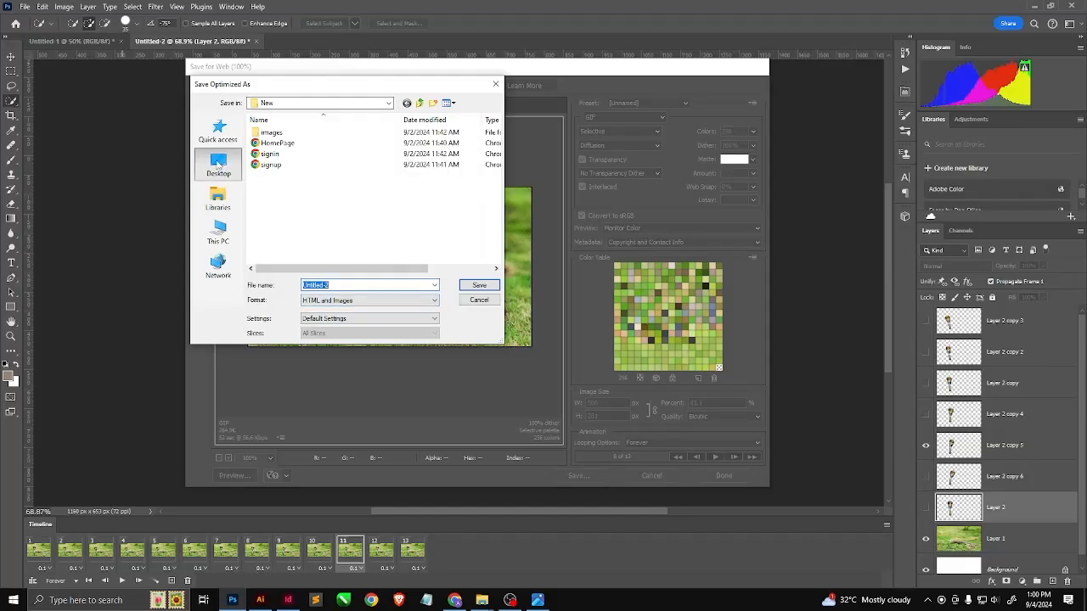
left_click(358, 304)
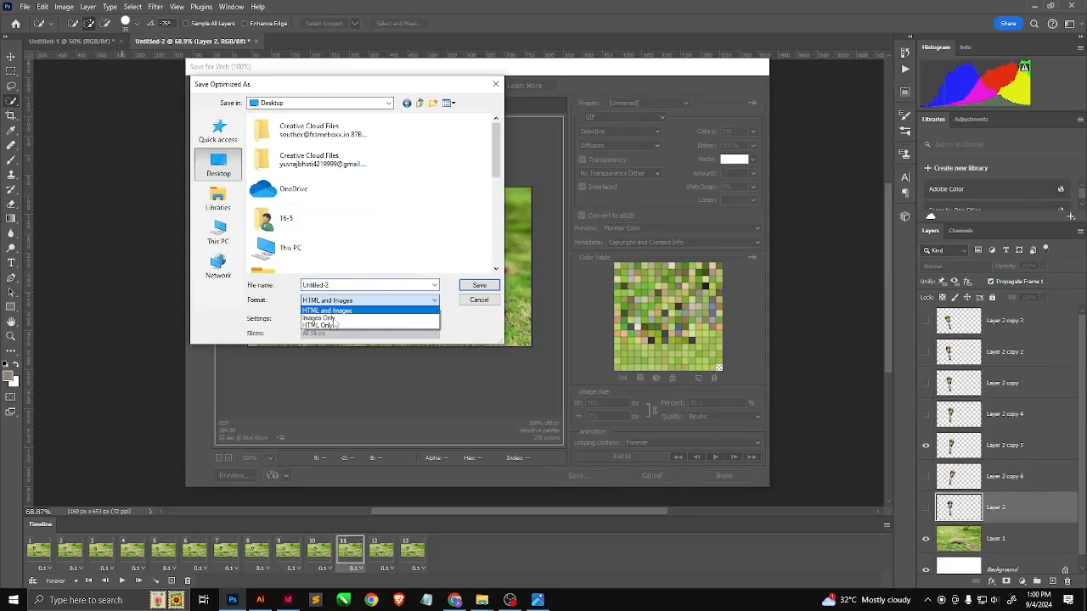
left_click(325, 319)
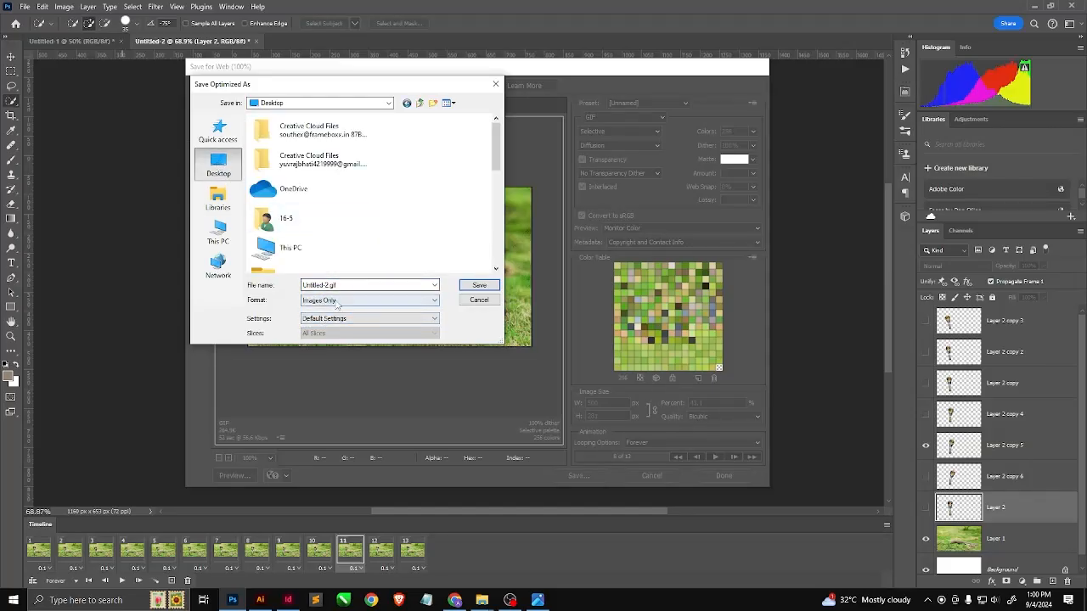
left_click_drag(350, 285, 241, 287)
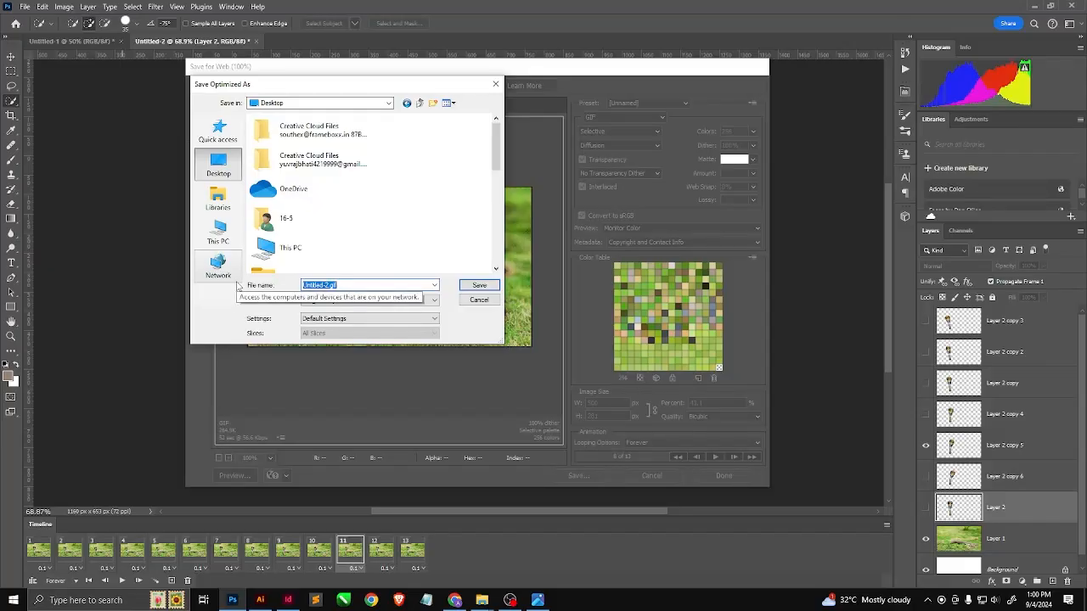
type("shake")
left_click(476, 289)
Open the exported snake GIF from the desktop to check its looping playback in the browser, and close its tab.
left_click(1085, 603)
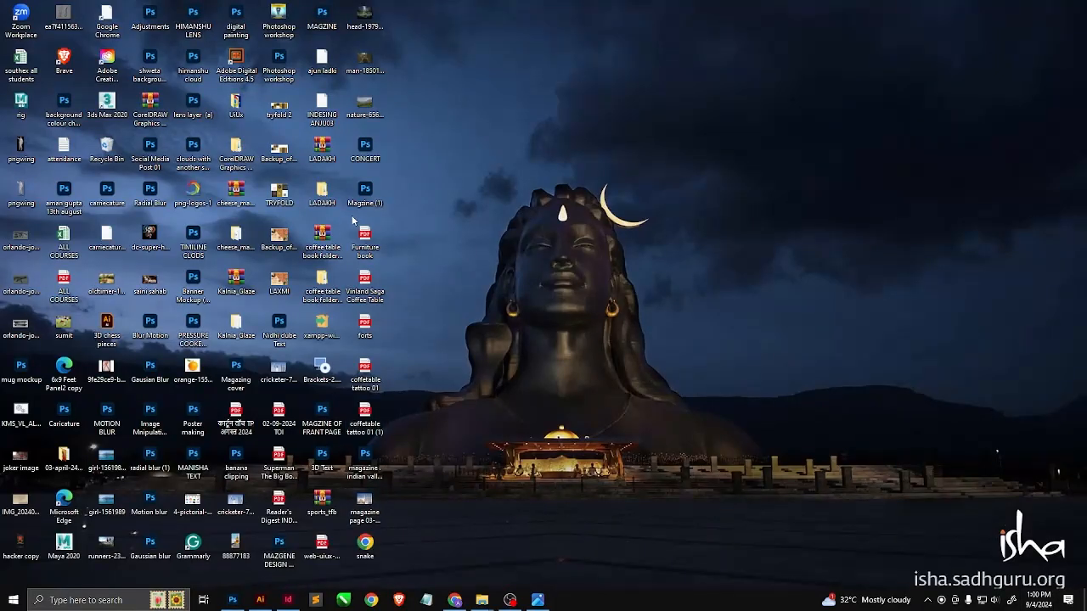
double_click(364, 548)
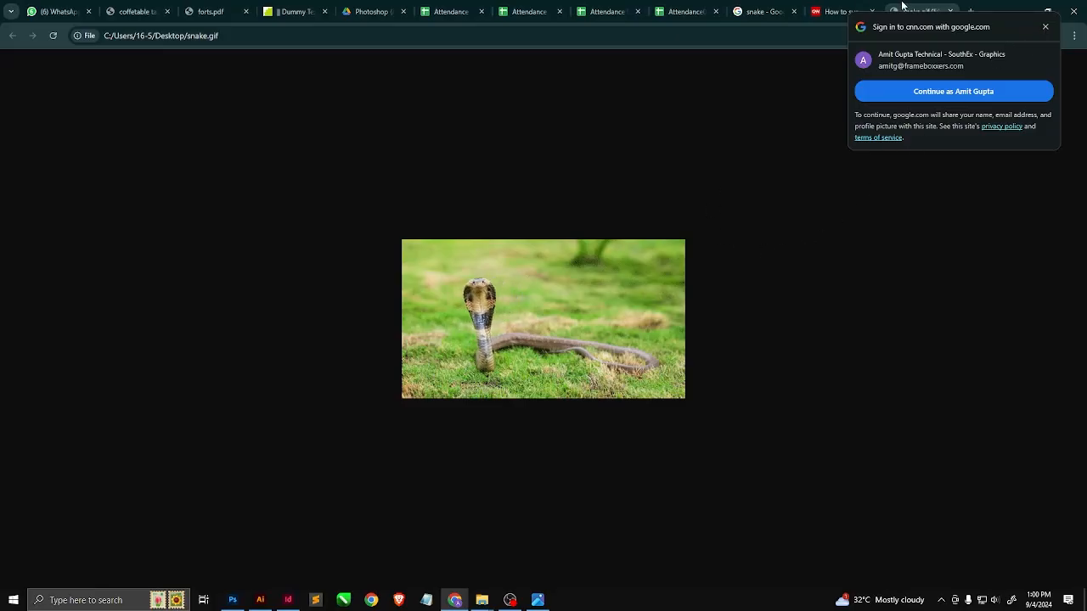
key("ctrl+w")
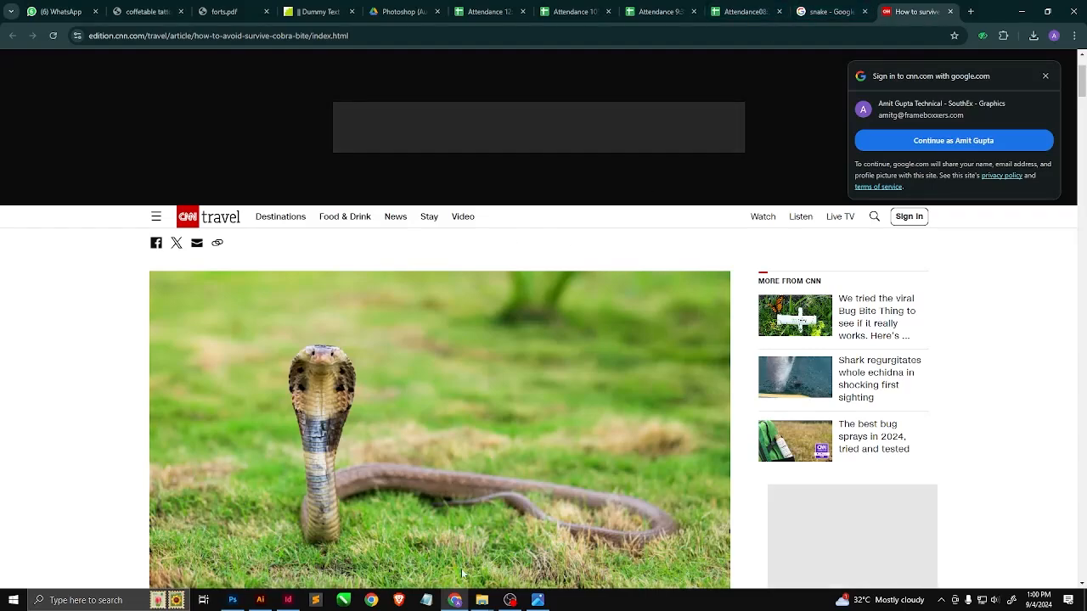
Switch to File Explorer and search This PC for *.mp4 files.
key("super")
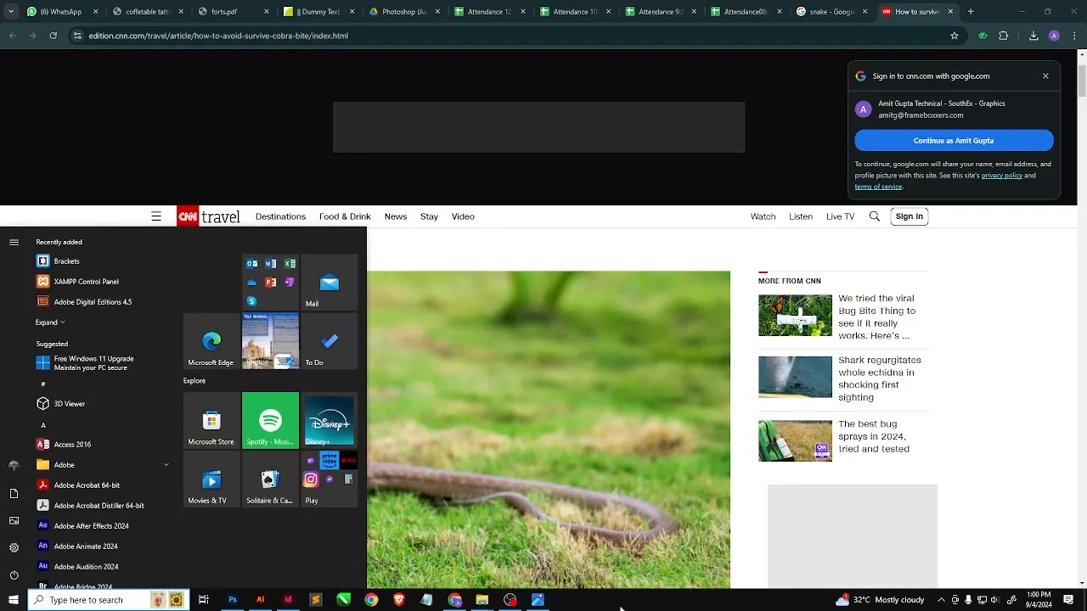
left_click(13, 599)
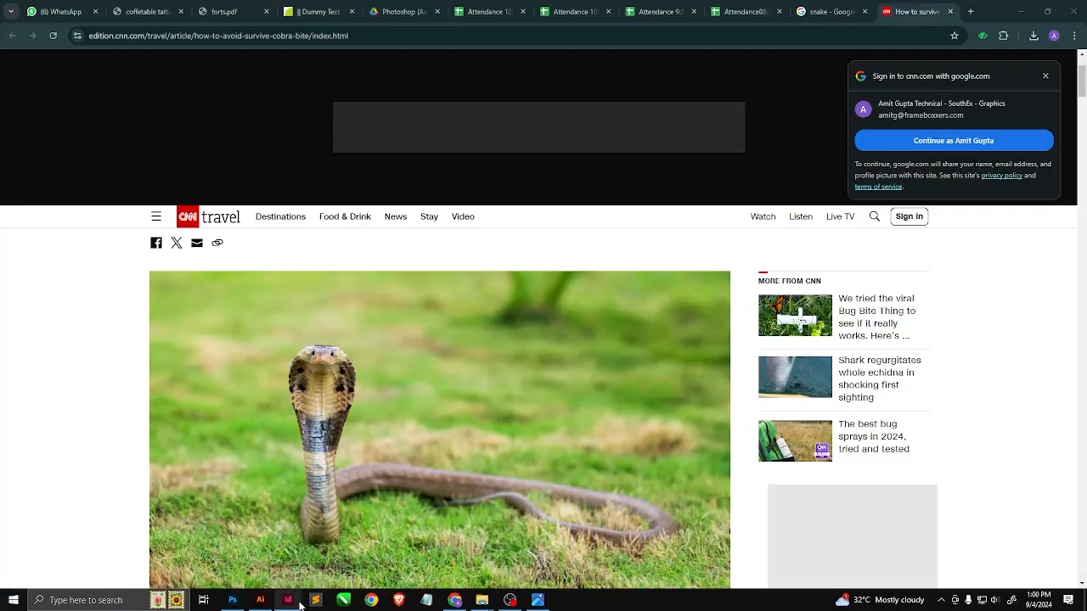
mouse_move(481, 600)
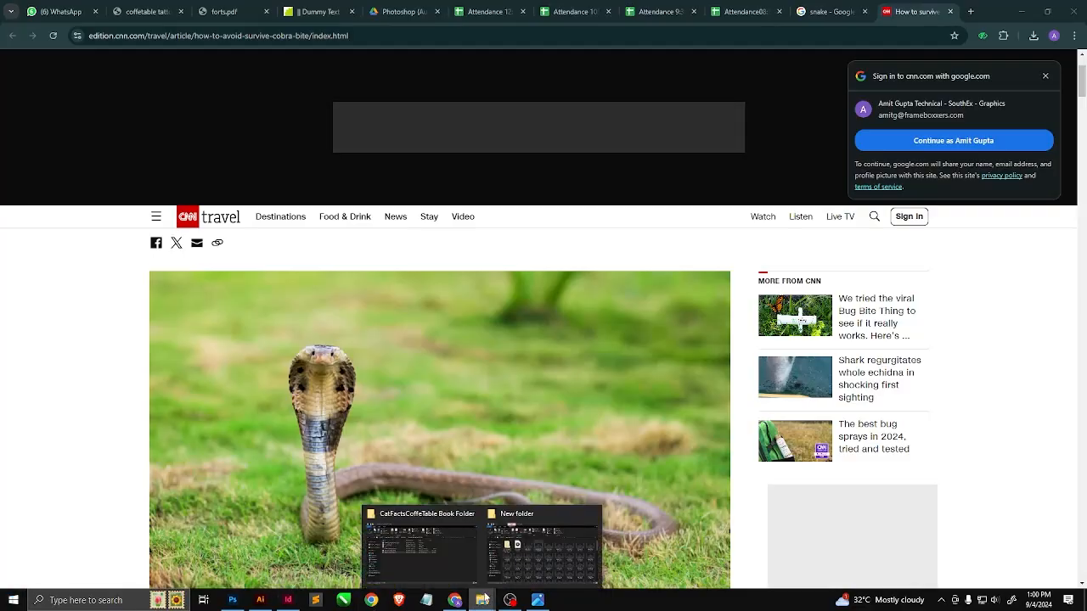
left_click(443, 544)
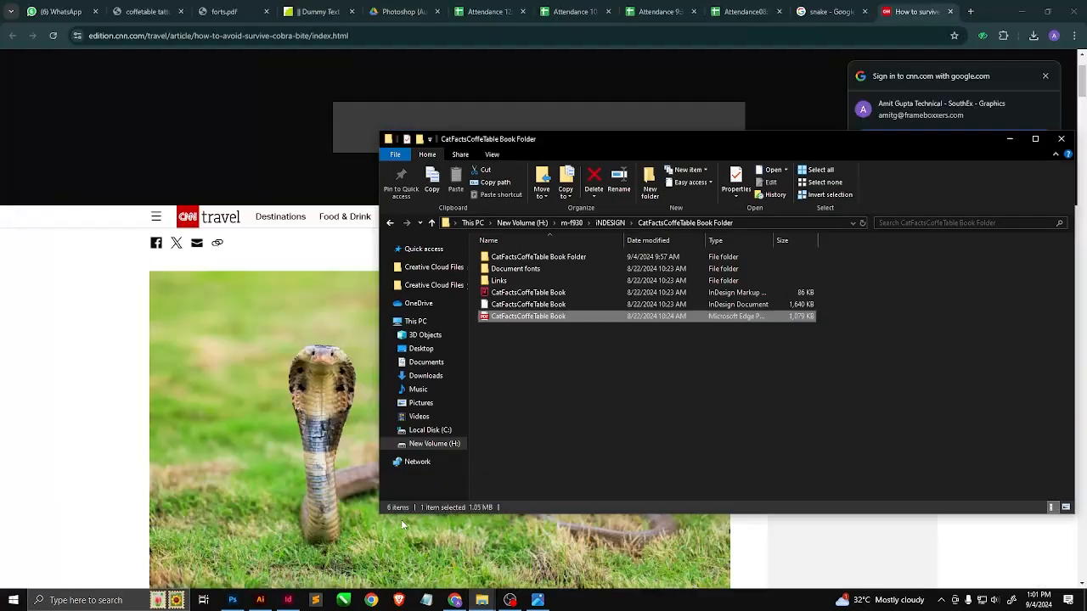
left_click(416, 322)
left_click(948, 222)
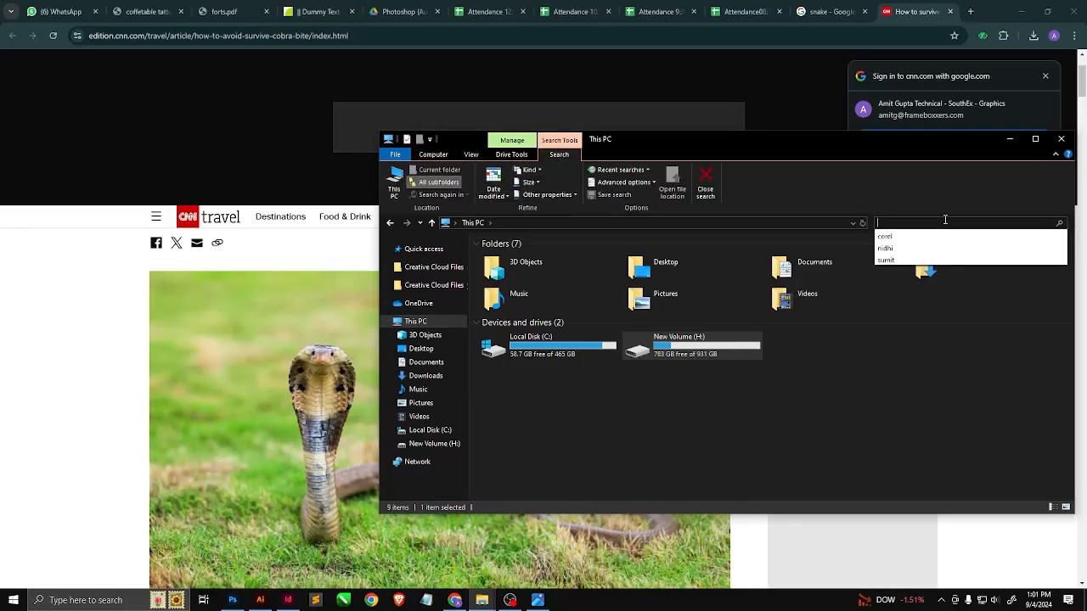
type("*.m")
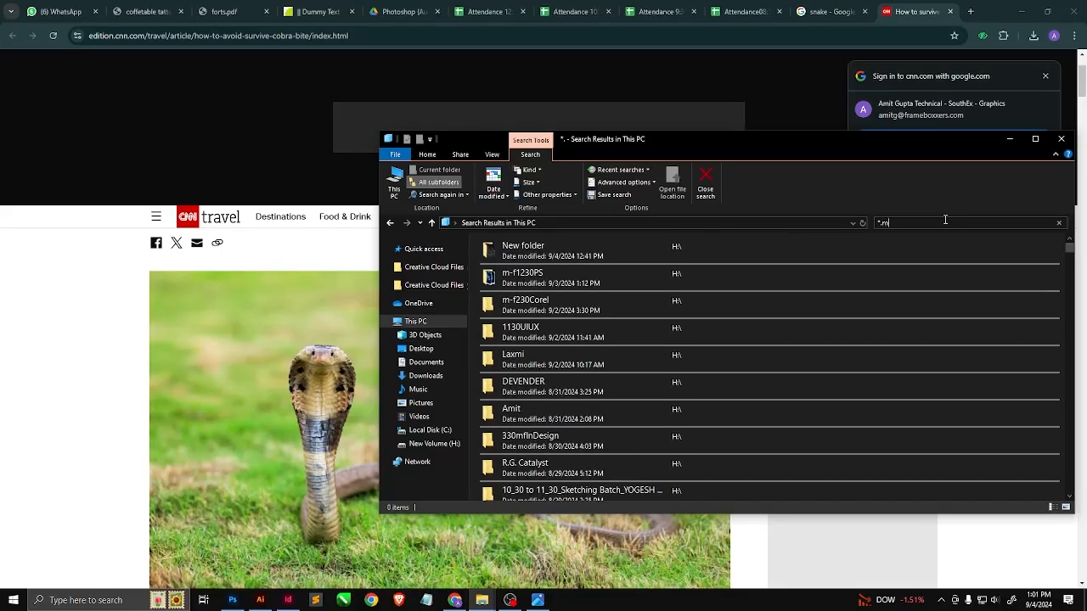
type("p4")
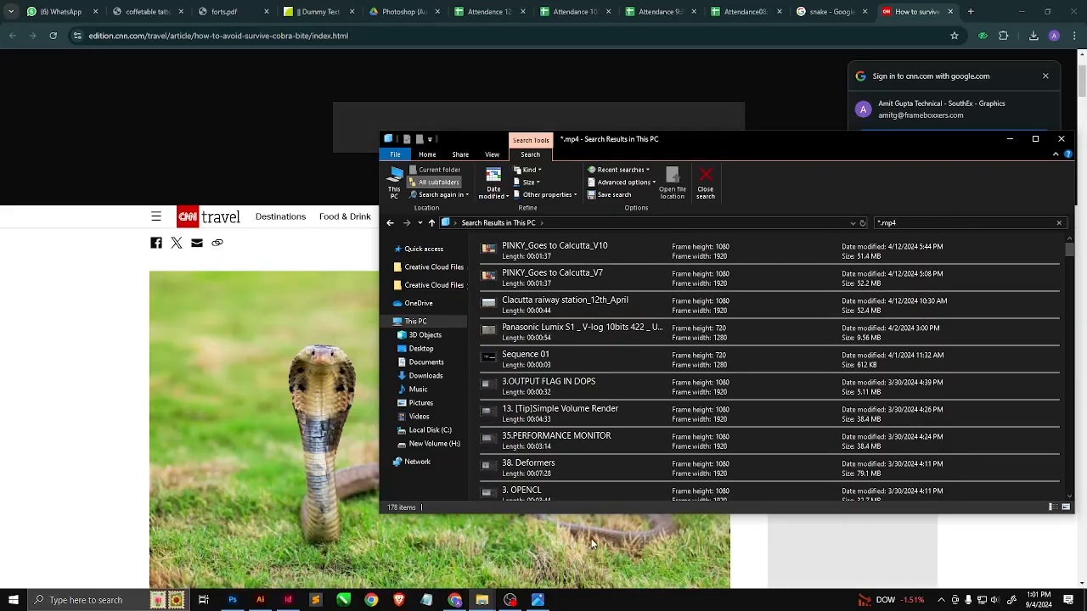
Preview the videos PINKY_Goes to Calcutta_V10 and Clacutta raiway station_12th_April in the media player, closing each one.
double_click(532, 255)
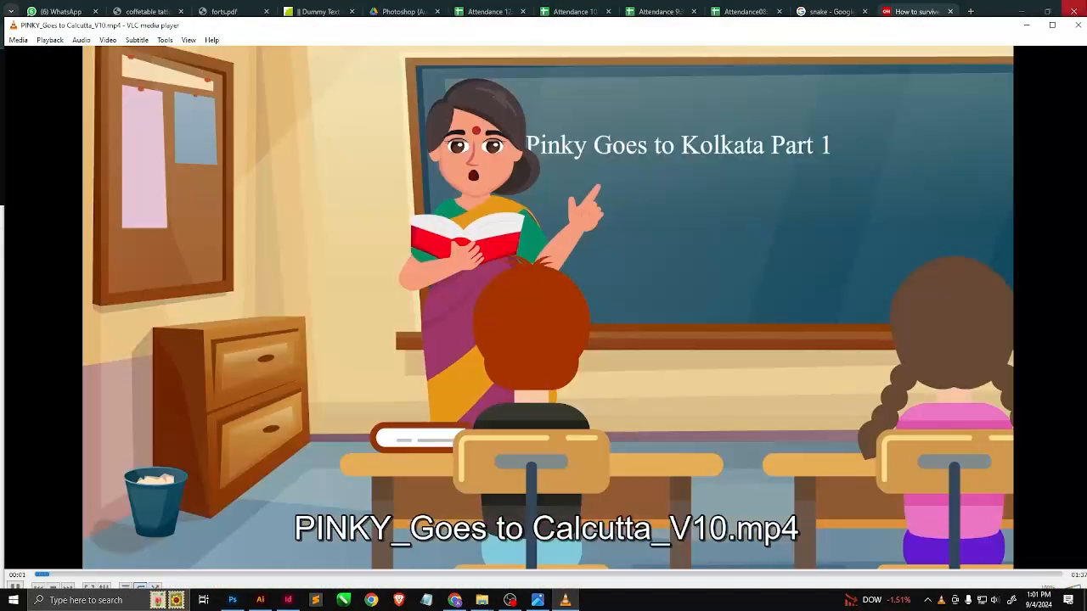
left_click(1078, 9)
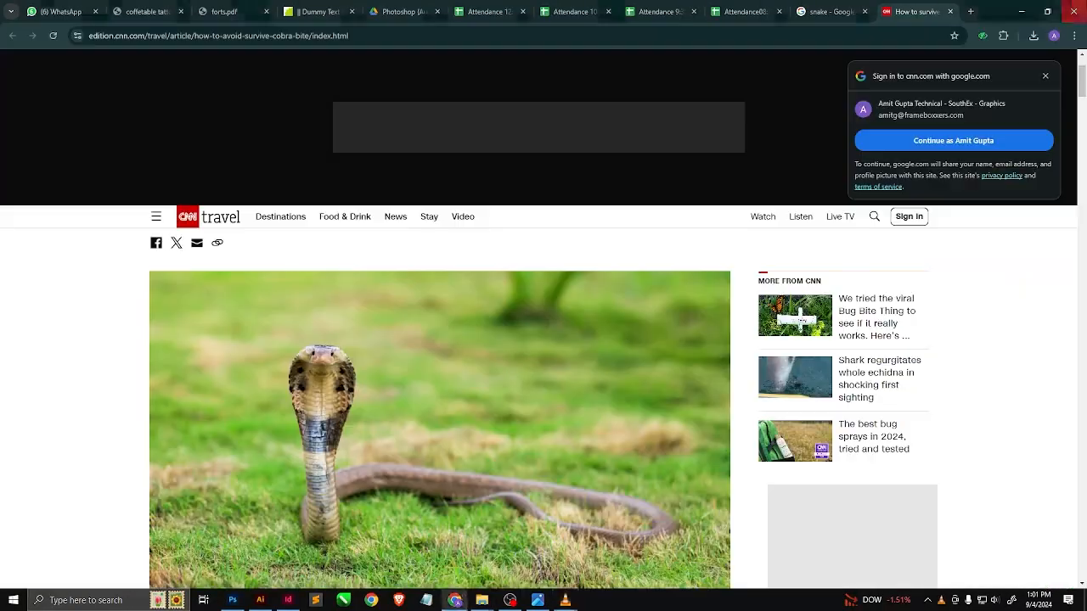
key("alt+Tab")
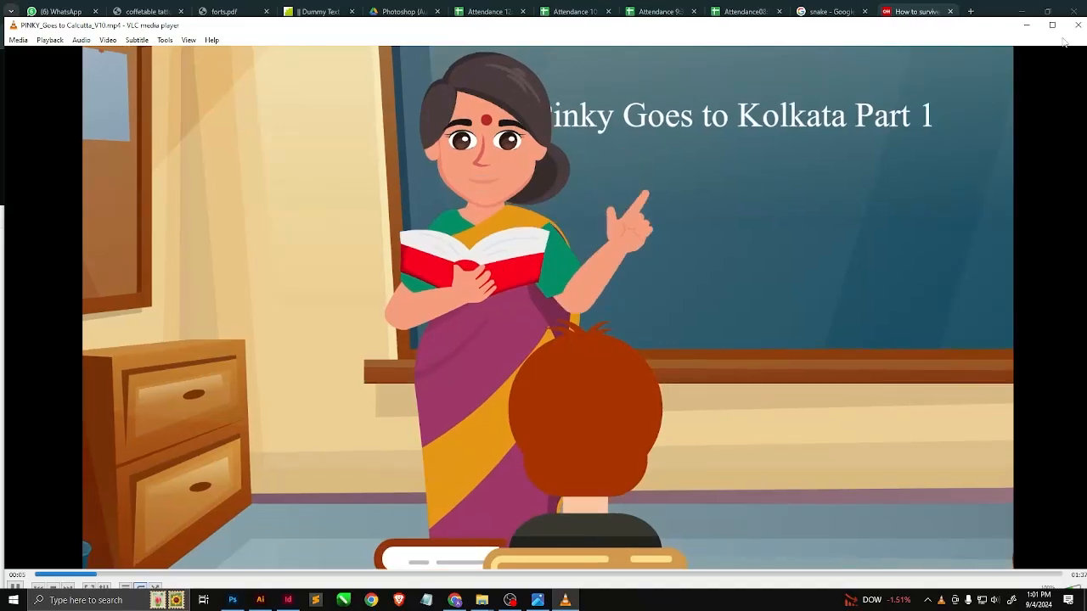
left_click(1078, 25)
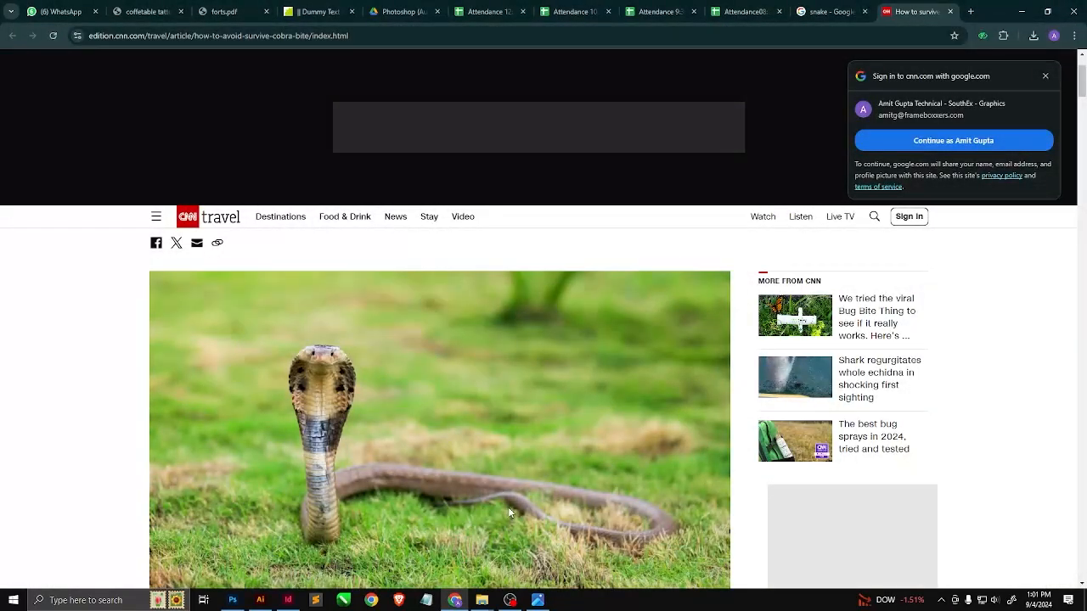
key("alt+Tab")
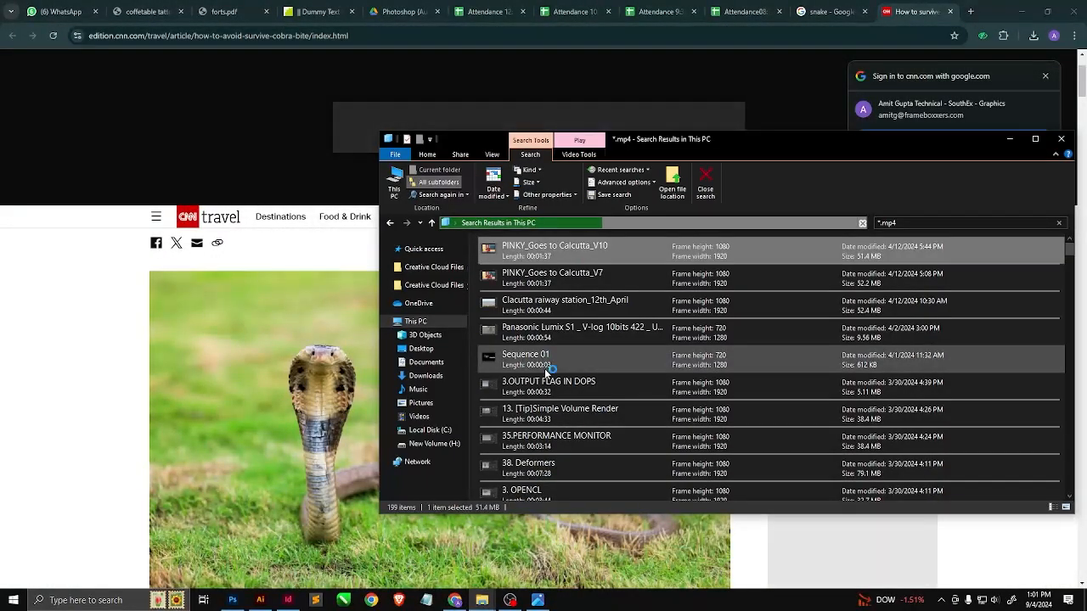
double_click(535, 311)
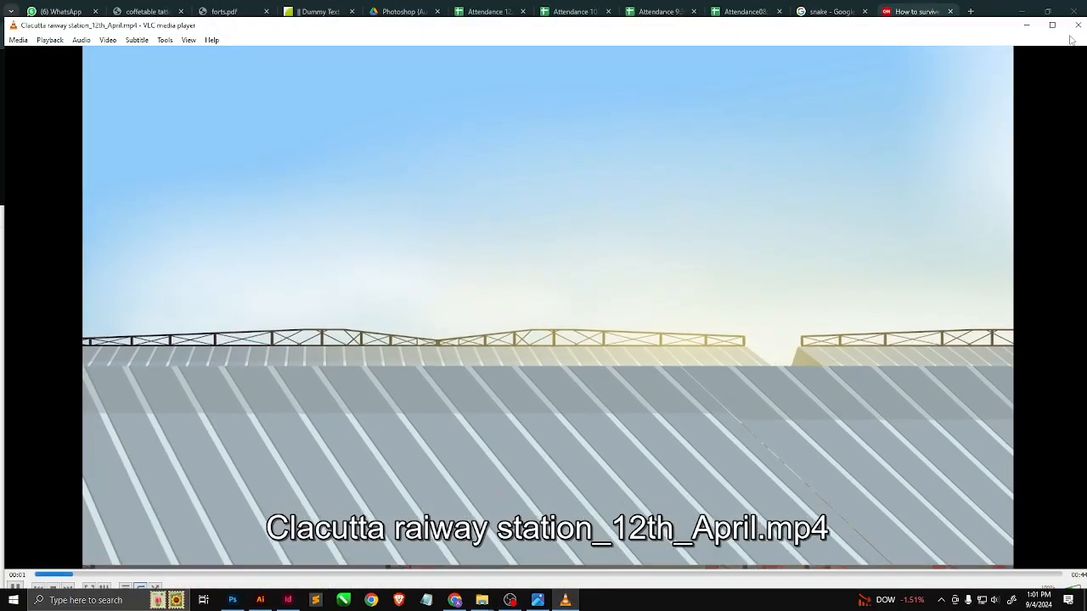
left_click(1077, 24)
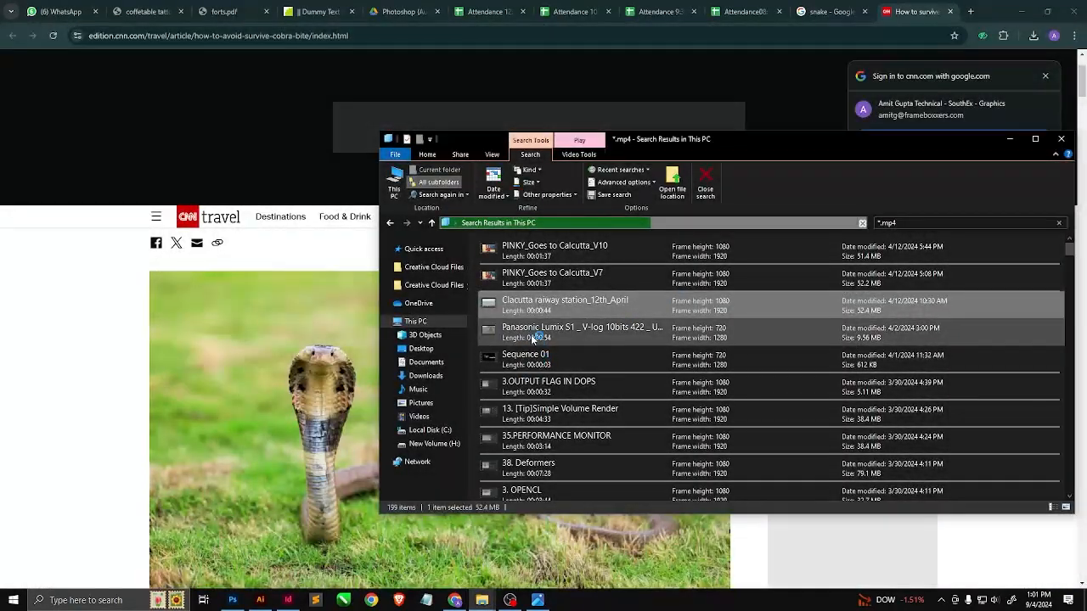
Preview the Panasonic Lumix S1 V-log video, skip ahead to its last part and close the player.
double_click(544, 333)
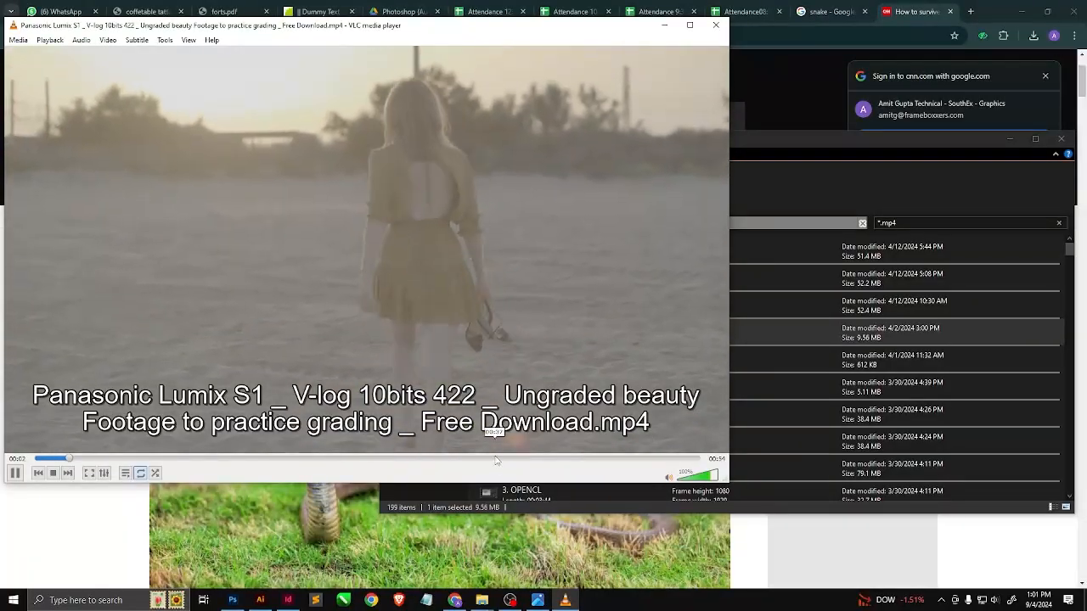
left_click_drag(495, 465, 587, 463)
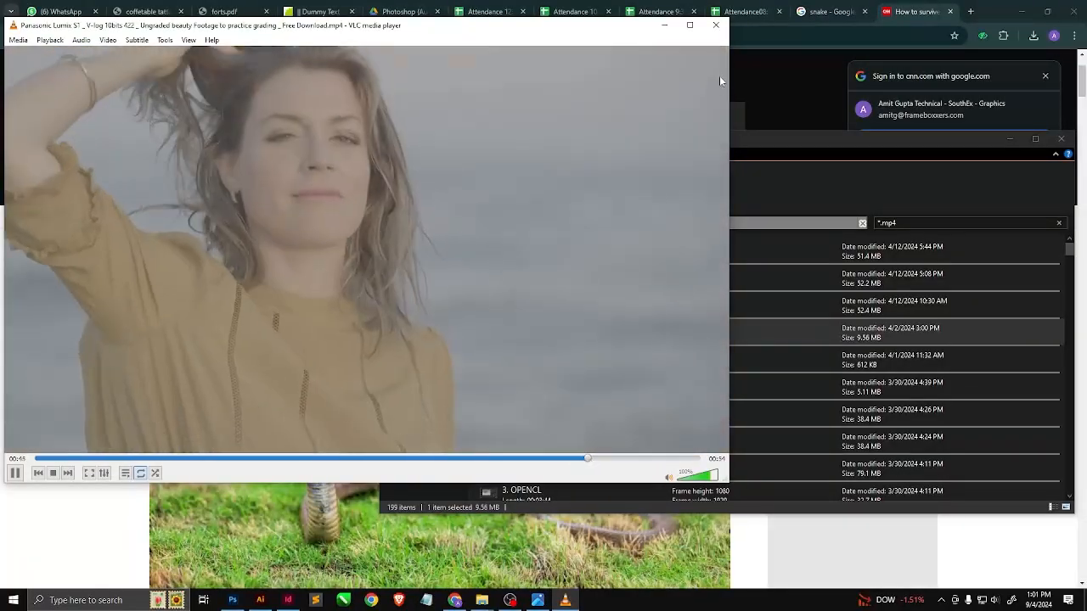
left_click(716, 26)
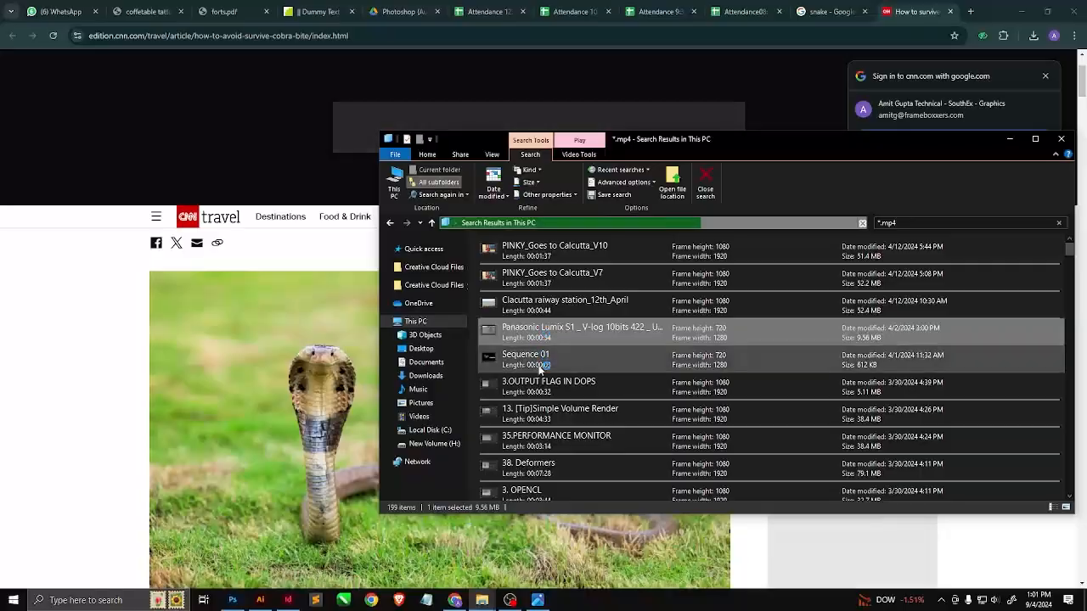
Look through the *.mp4 search results for a suitable video clip.
scroll(544, 399, "down", 2)
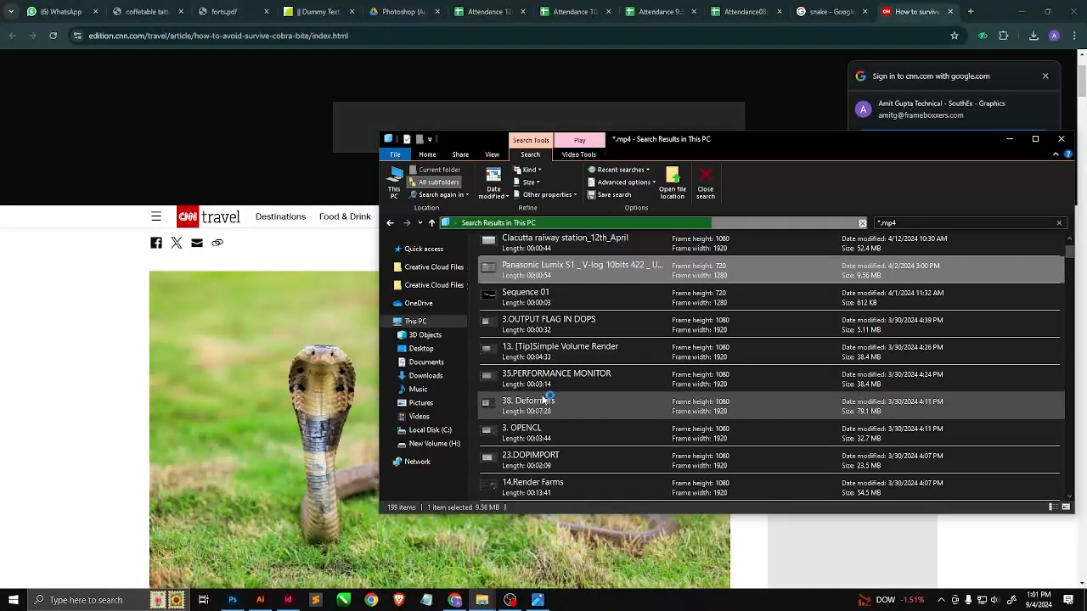
scroll(545, 399, "down", 1)
scroll(548, 400, "down", 5)
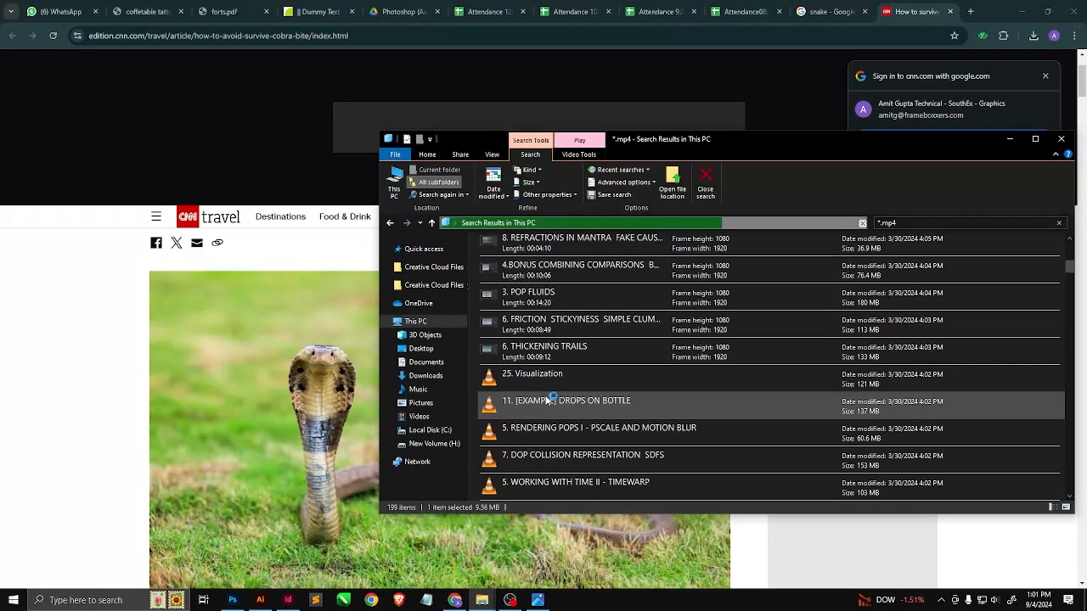
scroll(548, 400, "down", 5)
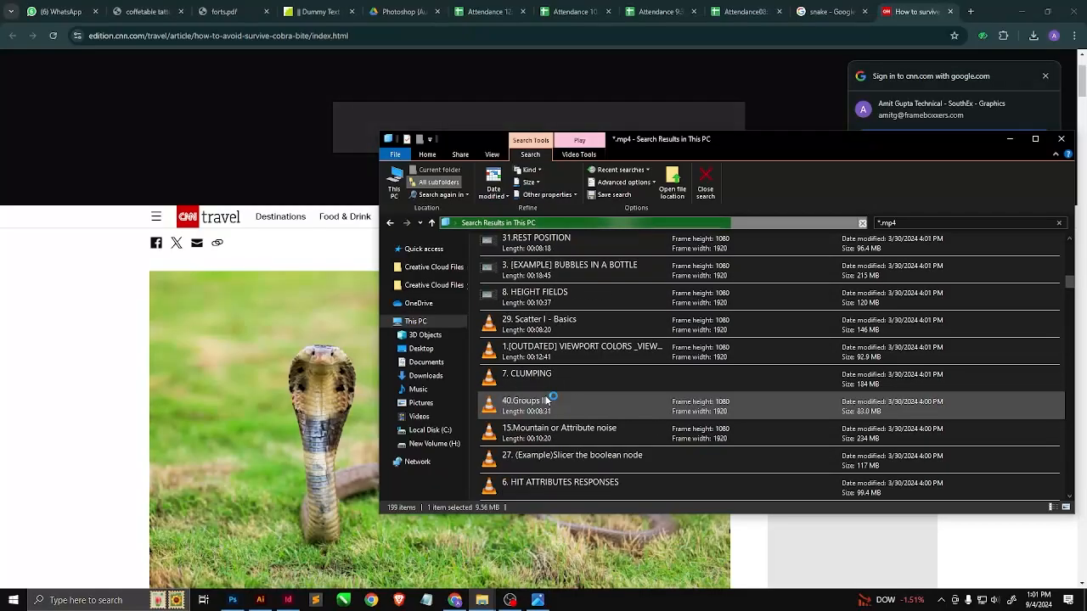
scroll(547, 400, "down", 6)
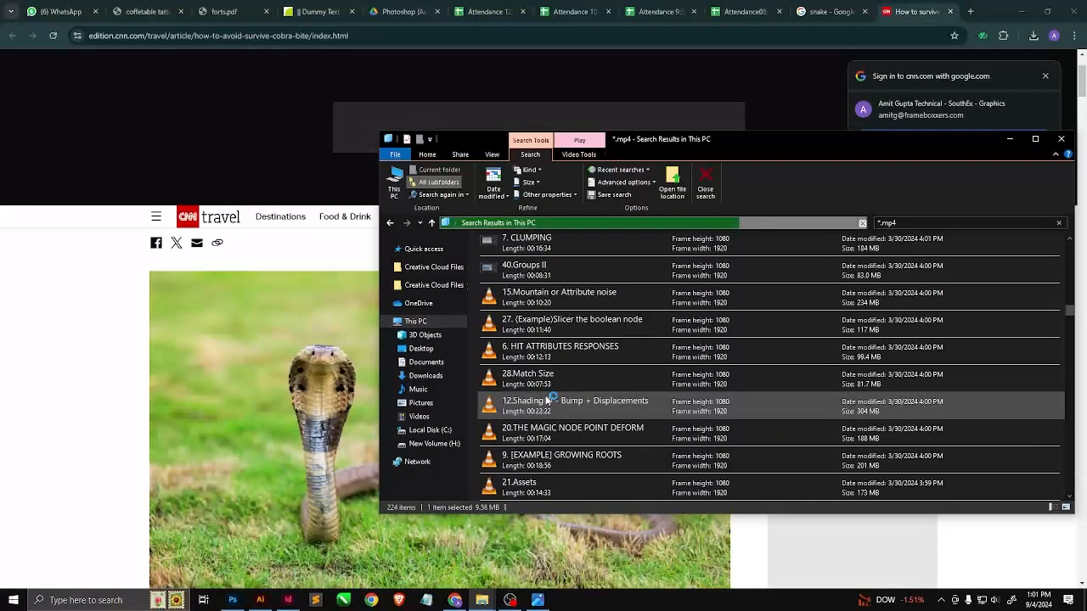
scroll(548, 400, "down", 6)
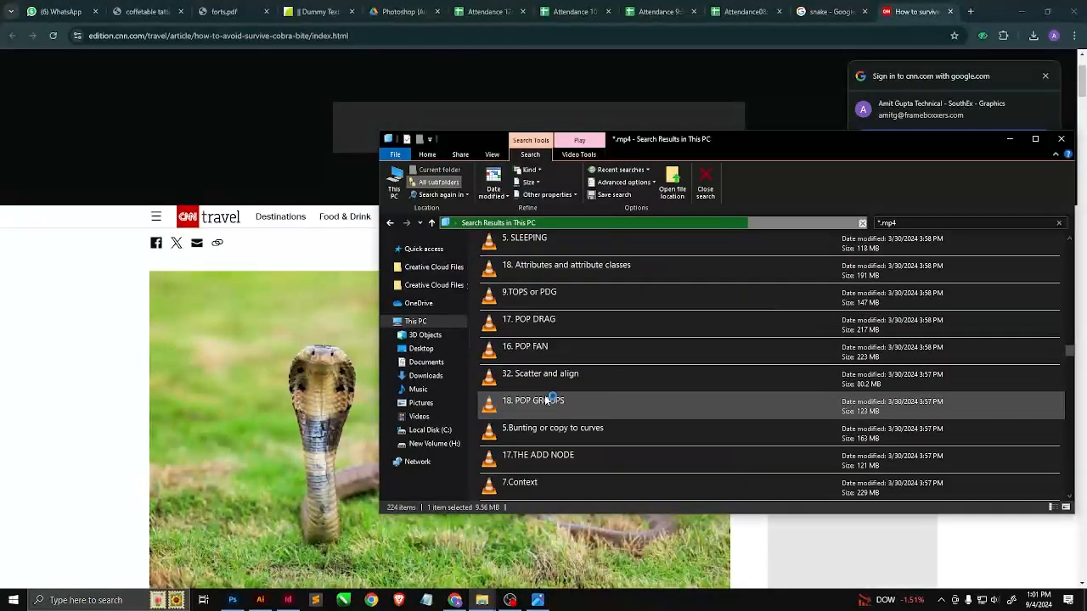
scroll(546, 400, "down", 9)
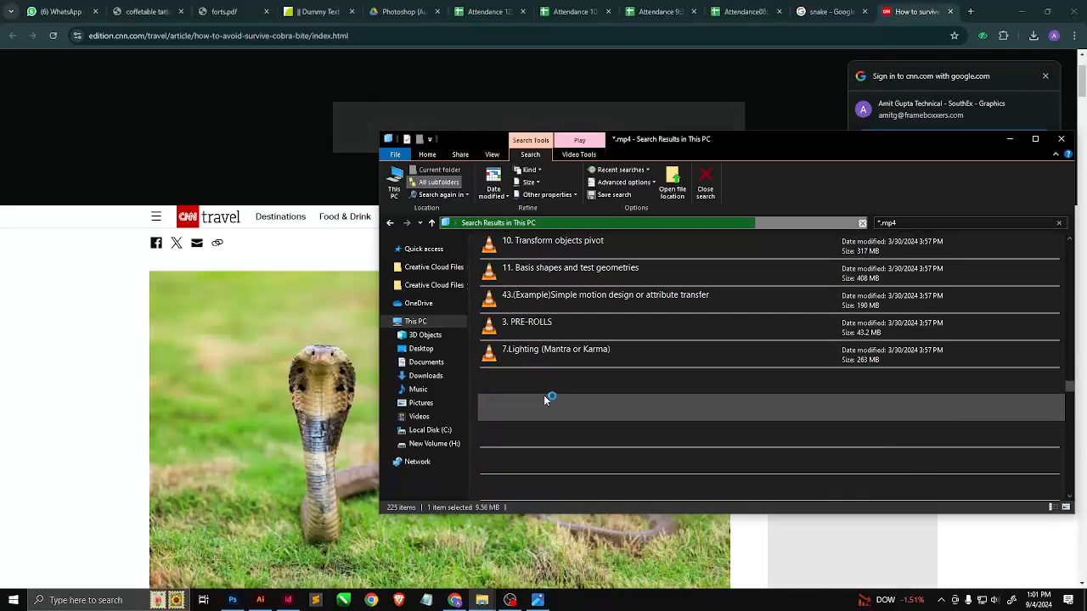
scroll(548, 400, "up", 8)
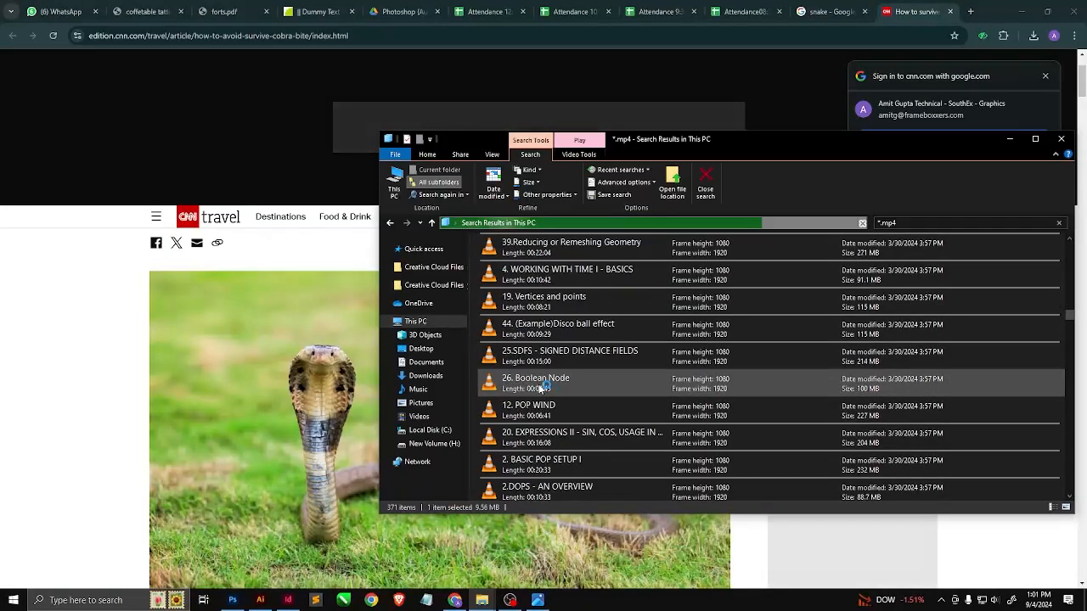
scroll(540, 385, "up", 10)
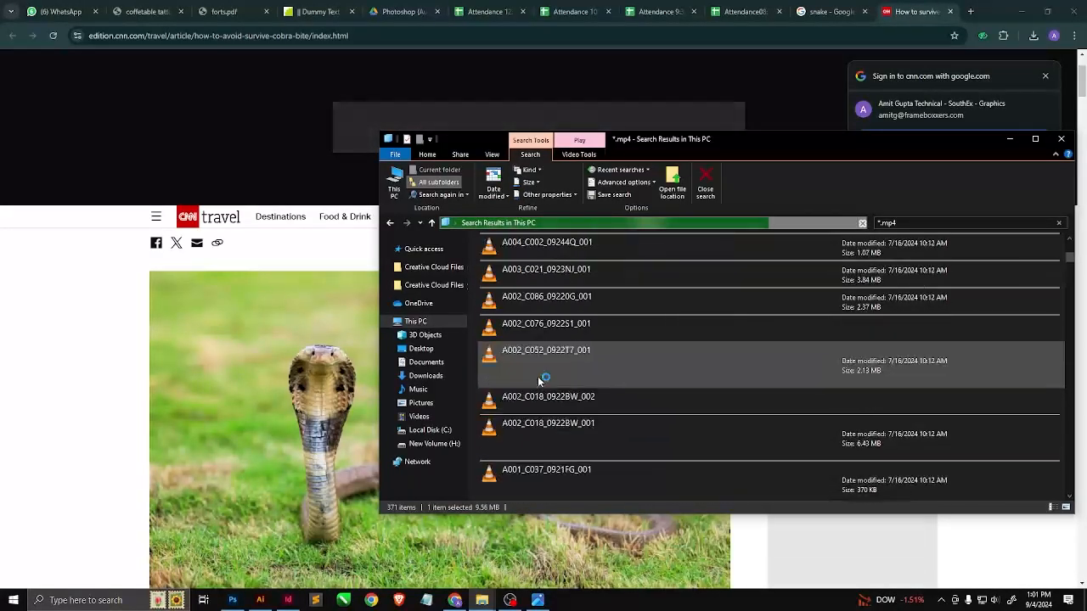
scroll(527, 316, "up", 1)
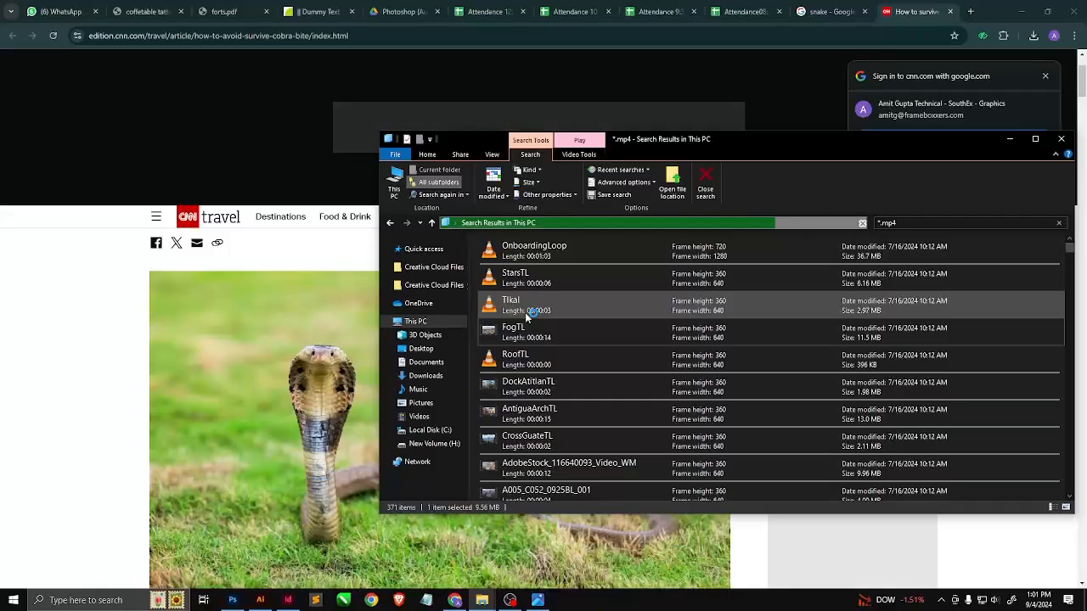
scroll(527, 331, "down", 5)
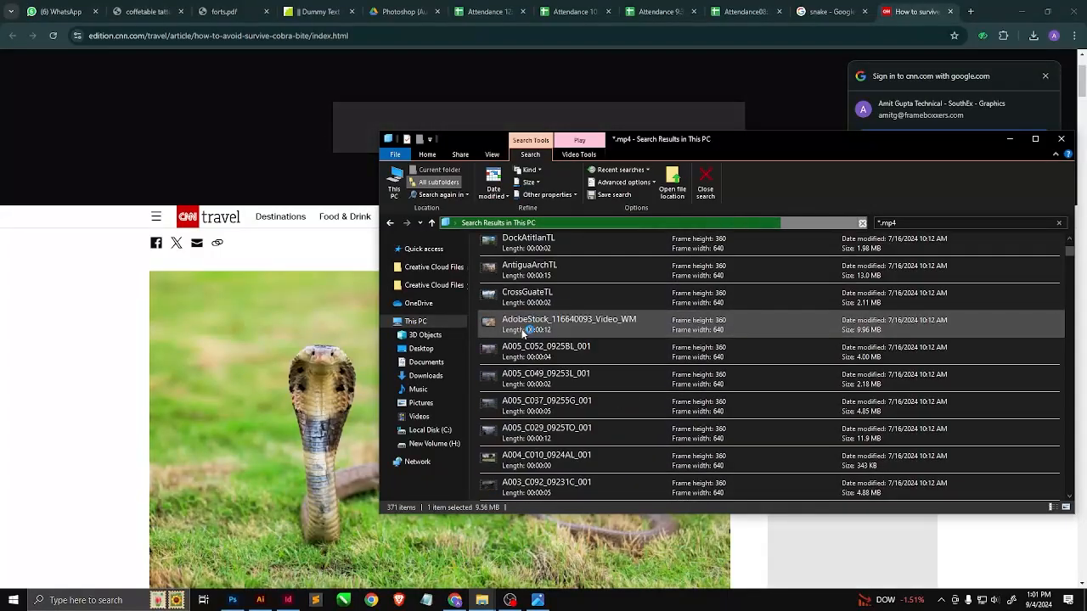
scroll(524, 327, "down", 4)
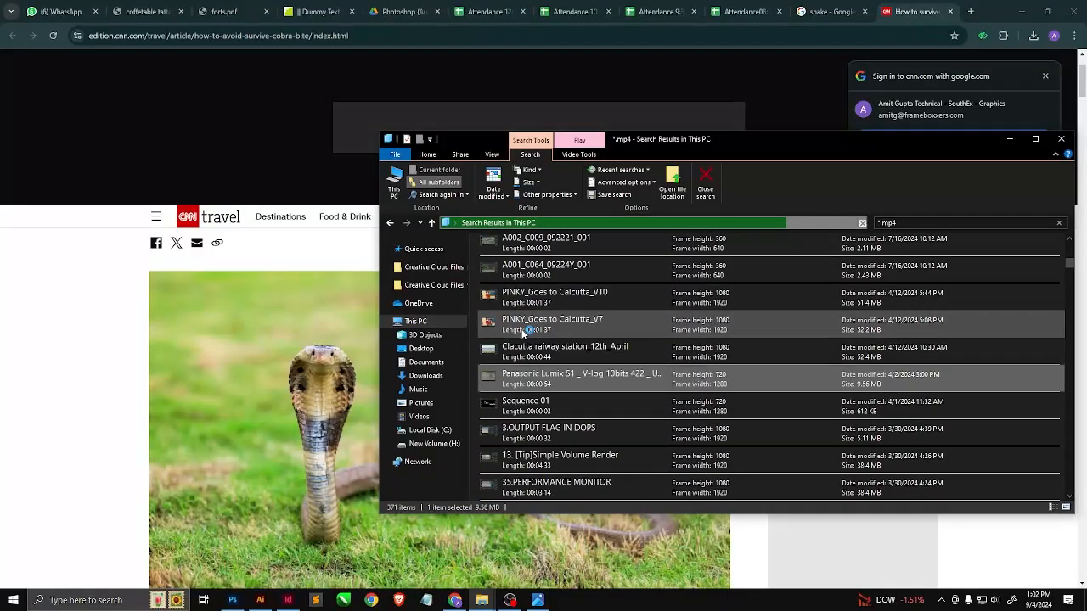
Open the folder that contains the video PINKY_Goes to Calcutta_V10.
left_click(535, 298)
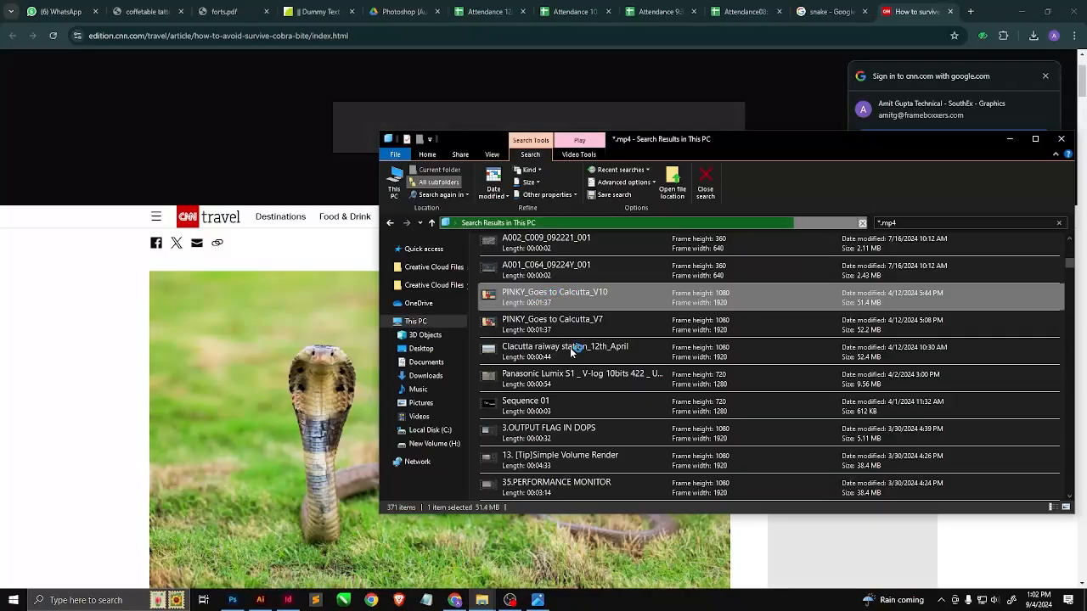
right_click(521, 297)
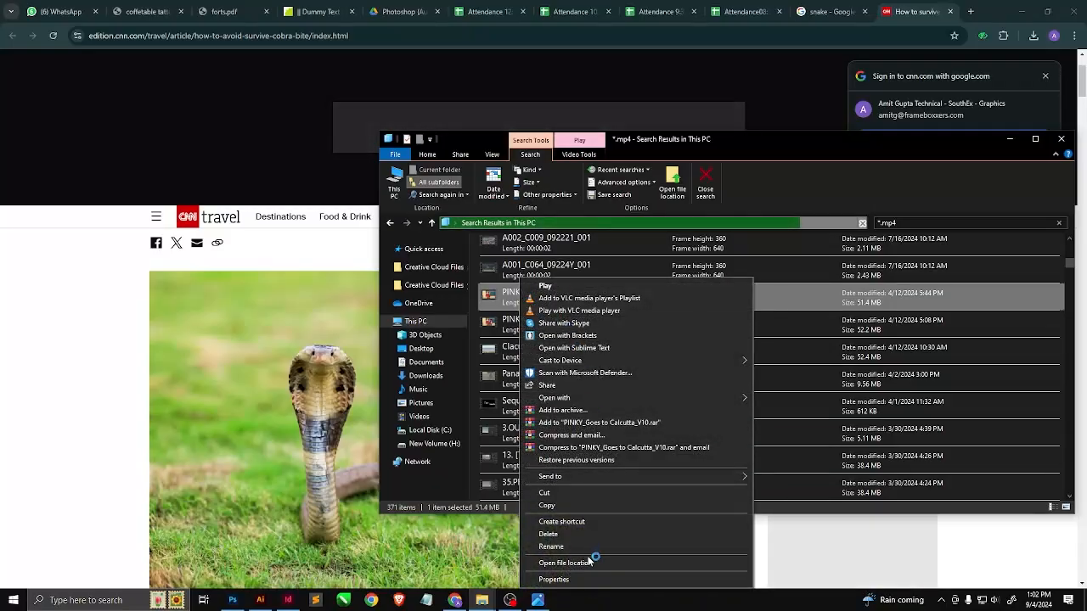
left_click(592, 562)
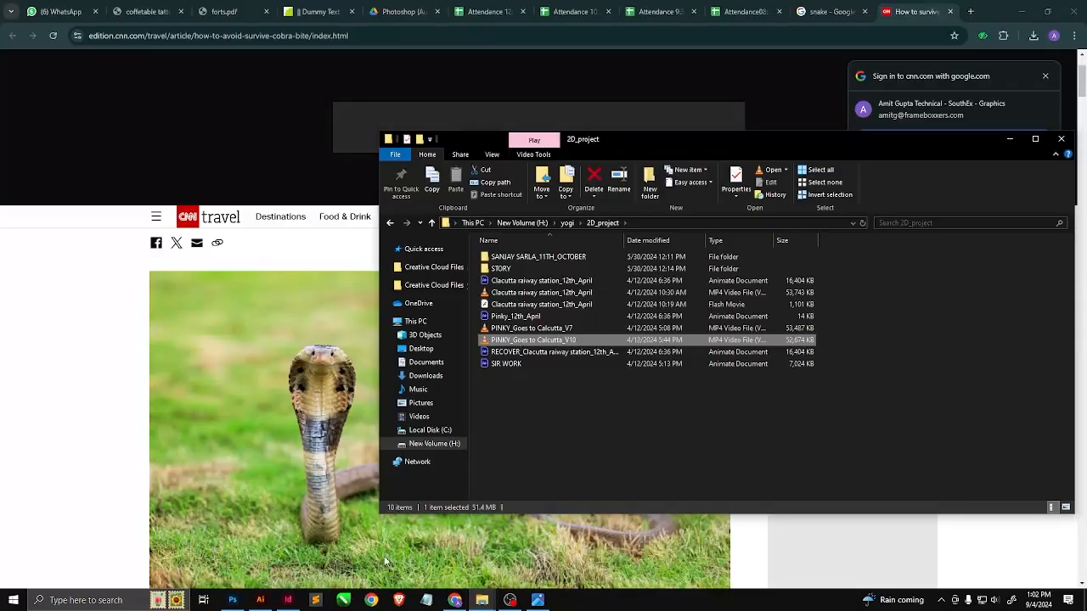
Switch to Photoshop and load PINKY_Goes to Calcutta_V7 from H:, yogi, 2D_project for importing Video Frames to Layers.
key("alt+Tab")
key("alt+Tab")
key("Tab")
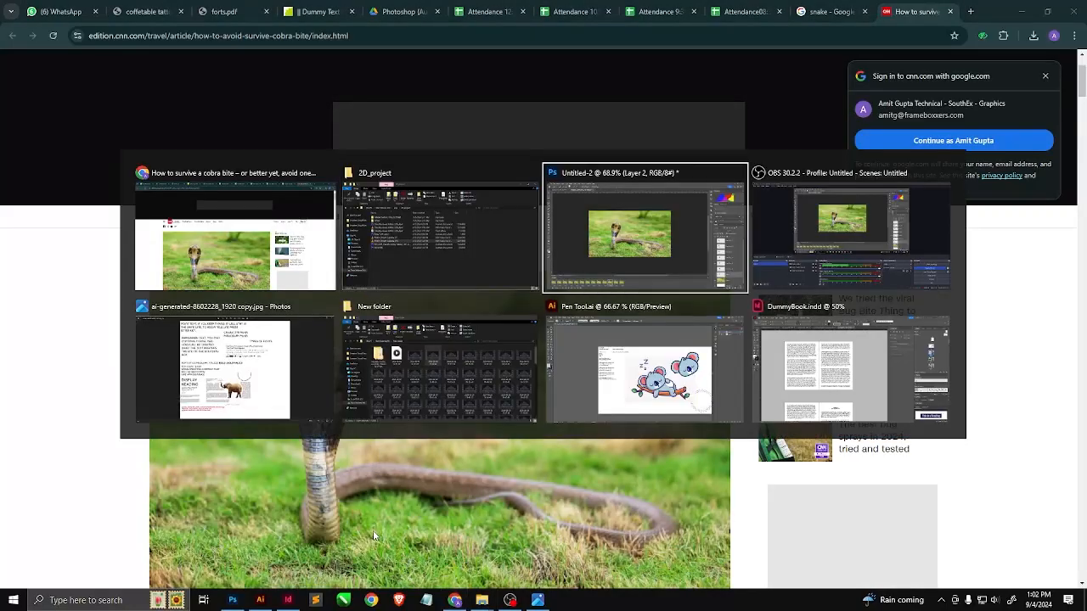
left_click(31, 8)
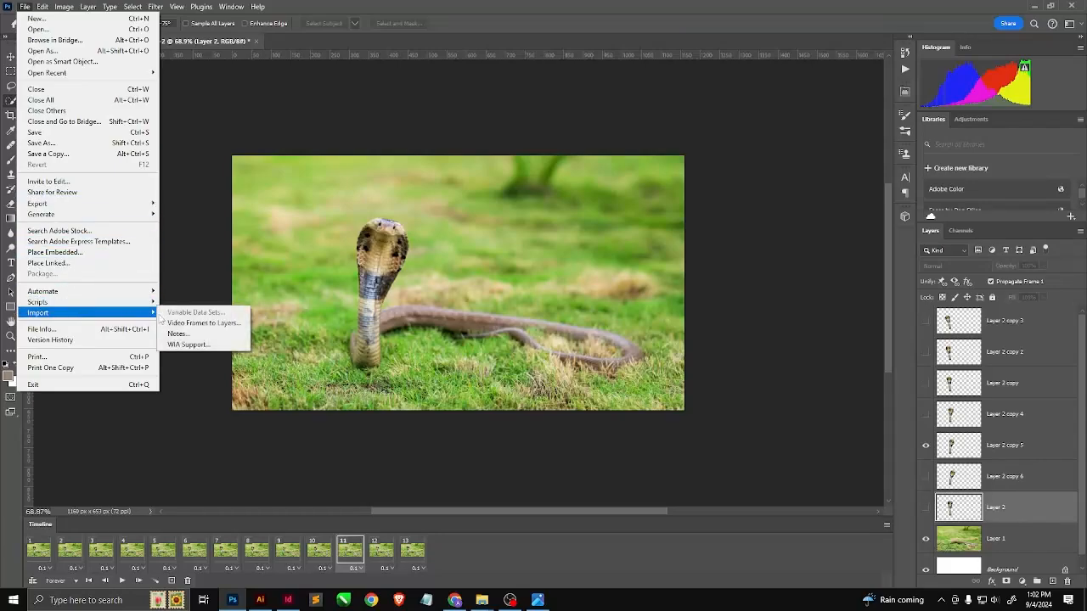
left_click(211, 324)
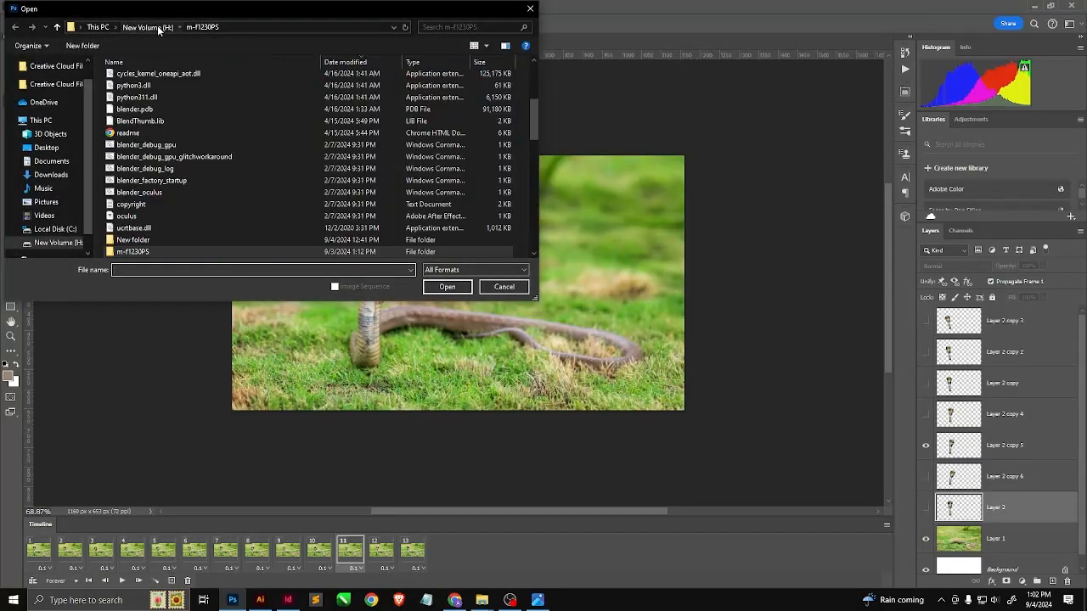
left_click(157, 25)
scroll(153, 170, "down", 4)
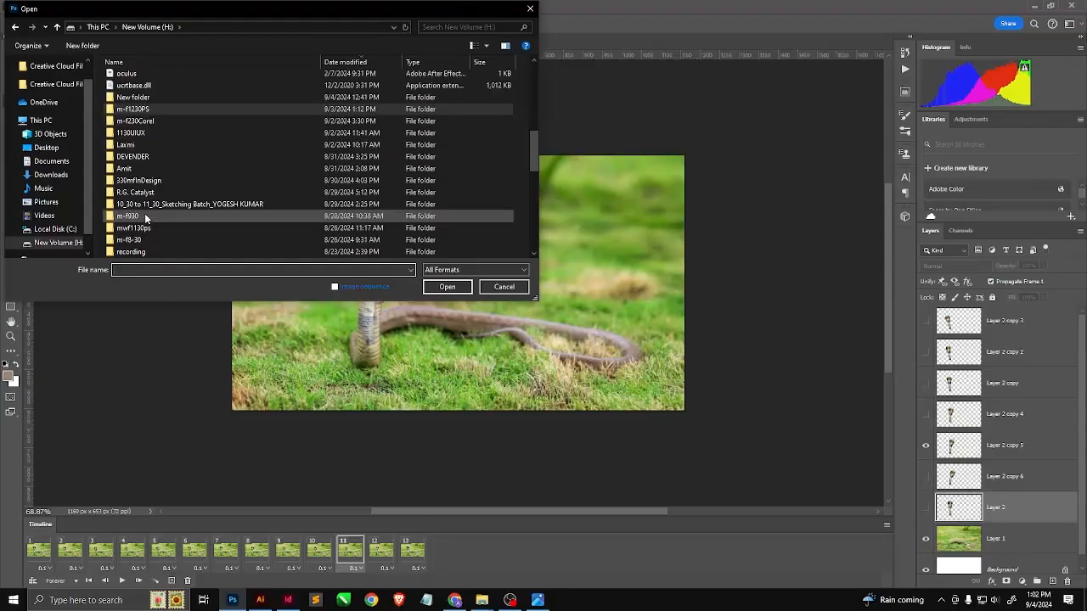
scroll(147, 218, "down", 5)
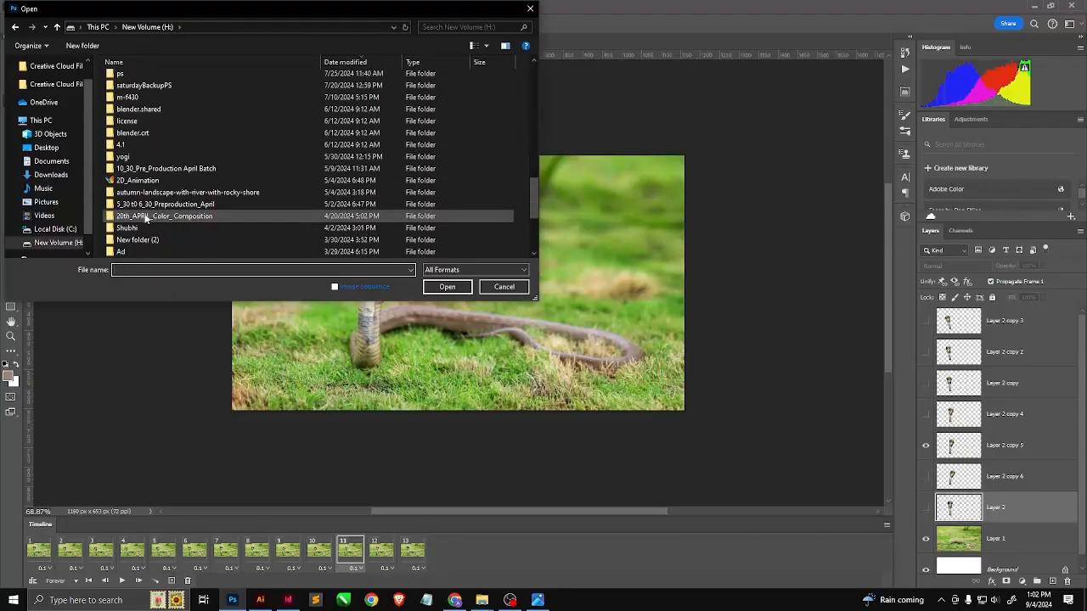
double_click(123, 156)
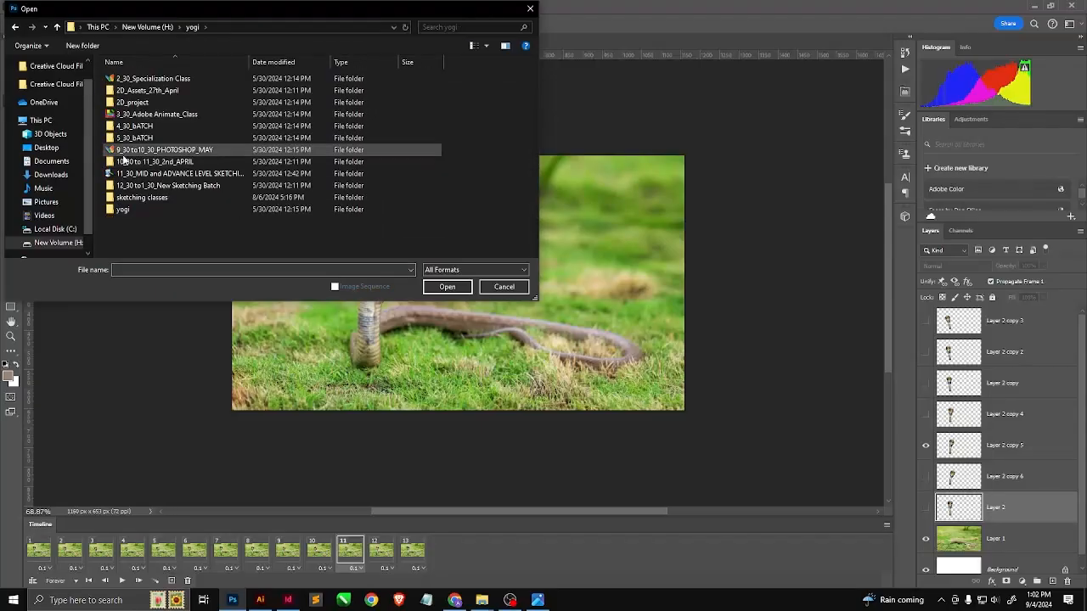
double_click(138, 102)
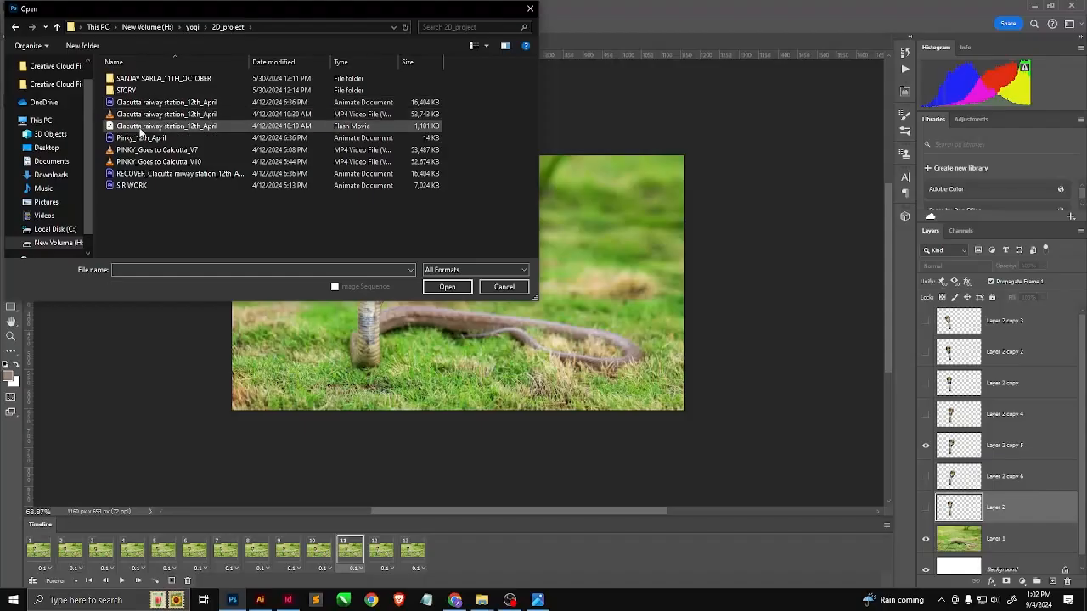
double_click(142, 149)
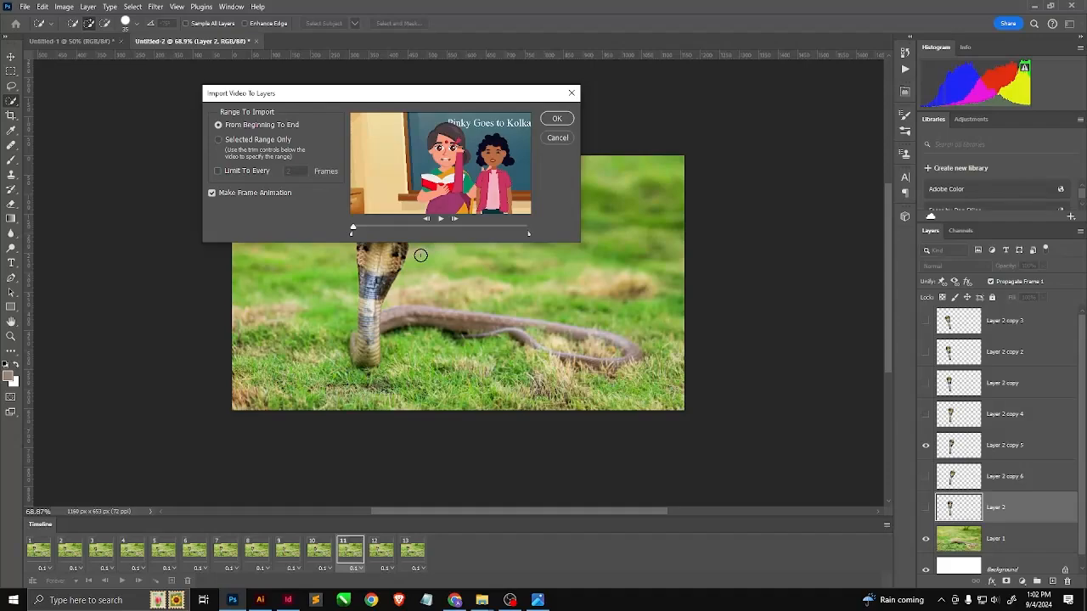
Import only a short range of the teacher-and-girl close-up, limited to every 2 frames, as a frame animation, and play it.
left_click_drag(353, 230, 384, 230)
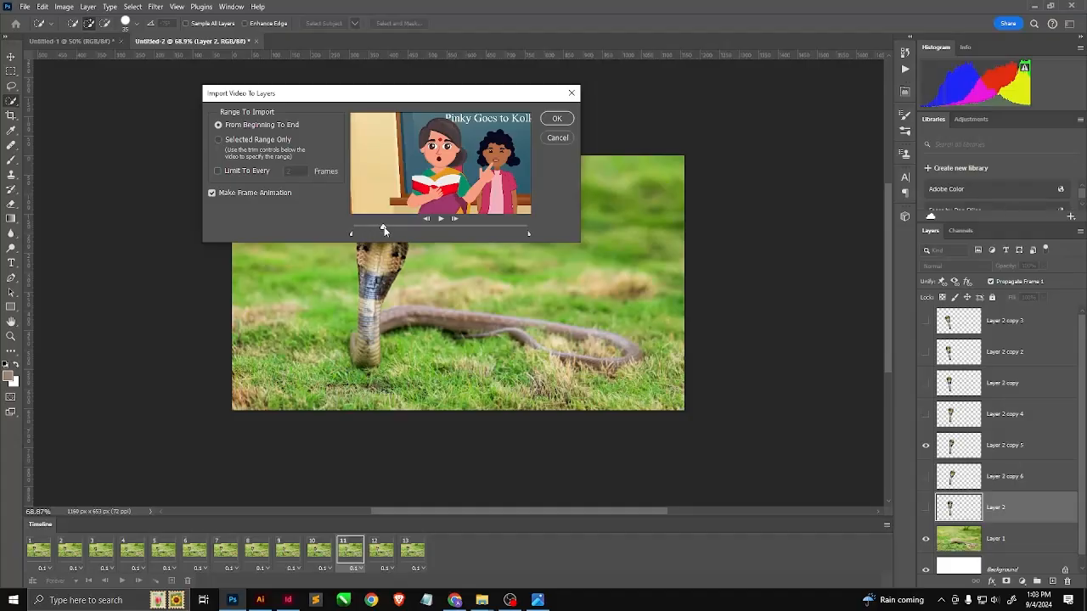
left_click_drag(384, 229, 385, 229)
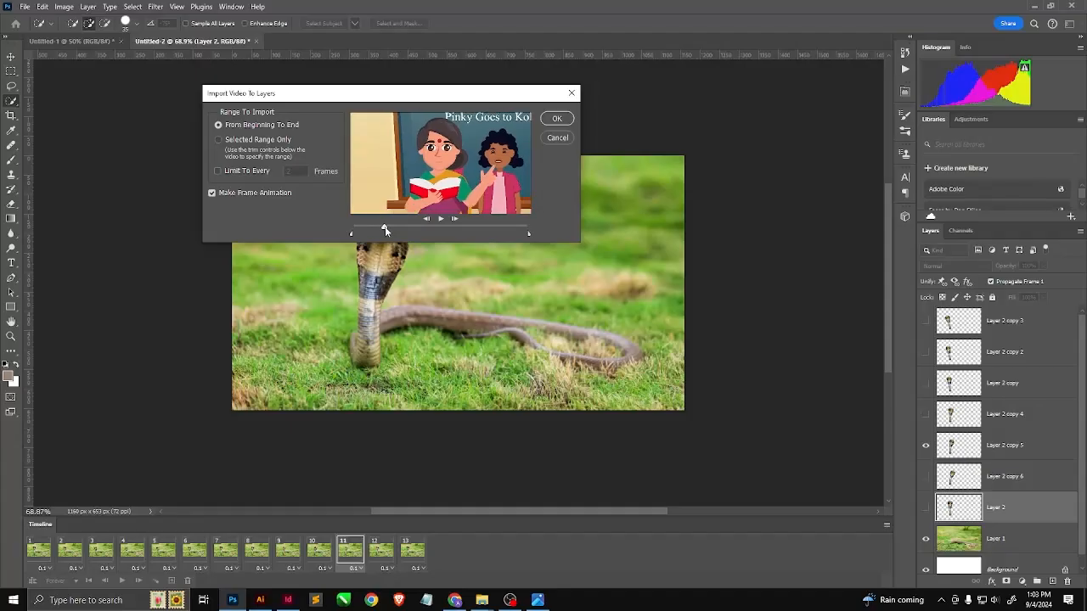
left_click(219, 140)
mouse_move(384, 228)
left_mouse_down()
mouse_move(397, 230)
mouse_move(361, 233)
mouse_move(377, 234)
left_mouse_up()
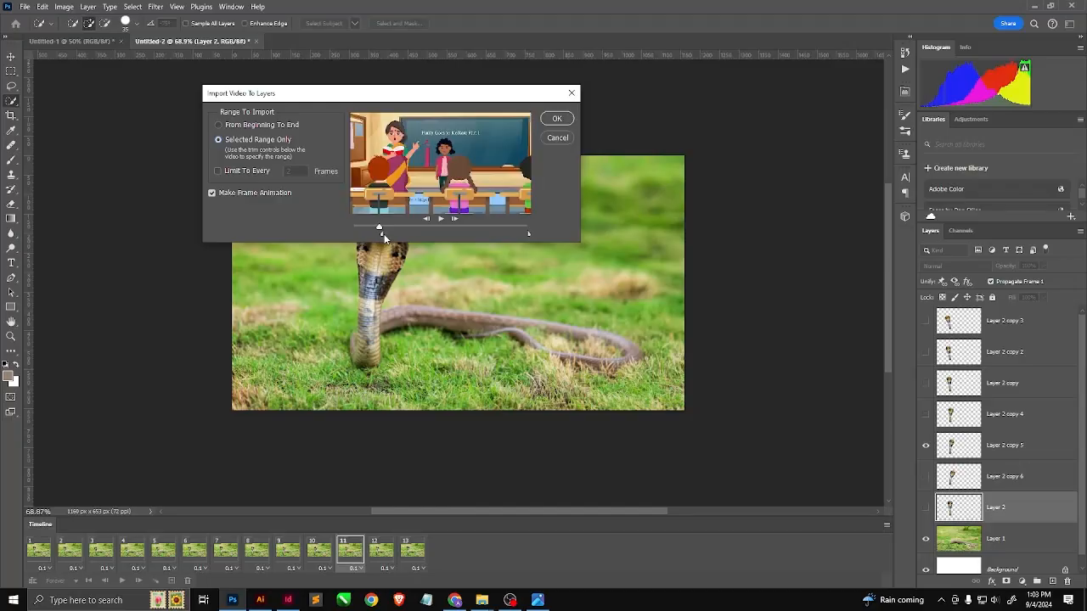
left_click_drag(529, 237, 390, 237)
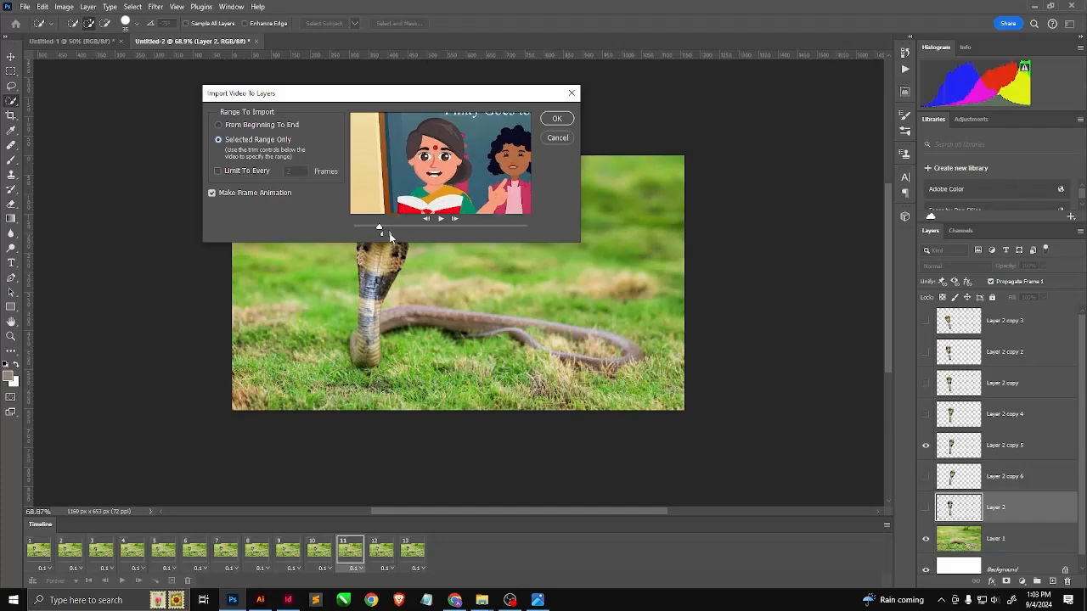
left_click_drag(376, 236, 387, 233)
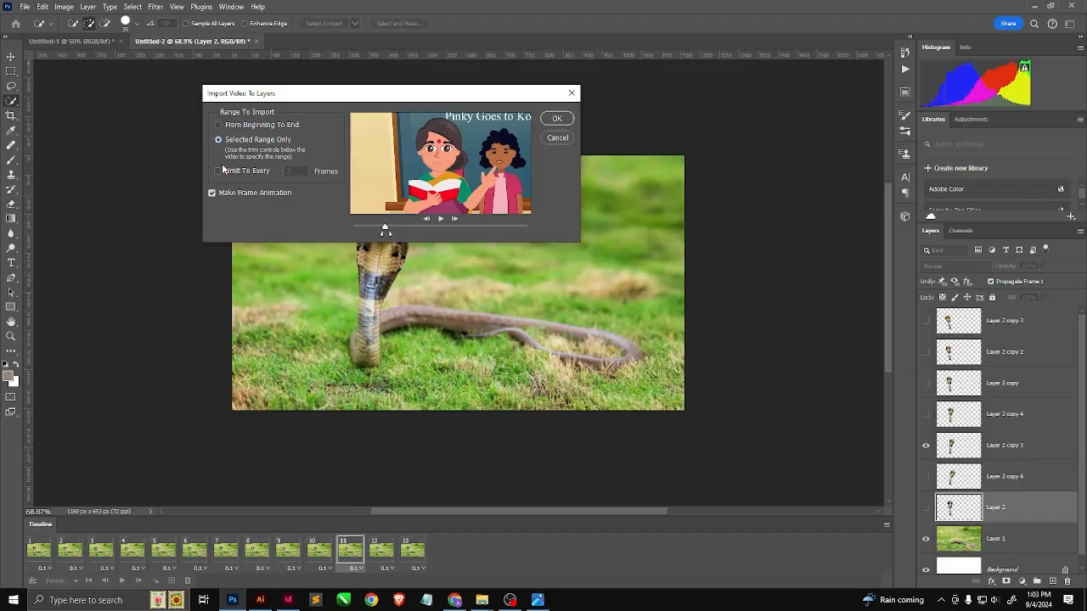
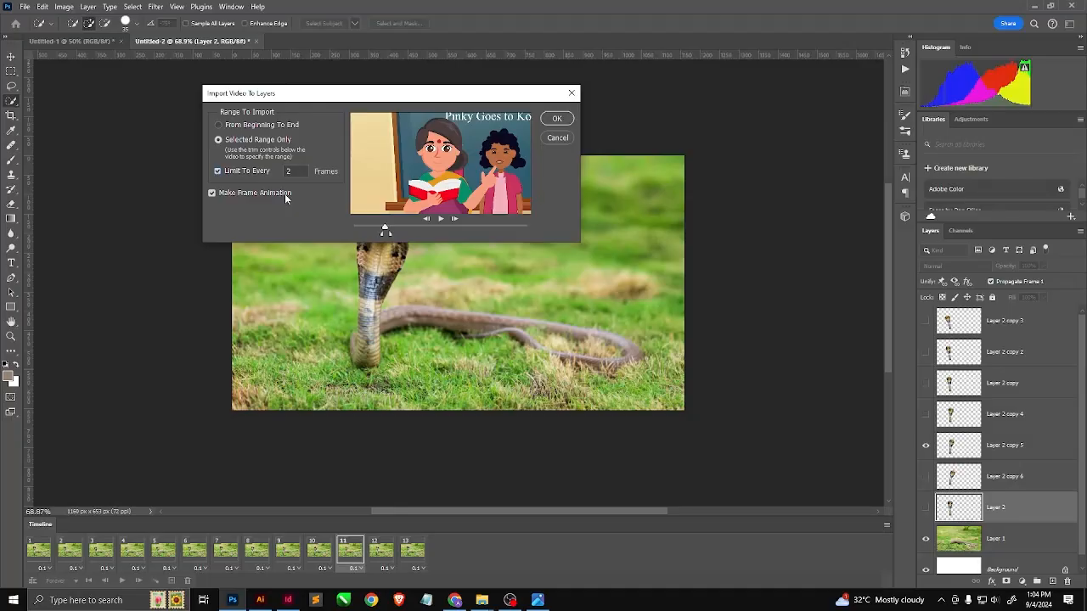
left_click(557, 118)
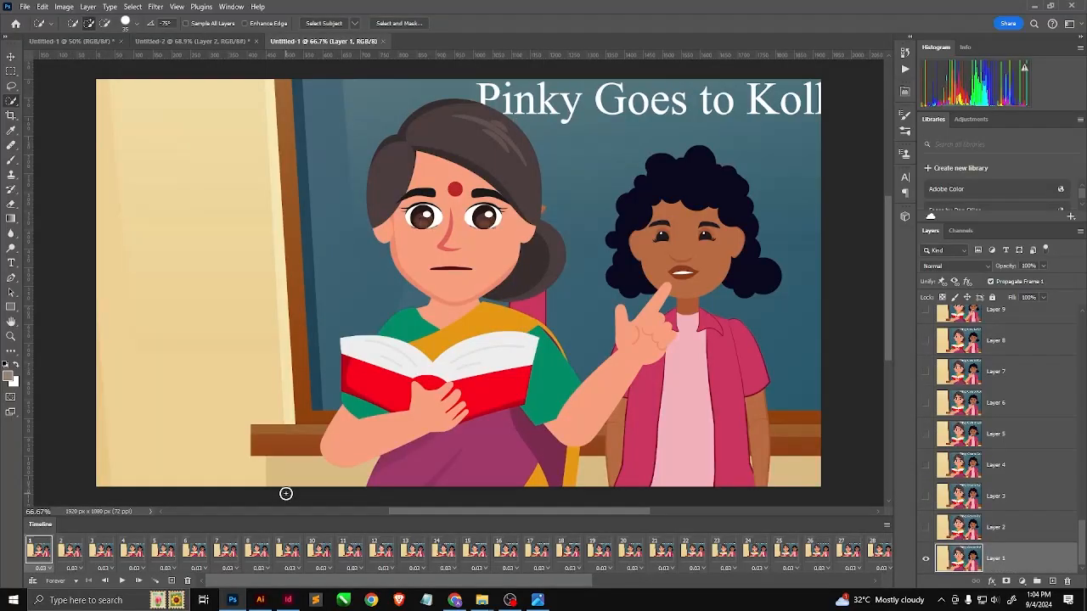
left_click(121, 581)
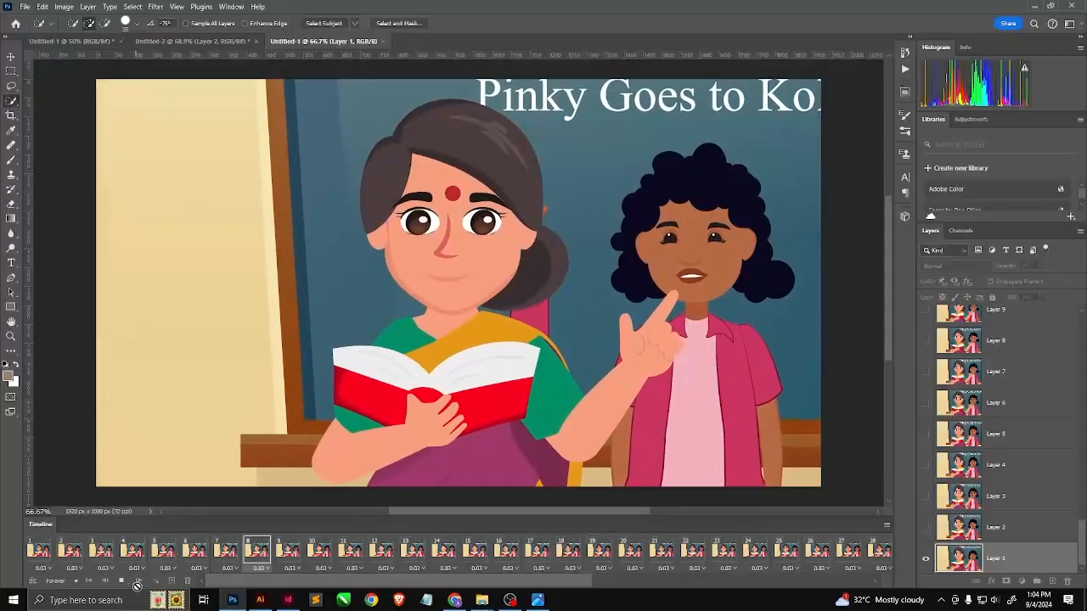
Start a Save for Web (Legacy) export of the teacher-and-girl animation as GIF and set its width to 500 px.
left_click(25, 7)
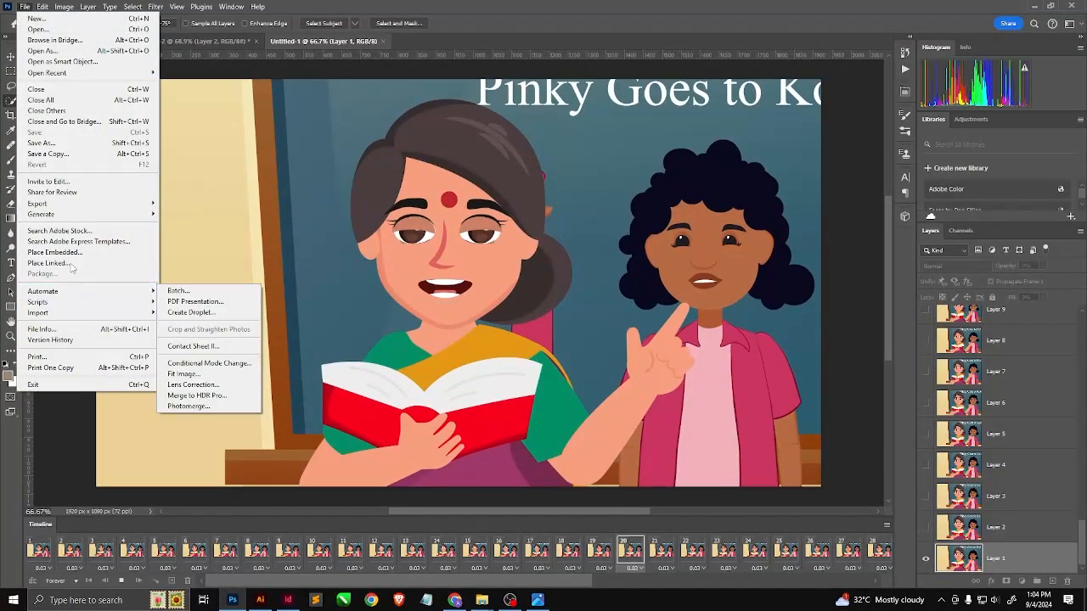
mouse_move(98, 206)
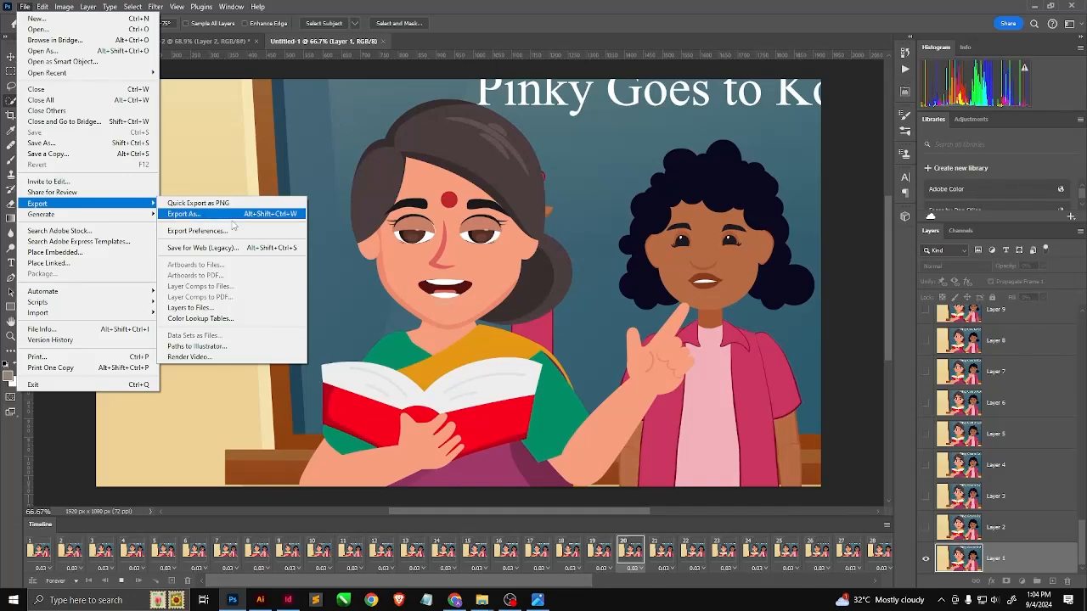
left_click(212, 247)
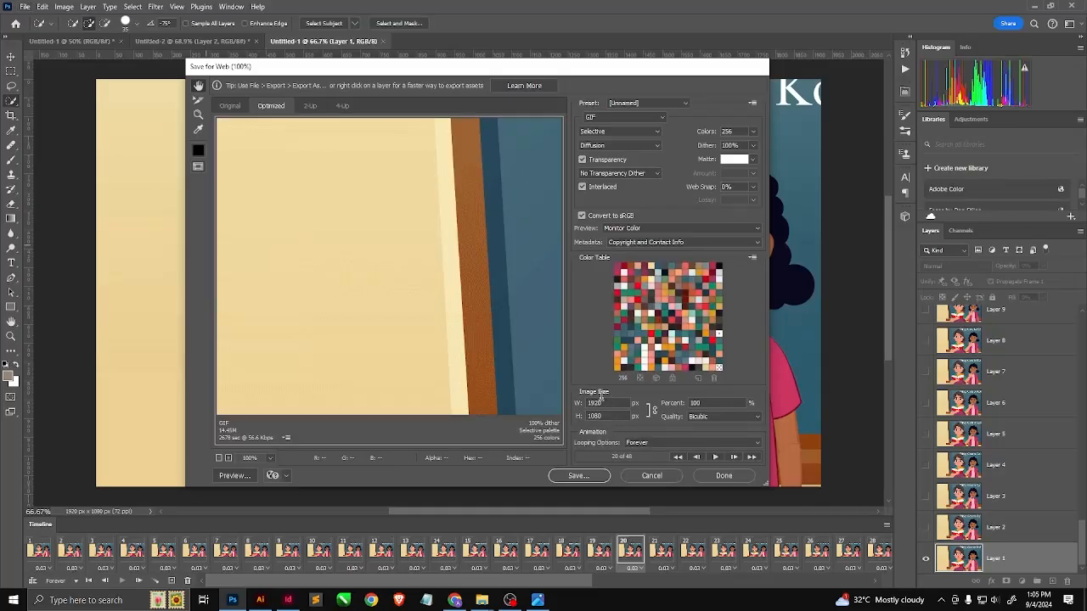
left_click_drag(602, 404, 583, 401)
type("500")
key("Tab")
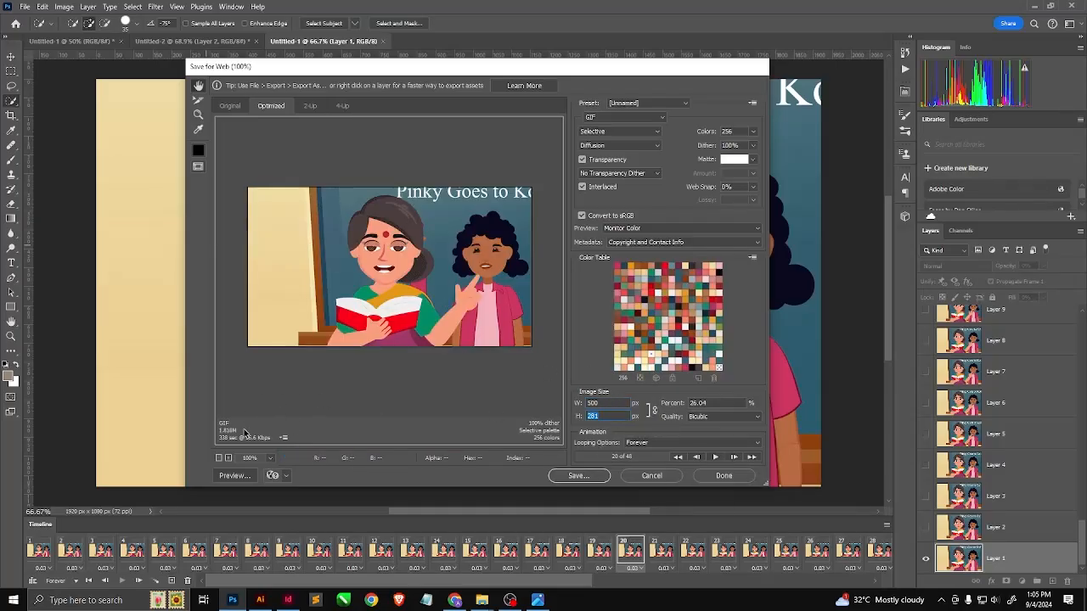
Save the optimized GIF to the Desktop under the name reactionGif.
left_click(562, 476)
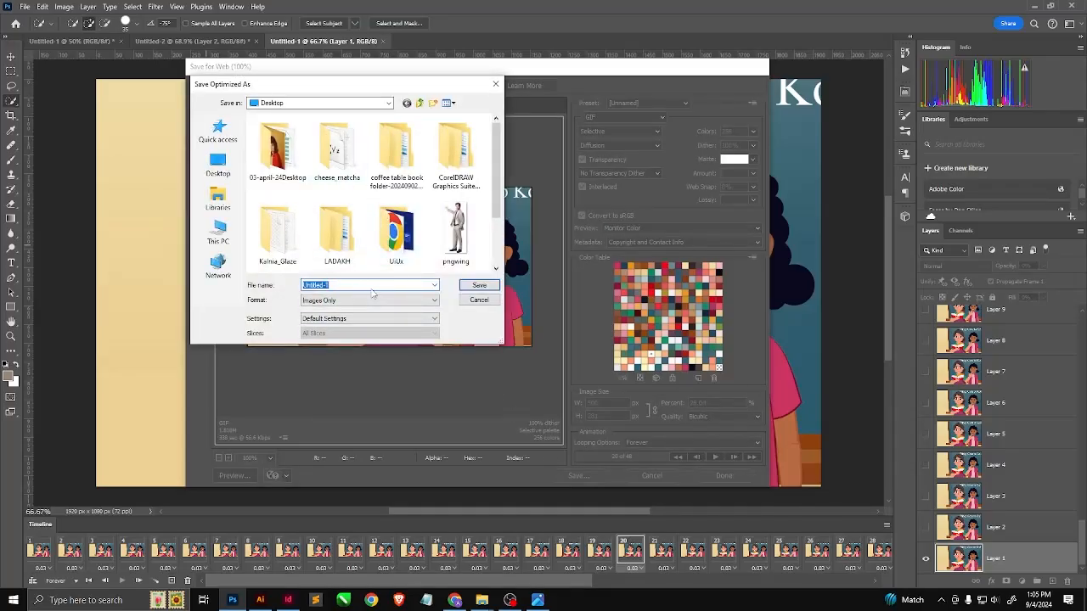
type("reactionGi")
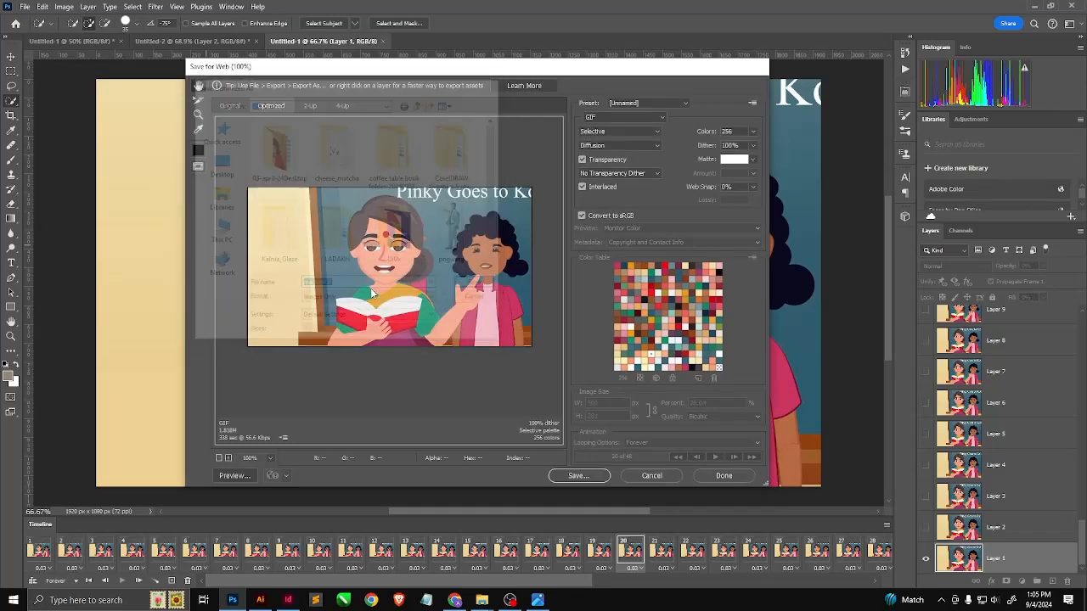
key("Return")
Open reactionGif from the desktop to watch it play in the browser, and return to Photoshop.
key("super+d")
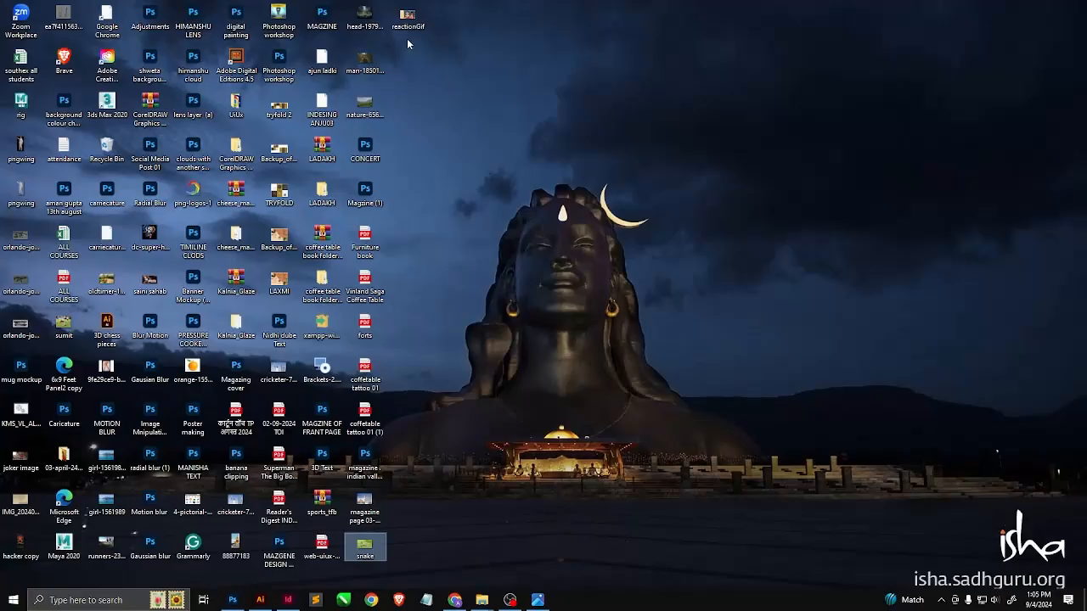
double_click(408, 17)
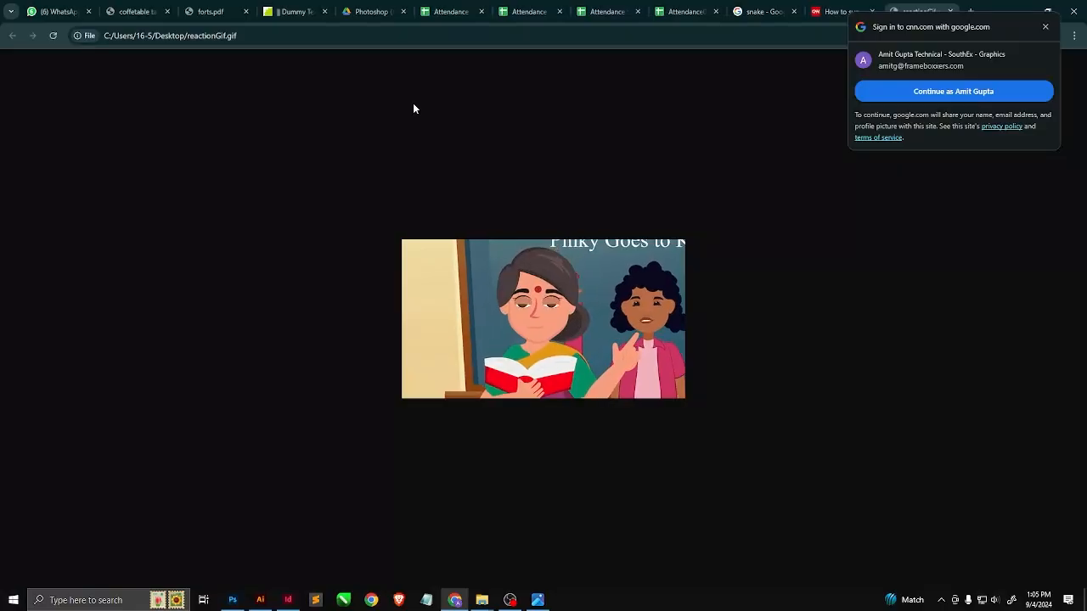
key("alt+Tab")
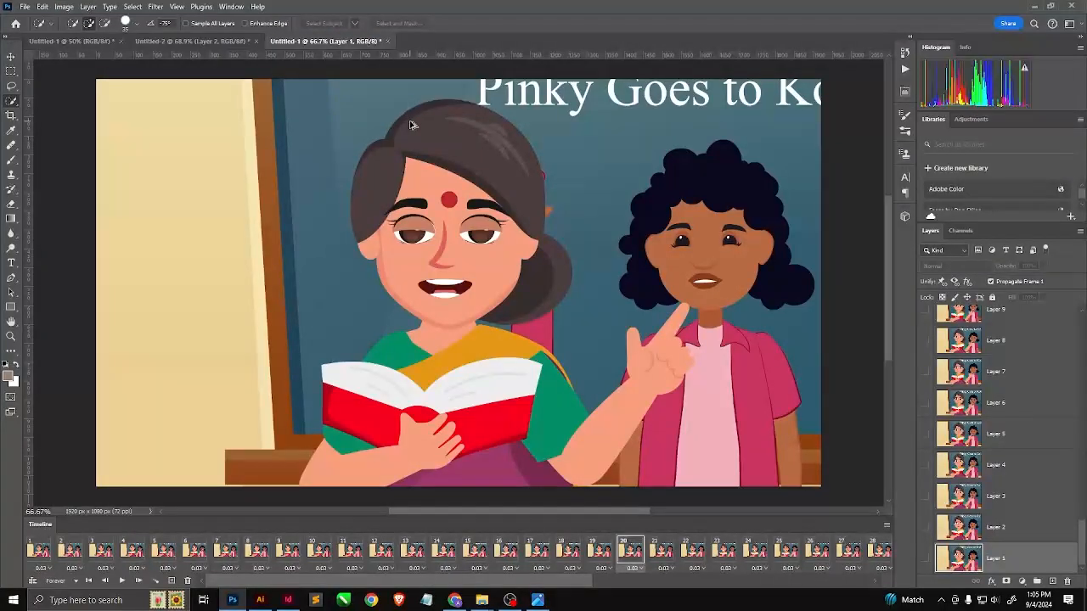
Review the Save for Web settings and the timeline's custom loop count option without applying changes.
key("ctrl+alt+shift+s")
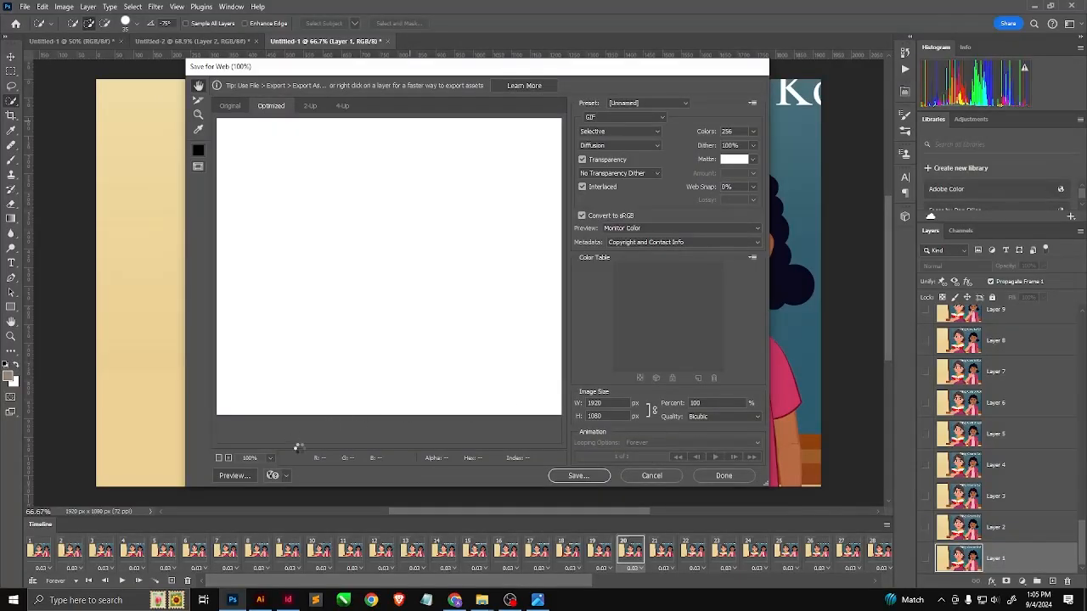
left_click(652, 476)
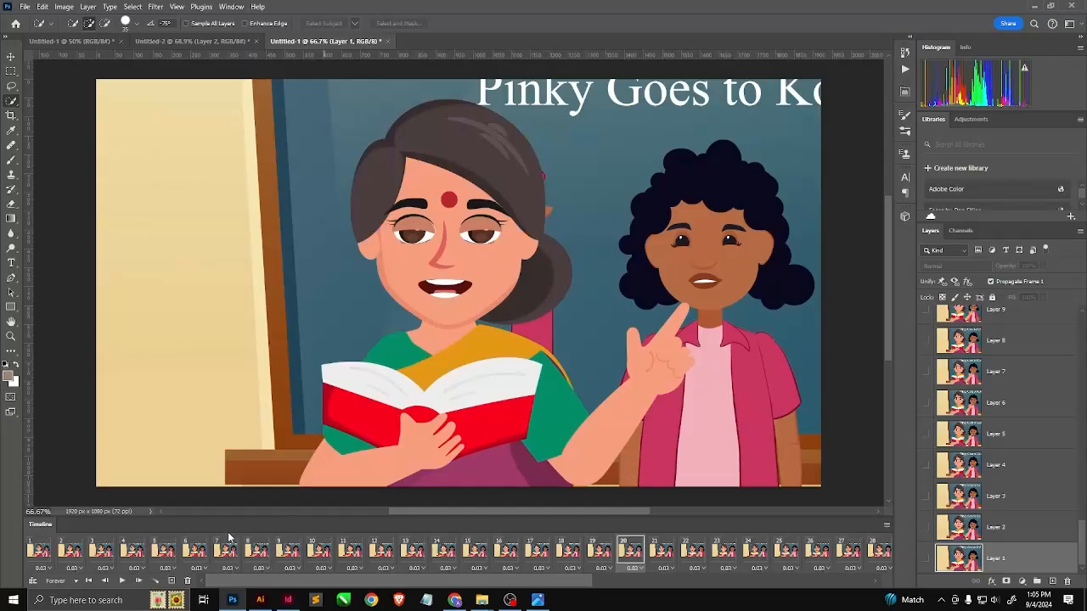
left_click(64, 583)
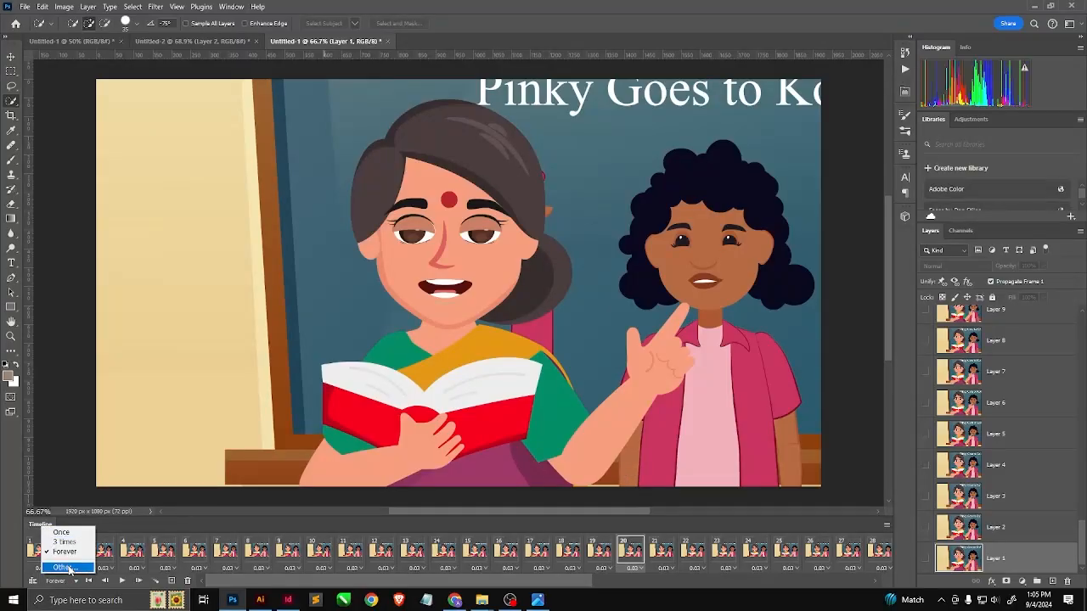
left_click(65, 567)
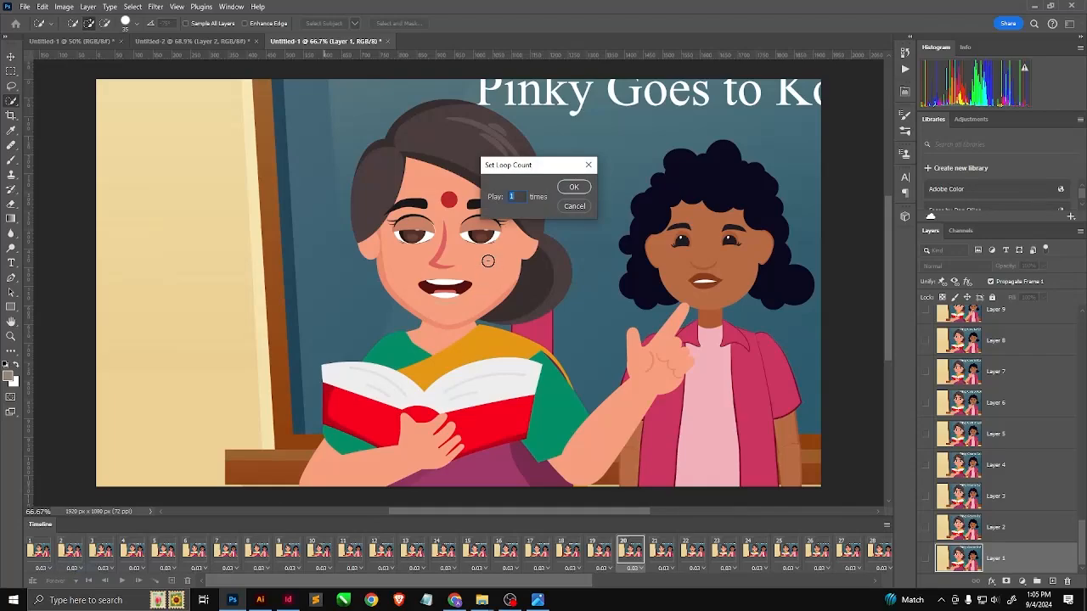
left_click(574, 206)
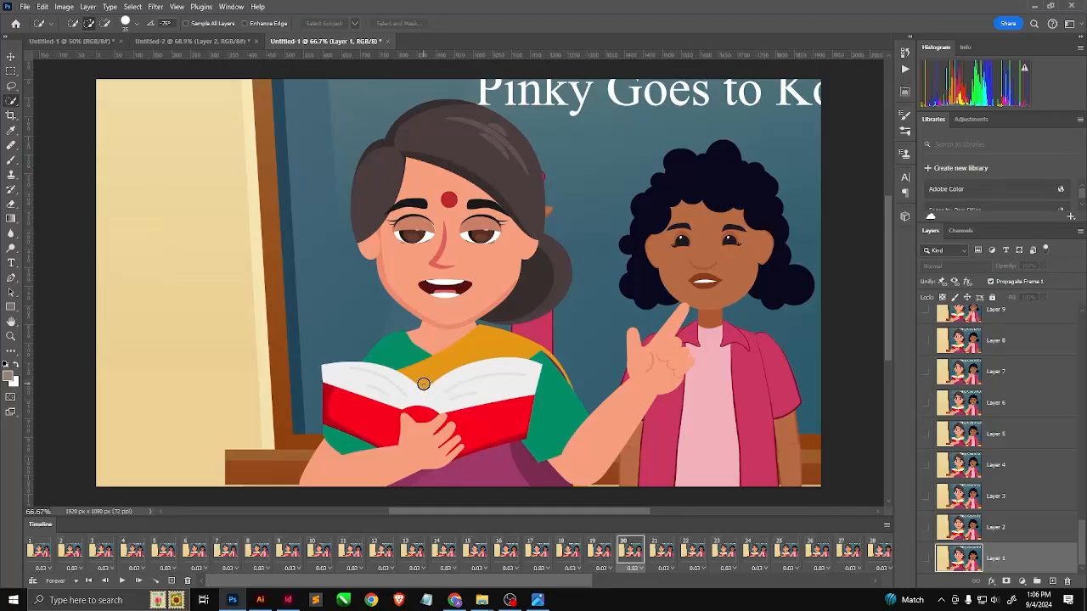
Browse New Volume (H:), Desktop, 3D Objects and Downloads in the Open dialog for a file to open.
key("ctrl+o")
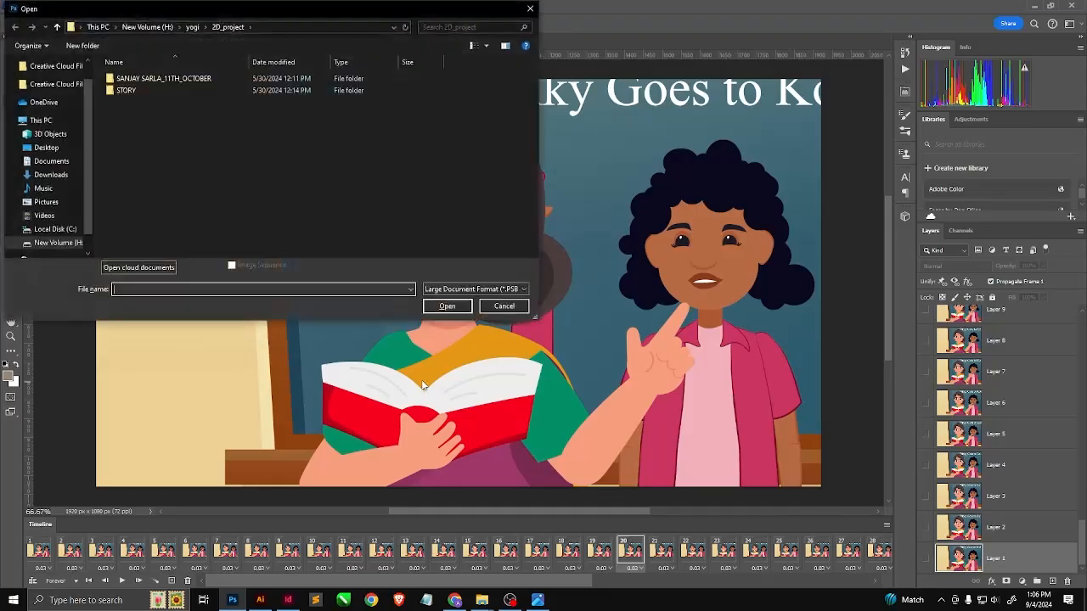
scroll(59, 222, "down", 1)
left_click(74, 227)
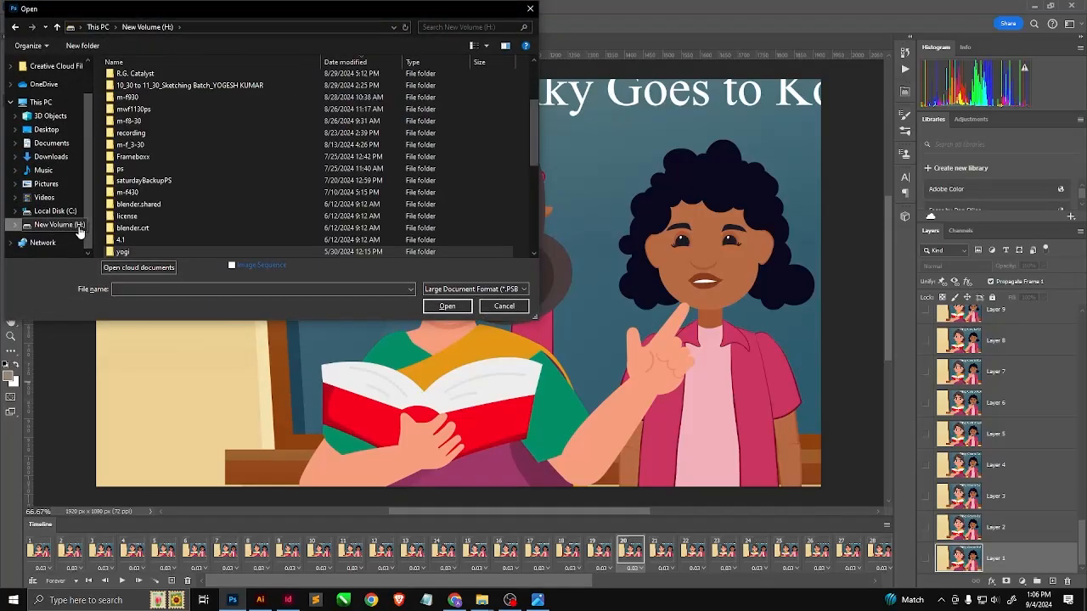
scroll(42, 149, "up", 1)
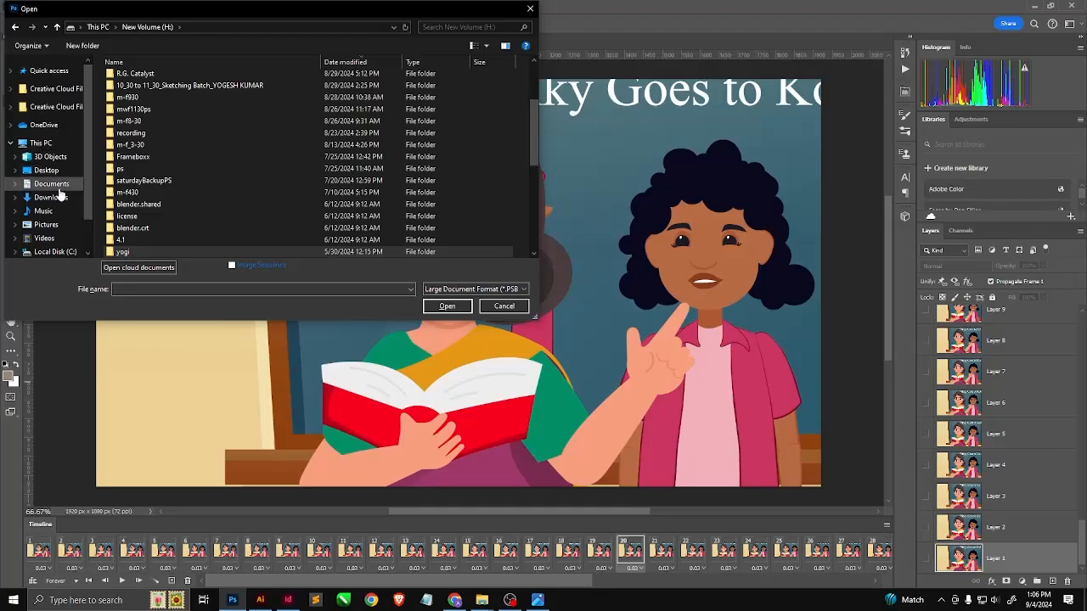
left_click(51, 197)
left_click(47, 170)
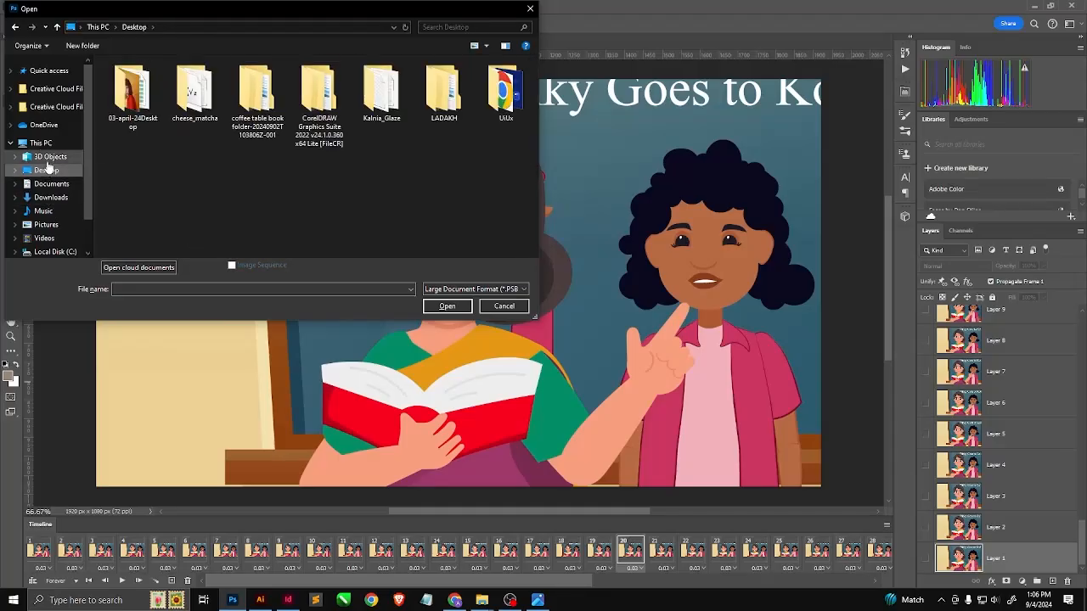
left_click(49, 158)
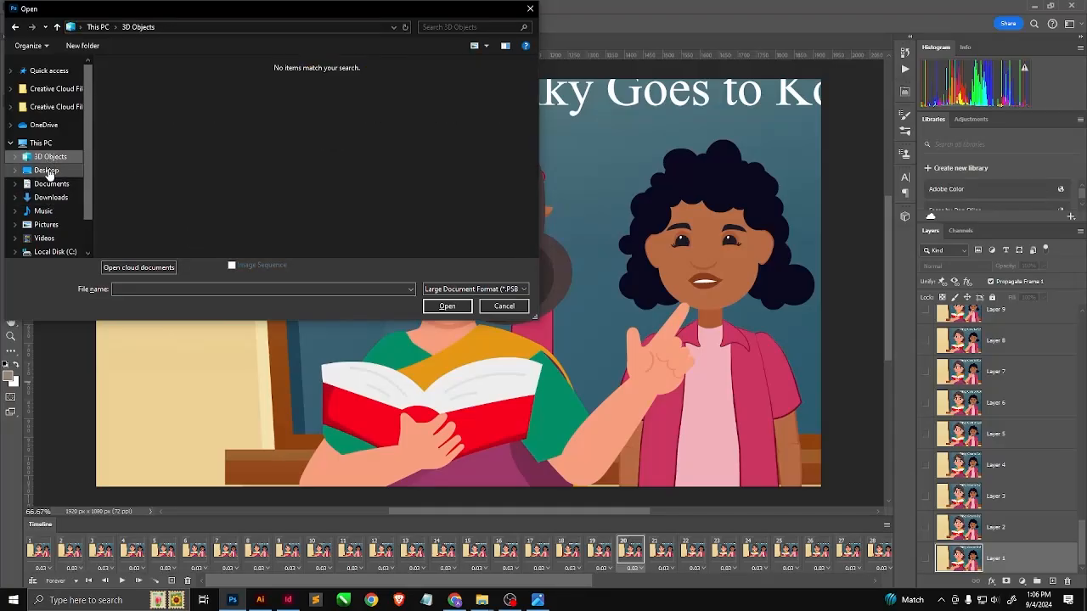
left_click(58, 201)
Look through the Downloads folder's contents and its sorting options, and leave the Open dialog without opening a file.
scroll(210, 201, "down", 3)
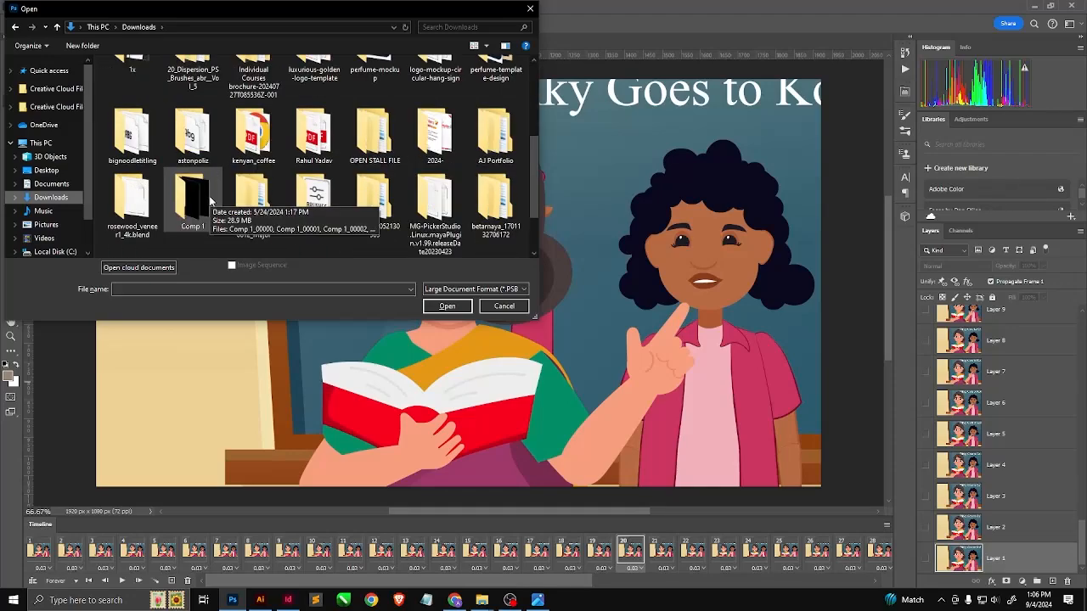
scroll(211, 200, "up", 3)
scroll(211, 200, "down", 2)
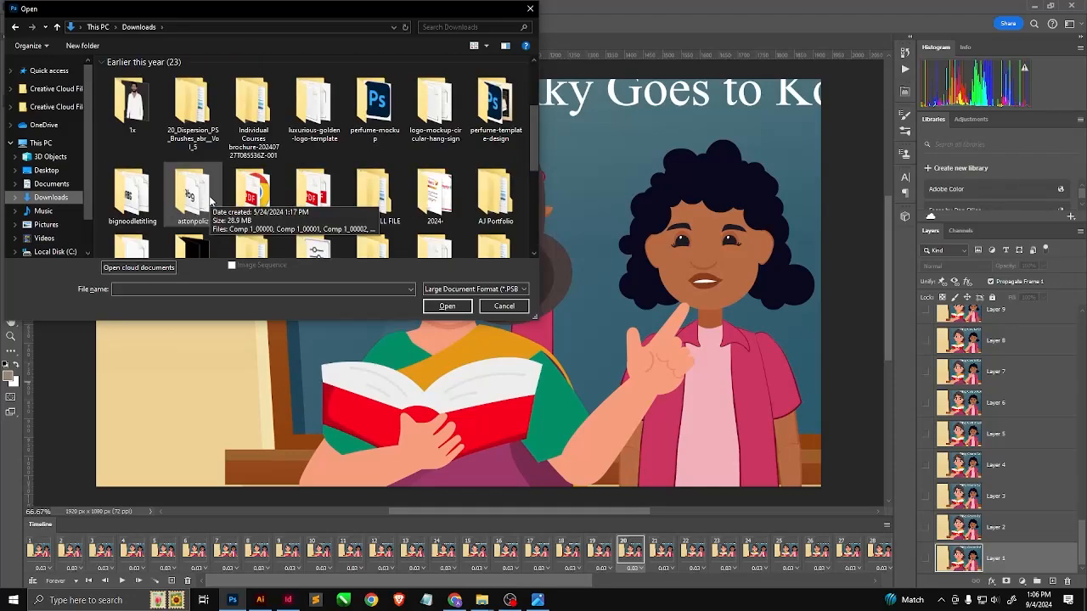
scroll(210, 200, "up", 2)
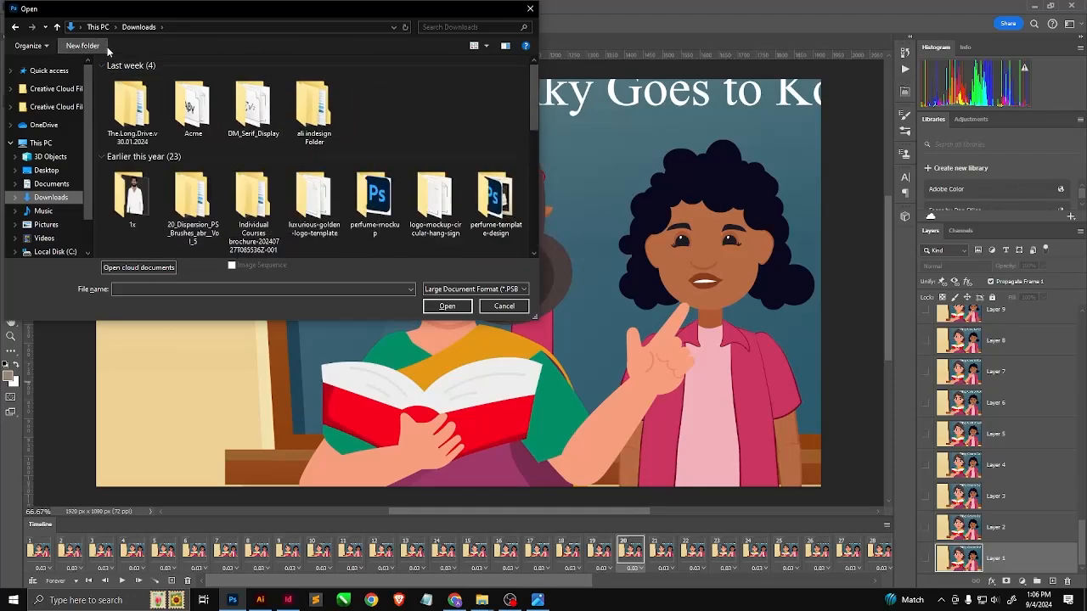
left_click(486, 46)
left_click(485, 48)
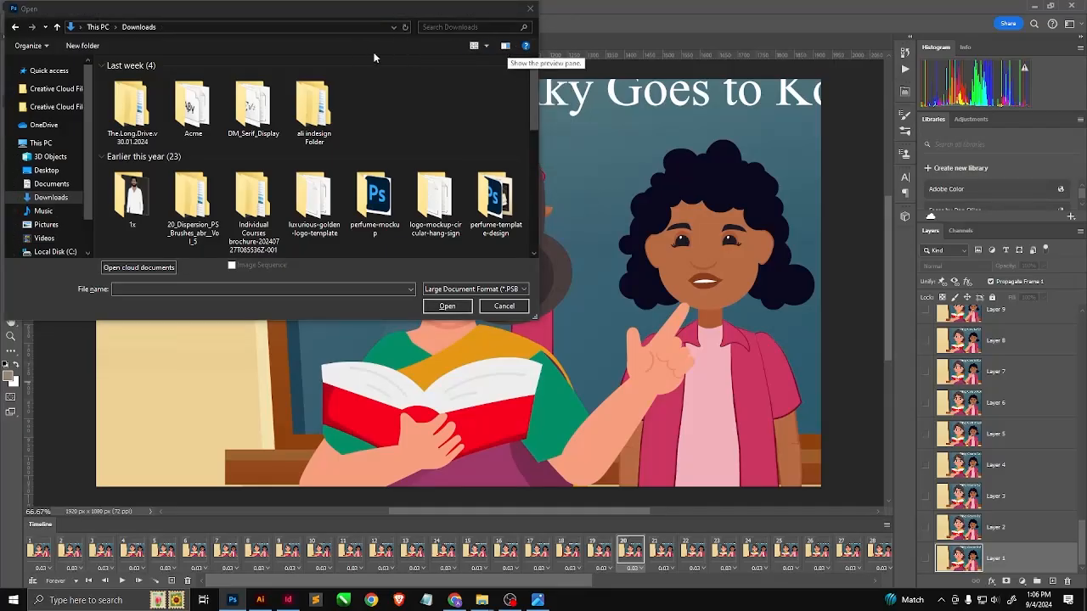
right_click(423, 108)
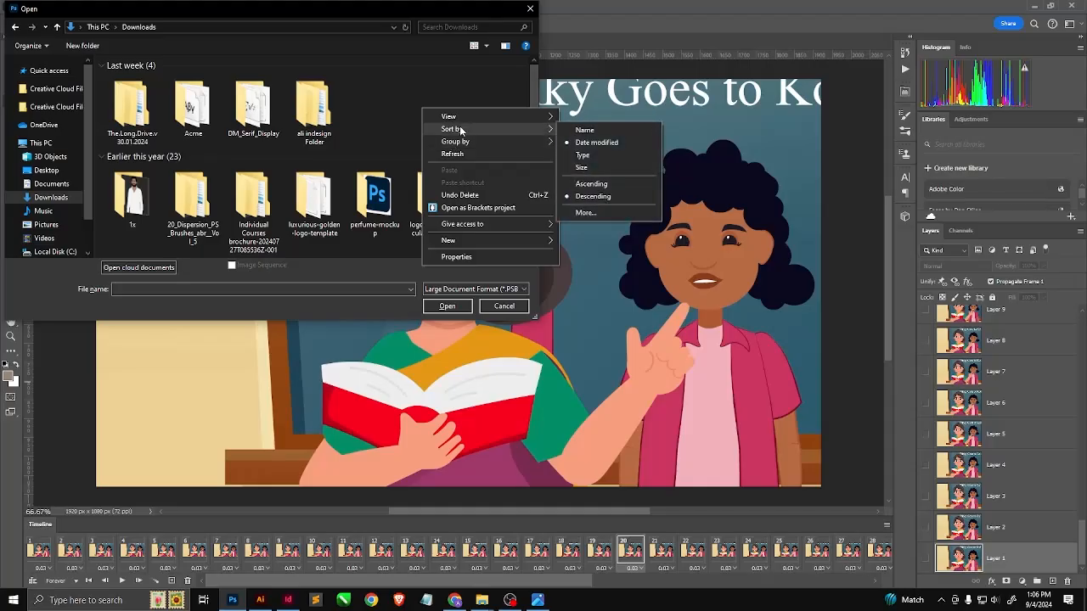
left_click(361, 112)
scroll(374, 136, "down", 8)
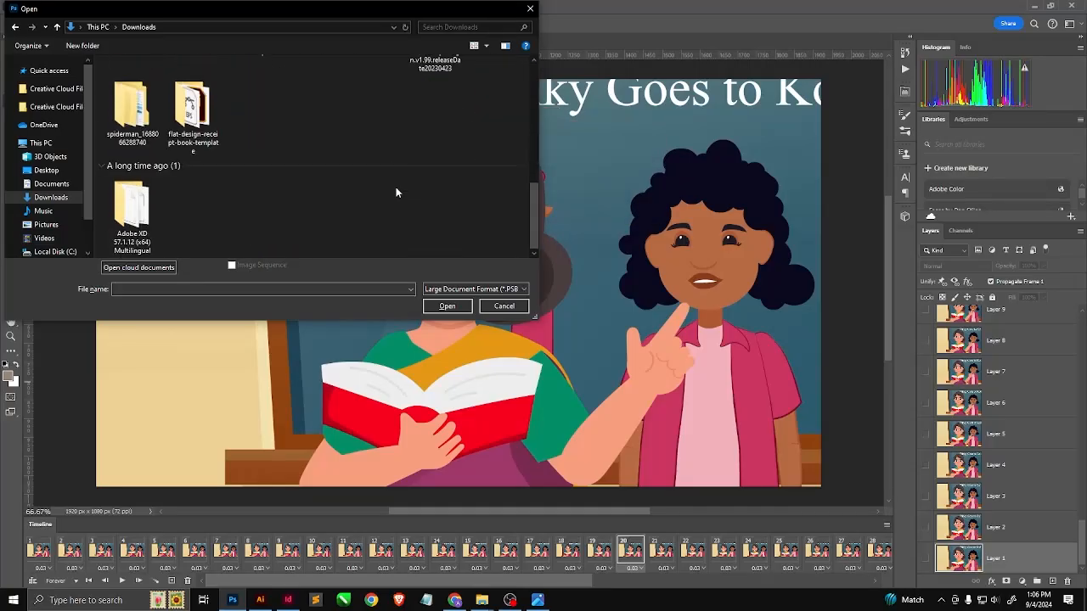
scroll(389, 208, "up", 8)
left_click(503, 305)
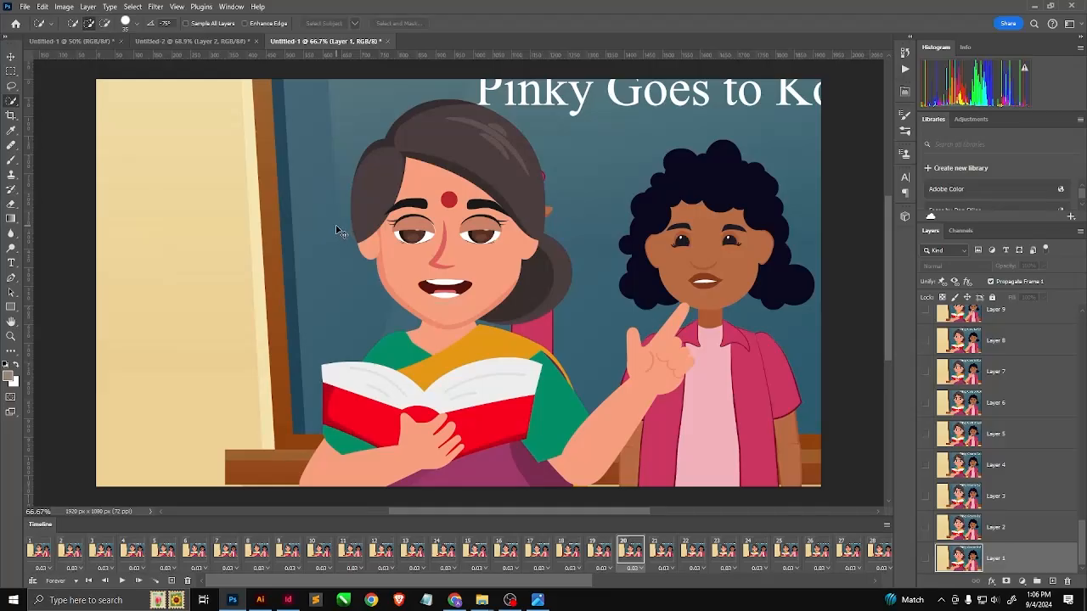
Search Downloads again for a file to open, check the file format filter, and cancel the Open dialog.
key("ctrl+o")
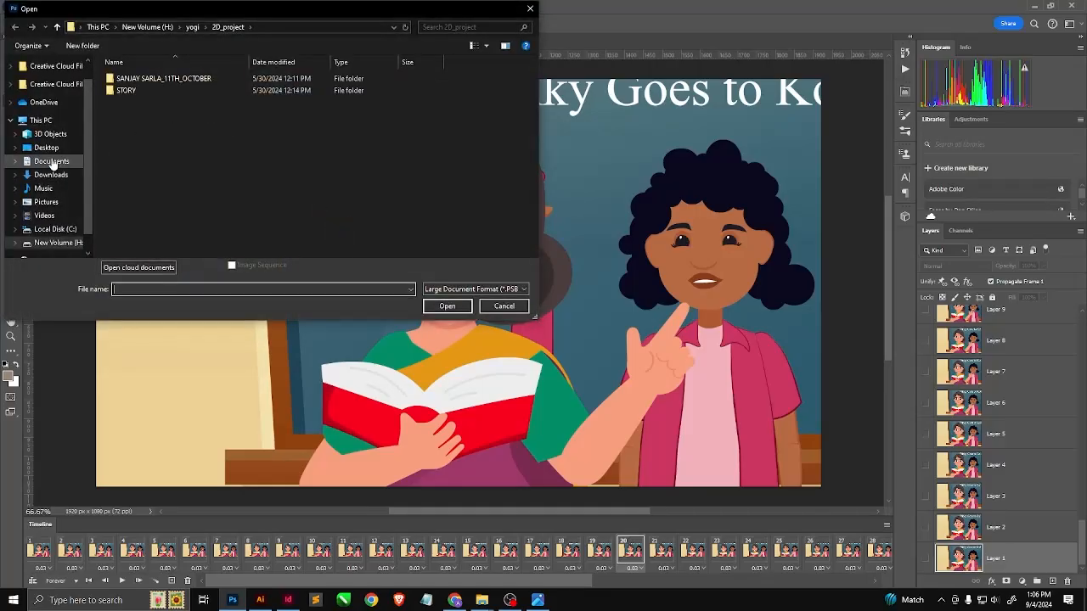
scroll(52, 163, "up", 1)
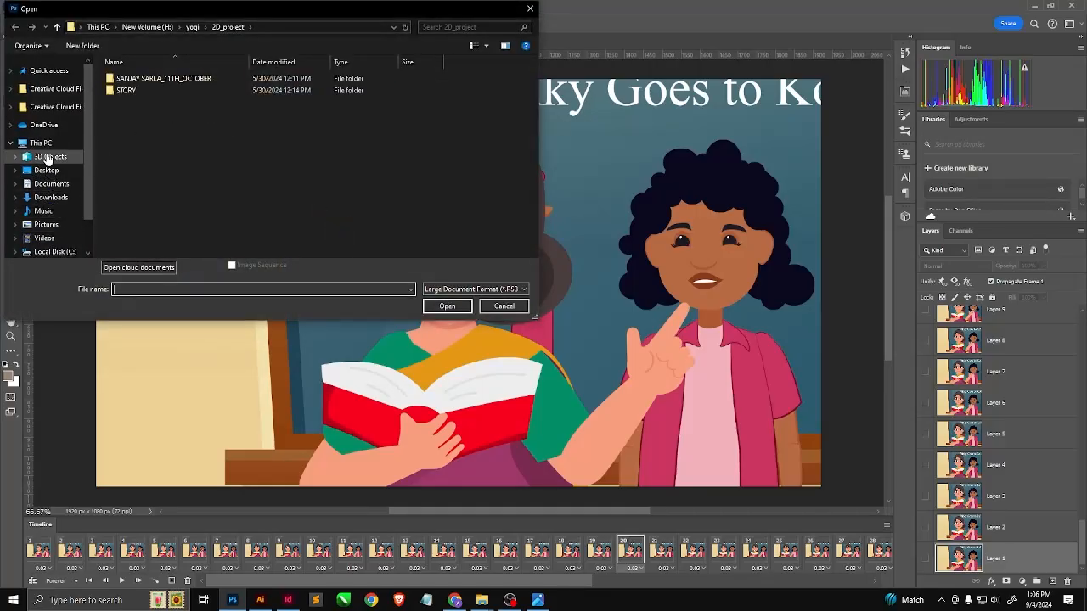
left_click(44, 145)
scroll(59, 175, "down", 1)
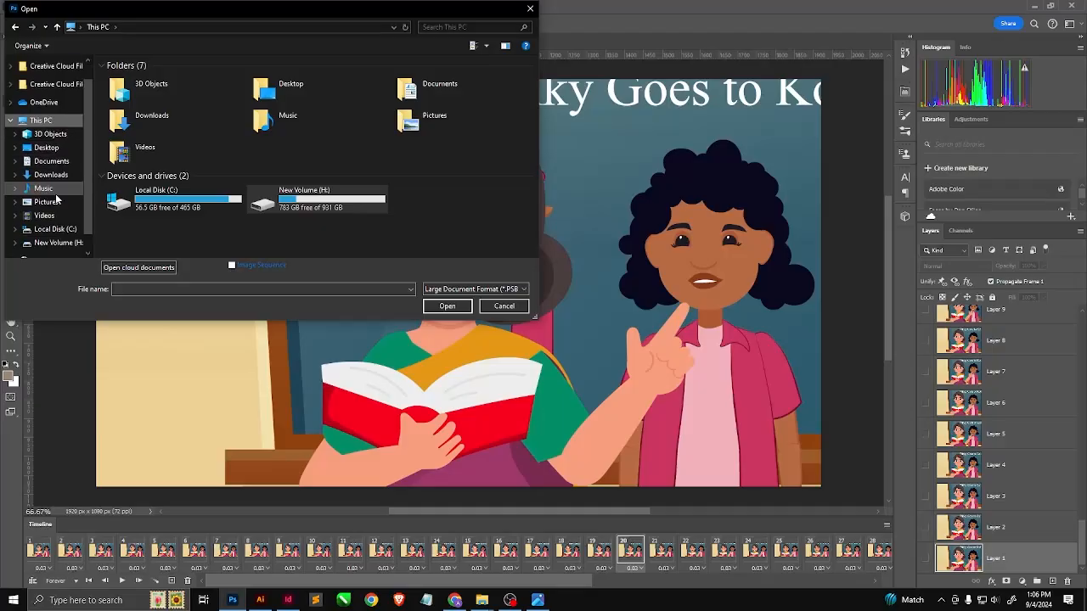
left_click(53, 175)
scroll(334, 210, "down", 3)
scroll(334, 210, "down", 1)
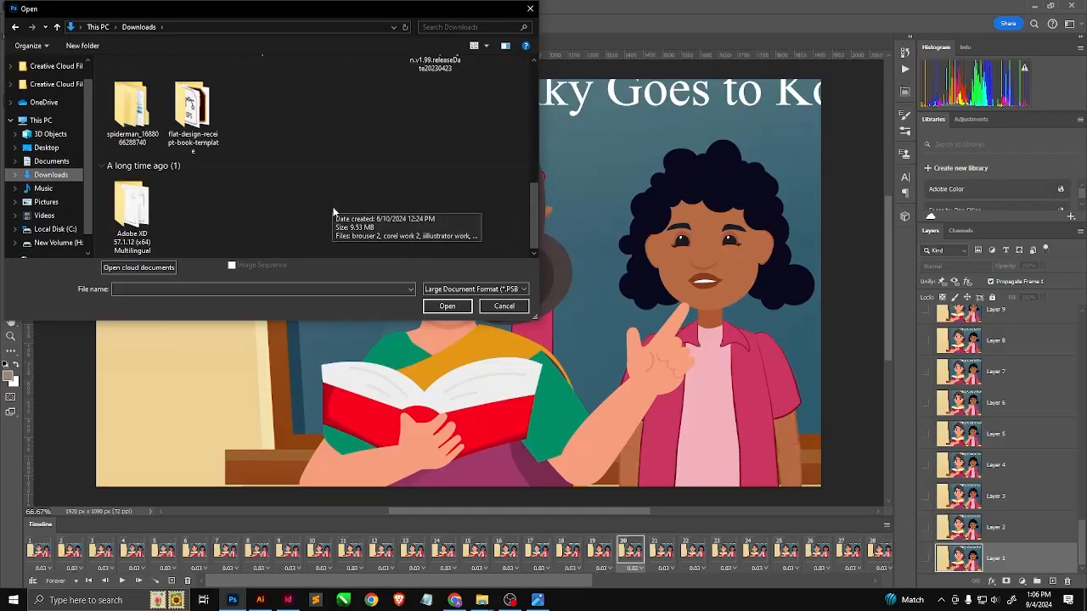
left_click(476, 292)
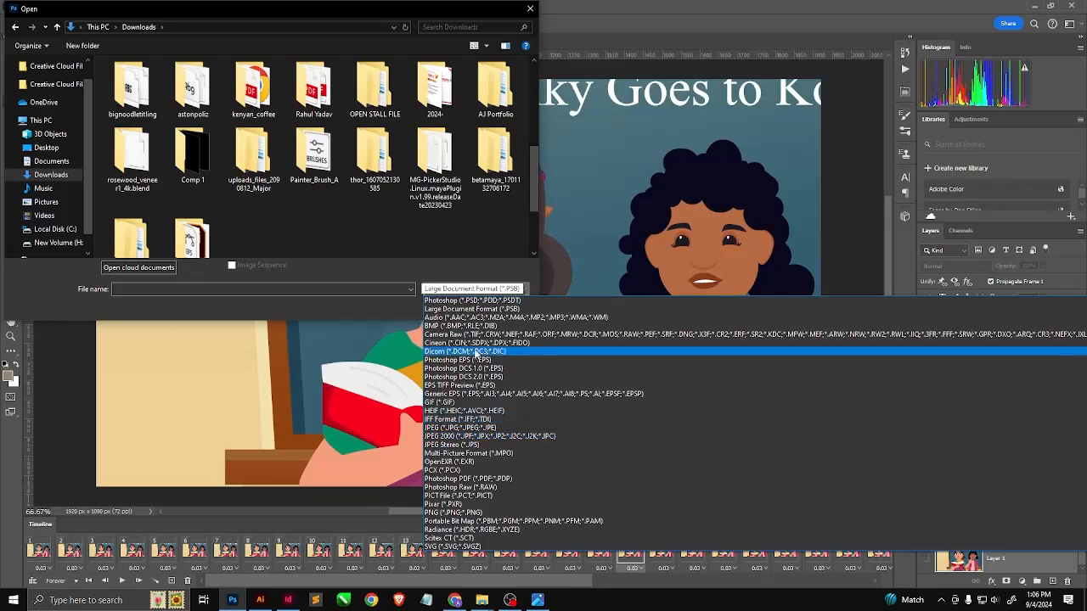
left_click(487, 304)
left_click(503, 308)
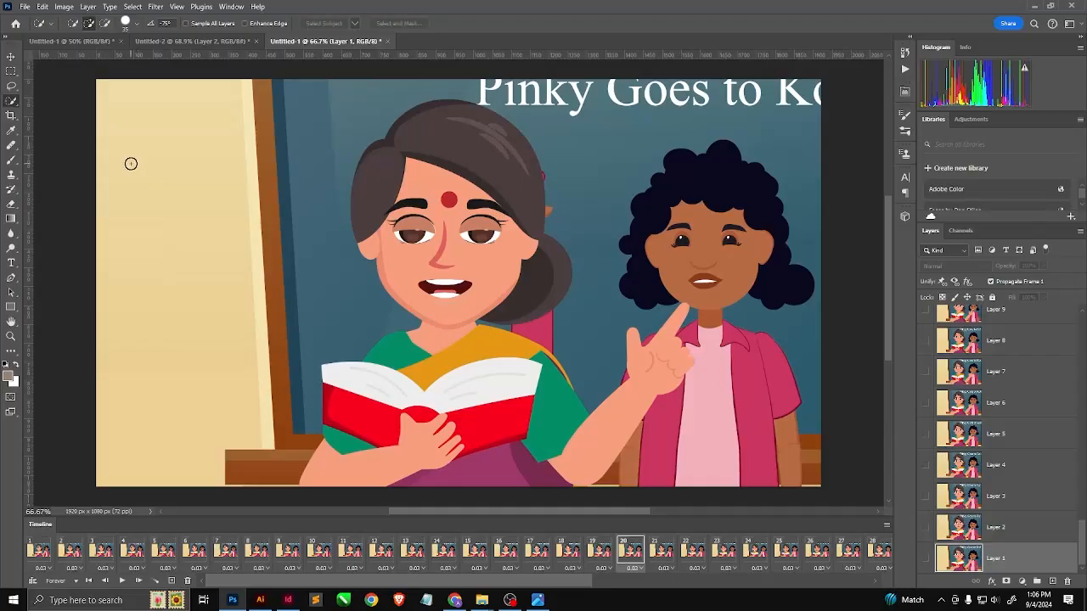
Switch to the File Explorer window and go to the Downloads folder.
key("alt+Tab")
key("alt+Tab")
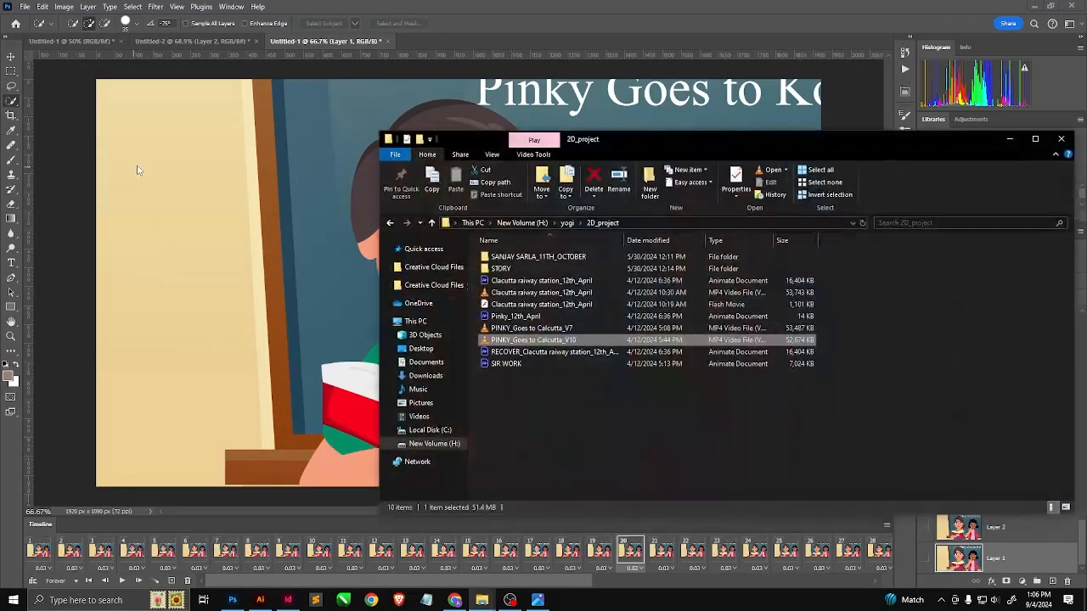
key("alt+Tab")
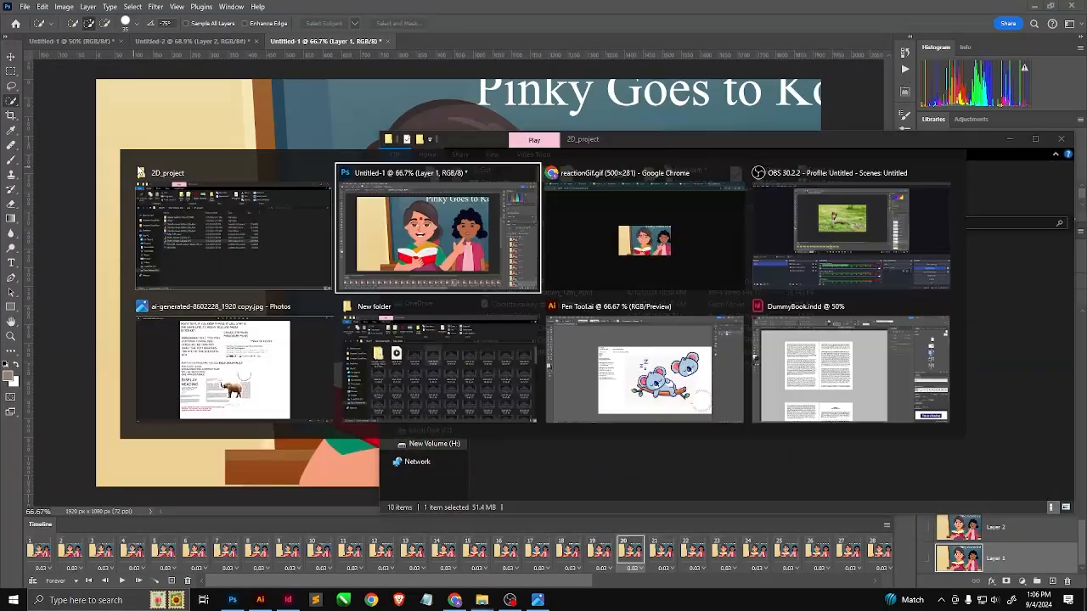
left_click(565, 241)
key("alt+Tab")
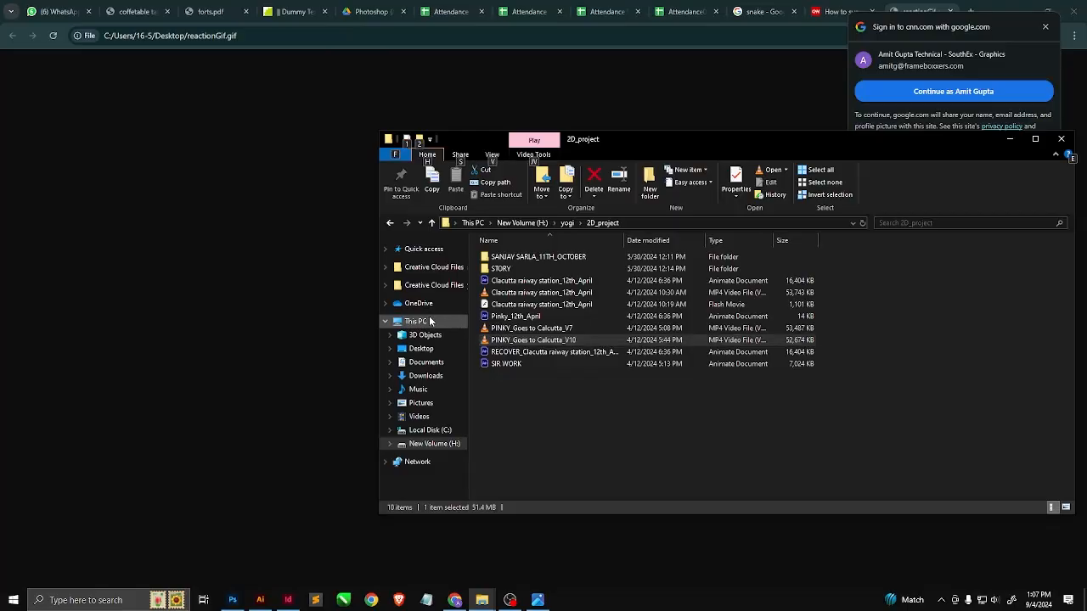
left_click(425, 362)
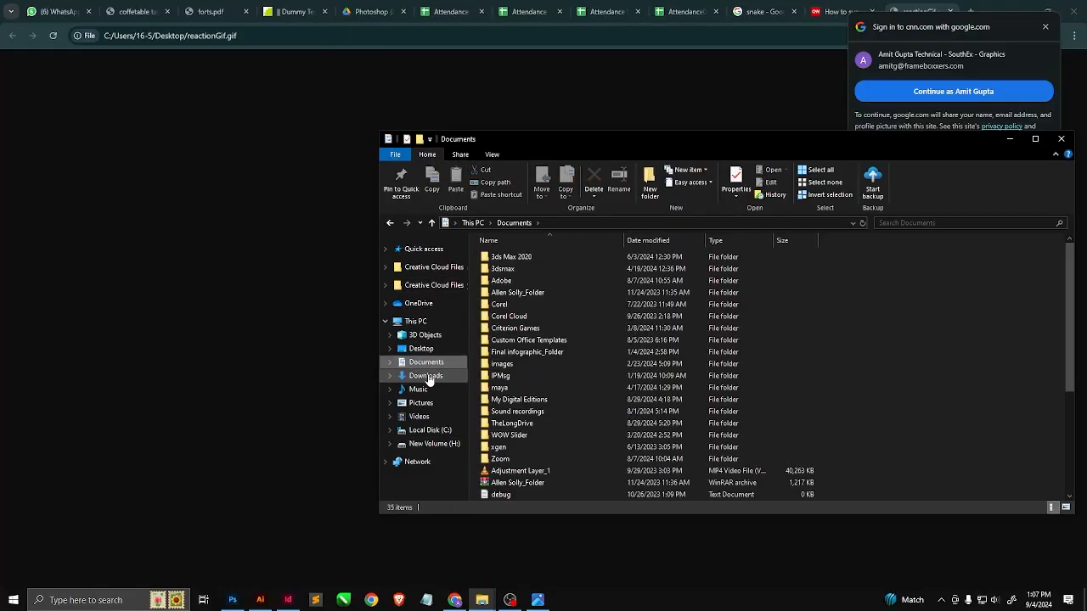
left_click(429, 378)
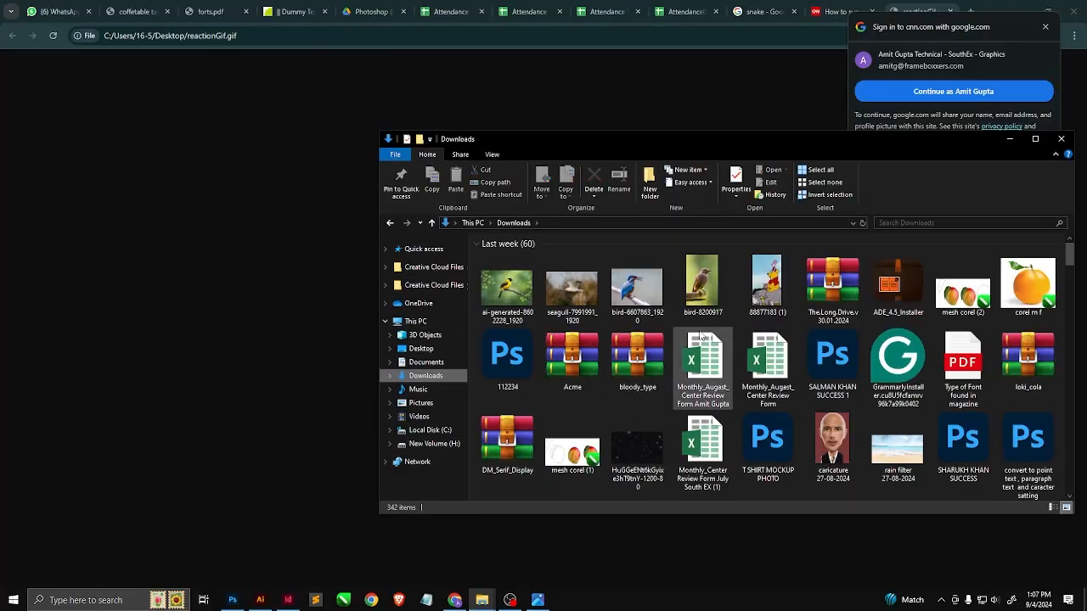
Look through the recent files in Downloads for a source image, preview the caricature 27-08-2024 picture, and close it.
scroll(701, 337, "down", 3)
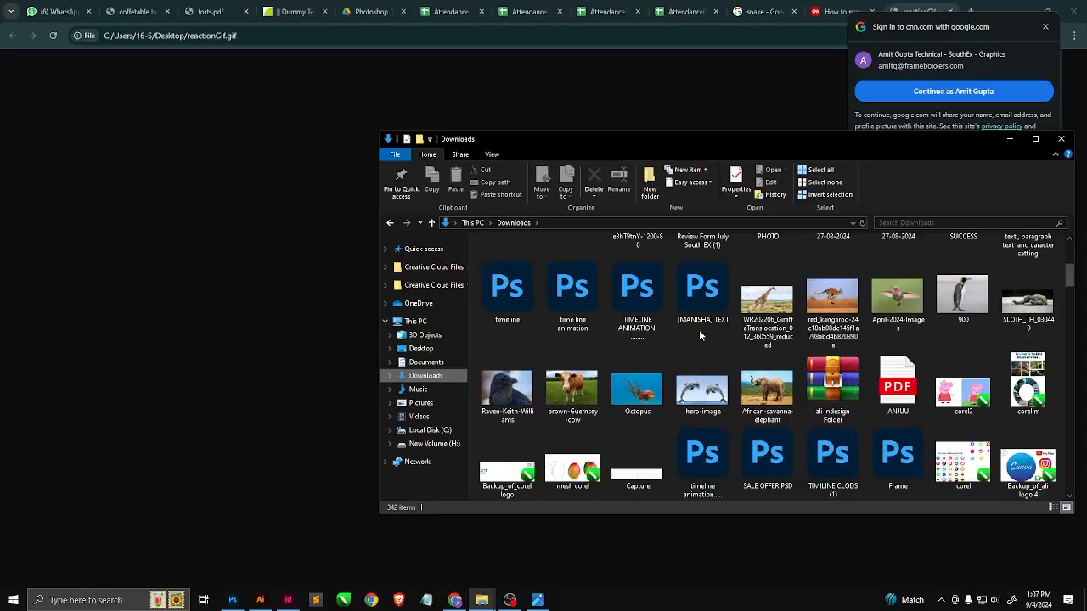
scroll(699, 329, "down", 2)
scroll(698, 326, "up", 2)
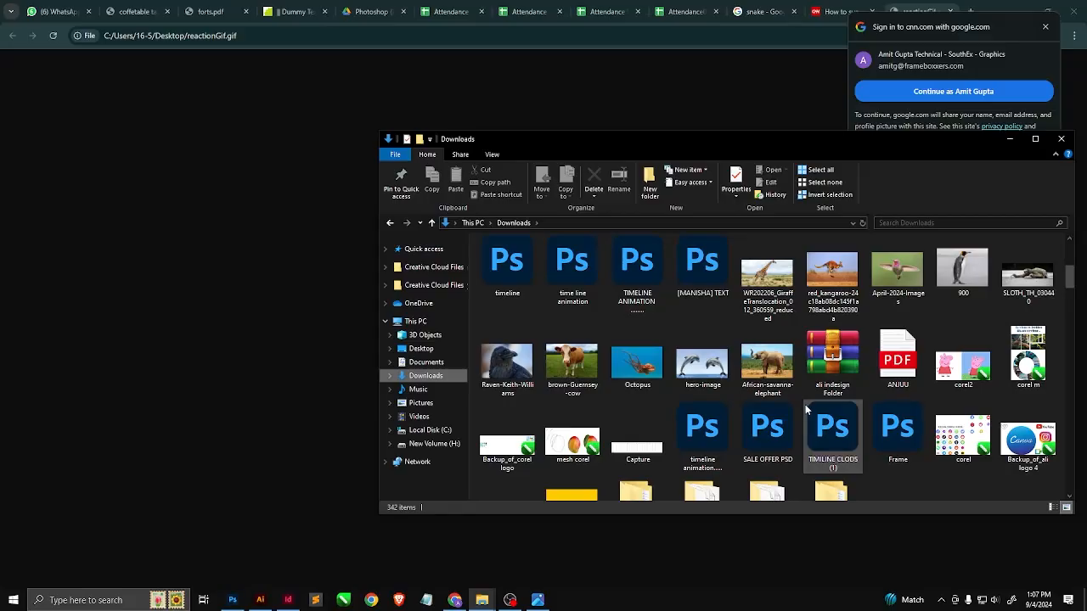
scroll(805, 404, "up", 2)
scroll(805, 405, "down", 2)
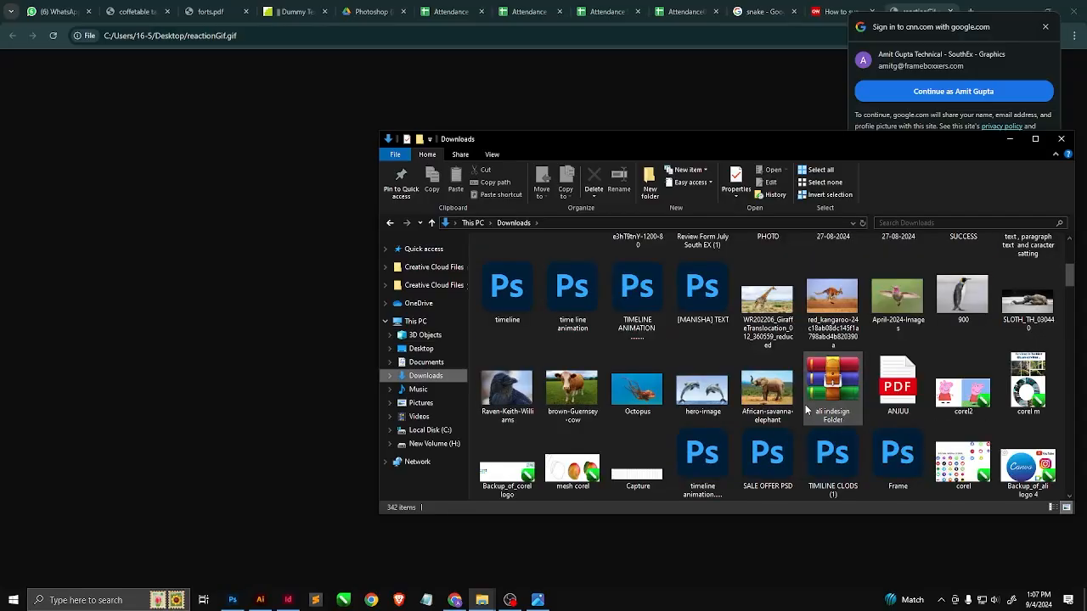
scroll(805, 405, "up", 2)
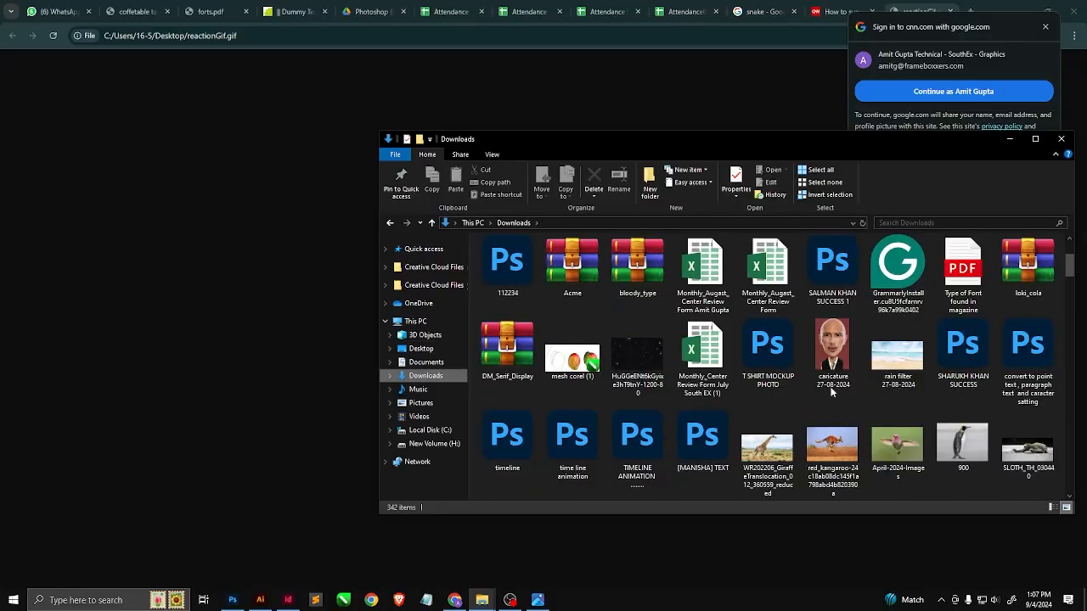
double_click(841, 357)
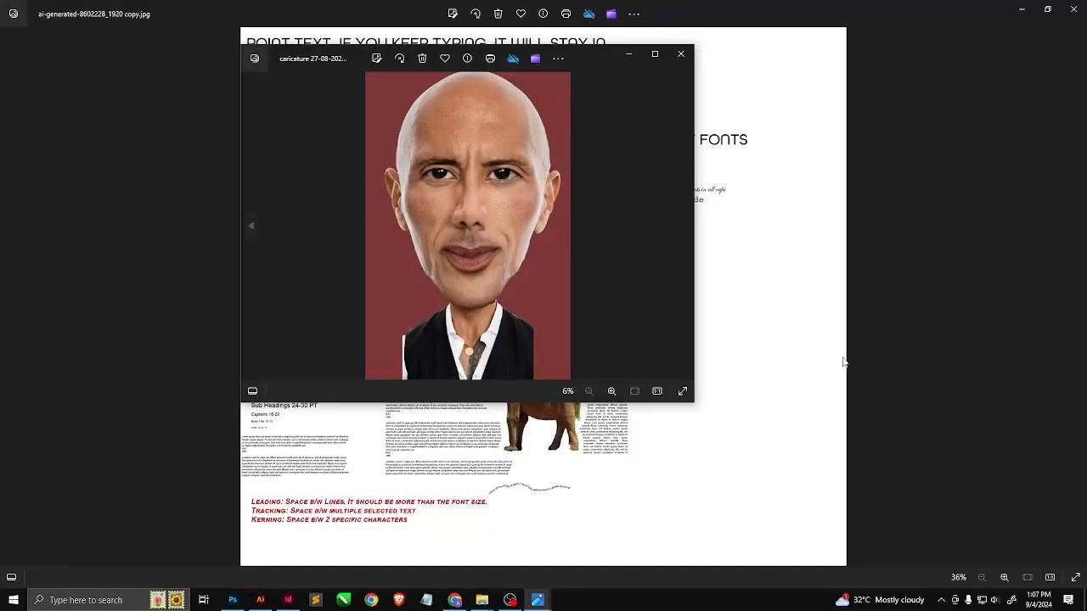
left_click(680, 53)
key("alt+Tab")
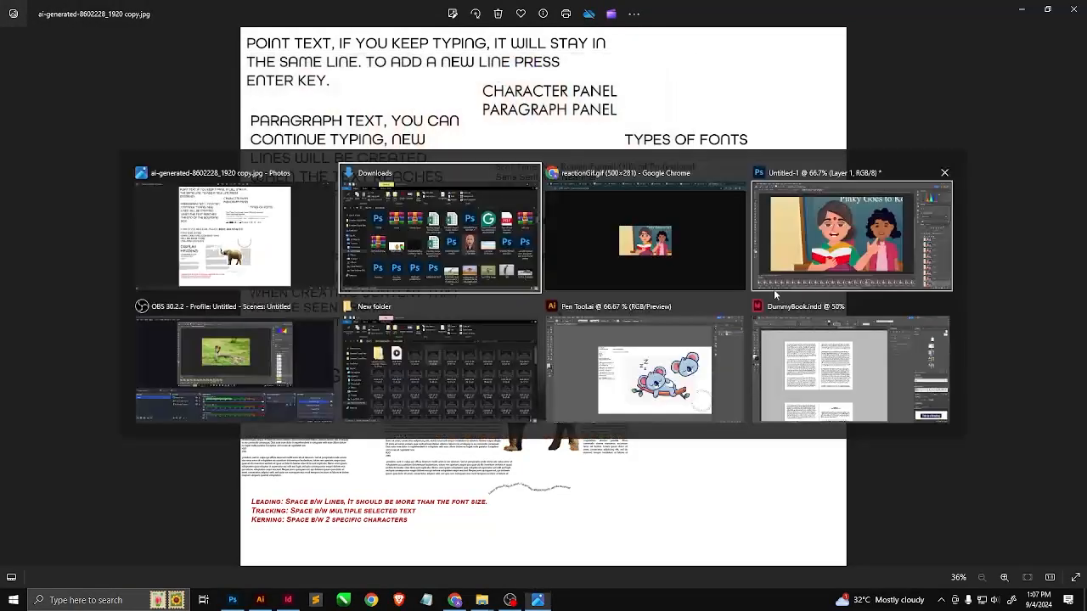
Examine the older files in the Downloads folder for an image suitable for a distortion animation.
scroll(807, 359, "down", 2)
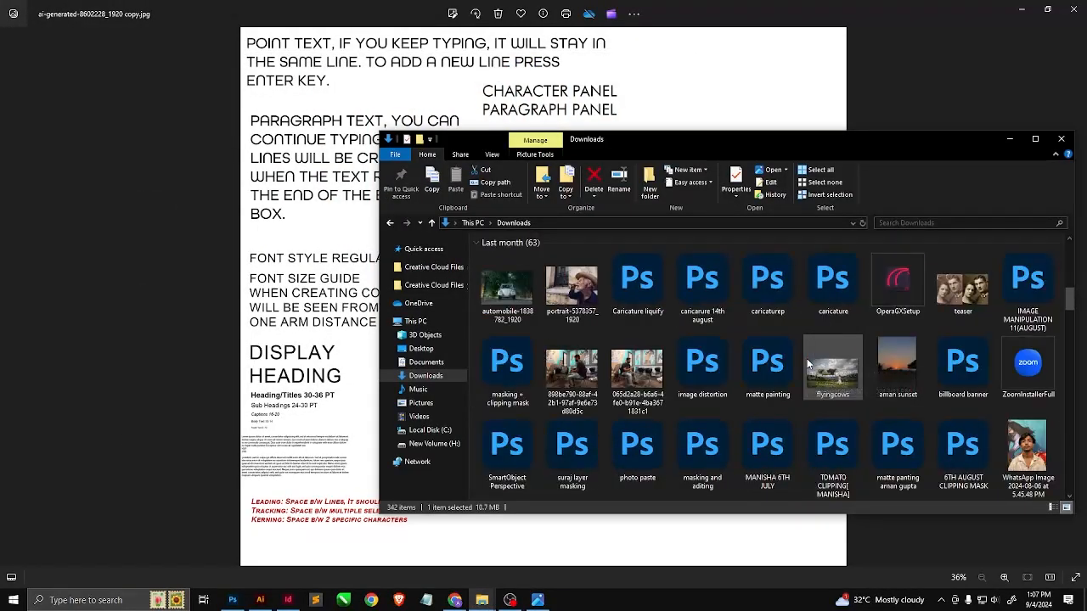
scroll(803, 356, "down", 3)
scroll(869, 421, "up", 3)
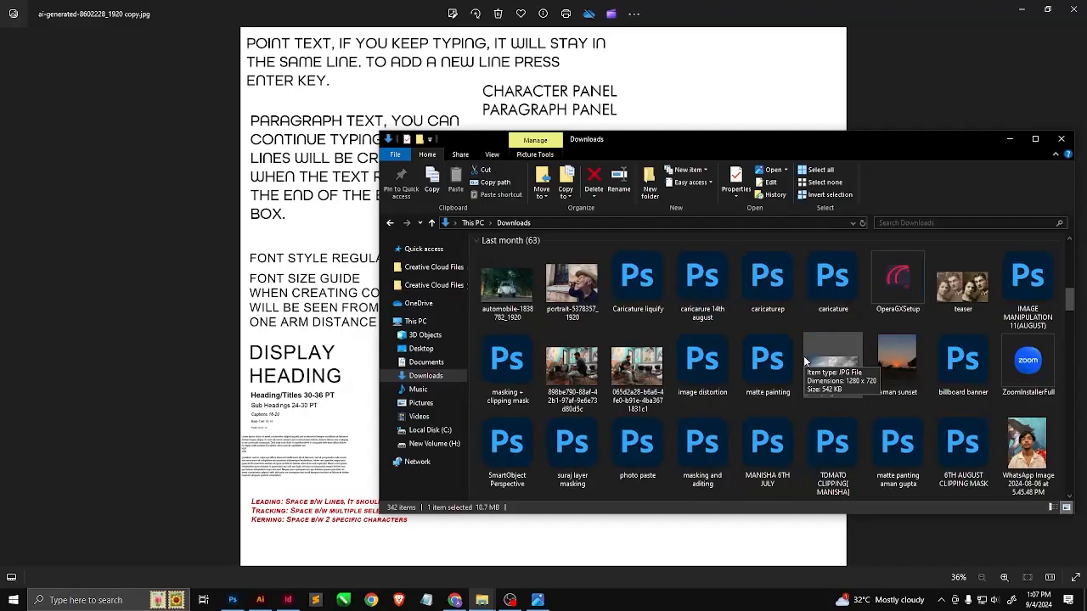
scroll(880, 415, "down", 2)
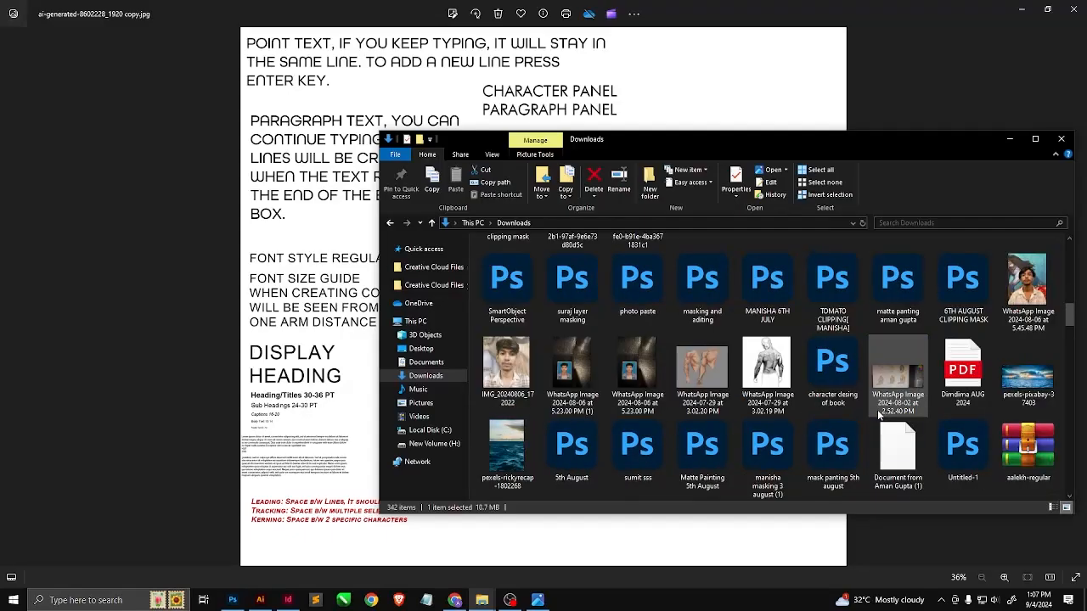
scroll(879, 414, "down", 4)
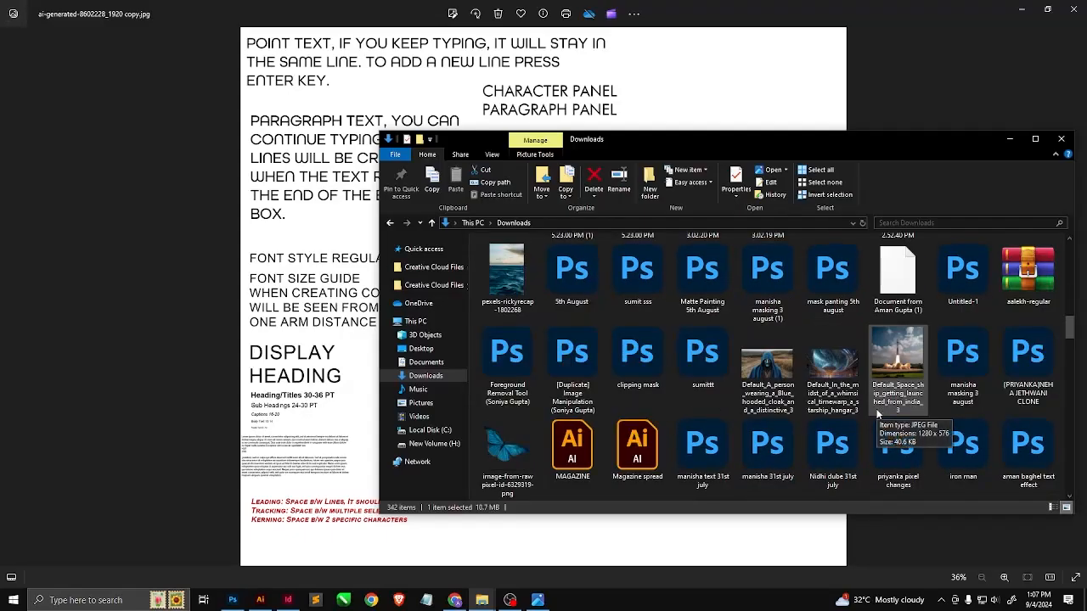
scroll(879, 413, "up", 2)
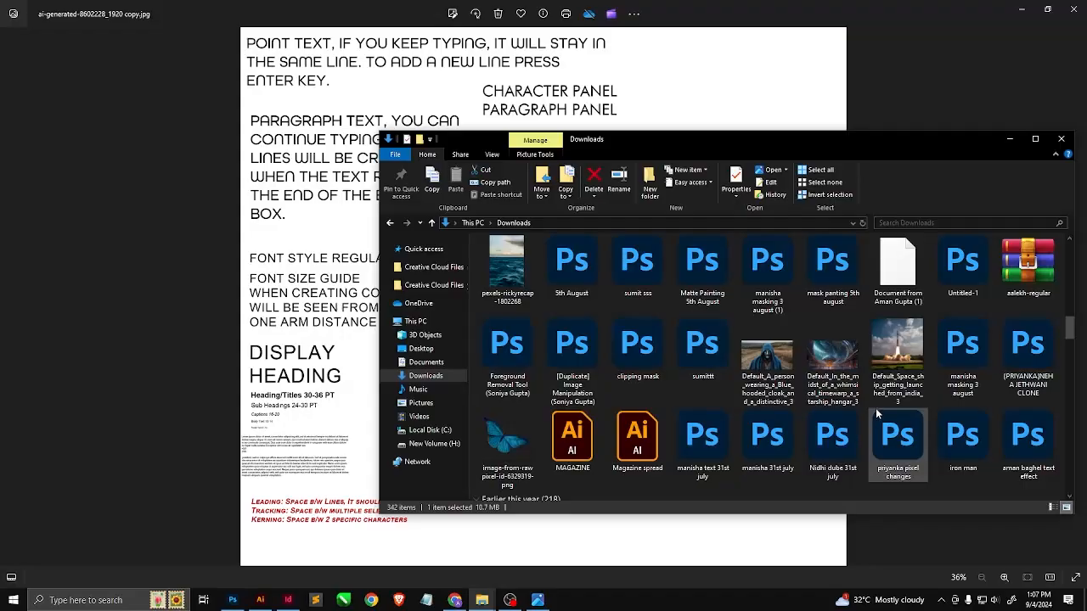
scroll(875, 407, "down", 8)
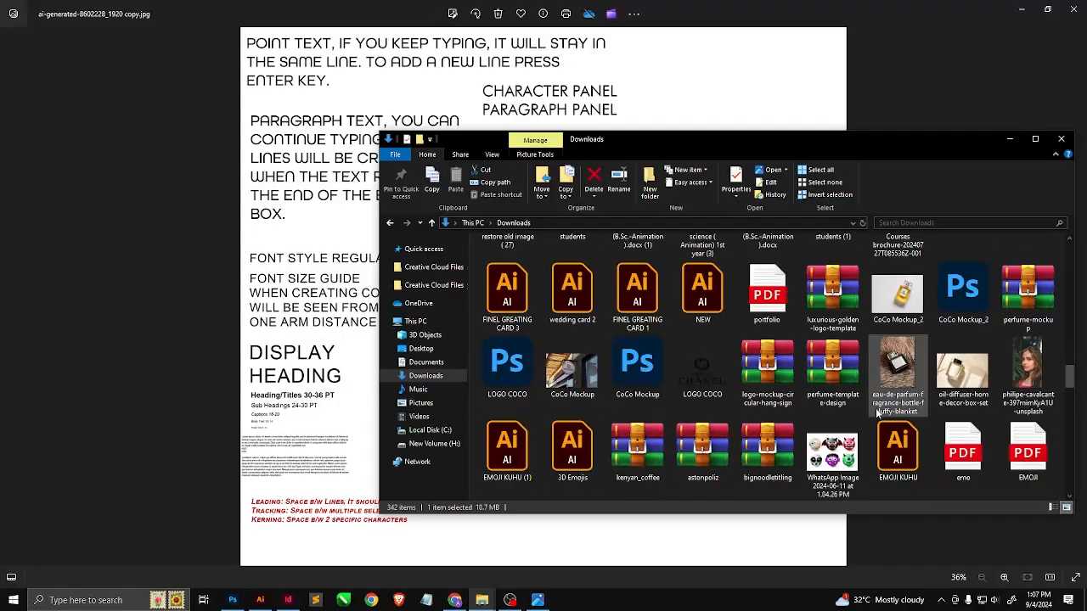
scroll(876, 407, "down", 2)
scroll(877, 413, "down", 6)
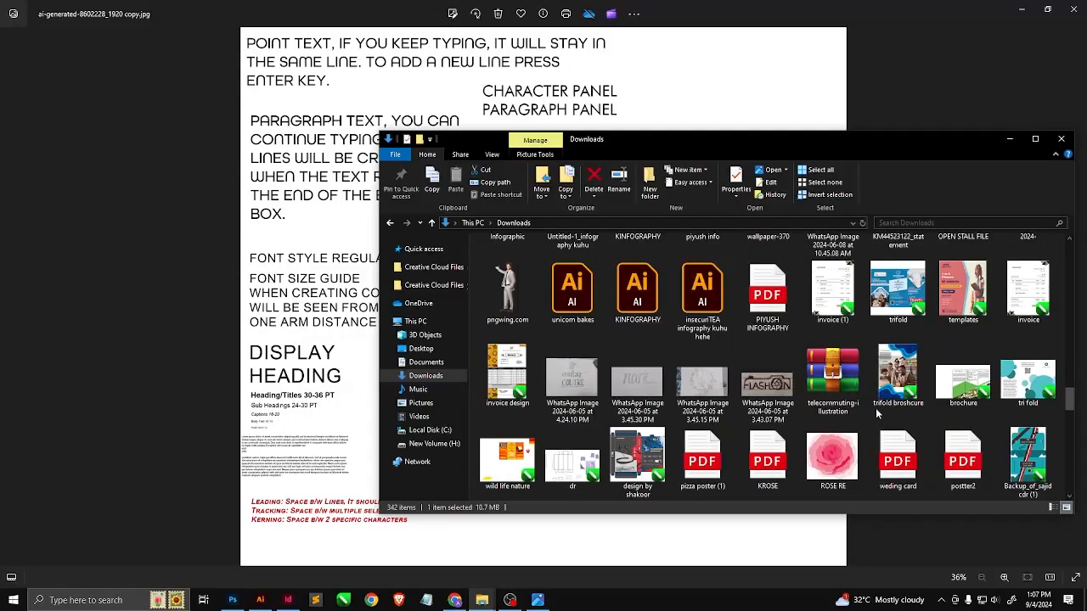
scroll(878, 414, "down", 10)
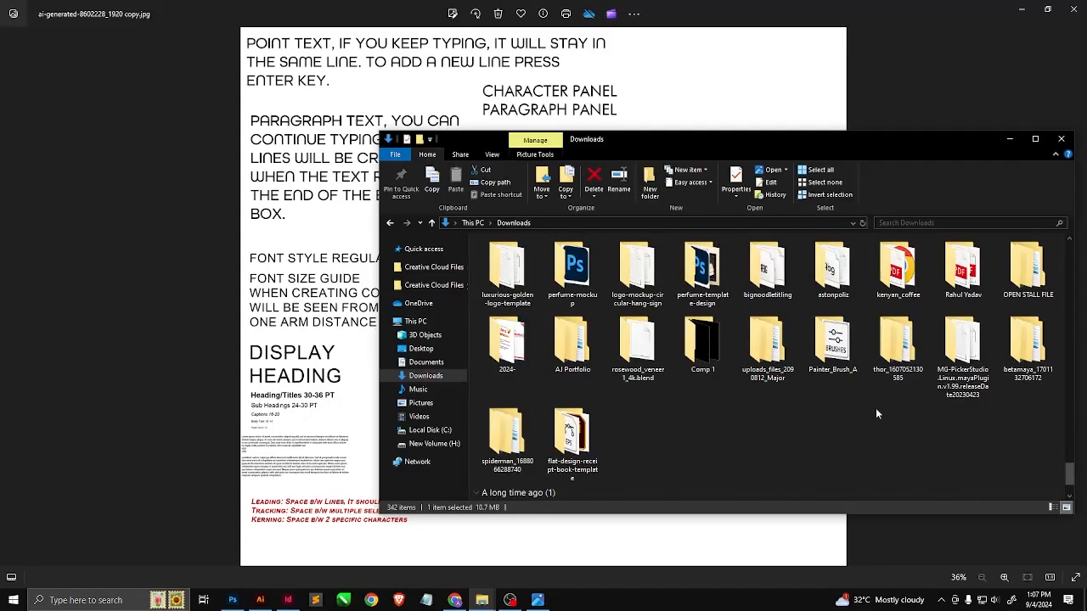
scroll(877, 414, "up", 2)
scroll(877, 414, "up", 1)
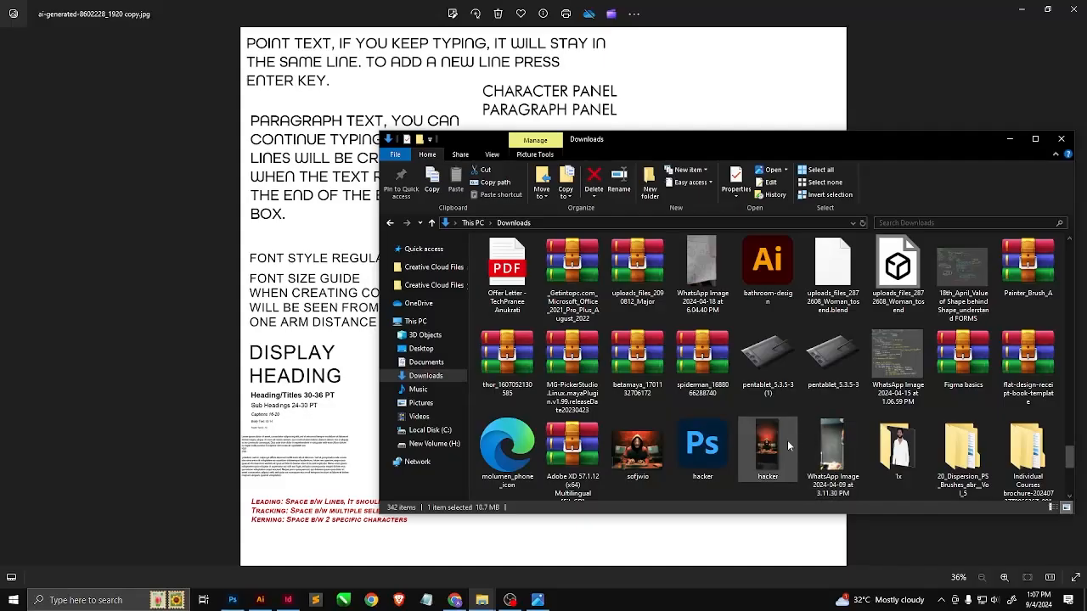
Preview the sofjwio hooded hacker image from Downloads and open it with Adobe Photoshop 2024.
double_click(653, 455)
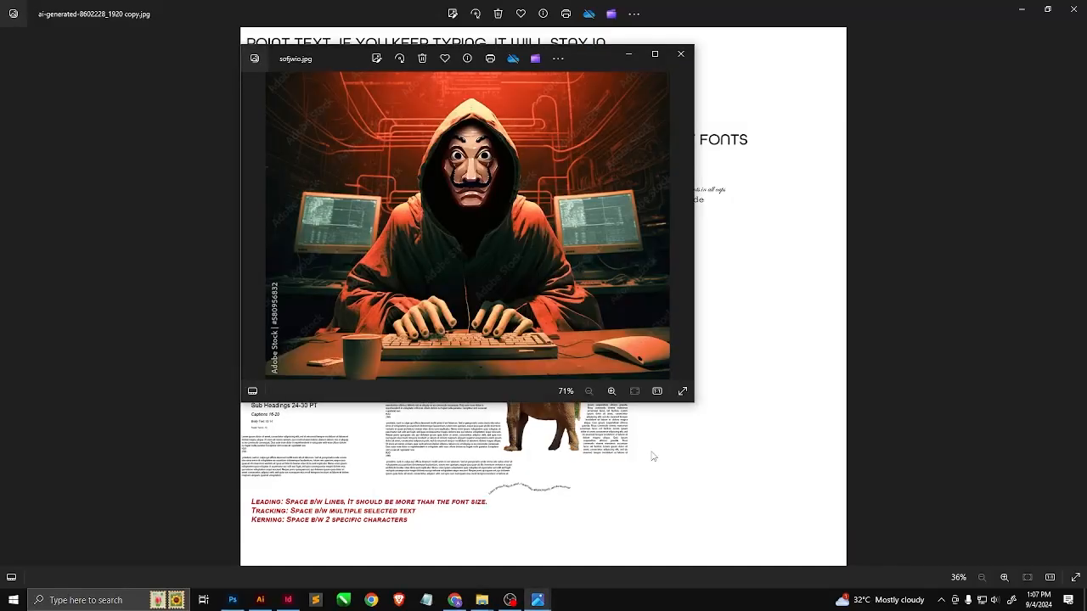
right_click(563, 271)
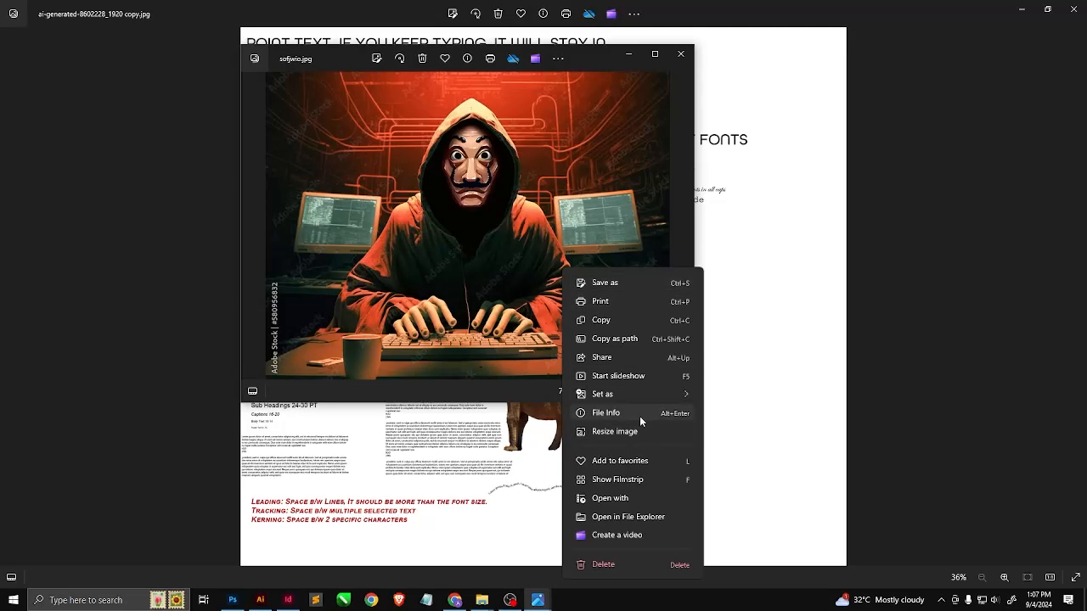
left_click(624, 498)
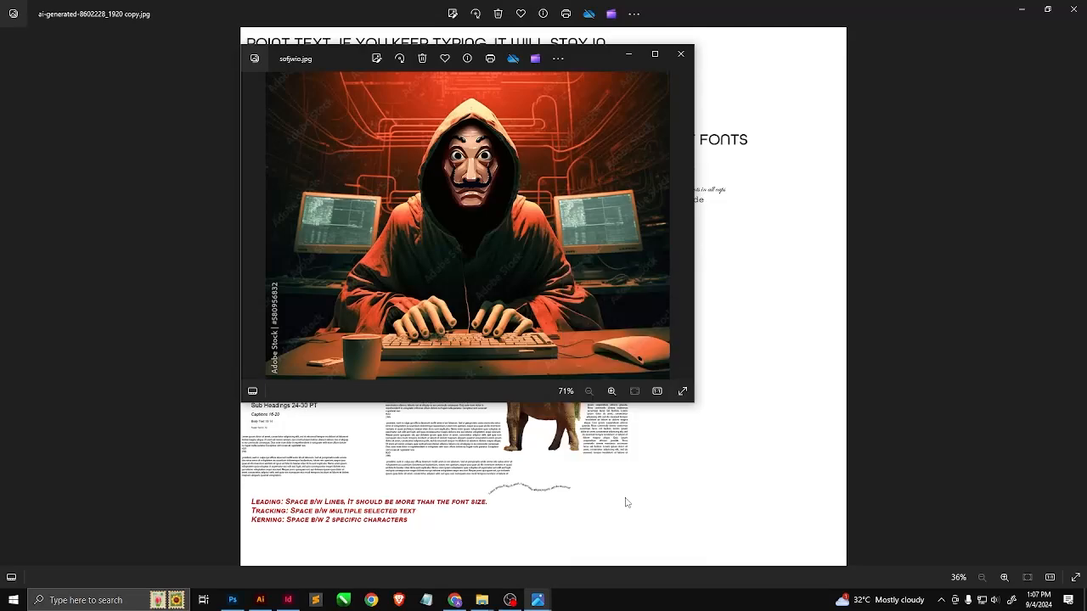
left_click(523, 321)
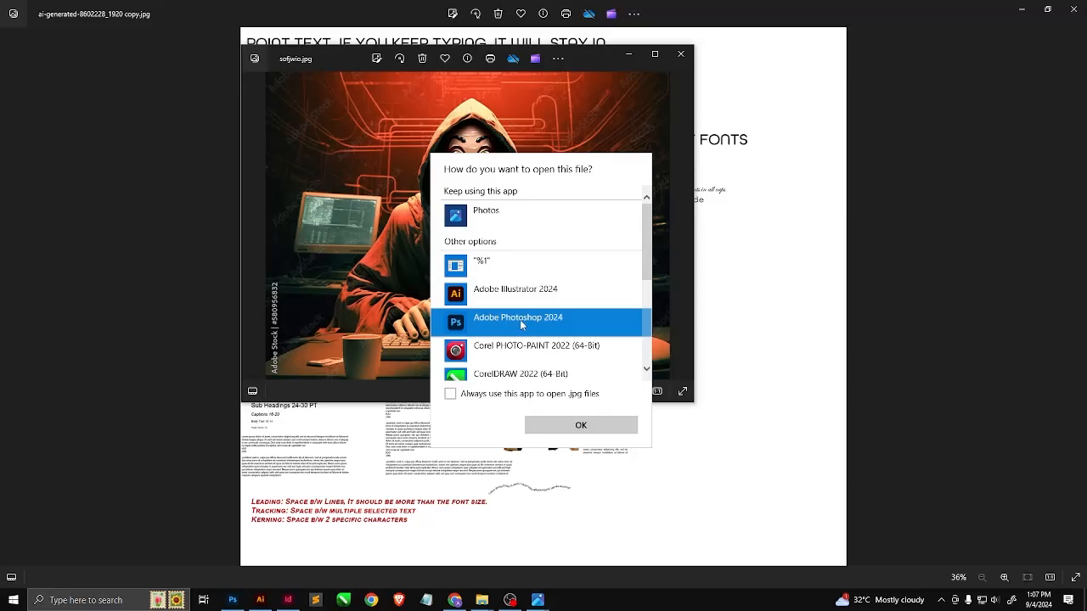
left_click(580, 426)
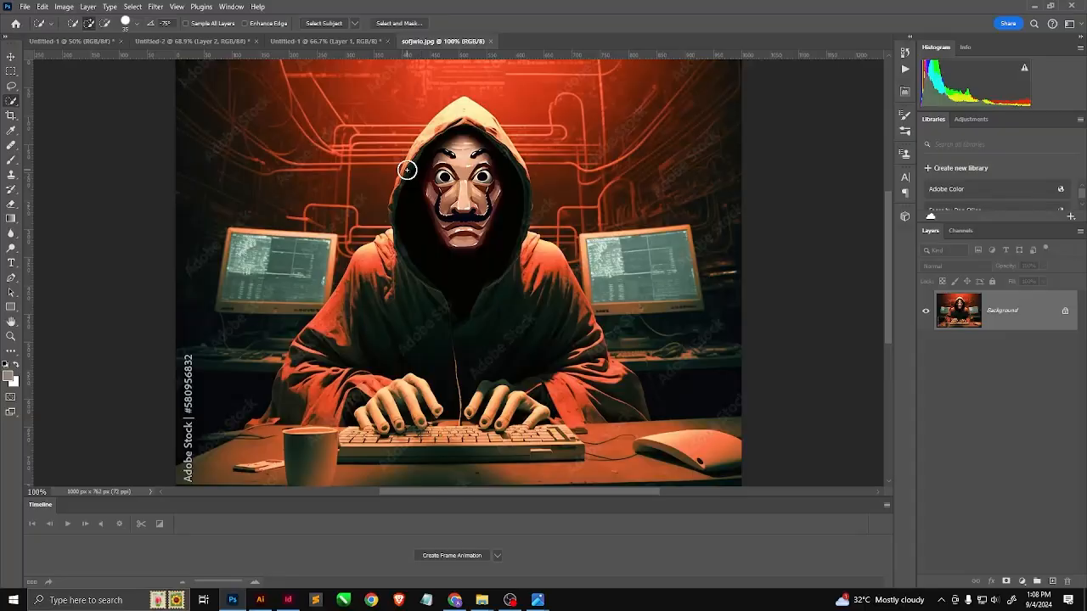
Unlock the hacker image's Background layer and duplicate it, with the Quick Selection brush enlarged to 250.
left_click(1066, 312)
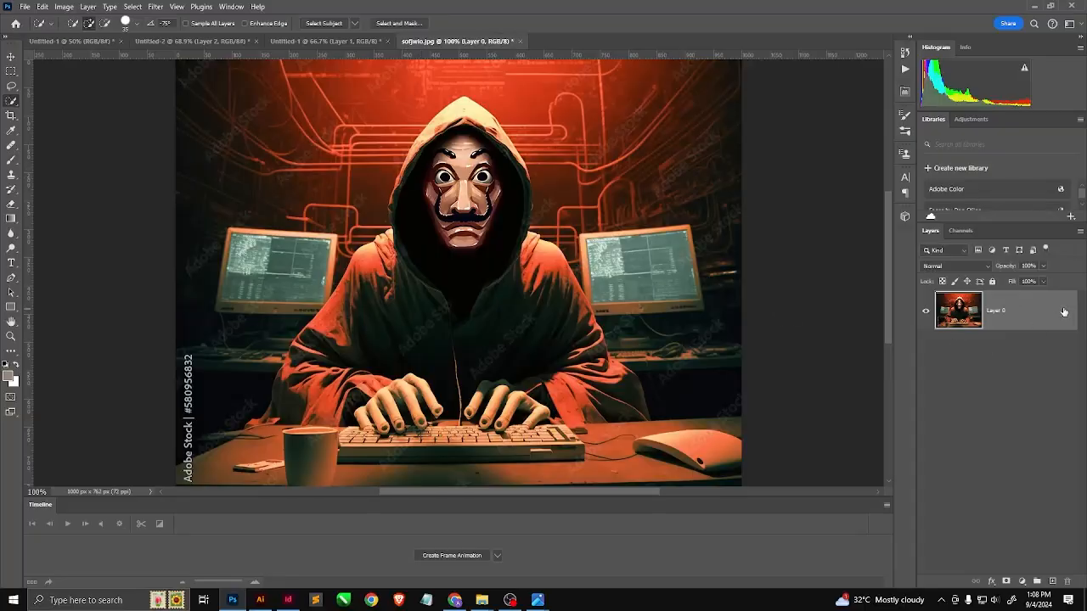
double_click(1058, 312)
left_click(1038, 60)
key("bracketright")
key("bracketright")
key("bracketright")
key("bracketright")
key("bracketright")
key("bracketright")
key("bracketright")
key("bracketright")
key("bracketright")
key("bracketright")
key("bracketright")
key("bracketright")
key("bracketright")
key("ctrl+j")
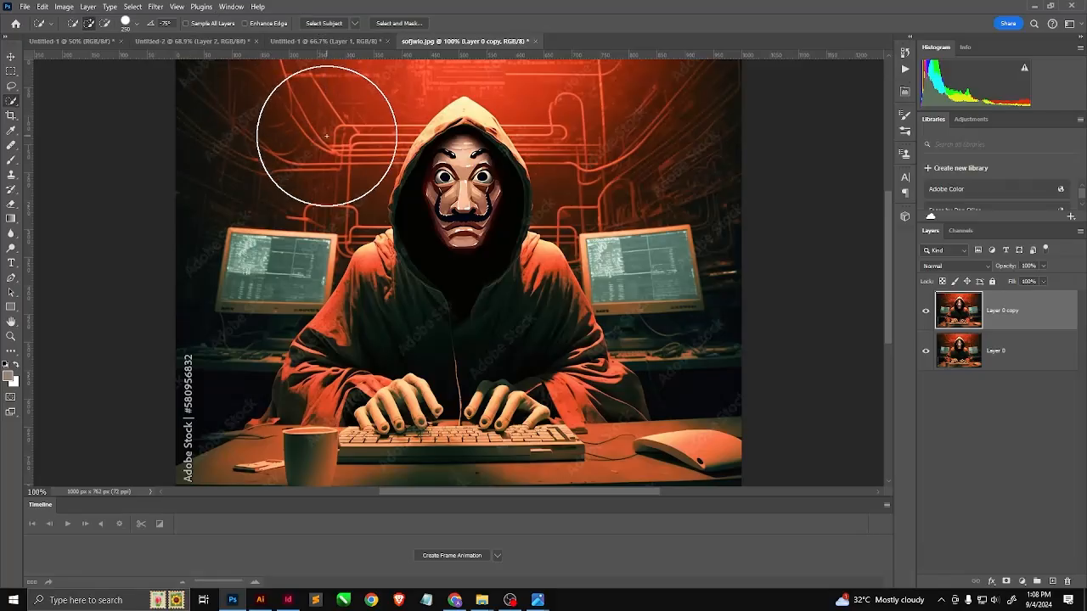
Apply Liquify to the duplicate layer, shrinking the masked face slightly with the Pucker tool at brush size 500.
left_click(151, 6)
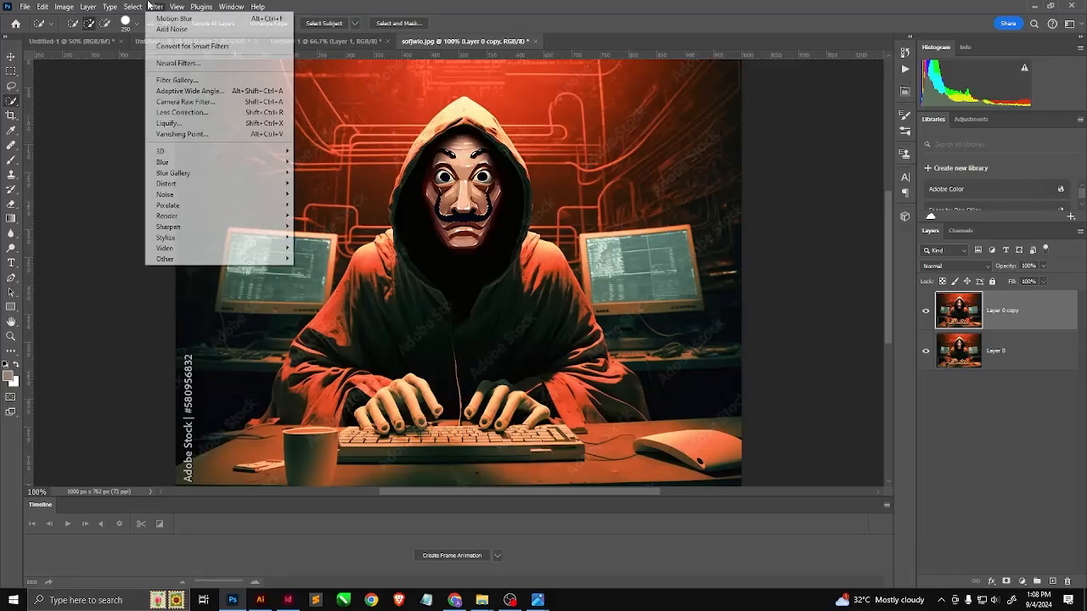
left_click(174, 123)
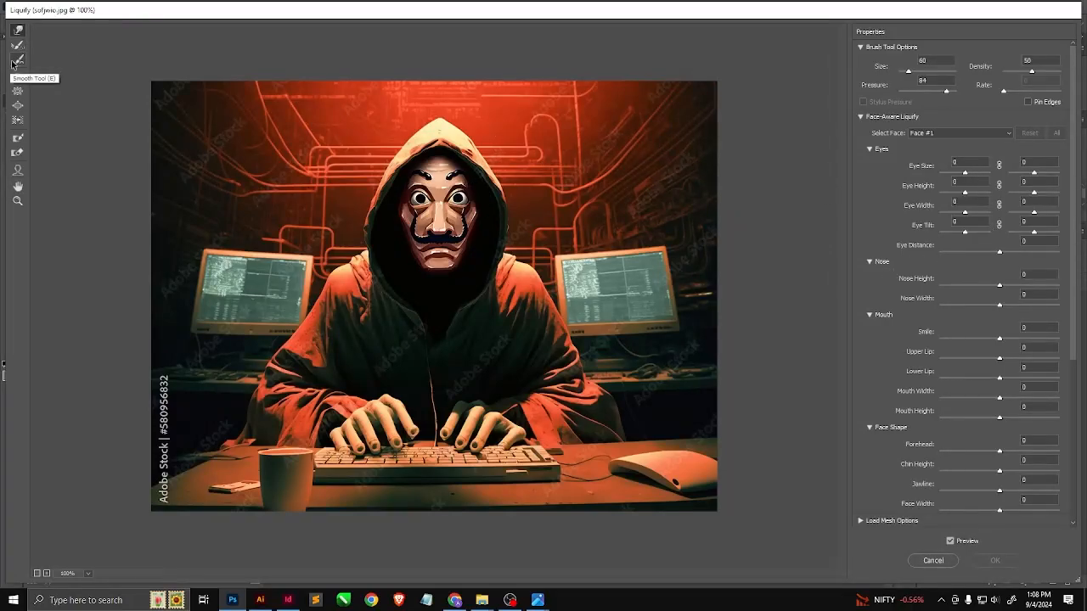
left_click(17, 91)
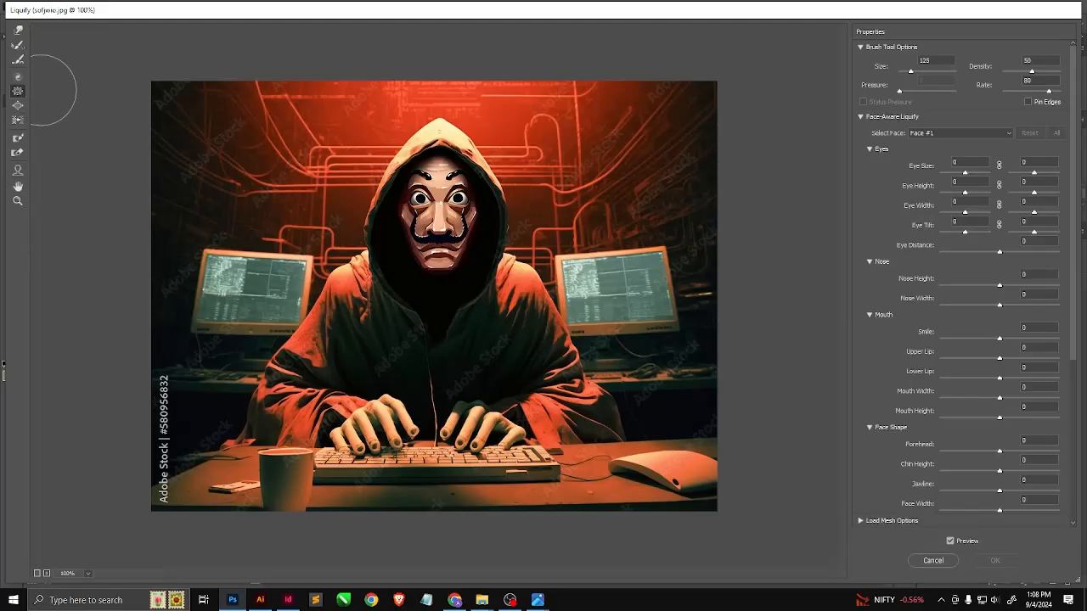
key("]")
key("]")
key("]")
key("]")
key("]")
left_click(433, 211)
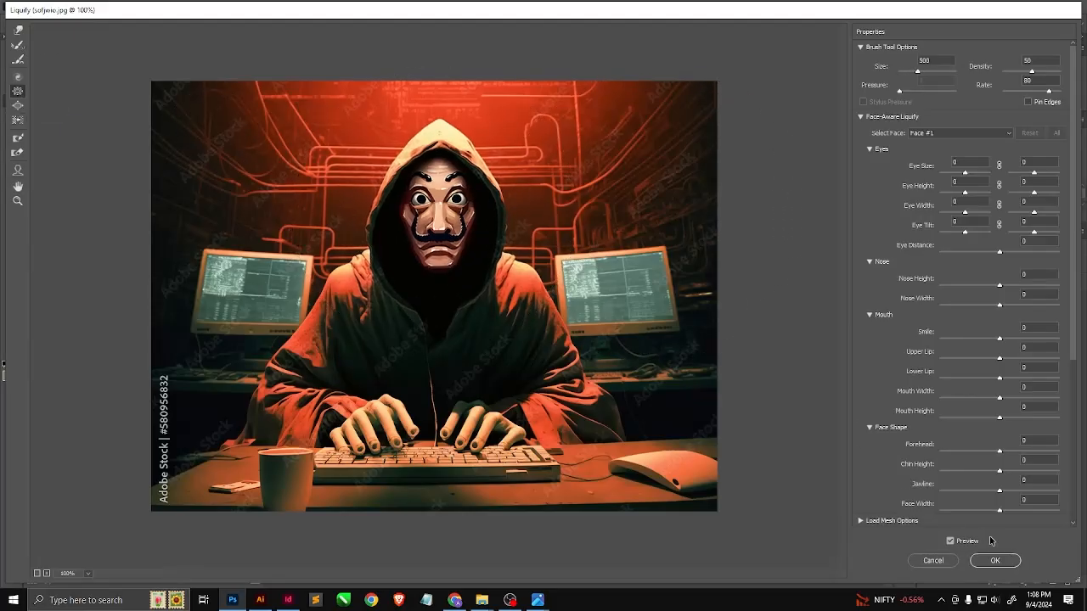
left_click(977, 561)
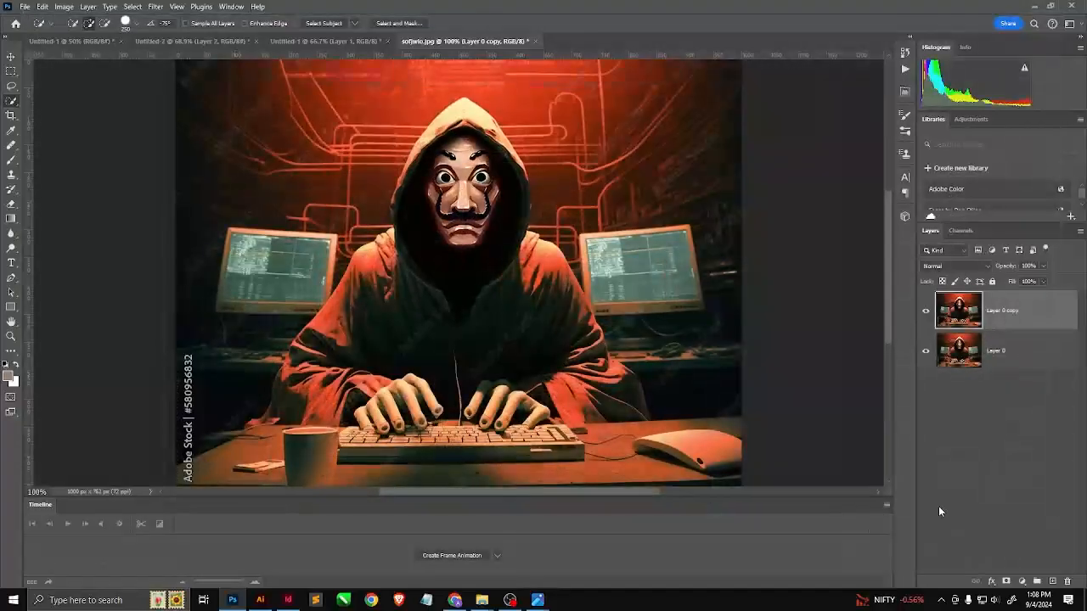
Duplicate Layer 0 copy and shrink the duplicate's masked face slightly further with Liquify's Pucker tool at brush size 500.
key("ctrl+j")
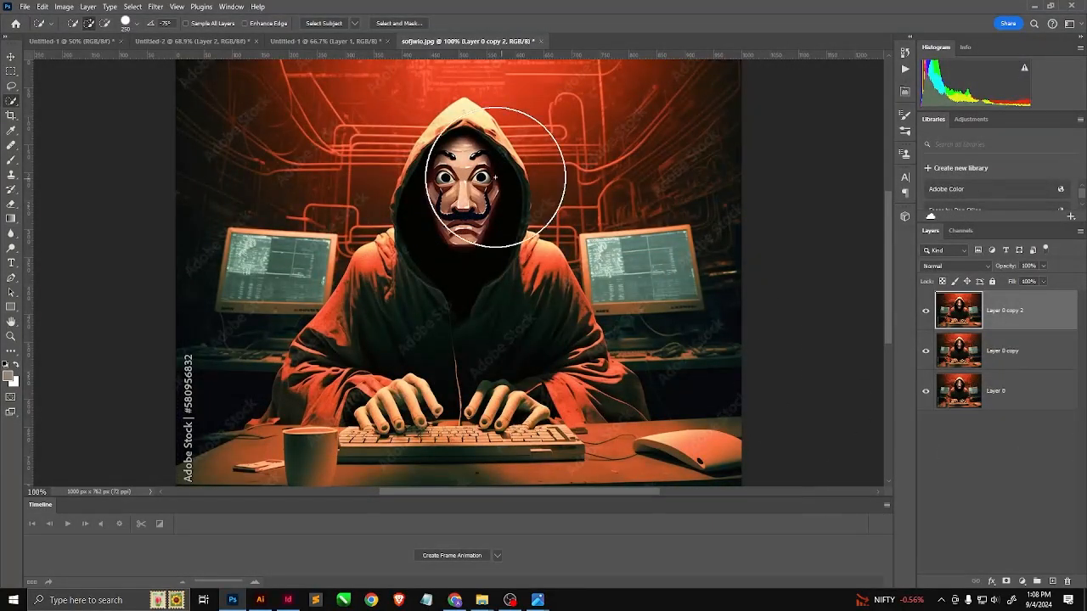
left_click(155, 5)
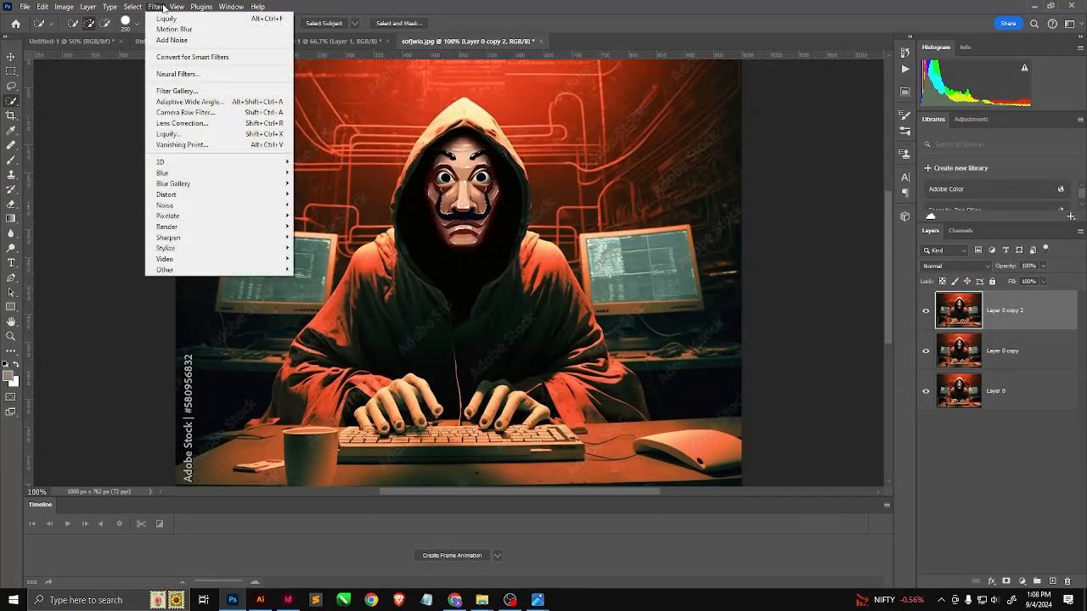
left_click(184, 135)
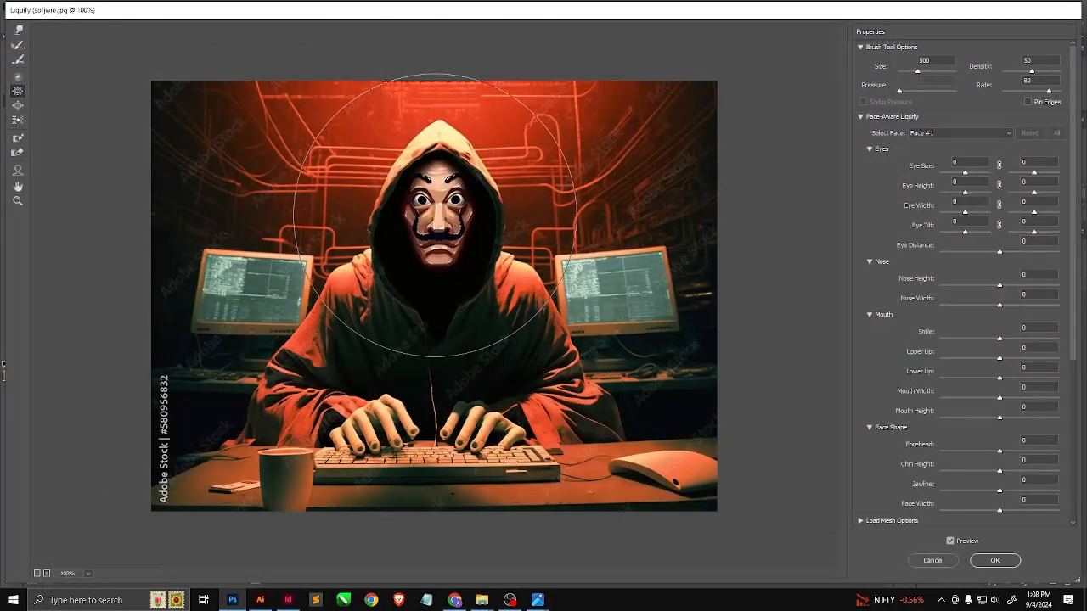
left_click(985, 562)
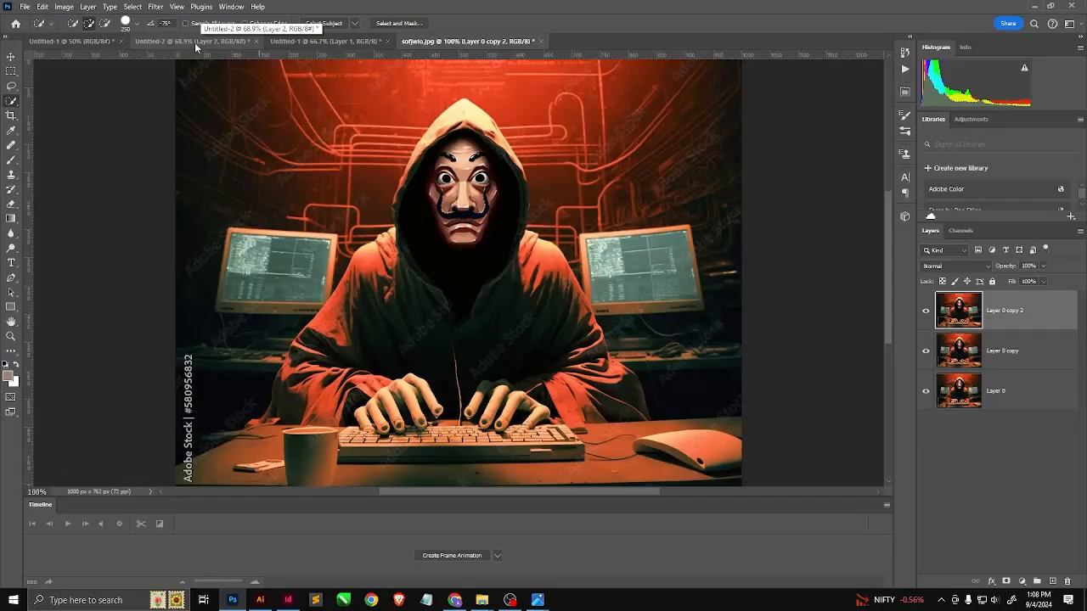
Duplicate Layer 0 copy 2 and pucker the face a little more in Liquify, keeping brush size 500.
key("ctrl+j")
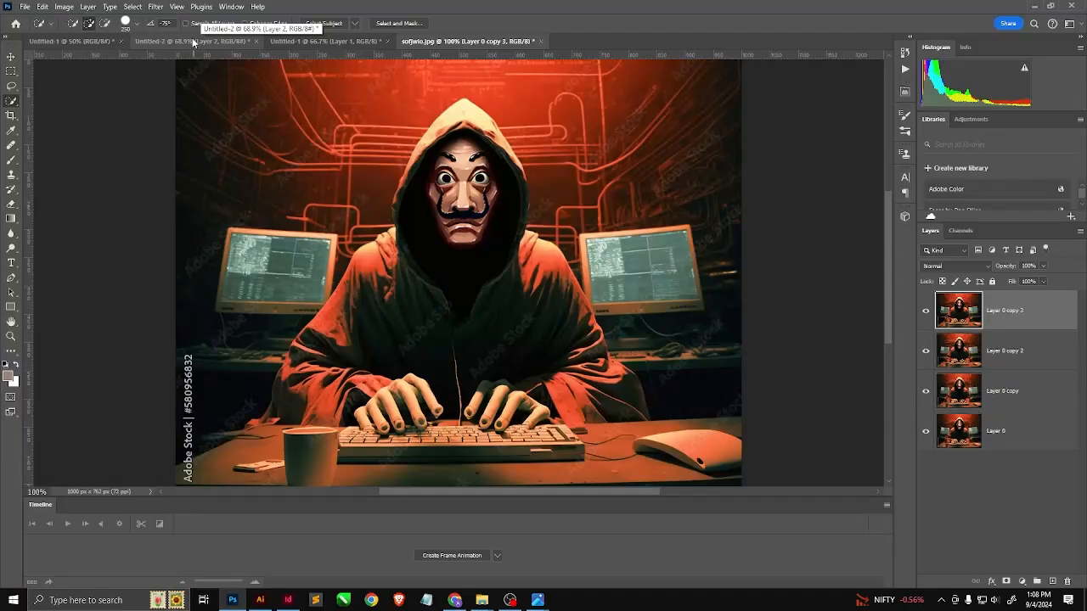
left_click(155, 7)
left_click(184, 134)
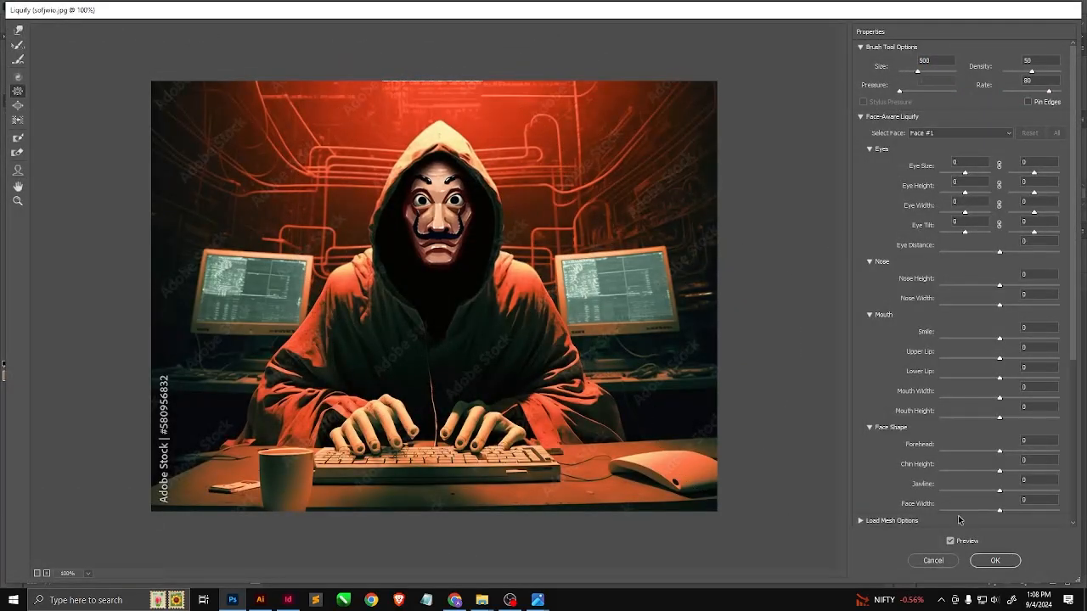
left_click(1004, 562)
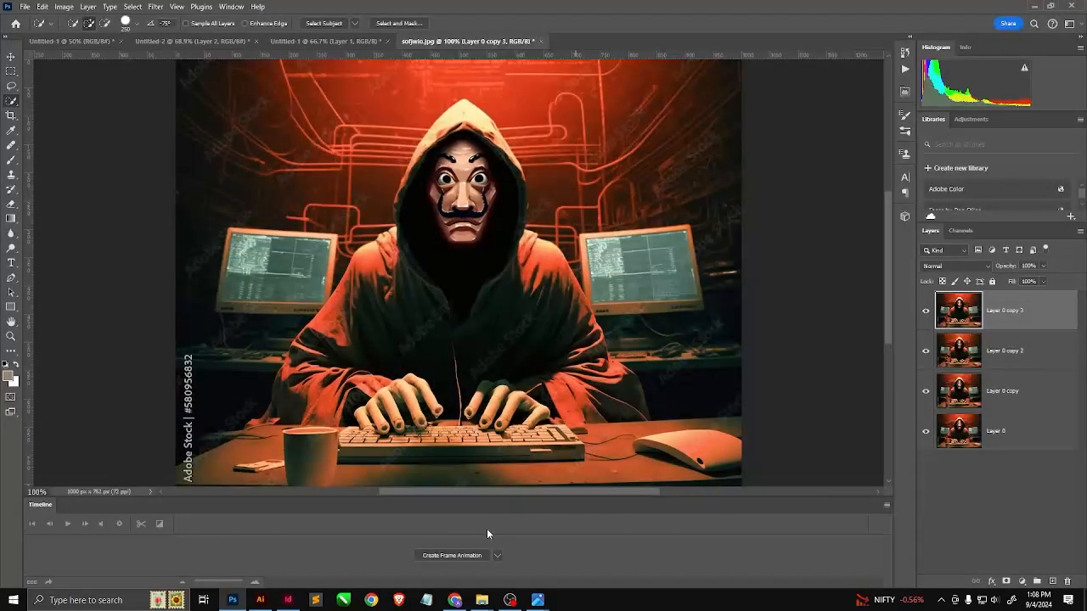
Create a frame animation and add frames 2 to 4, successively hiding Layer 0 copy 3, Layer 0 copy 2 and Layer 0 copy.
left_click(459, 555)
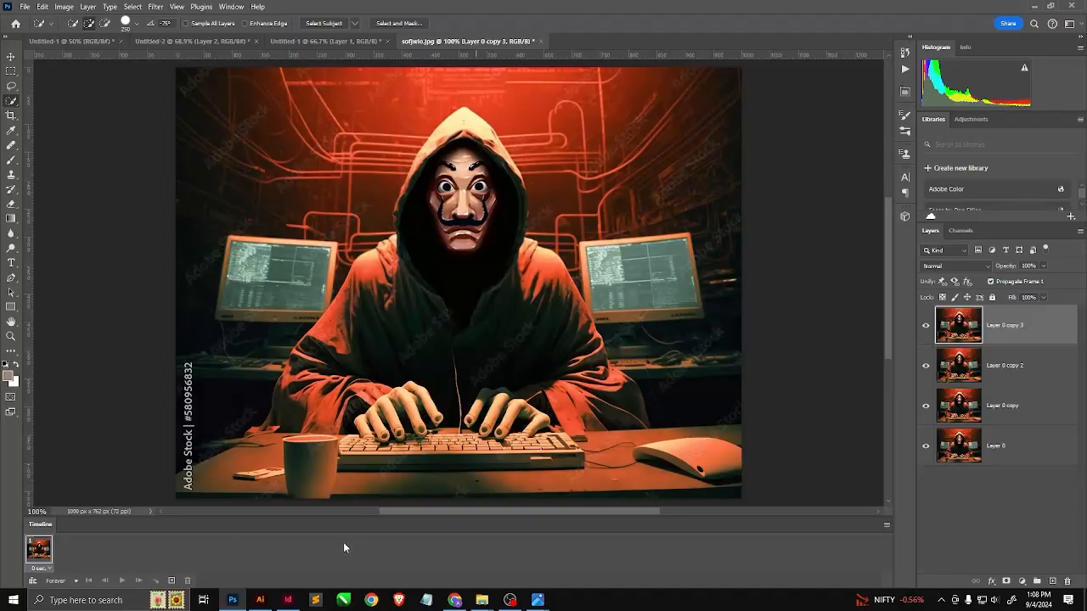
left_click(170, 581)
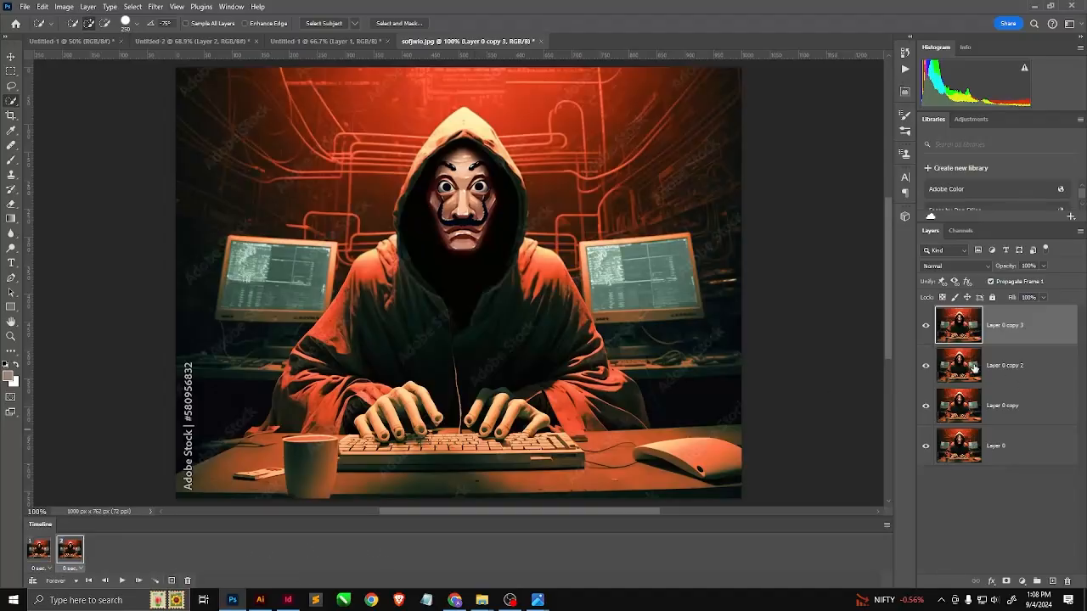
left_click(927, 326)
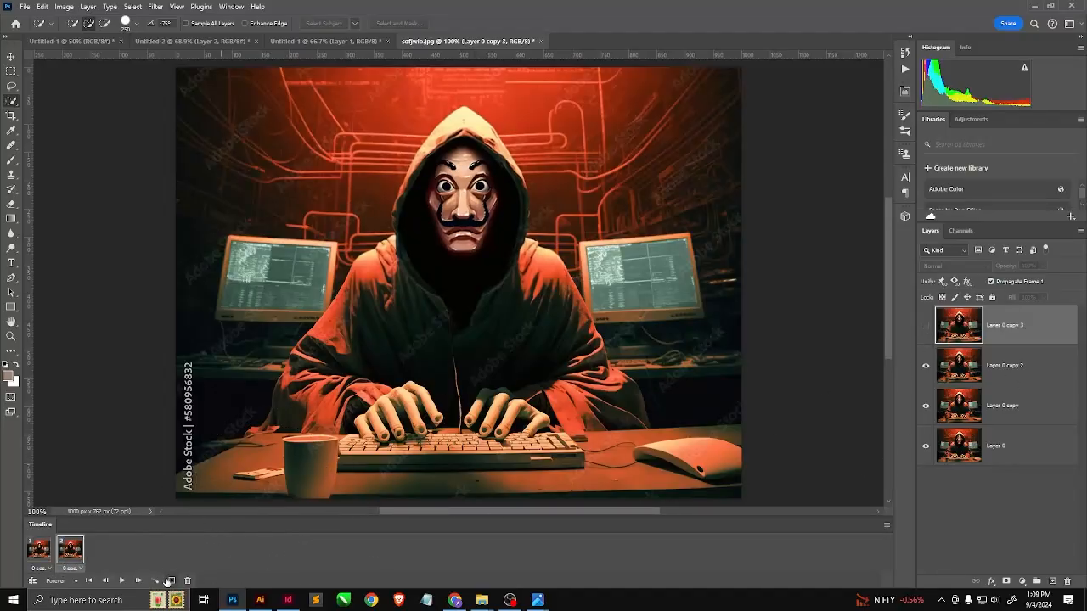
left_click(170, 581)
left_click(925, 366)
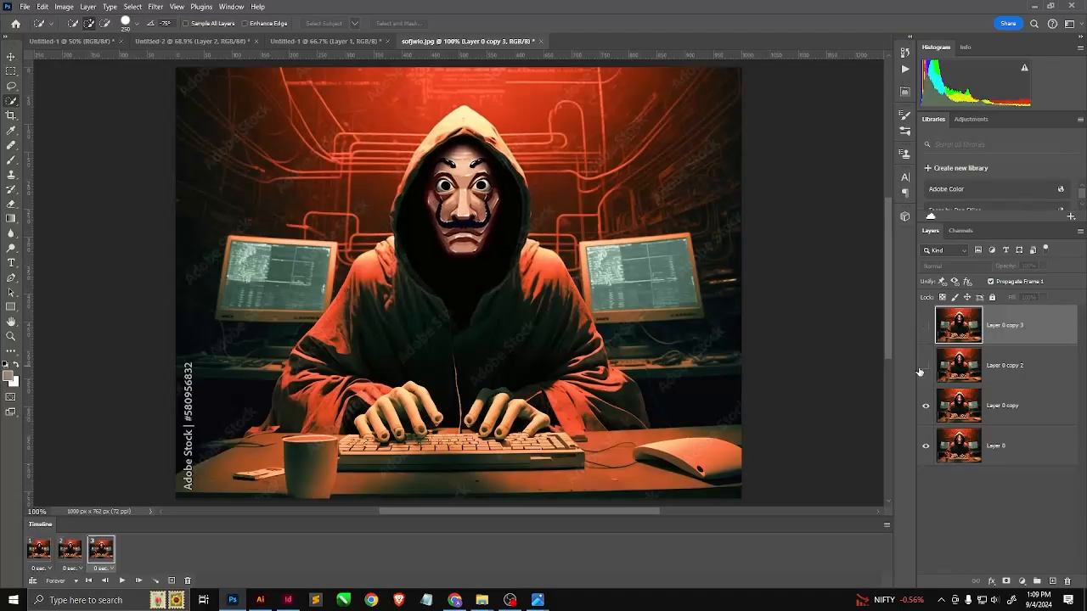
left_click(173, 581)
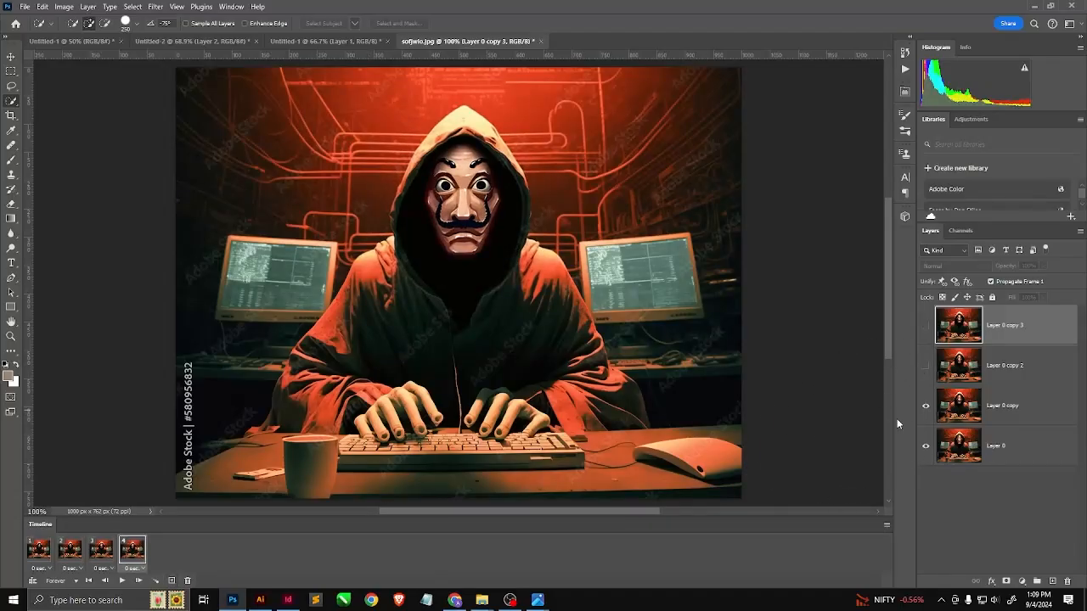
left_click(926, 407)
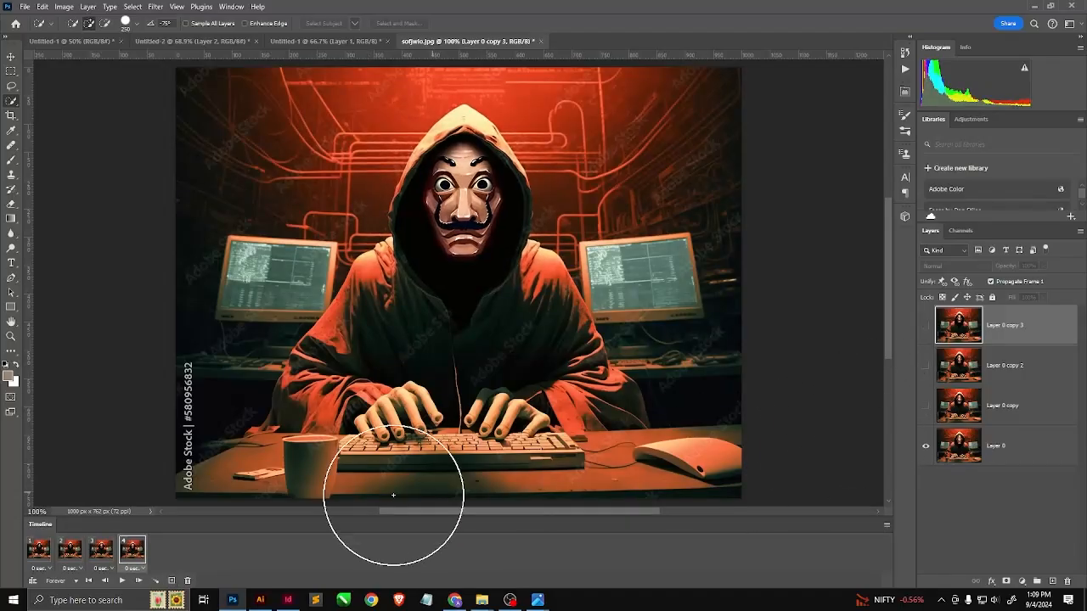
Add frames 5 to 7, successively showing Layer 0 copy, Layer 0 copy 2 and Layer 0 copy 3 again, and play the animation.
left_click(171, 581)
left_click(926, 407)
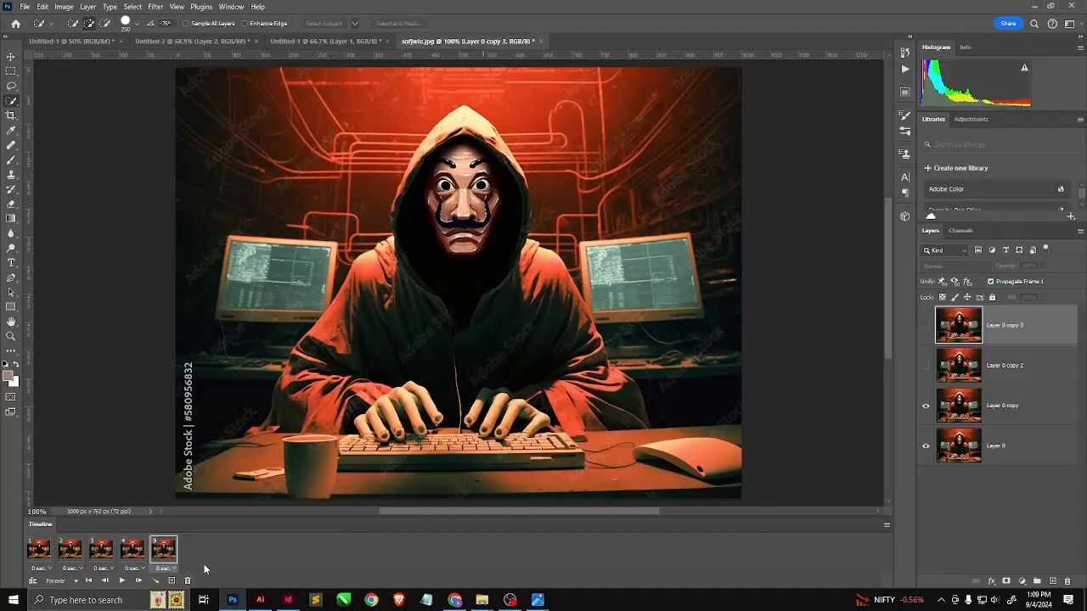
left_click(171, 580)
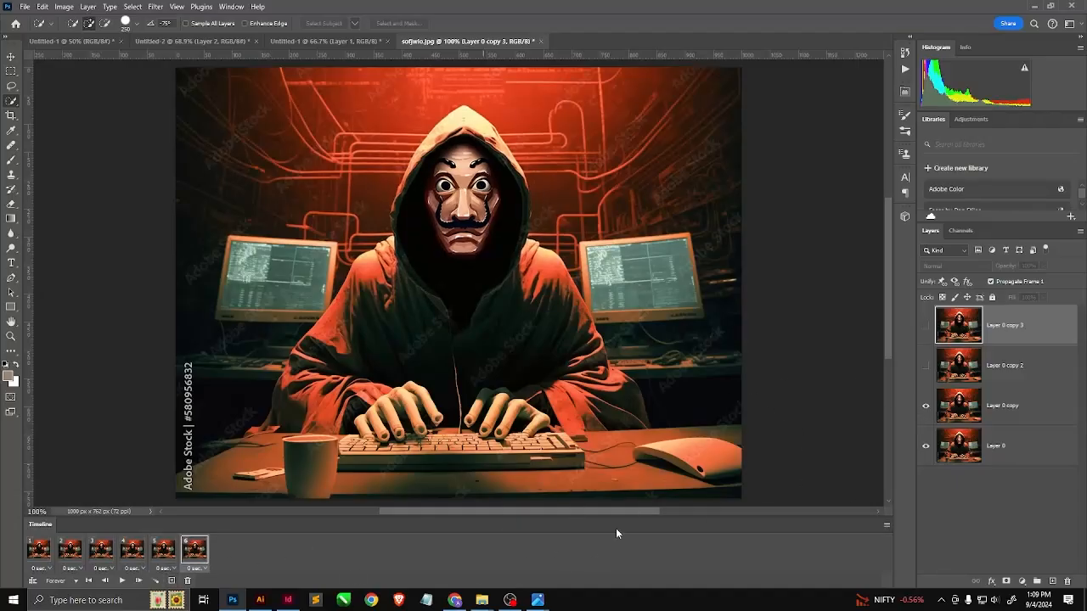
left_click(927, 366)
left_click(171, 581)
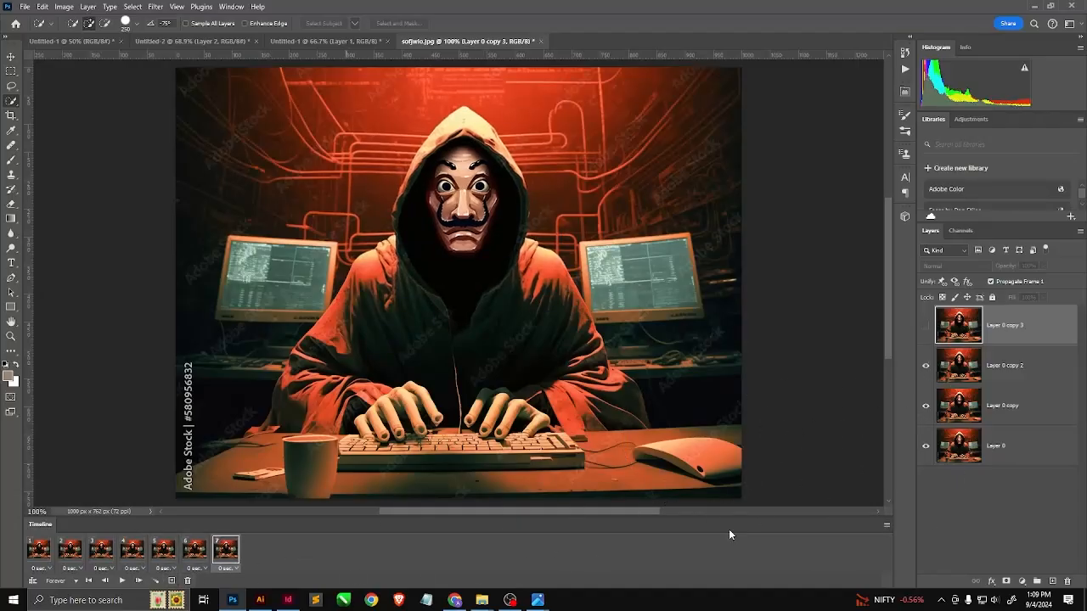
left_click(926, 331)
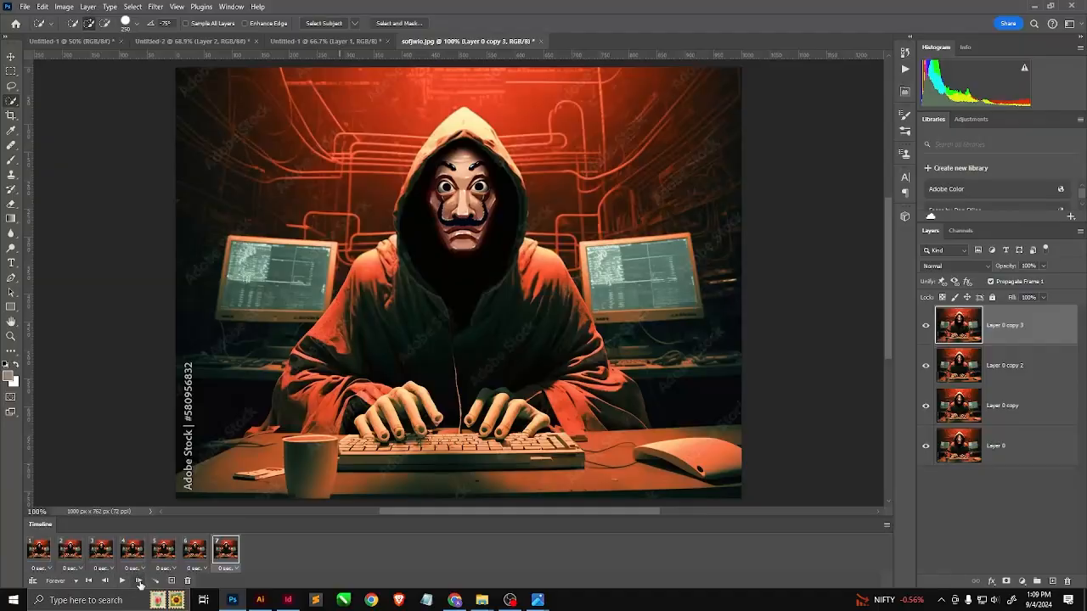
left_click(121, 581)
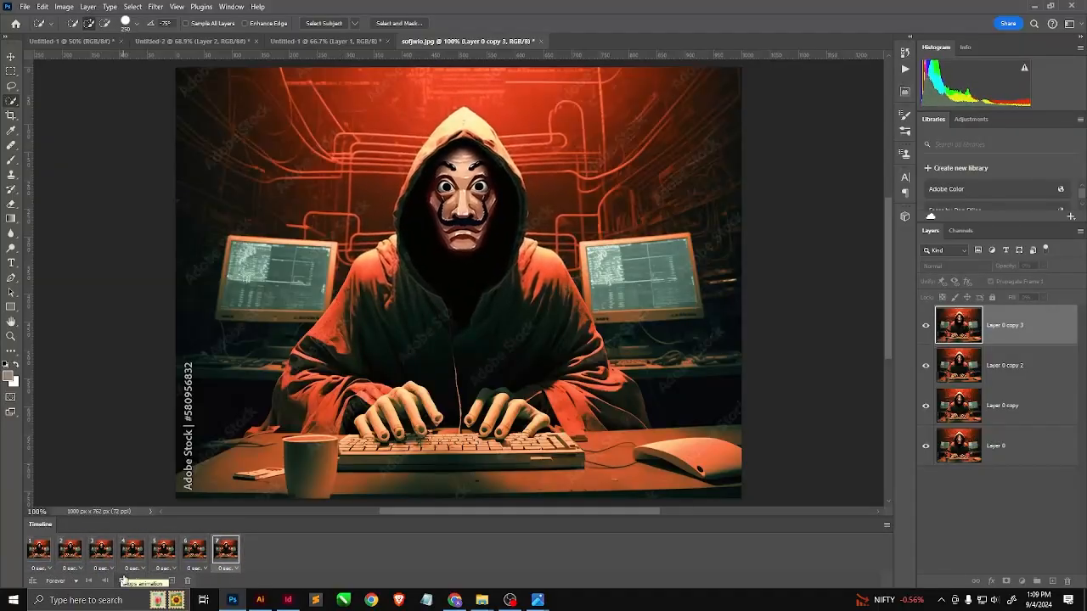
mouse_move(169, 607)
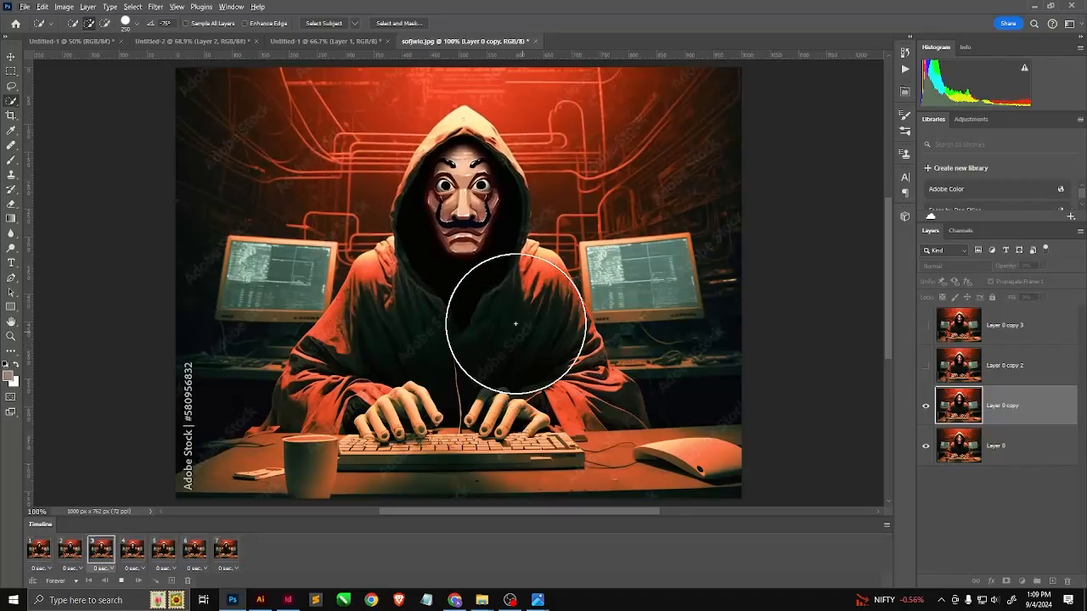
key("alt+Tab")
key("alt+Tab")
key("Tab")
key("Tab")
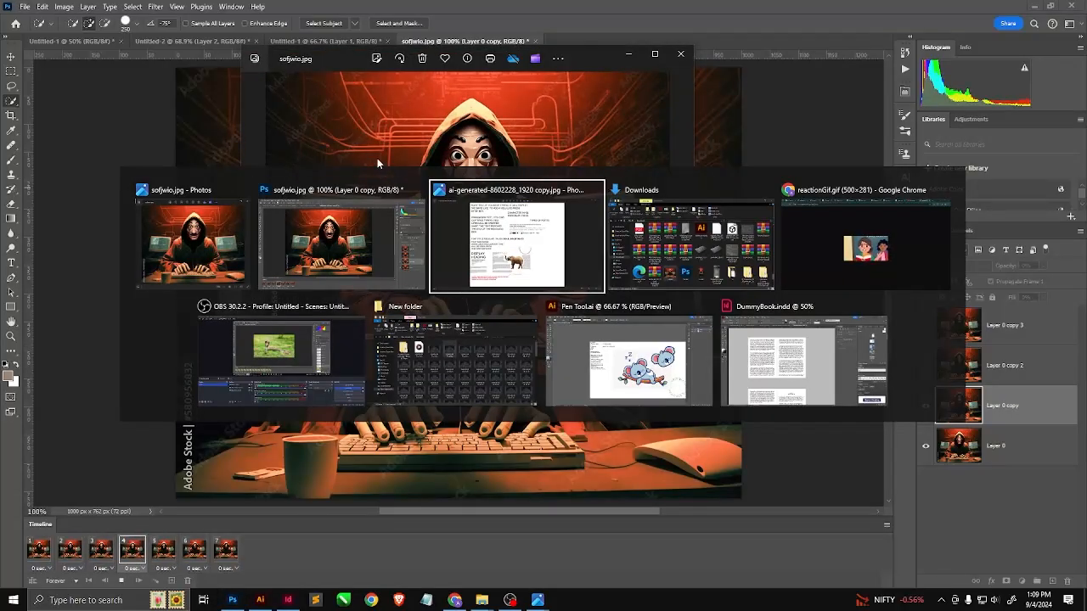
key("Tab")
key("Tab")
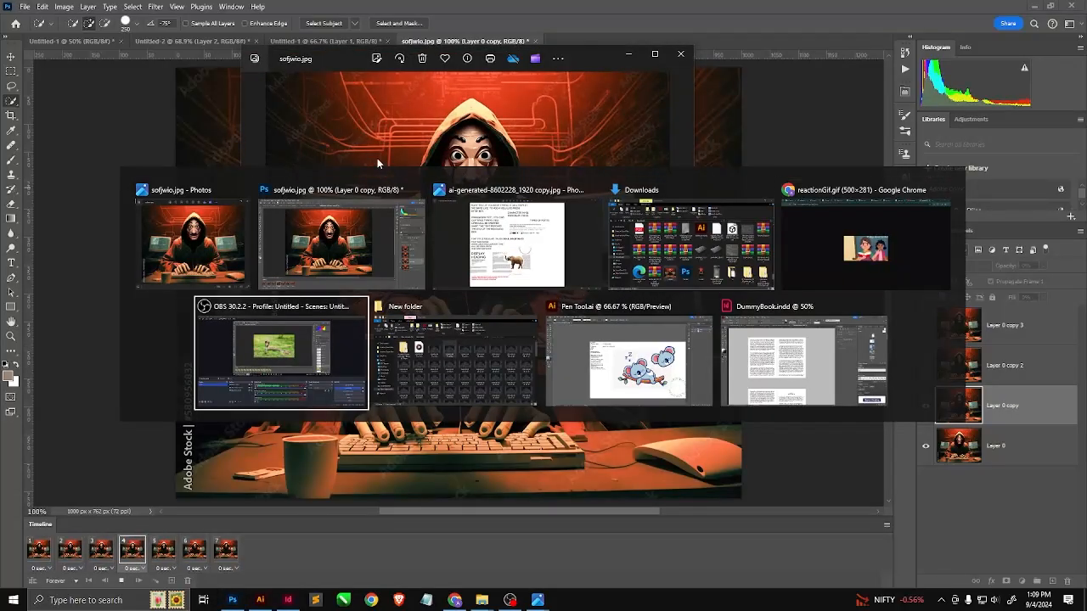